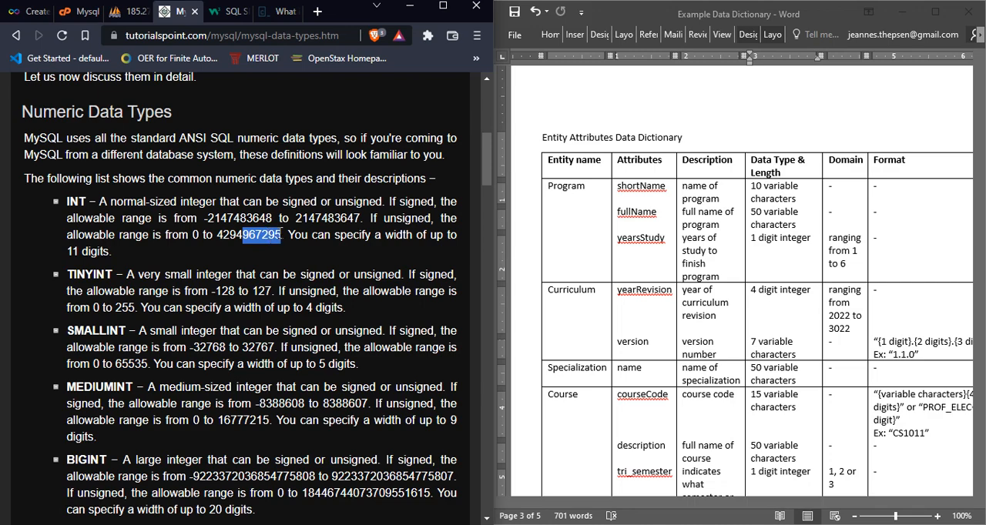
Step: Examine the signed value range of TINYINT in the MySQL numeric data types list
left_click(280, 235)
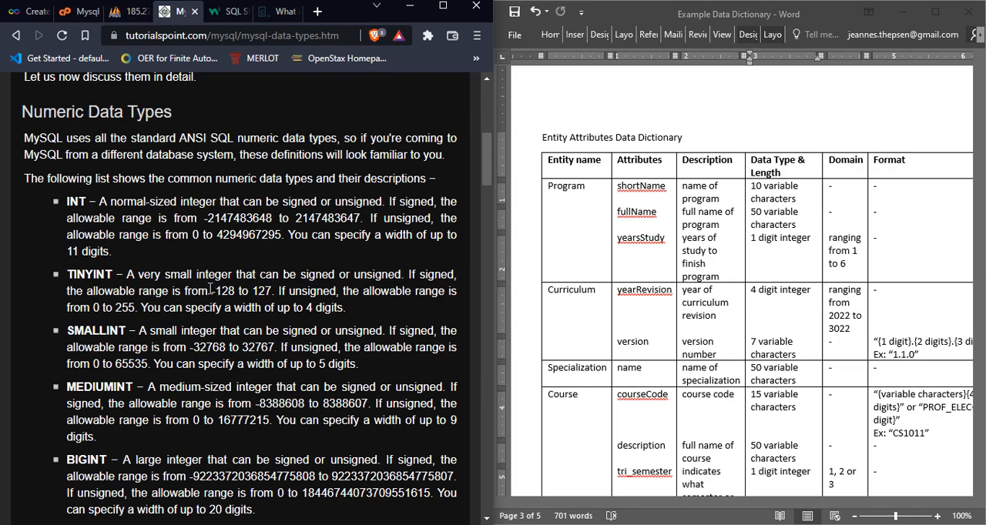
left_click_drag(208, 291, 235, 291)
left_click(235, 291)
left_click_drag(252, 291, 272, 292)
left_click(273, 291)
scroll(491, 178, "down", 1)
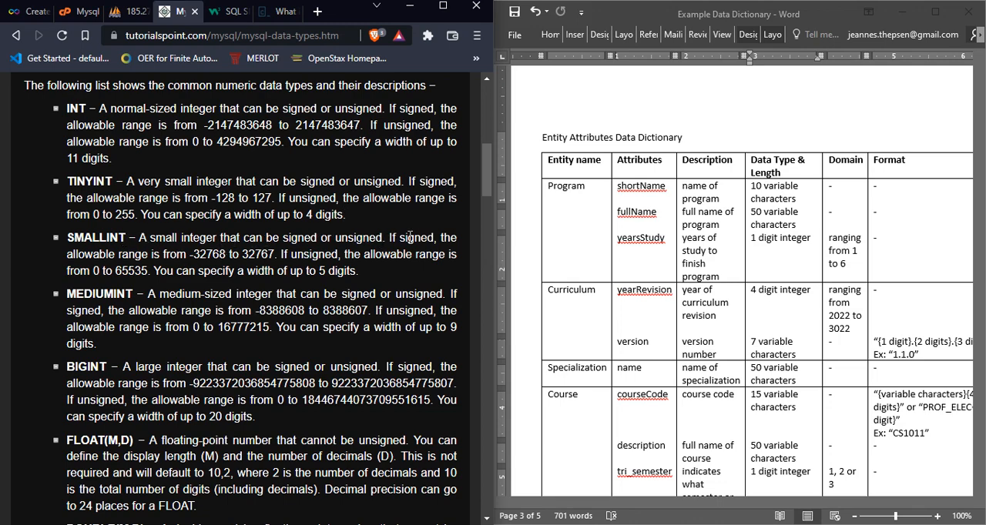
Step: Examine the signed and unsigned value ranges of the SMALLINT data type
left_click_drag(190, 254, 279, 255)
left_click(244, 254)
left_click_drag(191, 254, 213, 254)
left_click(212, 254)
left_click_drag(206, 254, 227, 255)
left_click(224, 254)
left_click_drag(243, 254, 257, 255)
left_click(256, 254)
left_click_drag(127, 270, 150, 271)
left_click(356, 274)
Step: Review the remaining numeric types through FLOAT, DOUBLE and DECIMAL on the MySQL data types page
scroll(486, 189, "down", 1)
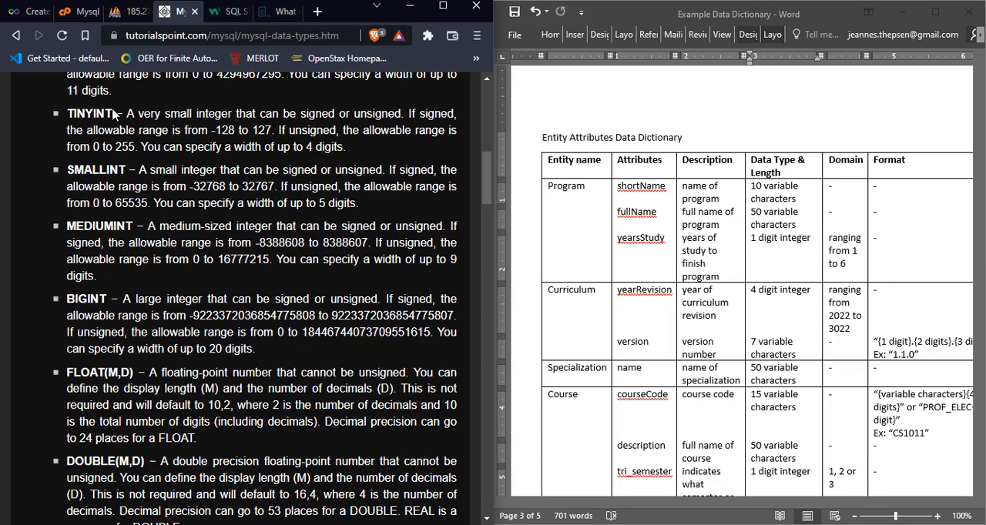
scroll(479, 178, "up", 1)
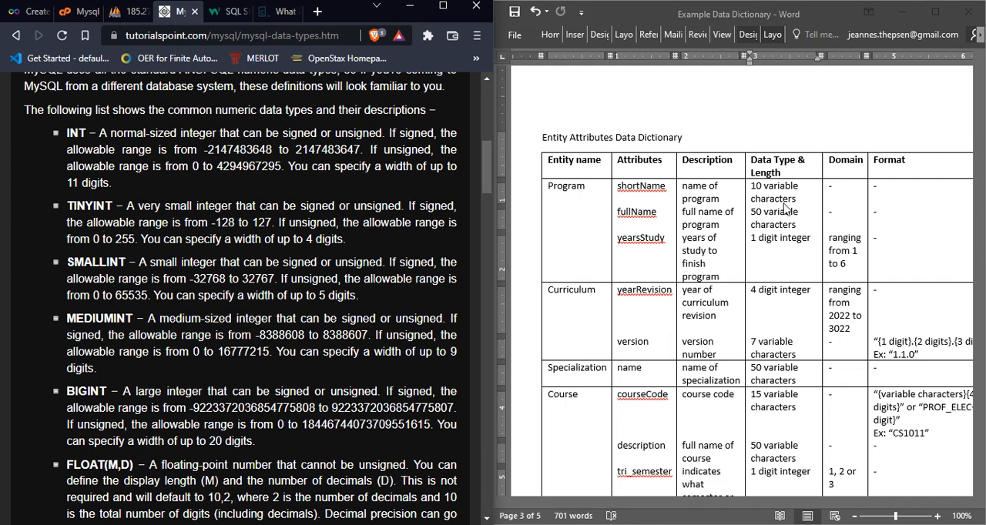
left_click(760, 231)
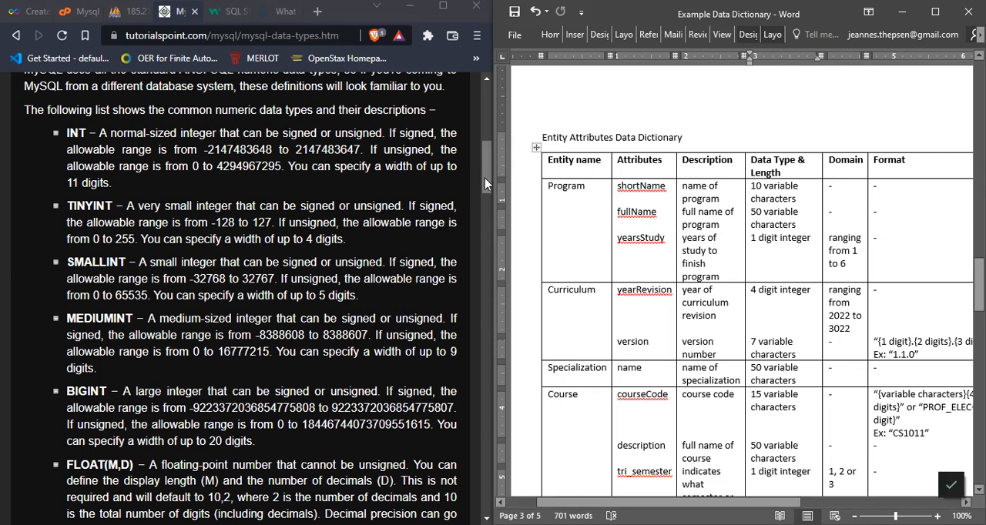
scroll(485, 178, "down", 2)
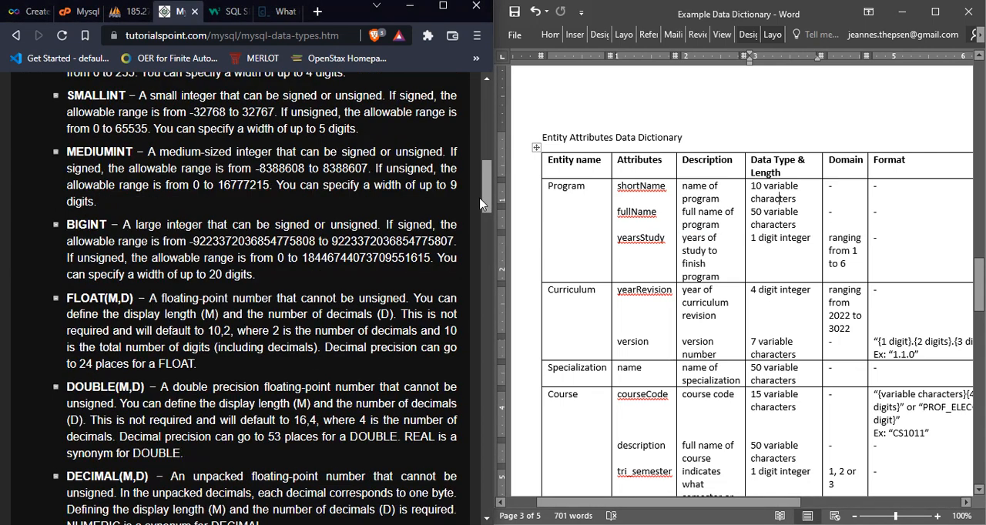
left_click(480, 205)
scroll(477, 208, "down", 1)
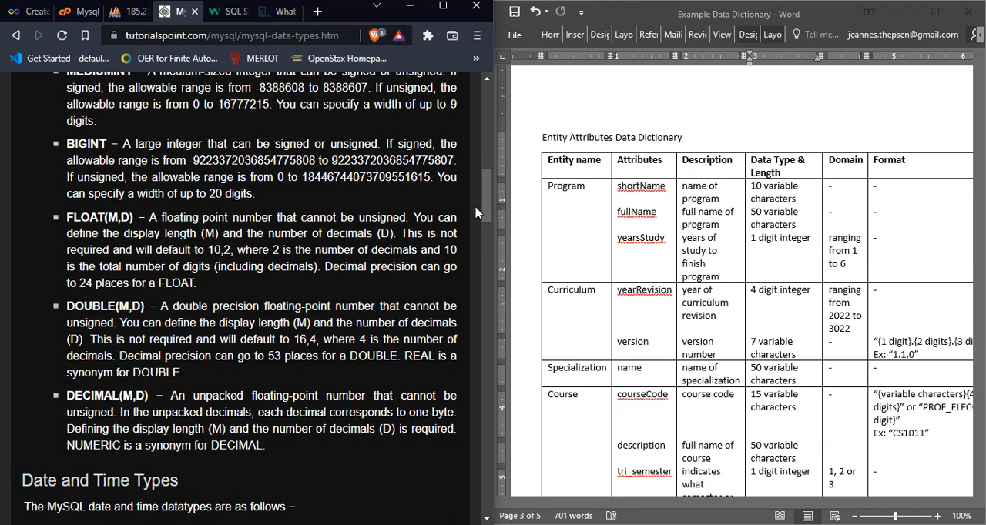
left_click_drag(475, 206, 486, 209)
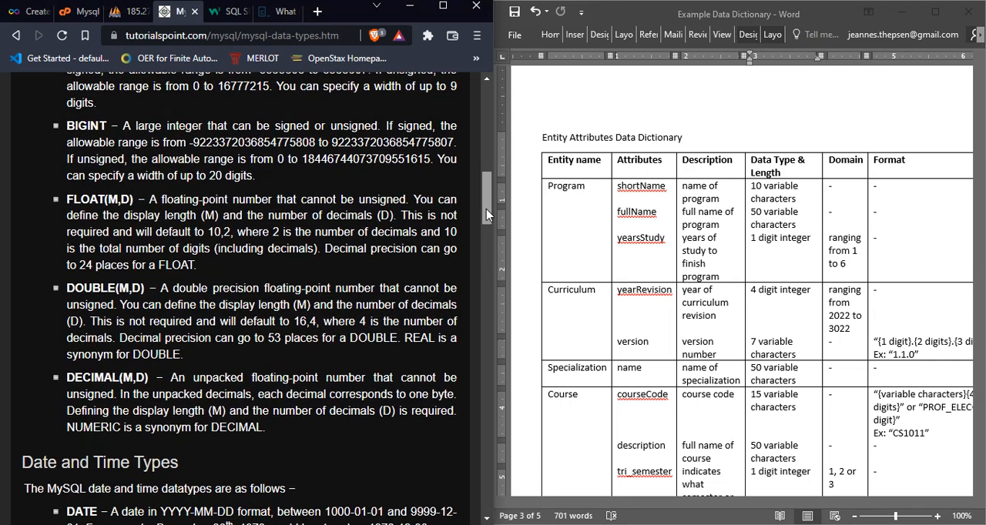
Step: Look through the entity attributes table in the Word data dictionary down to the Instructor entity and return to the Program entity
left_click(783, 202)
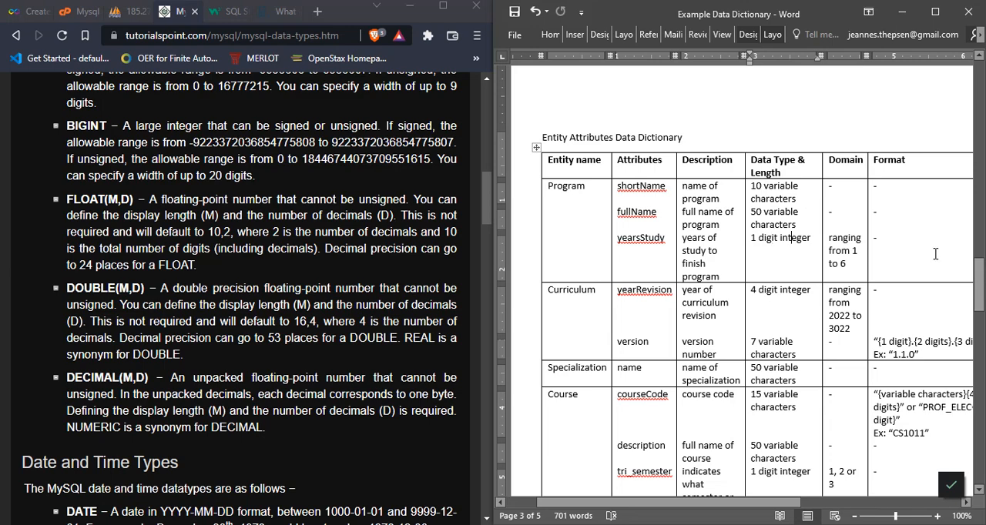
left_click_drag(977, 286, 949, 385)
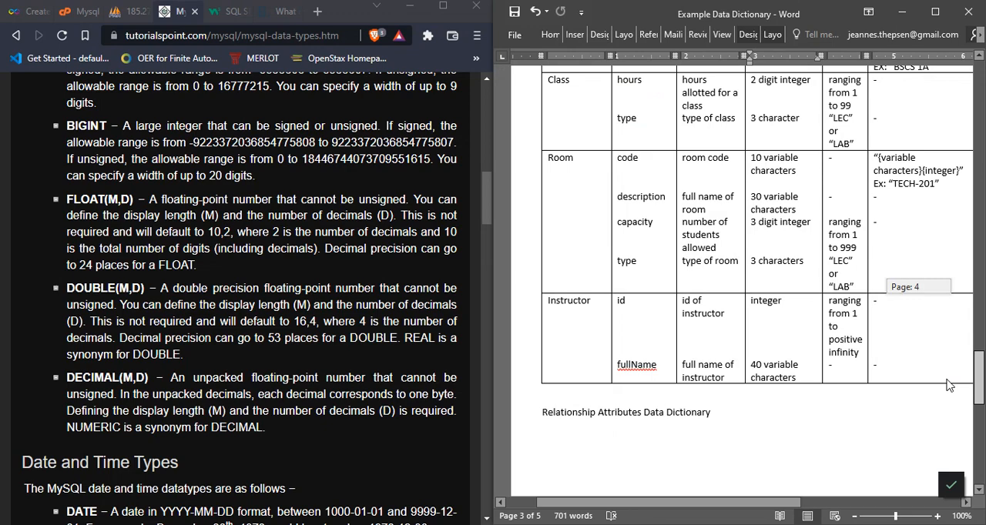
left_click_drag(949, 385, 957, 302)
Step: In the browser's MySQL data types page, read the CHAR(M) entry under String Types, focusing on its allowed length range
left_click(476, 221)
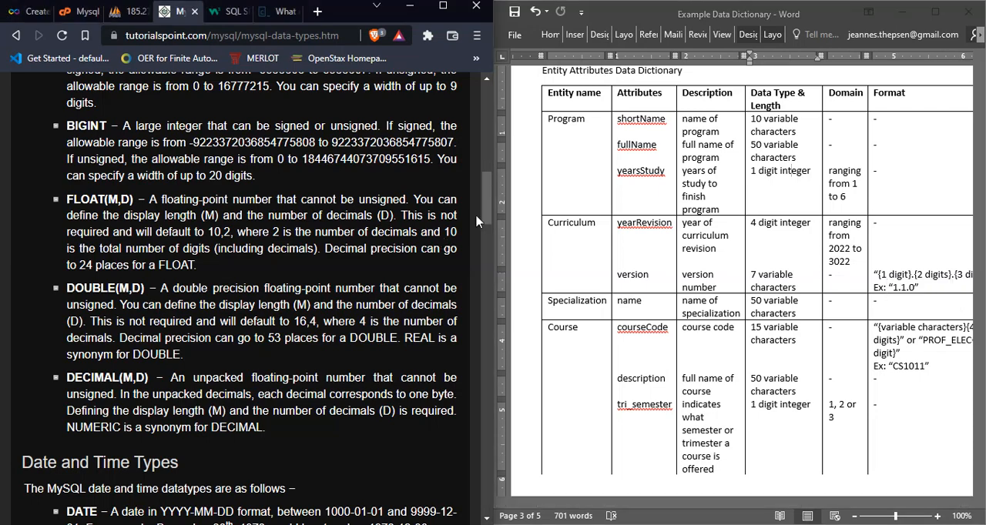
left_click_drag(486, 212, 474, 293)
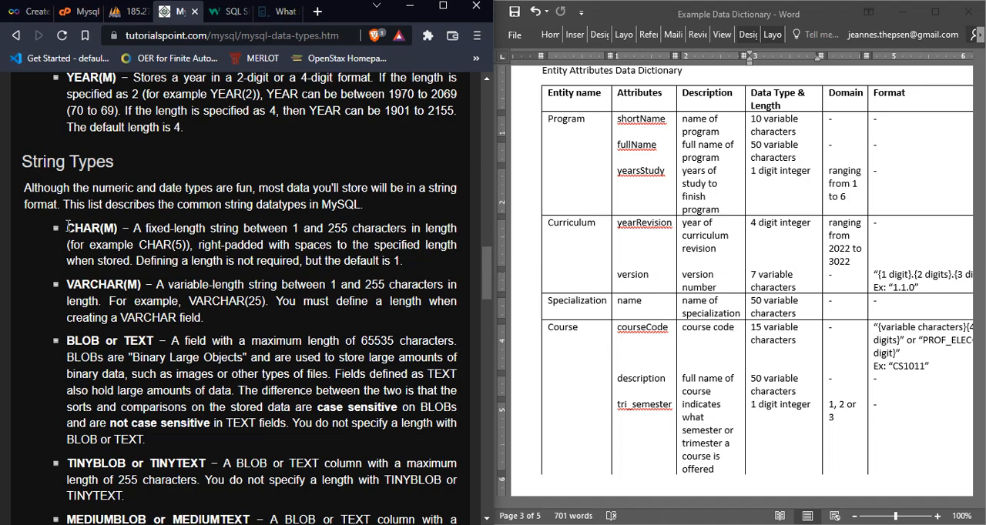
left_click_drag(68, 228, 102, 229)
left_click(101, 228)
left_click_drag(294, 228, 337, 227)
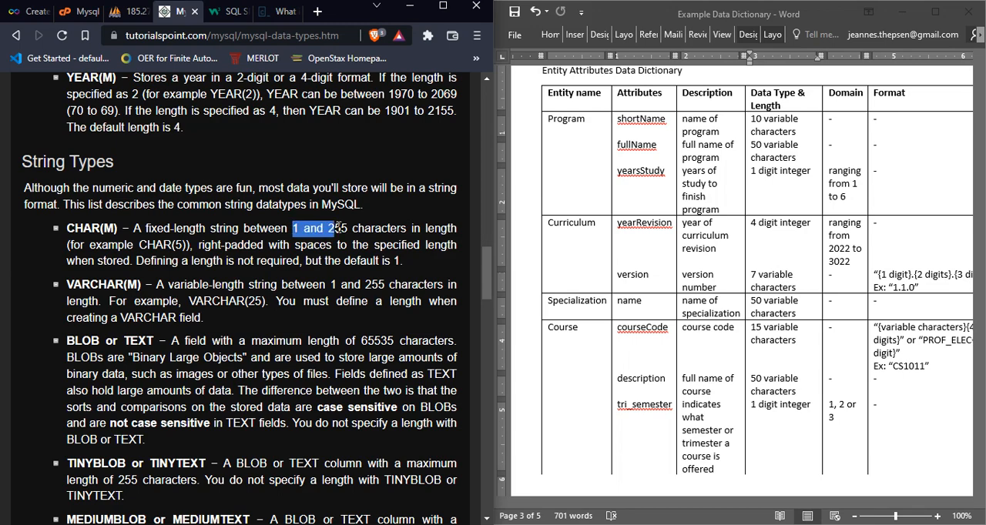
left_click(337, 228)
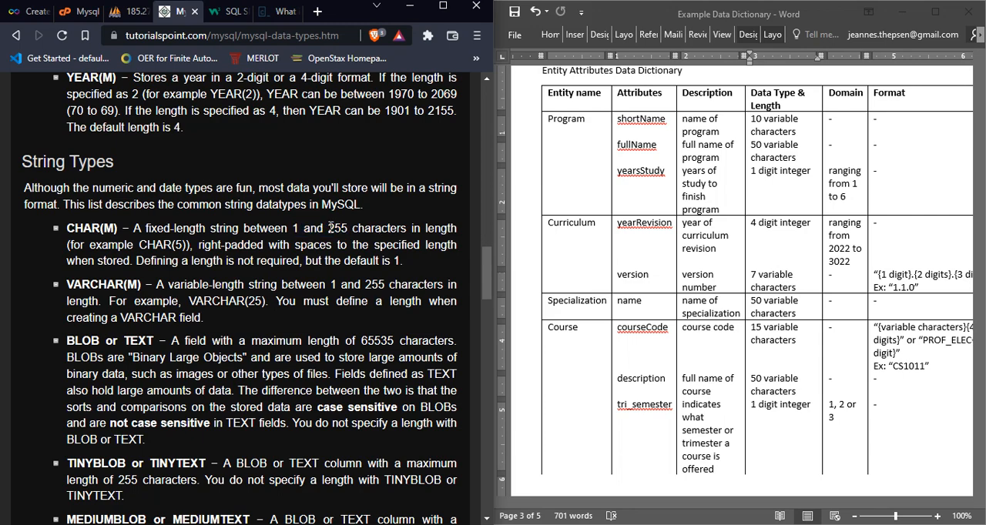
left_click_drag(327, 228, 350, 229)
left_click(350, 229)
double_click(340, 229)
left_click(339, 229)
left_click_drag(485, 253, 485, 265)
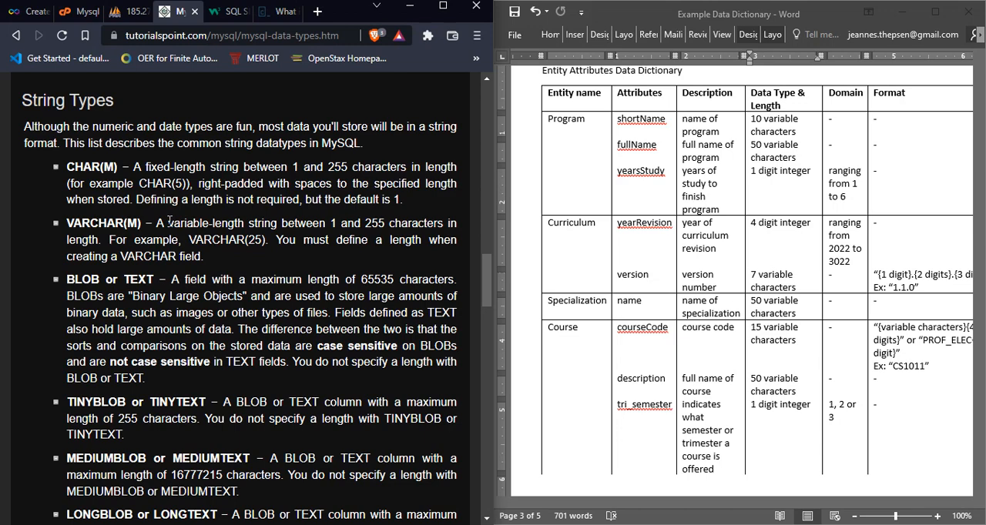
Step: Read the VARCHAR(M) description, focusing on its variable-length definition
left_click_drag(168, 223, 233, 222)
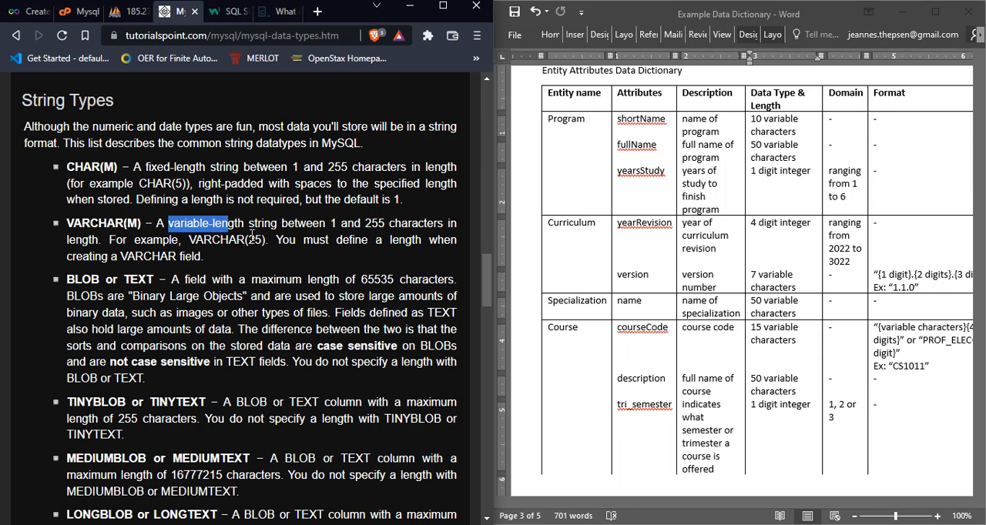
left_click(300, 222)
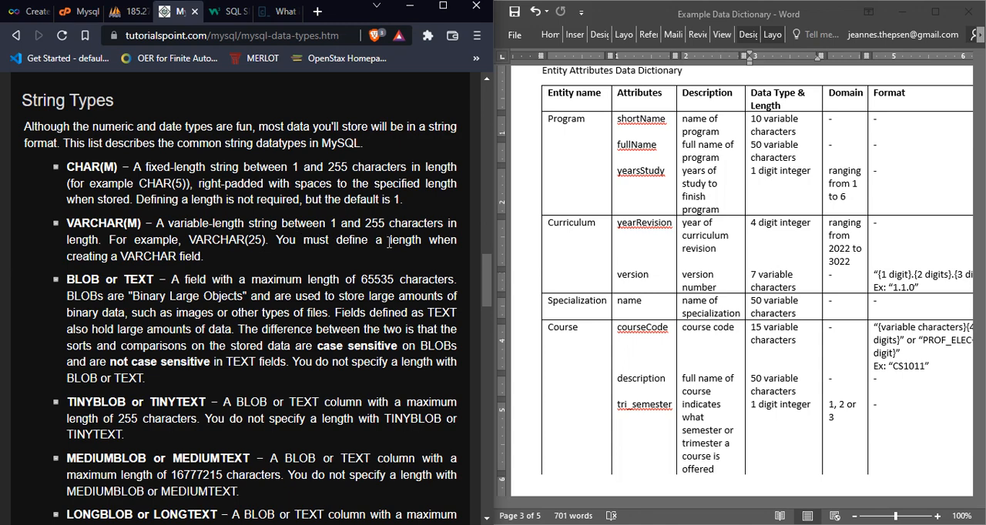
scroll(484, 270, "down", 1)
scroll(483, 270, "down", 2)
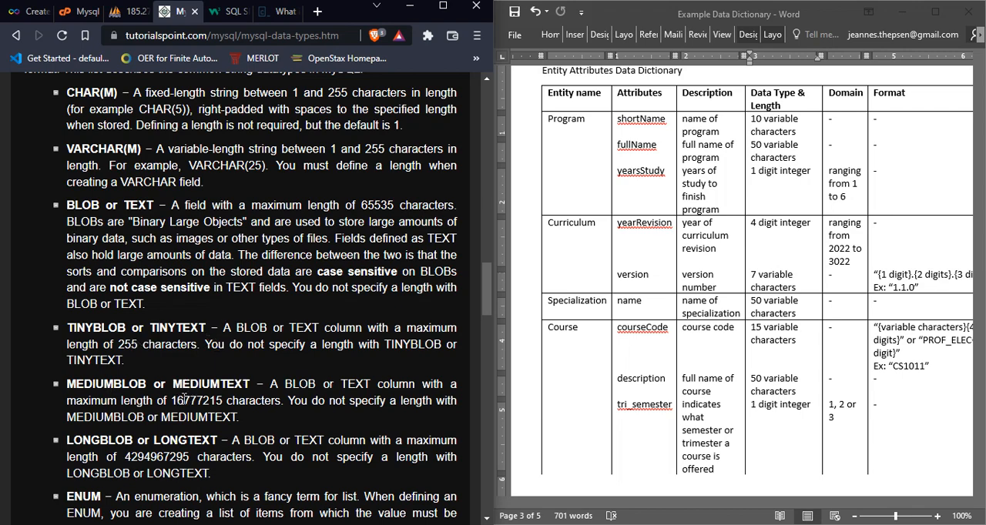
Step: Examine the maximum length of MEDIUMBLOB or MEDIUMTEXT and the entries after it through ENUM
mouse_move(171, 399)
left_mouse_down()
mouse_move(225, 401)
mouse_move(183, 401)
left_mouse_up()
left_click(223, 401)
left_click(203, 401)
left_click(222, 400)
scroll(279, 345, "down", 2)
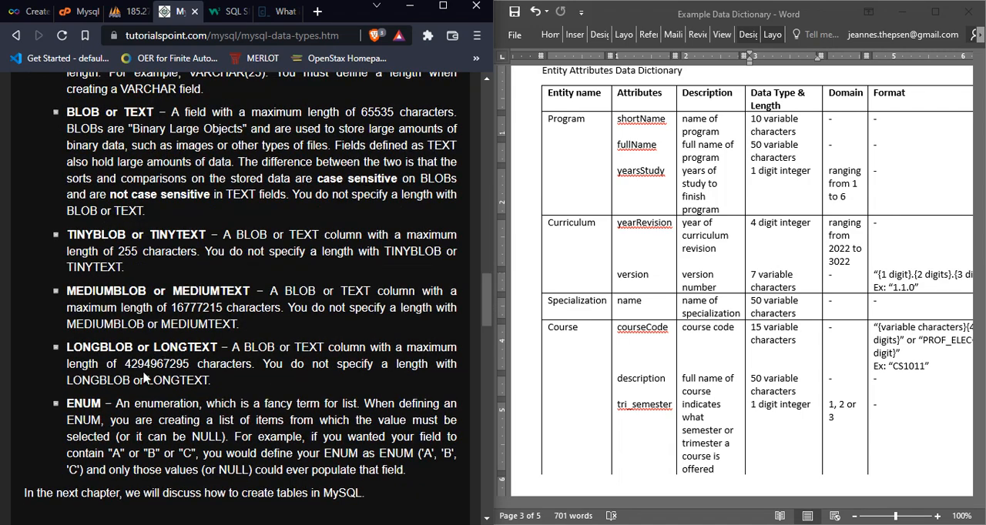
left_click_drag(485, 309, 485, 309)
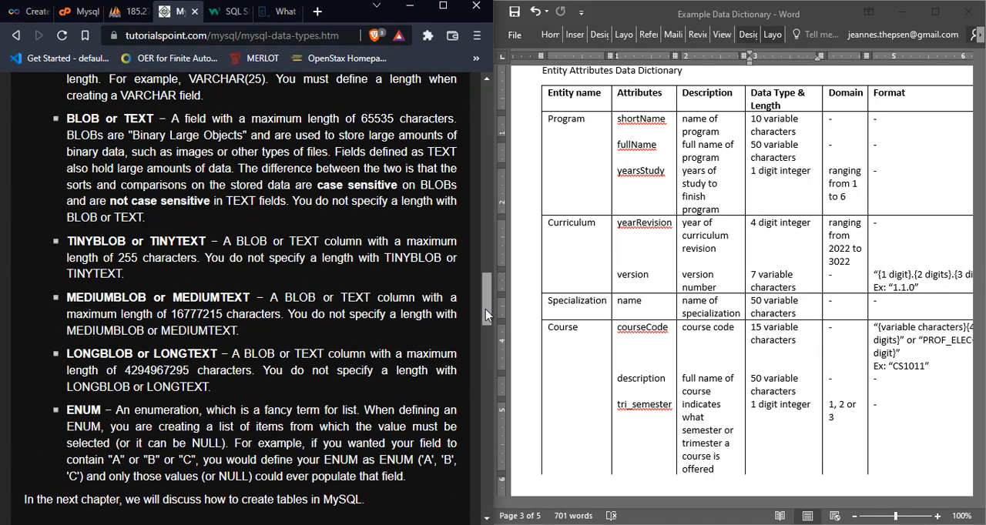
Step: Examine the data type and length of the Program entity's shortName attribute in the Word data dictionary
left_click(780, 129)
left_click(592, 136)
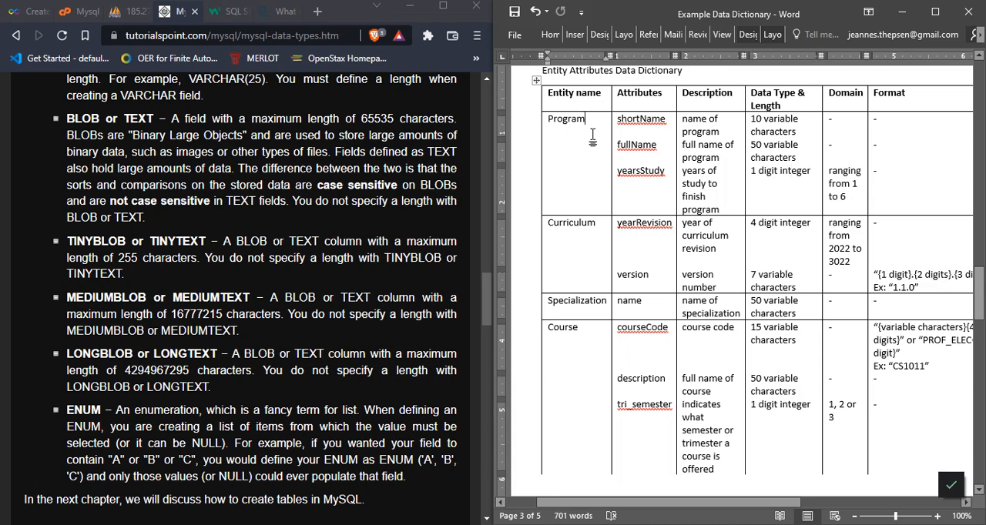
left_click(799, 135)
left_click_drag(798, 135, 765, 123)
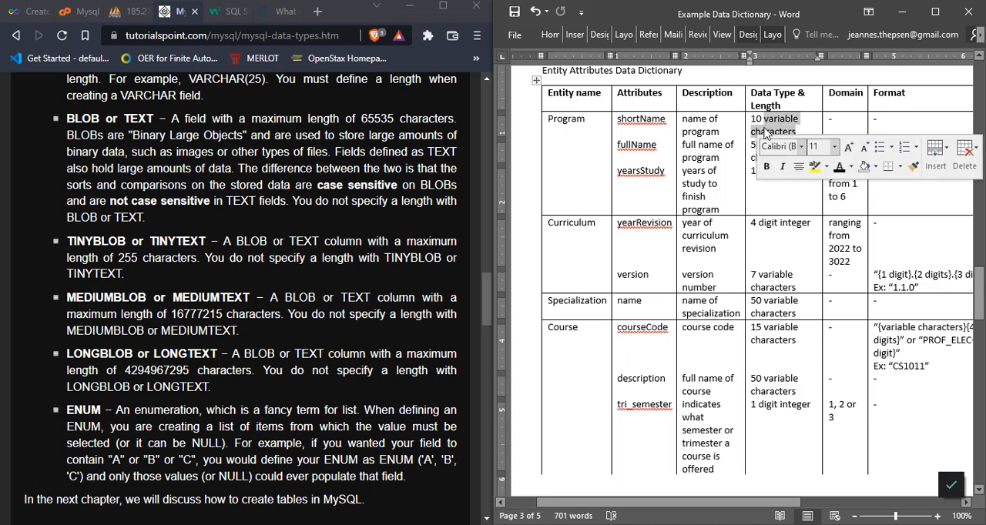
left_click(764, 123)
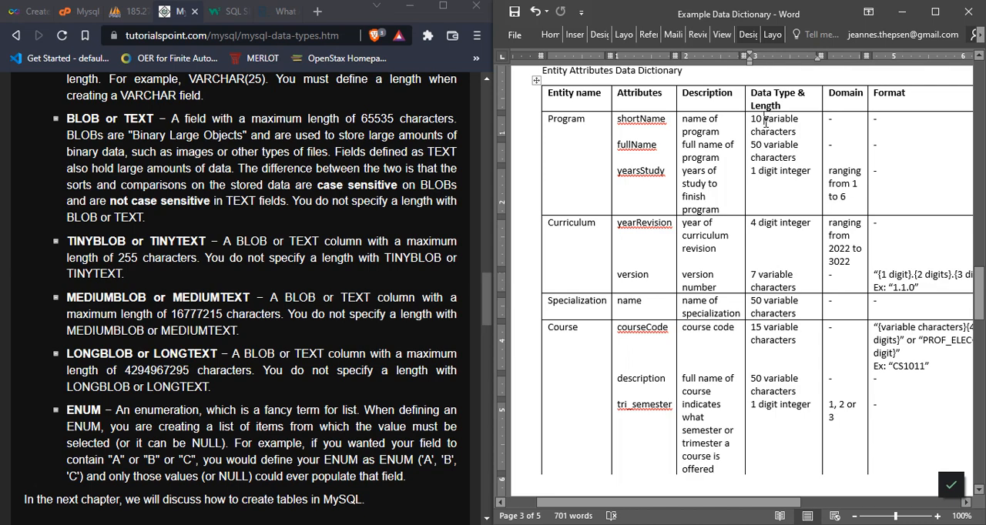
left_click(654, 123)
left_click(756, 121)
double_click(757, 121)
left_click(761, 121)
left_click_drag(762, 121, 794, 125)
left_click(794, 125)
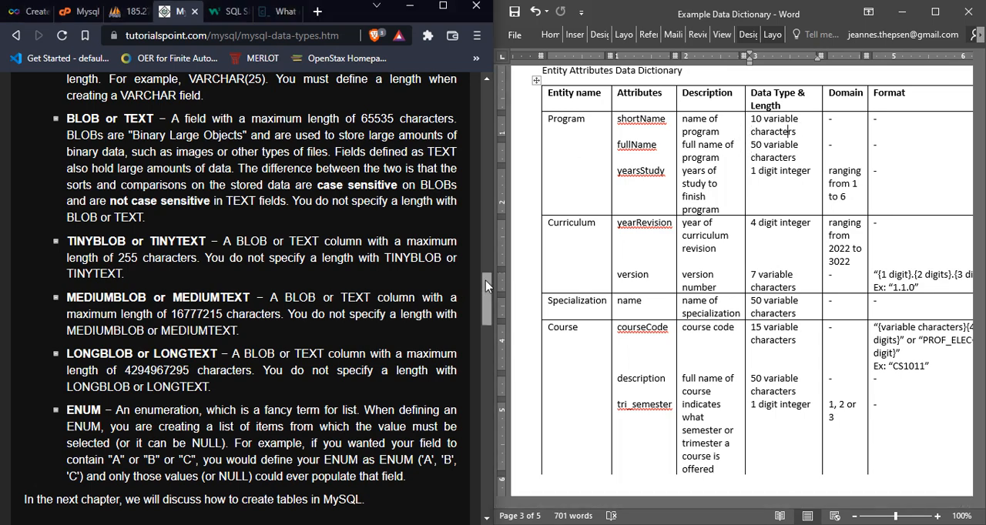
Step: Compare the VARCHAR entry on the MySQL data types page with shortName's data type in the data dictionary
left_click_drag(485, 280, 486, 263)
left_click(770, 121)
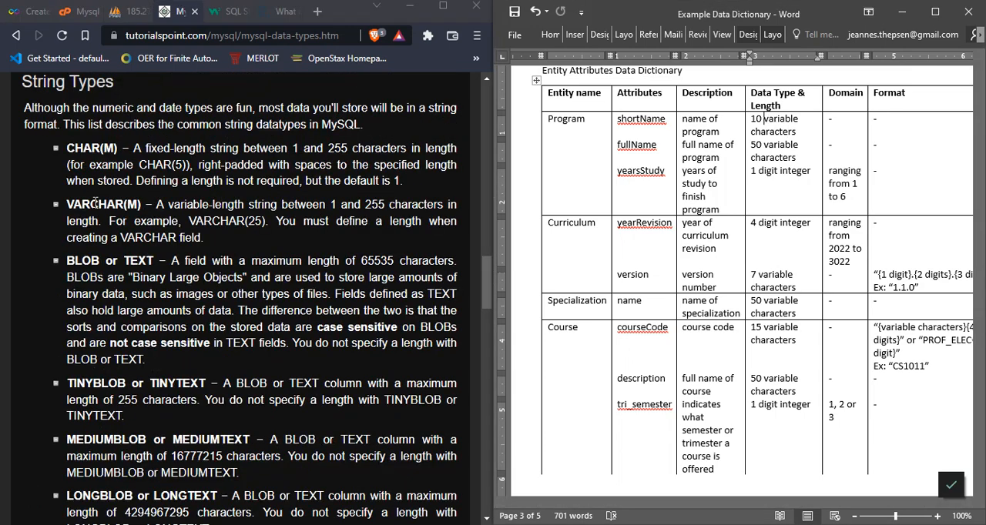
left_click_drag(67, 204, 124, 204)
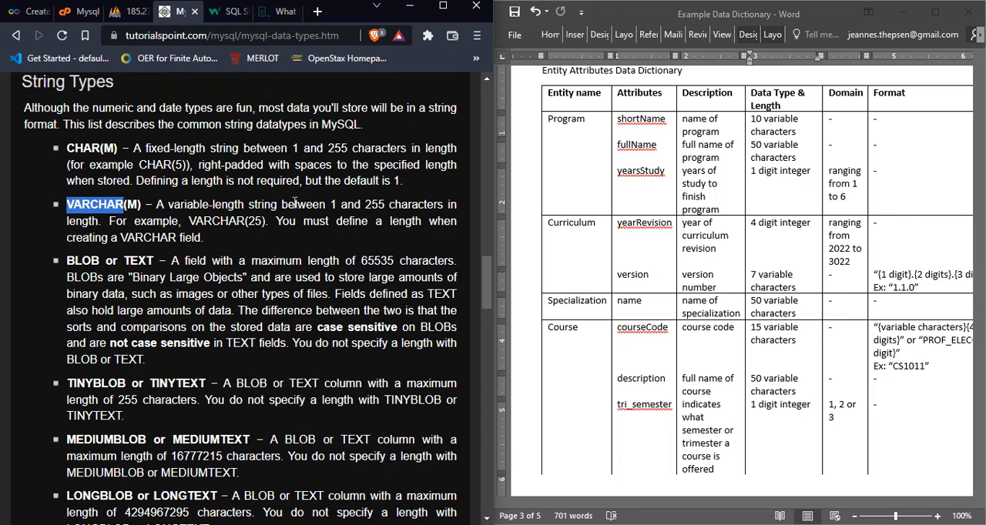
left_click(816, 129)
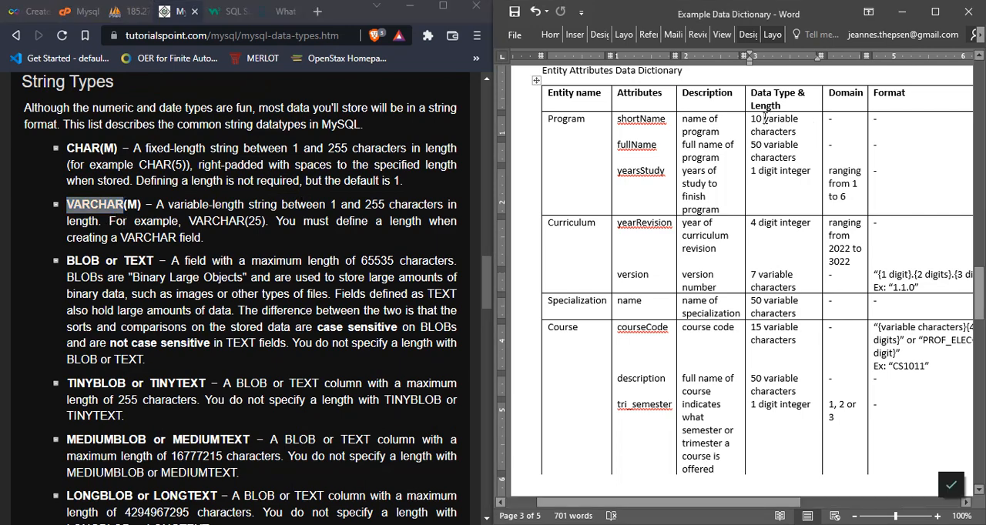
left_click_drag(764, 118, 797, 131)
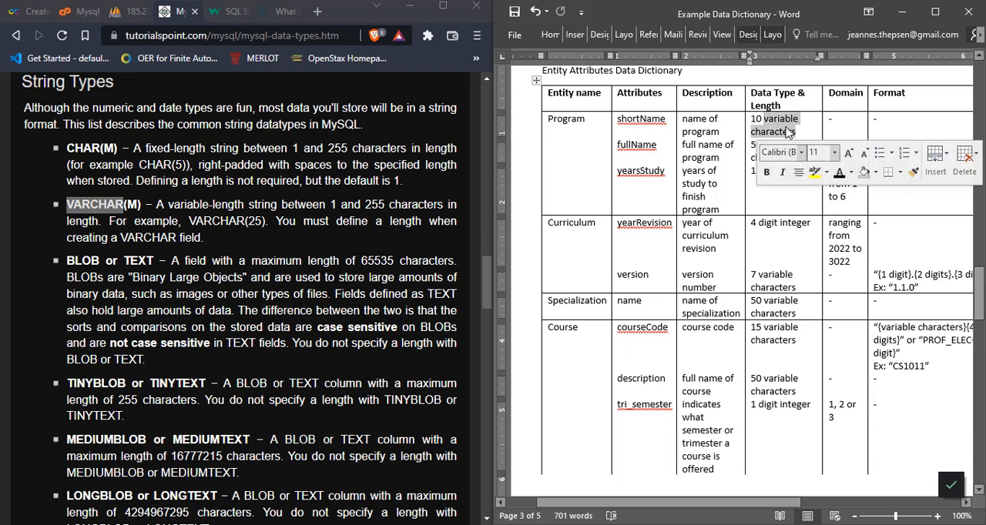
left_click(787, 129)
left_click_drag(764, 120, 801, 122)
left_click(755, 127)
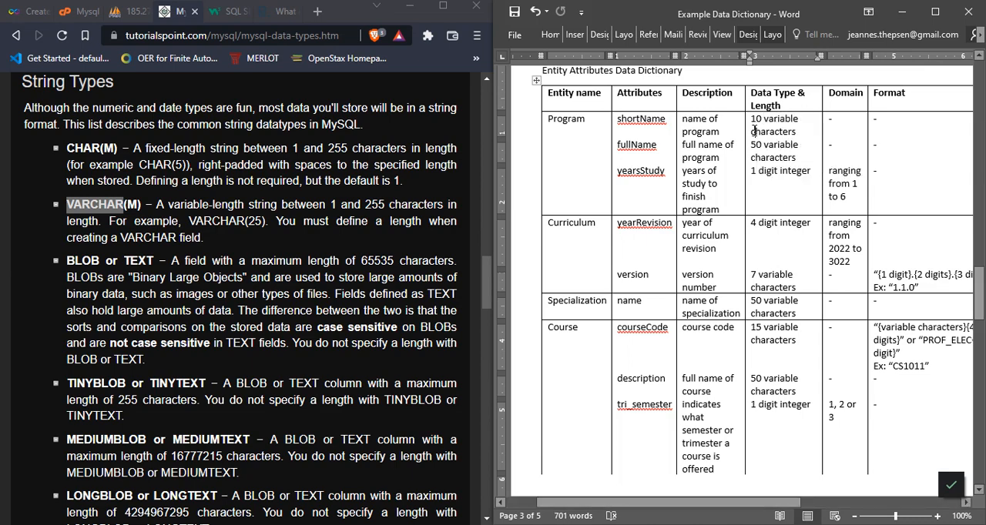
left_click_drag(152, 204, 65, 207)
left_click(256, 220)
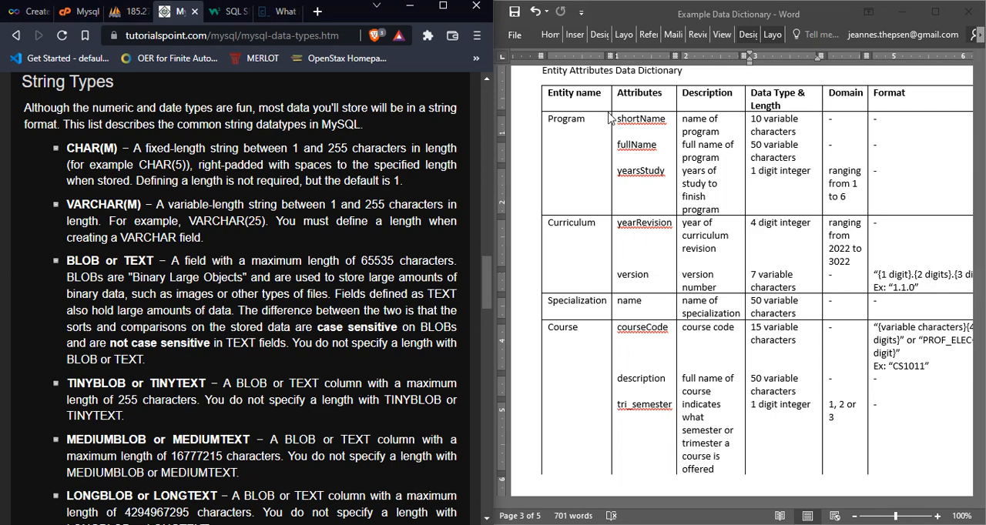
Step: Check shortName's character length against the VARCHAR length requirement, and look at fullName's data type
left_click(662, 126)
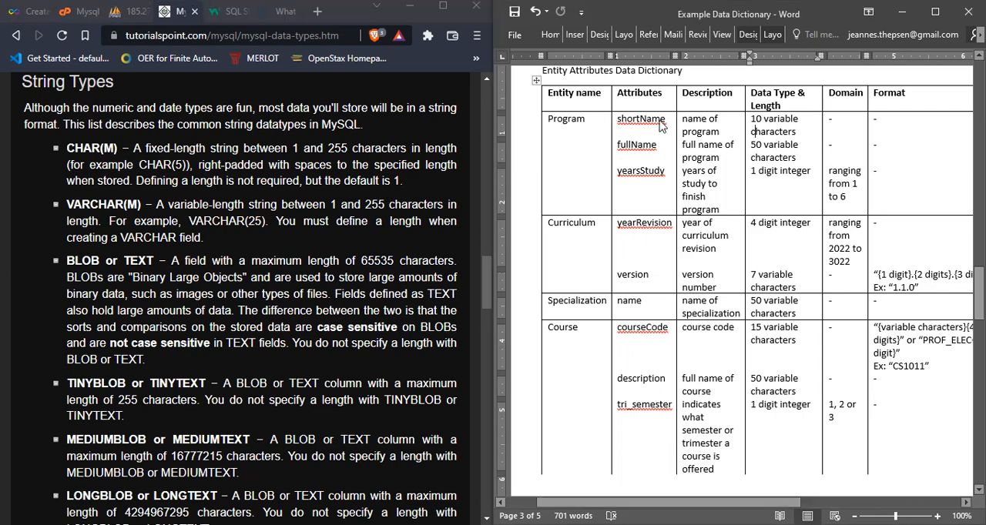
double_click(757, 120)
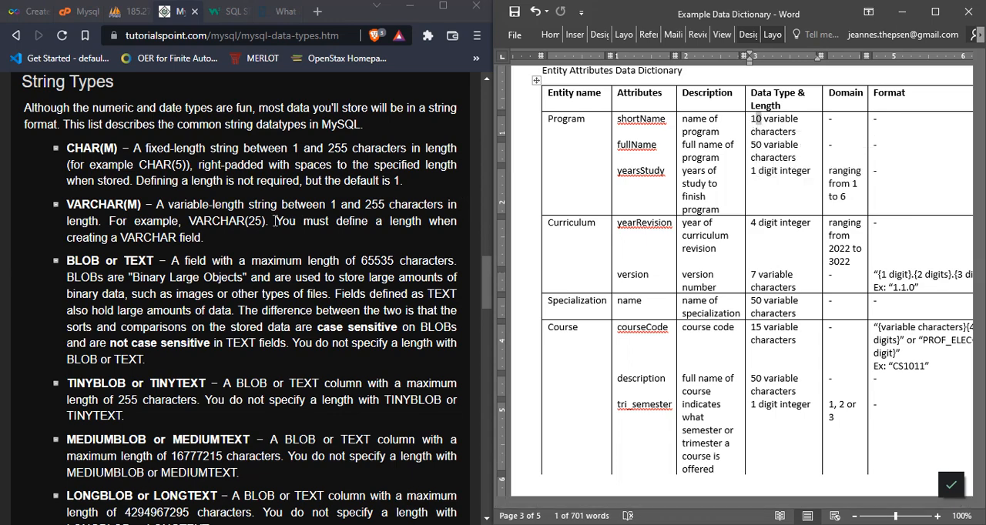
left_click_drag(276, 222, 201, 235)
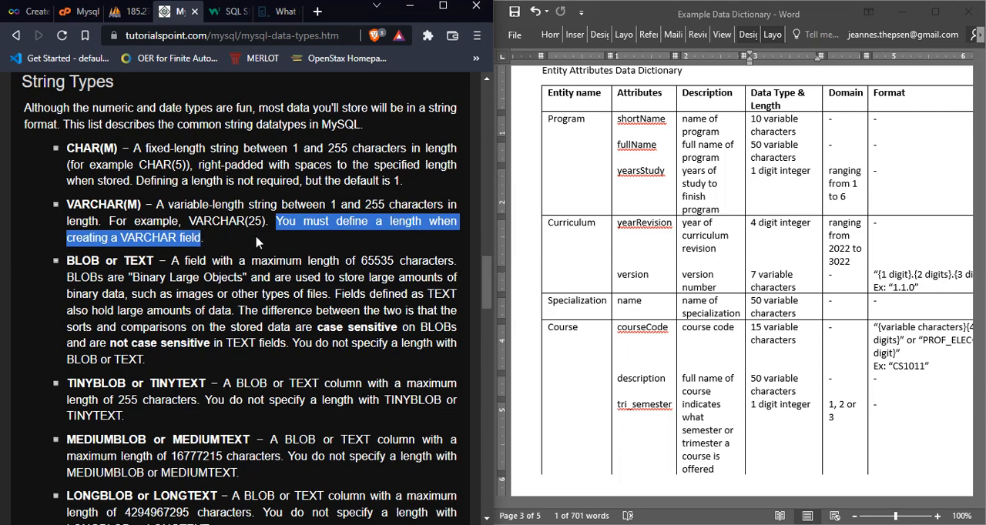
left_click(257, 243)
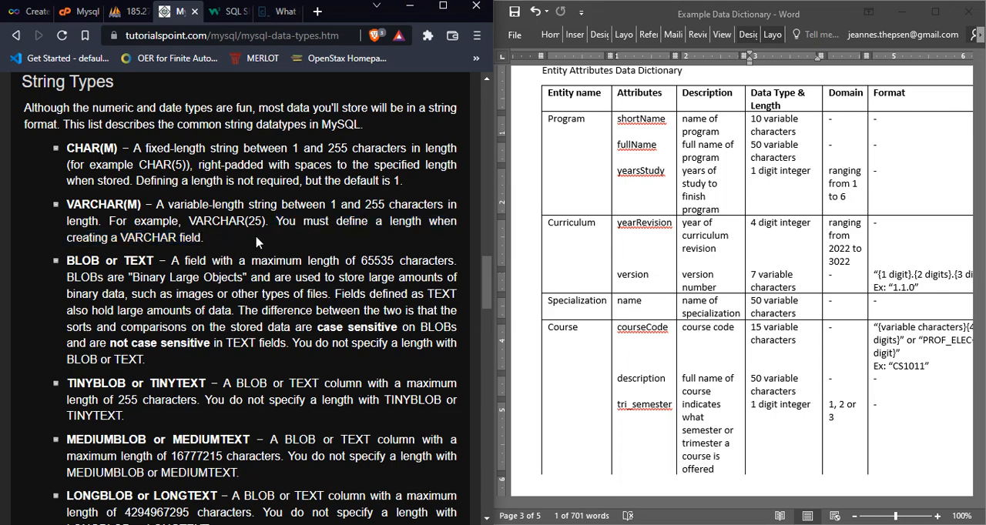
left_click(761, 151)
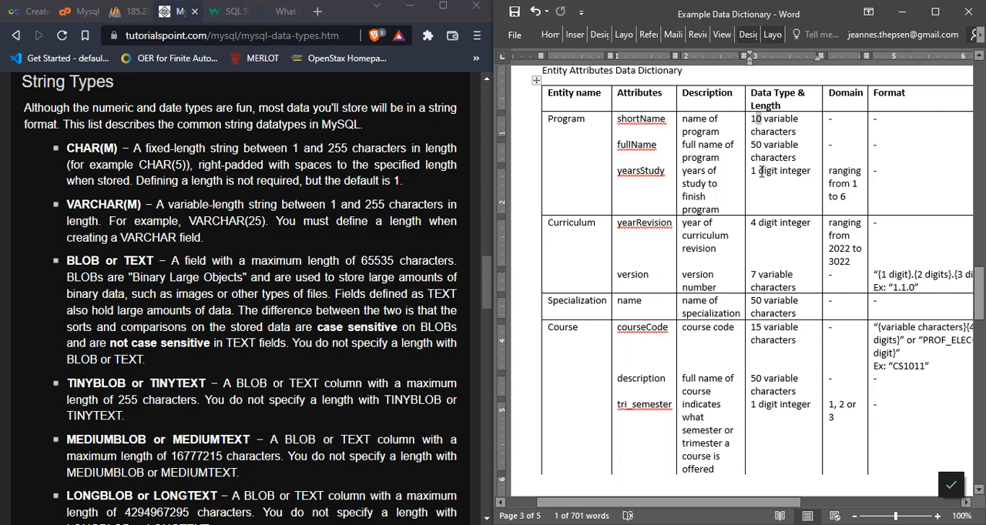
Step: Examine the data type, length and domain range of the Program entity's yearsStudy attribute in the Word data dictionary
left_click(761, 173)
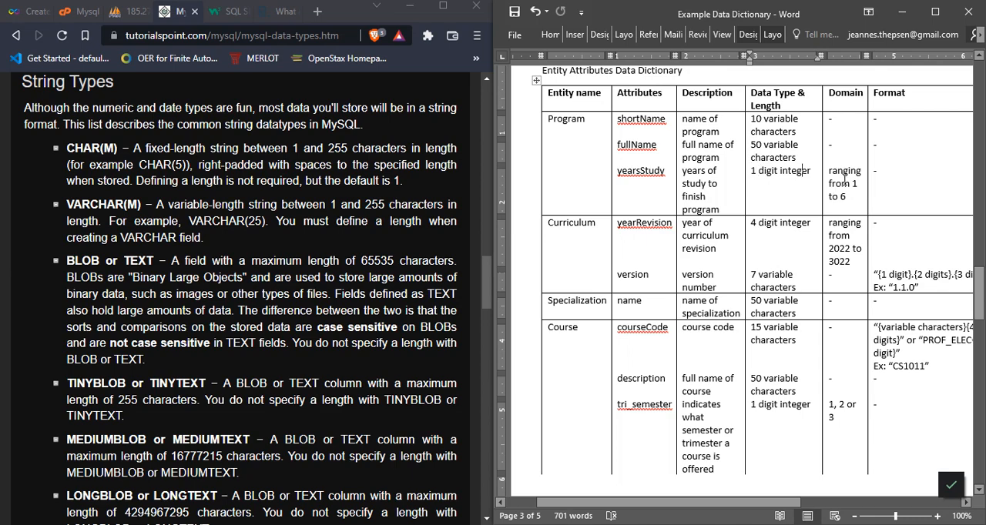
left_click(842, 182)
left_click(831, 172)
left_click(858, 185)
left_click(846, 198)
left_click_drag(852, 184, 847, 199)
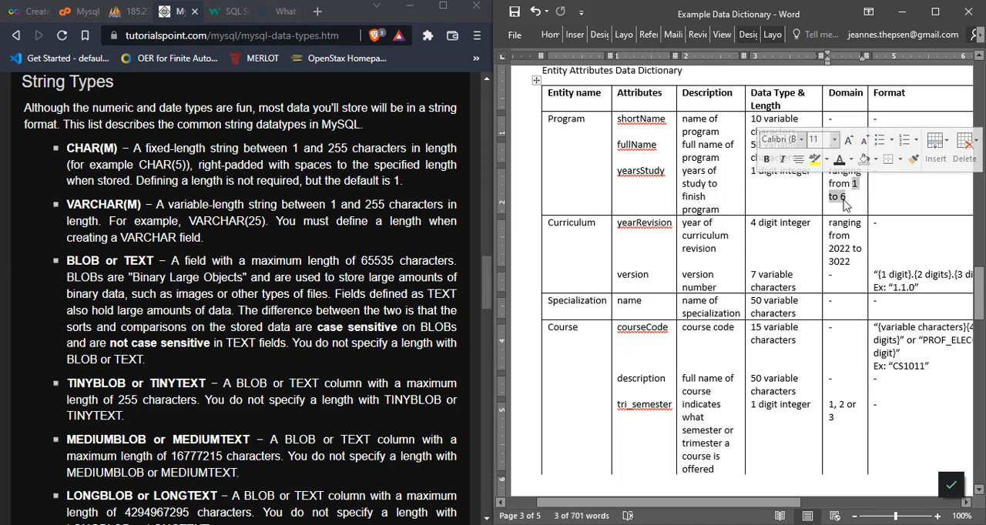
left_click(846, 204)
left_click(651, 177)
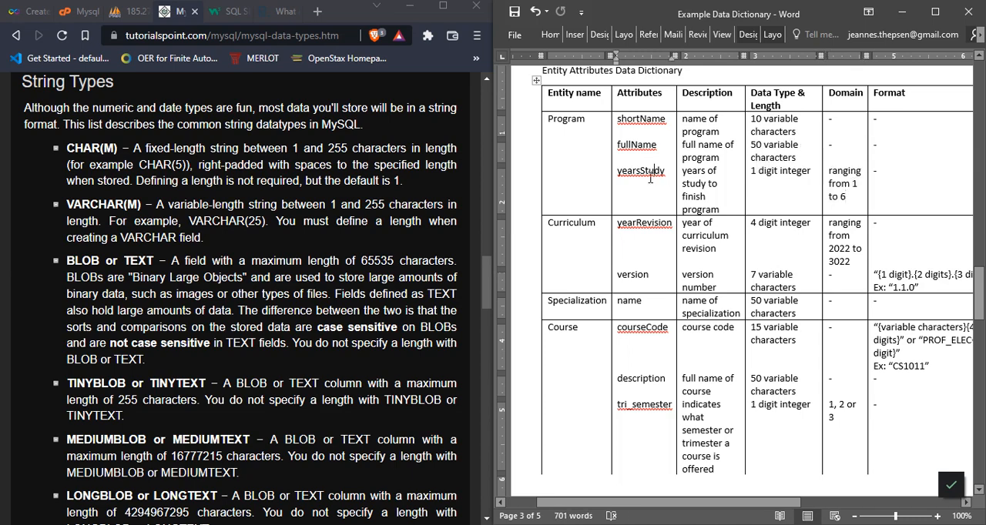
Step: Review the TINYINT and INT entries under Numeric Data Types on the MySQL data types page
left_click_drag(483, 265, 487, 141)
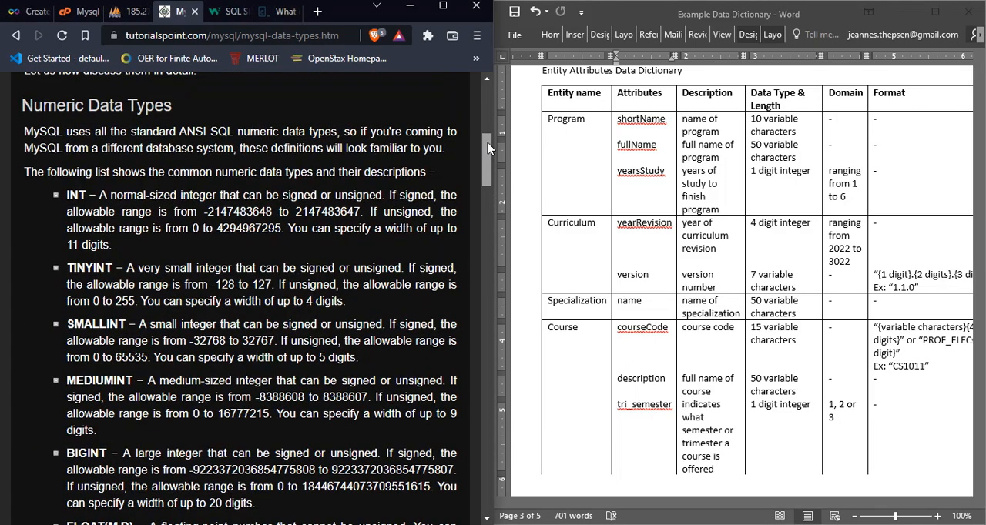
scroll(488, 144, "down", 1)
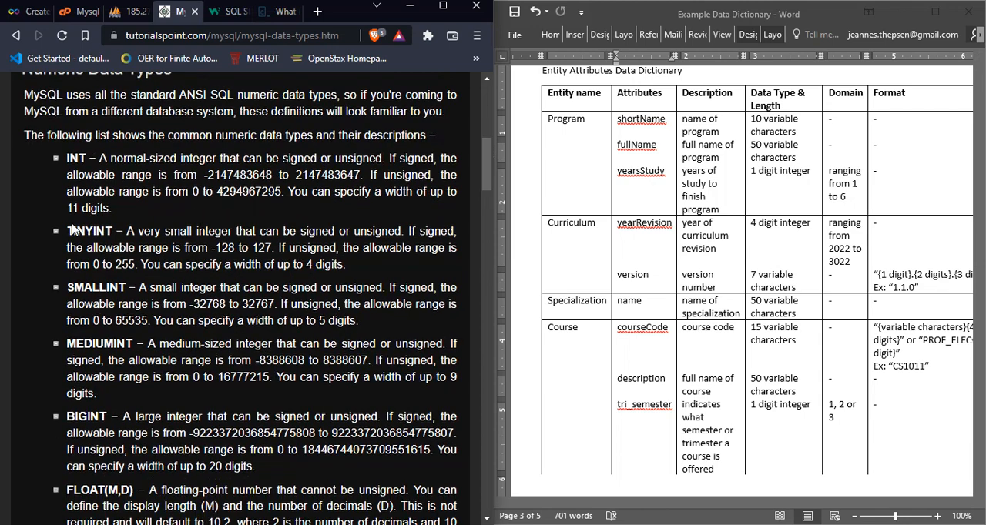
left_click_drag(67, 230, 114, 231)
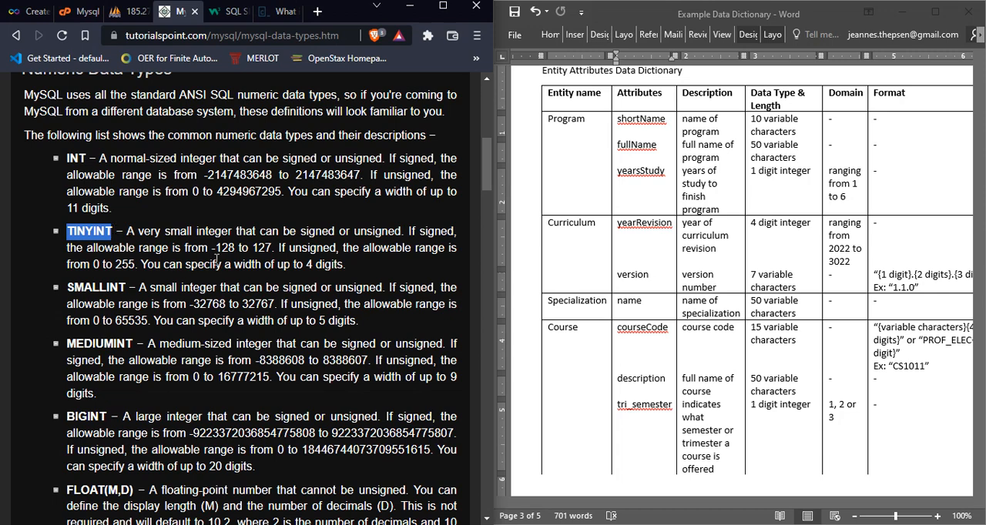
left_click_drag(67, 158, 86, 158)
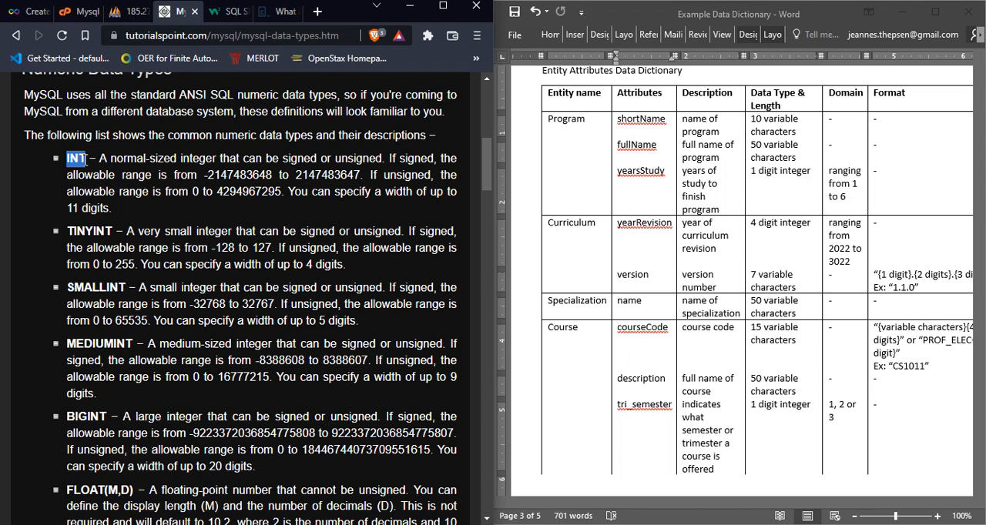
left_click(86, 159)
left_click_drag(86, 158, 67, 158)
left_click(68, 163)
Step: Compare yearsStudy's integer length in the data dictionary with the signed and unsigned ranges of MySQL's INT type
left_click(806, 137)
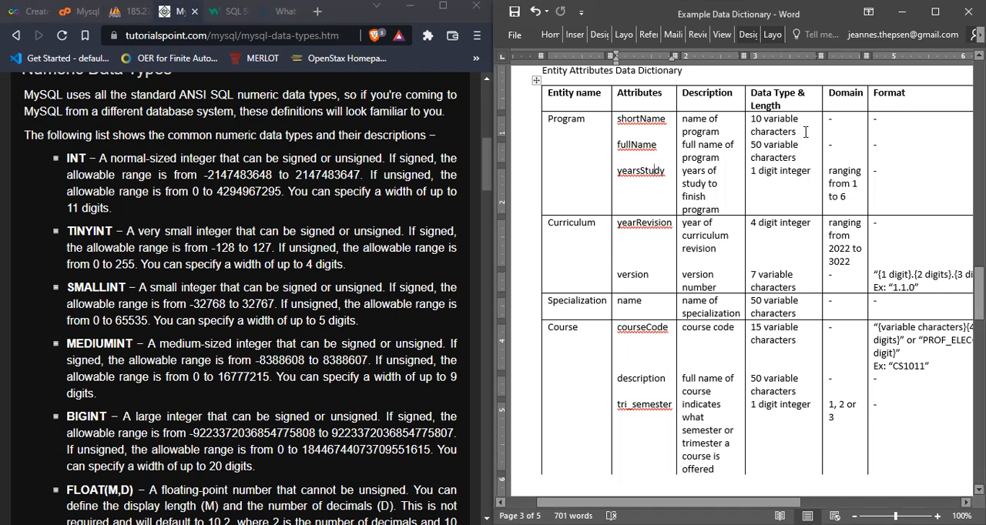
left_click(753, 172)
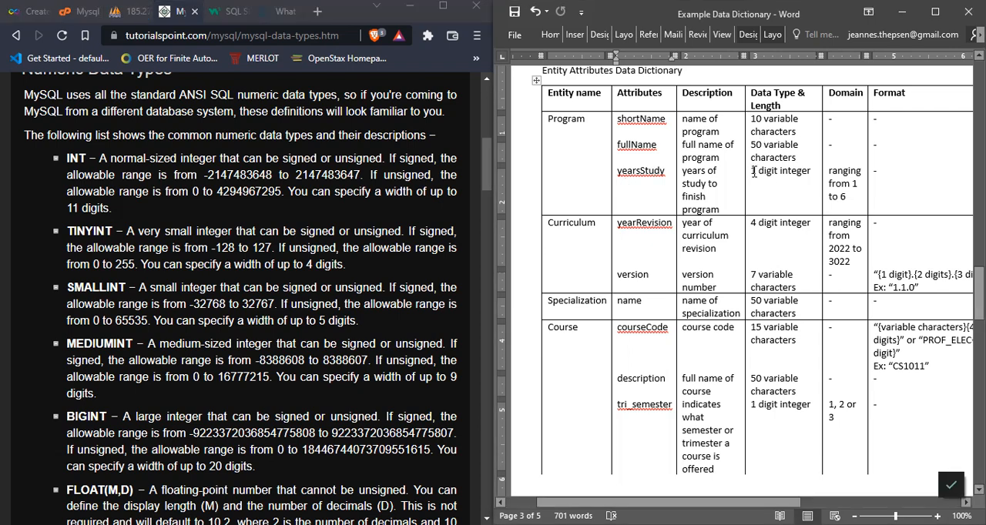
left_click(379, 247)
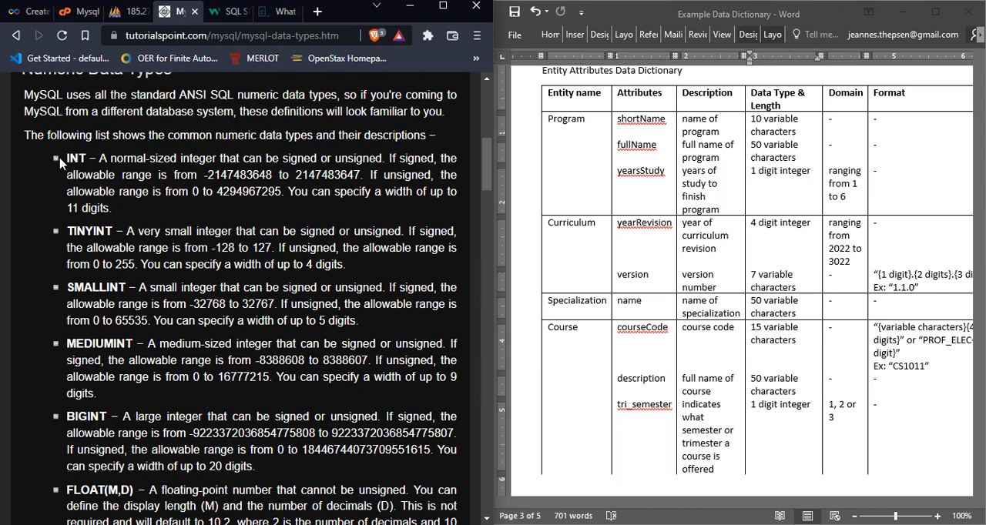
left_click_drag(66, 158, 88, 159)
left_click(86, 157)
mouse_move(86, 158)
left_mouse_down()
mouse_move(66, 160)
mouse_move(90, 158)
left_mouse_up()
left_click(66, 162)
left_click_drag(204, 175, 281, 191)
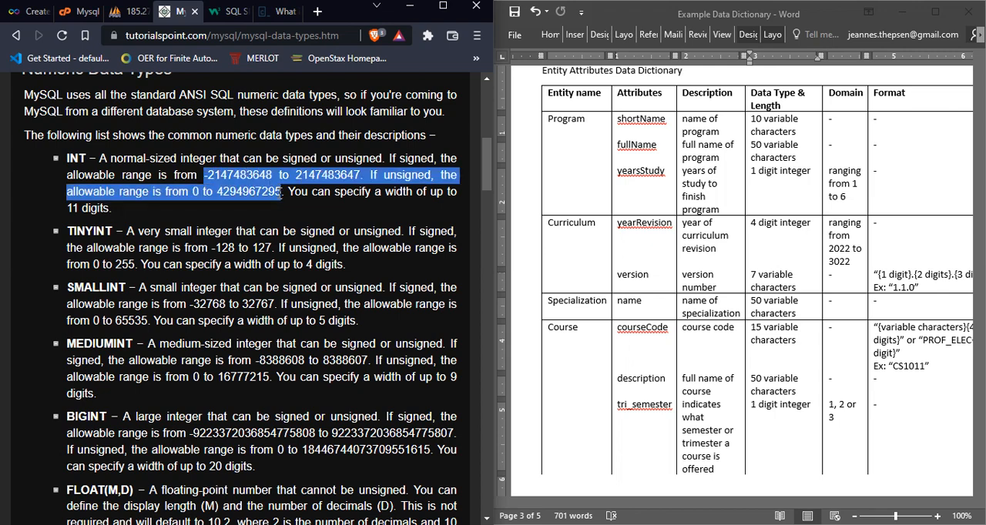
left_click(282, 192)
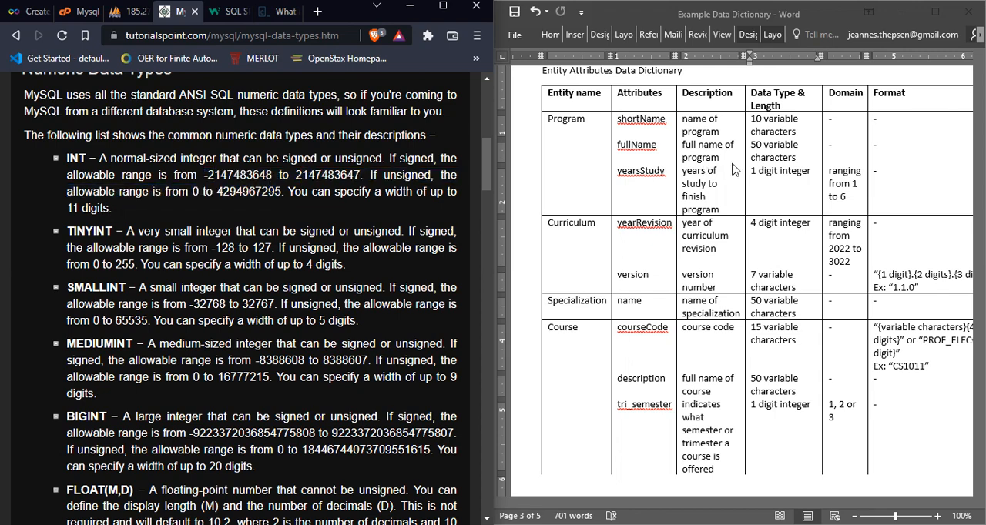
Step: Check yearsStudy's digit length against the SMALLINT entry on the MySQL data types page
left_click(764, 174)
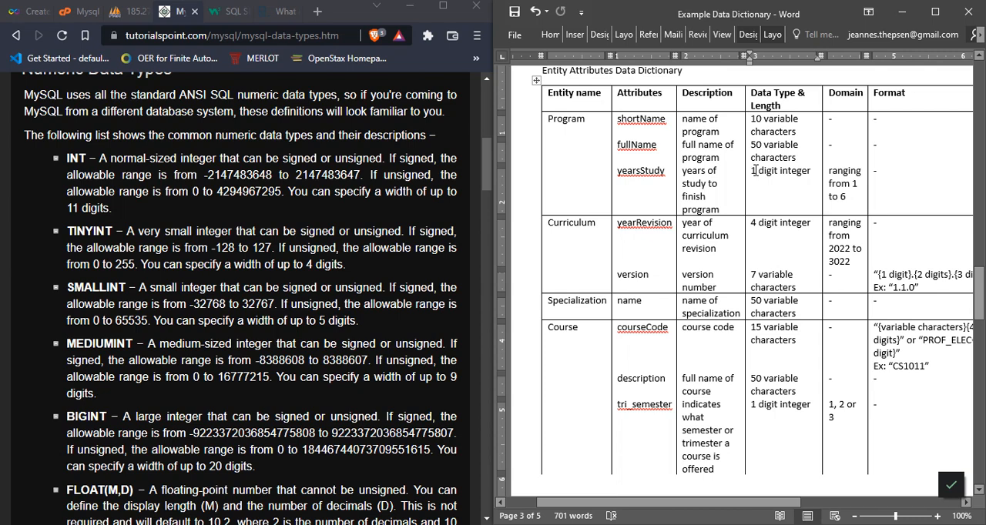
left_click_drag(752, 171, 757, 171)
left_click(129, 217)
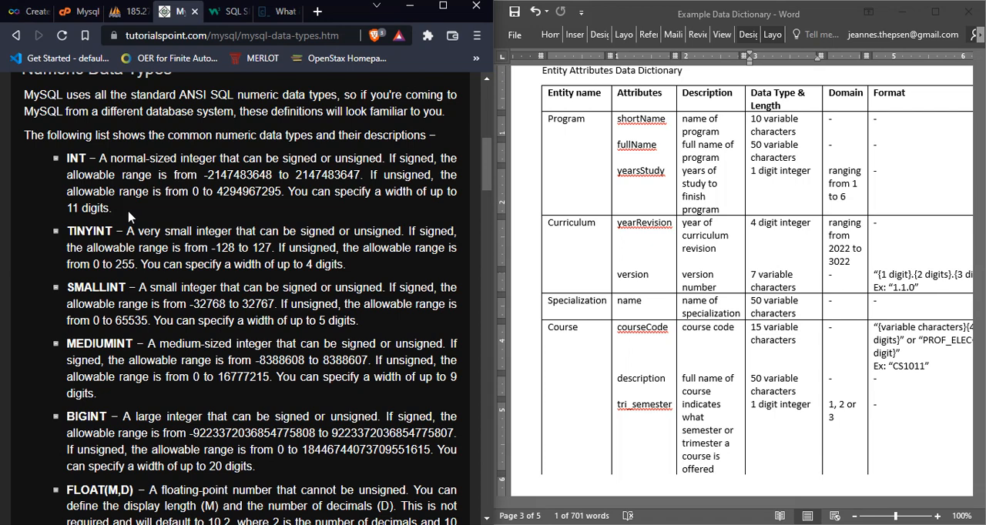
left_click(759, 176)
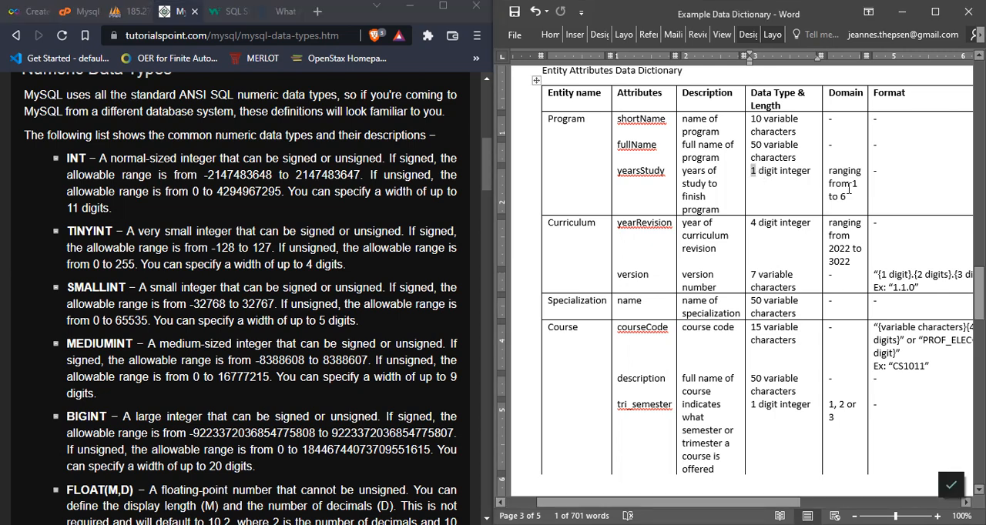
left_click(755, 171)
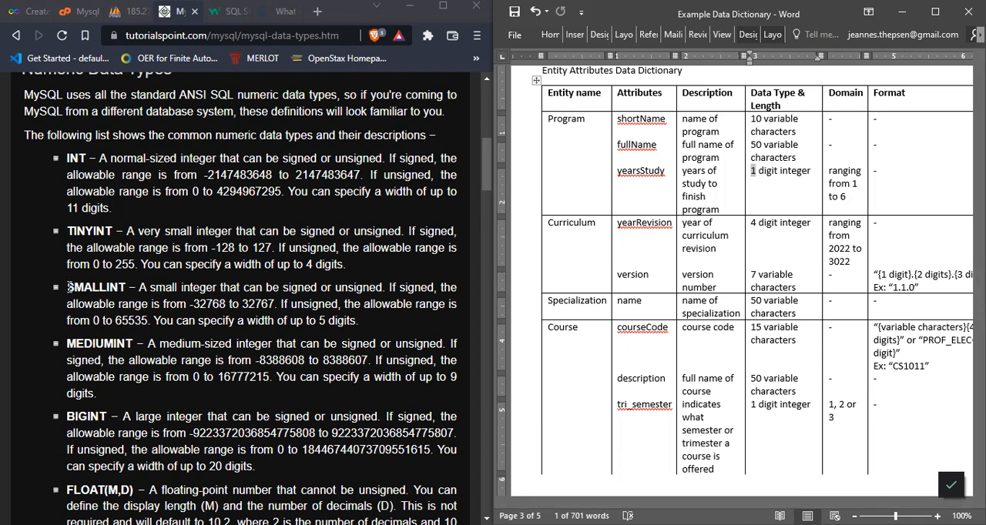
left_click_drag(69, 287, 127, 287)
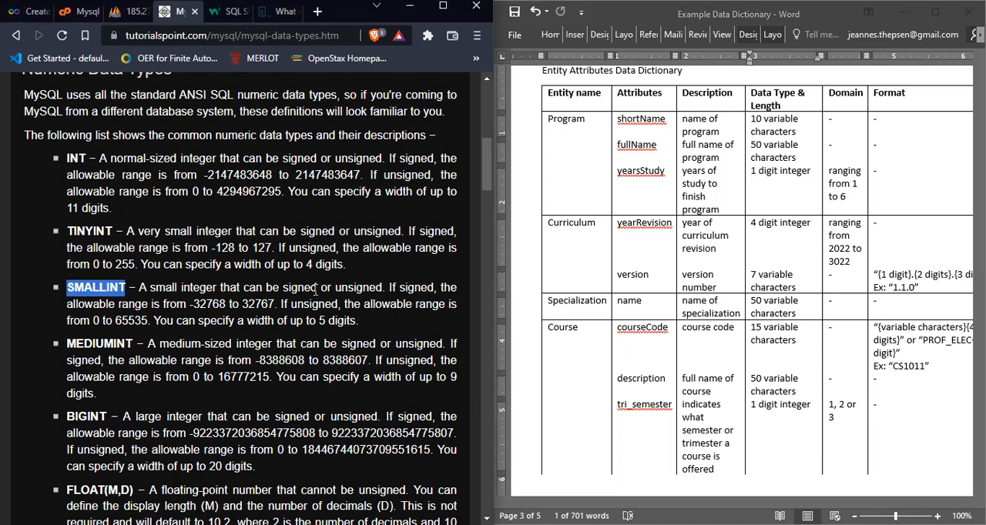
left_click(377, 319)
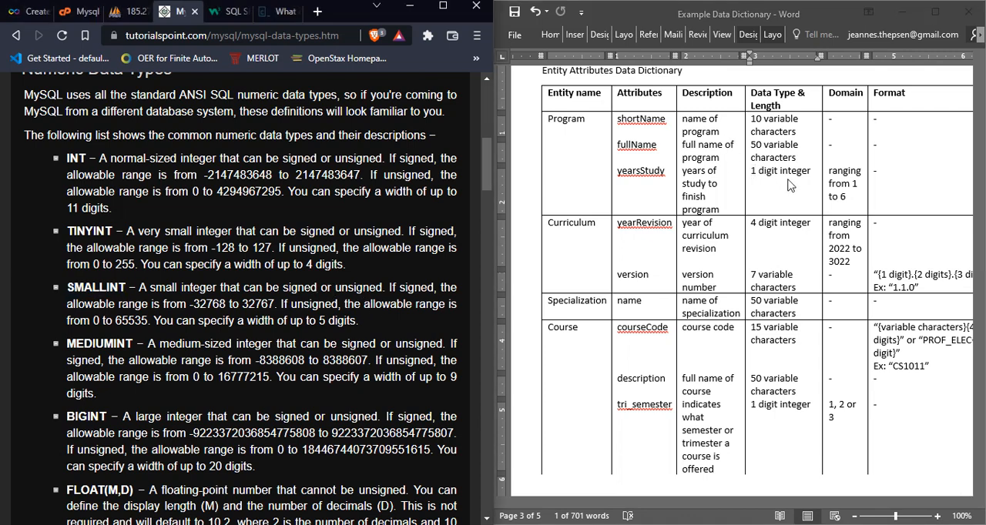
Step: Compare yearsStudy's domain in the data dictionary with the TINYINT entry's allowable range
left_click(851, 185)
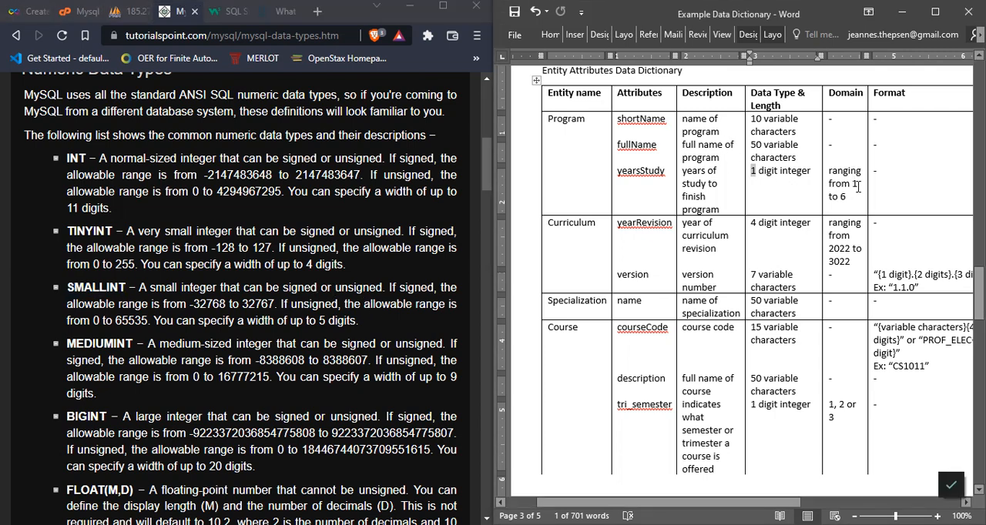
type("1")
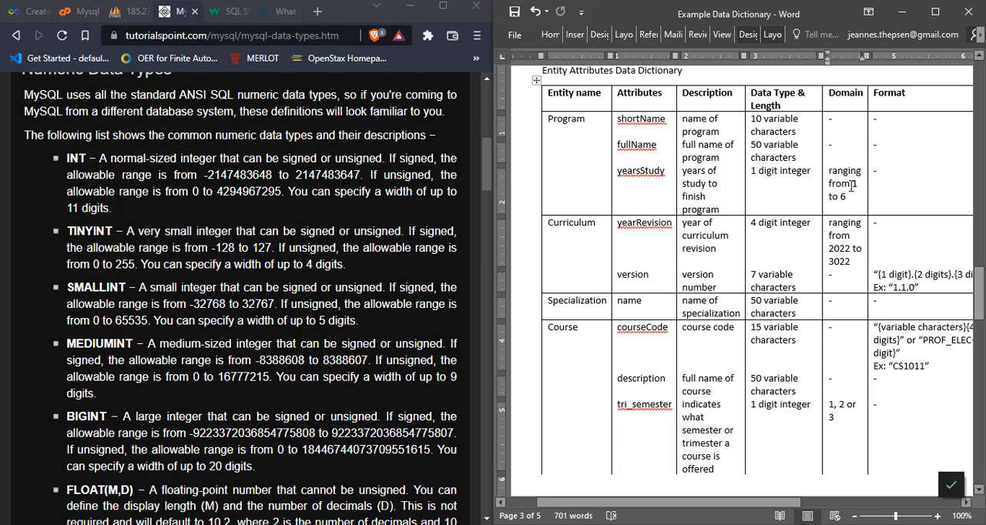
left_click(370, 280)
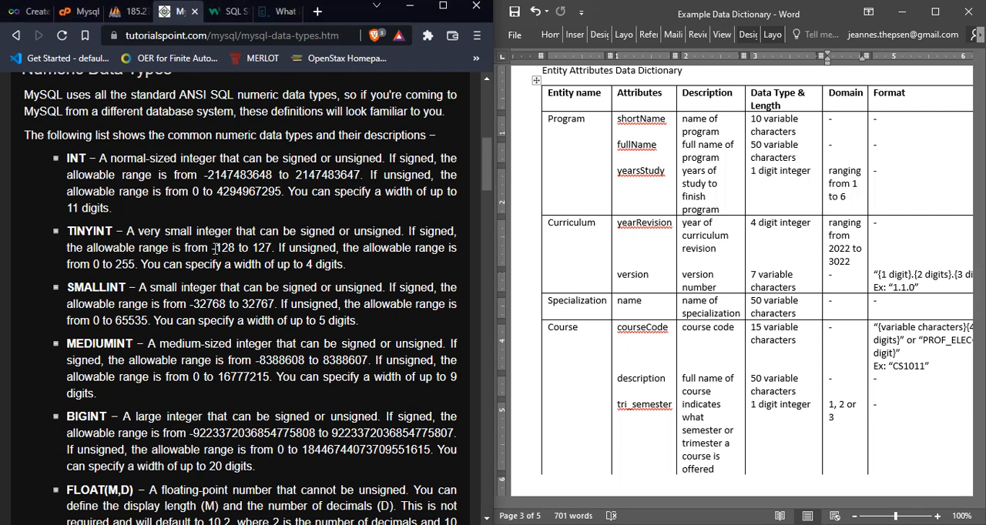
left_click_drag(117, 231, 66, 231)
left_click(156, 264)
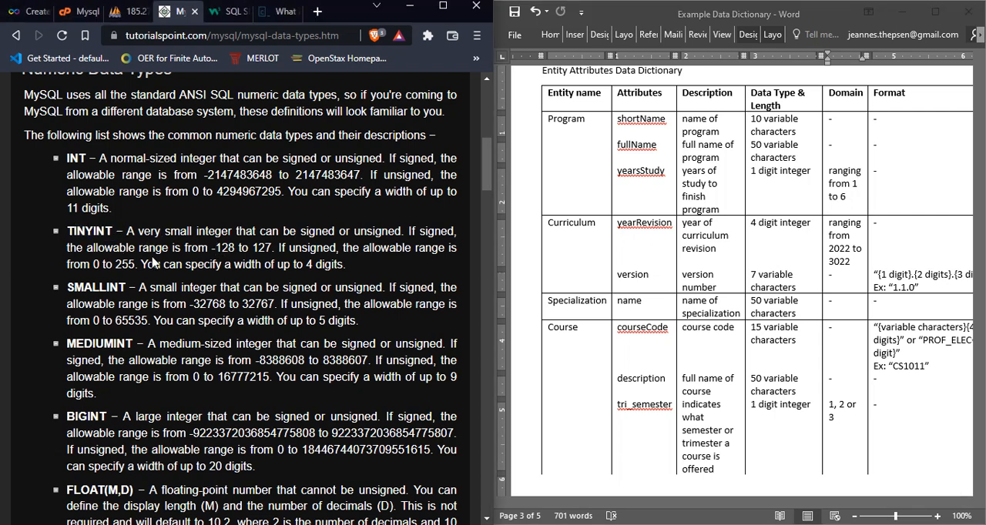
left_click(855, 184)
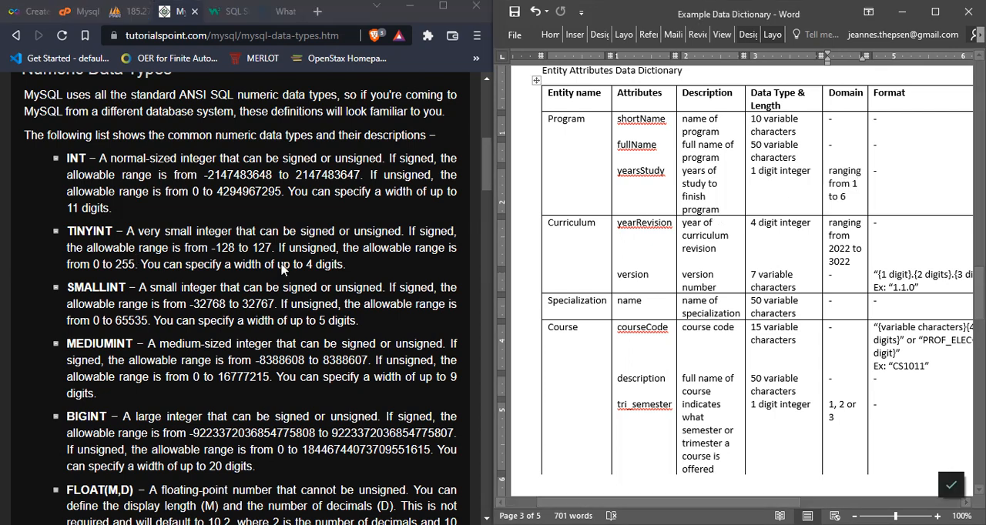
Step: Examine the unsigned option in the TINYINT description as a match for the yearsStudy attribute
double_click(97, 231)
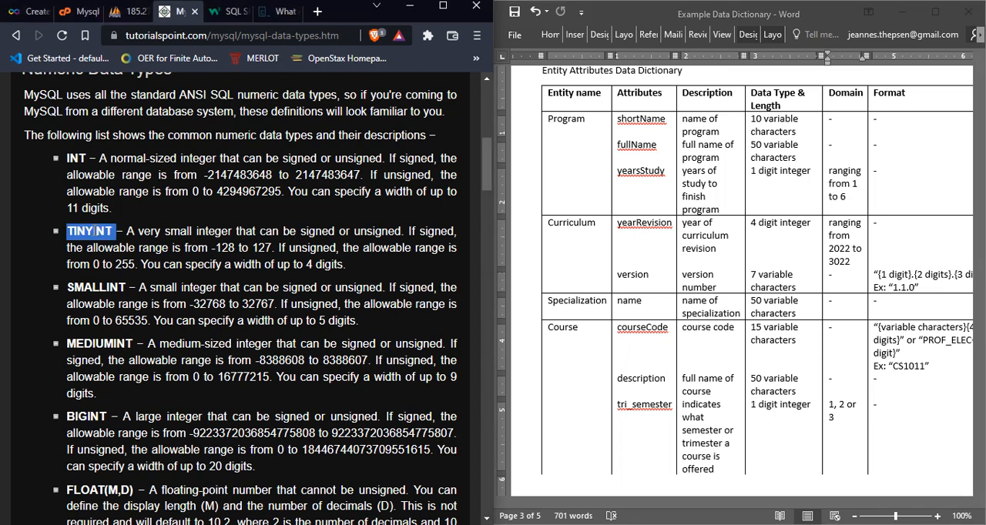
double_click(365, 231)
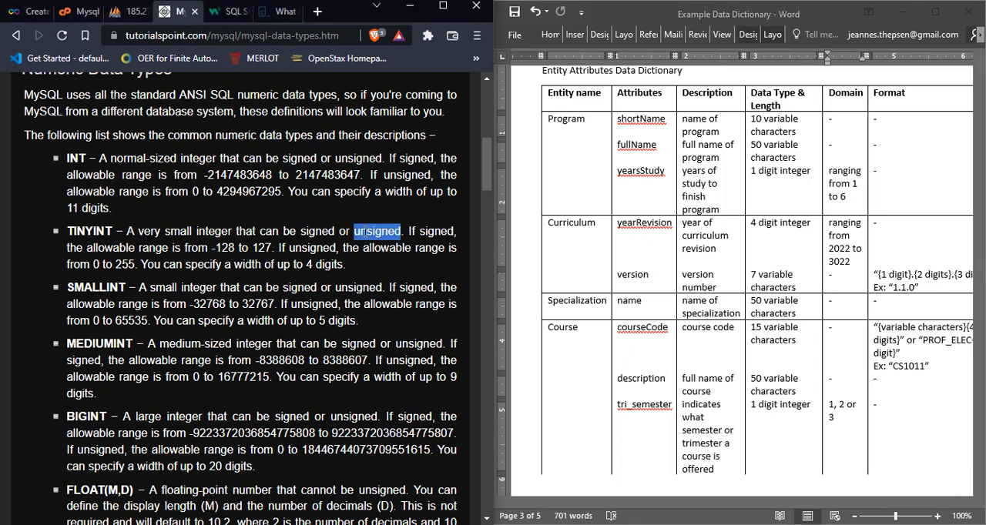
left_click(365, 231)
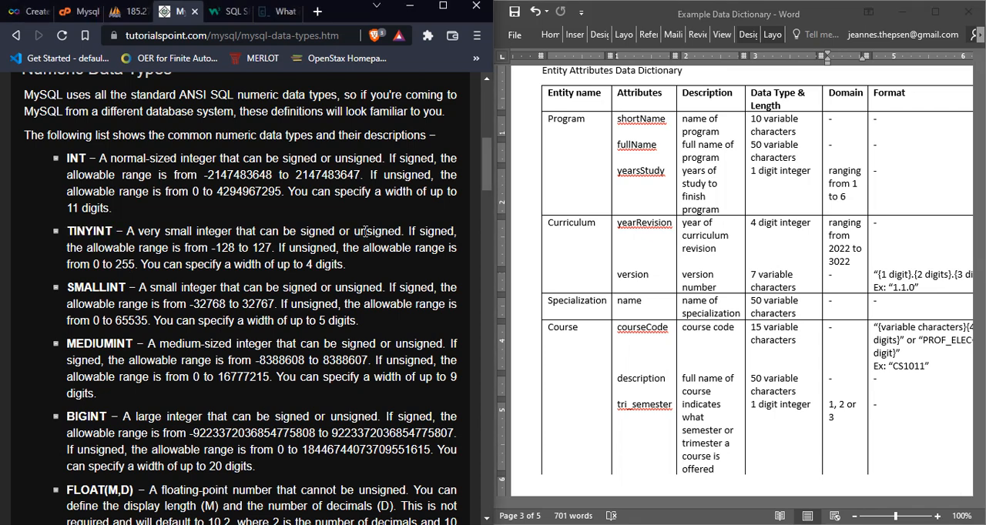
double_click(99, 229)
double_click(378, 231)
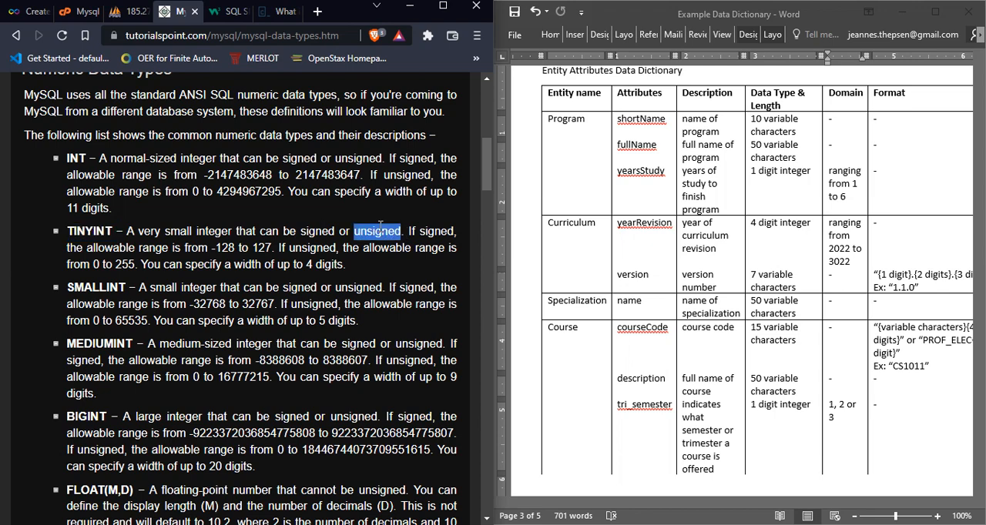
left_click(651, 154)
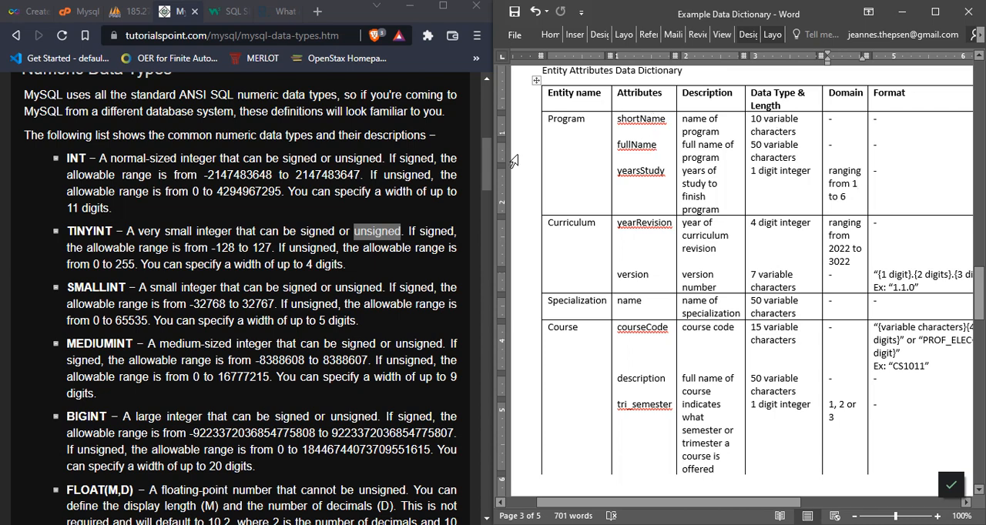
left_click(453, 220)
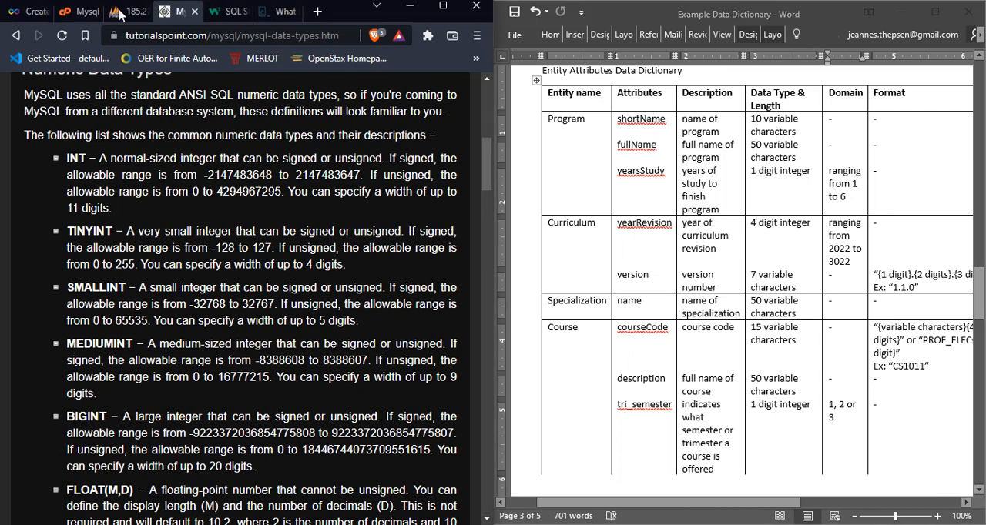
Step: Switch to phpMyAdmin and set the program table's shortName column to TINYINT with length 1
left_click(119, 12)
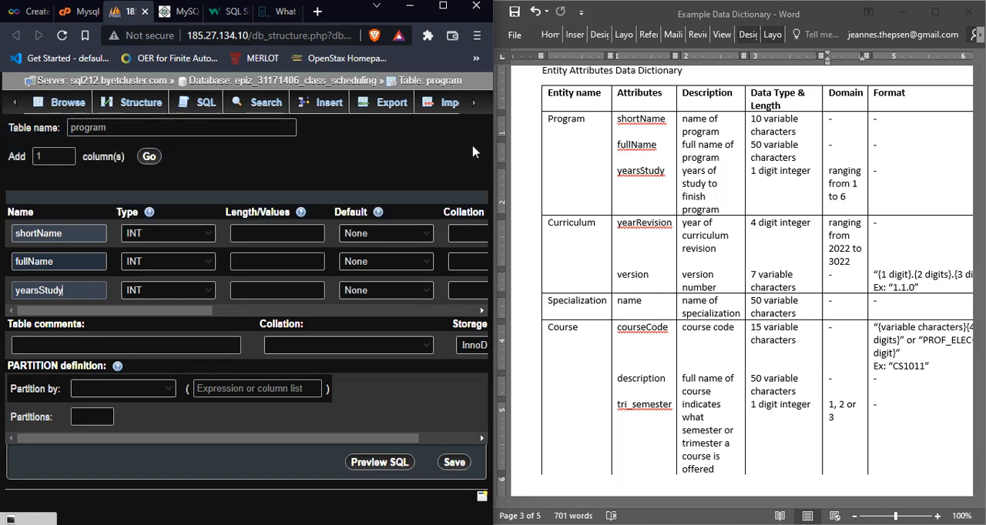
left_click(195, 235)
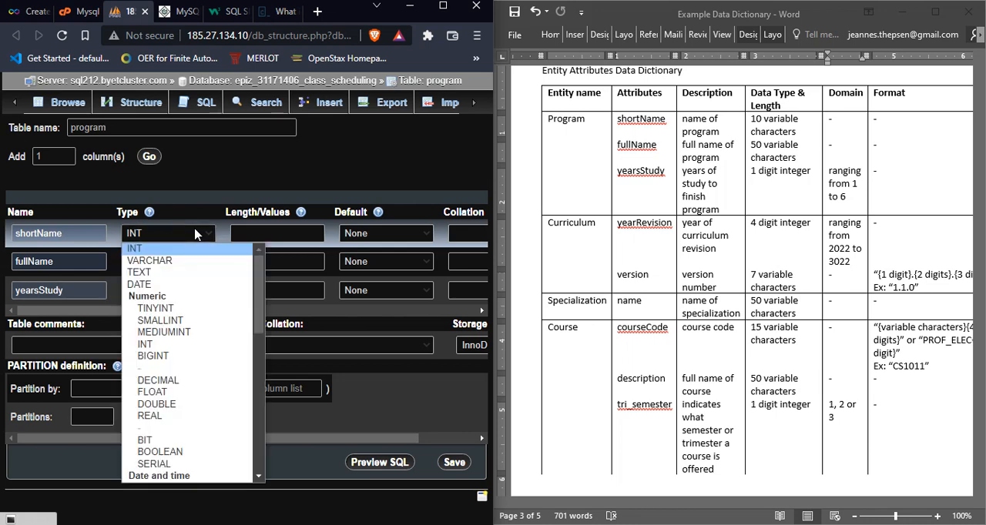
left_click(217, 308)
left_click(276, 231)
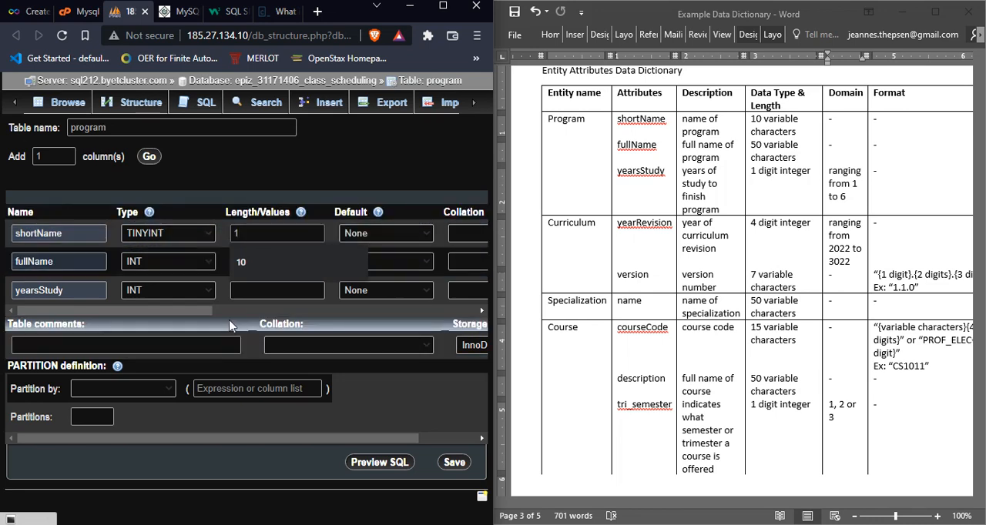
Step: Set the data type of the program table's fullName column to VARCHAR
left_click(200, 267)
left_click(203, 268)
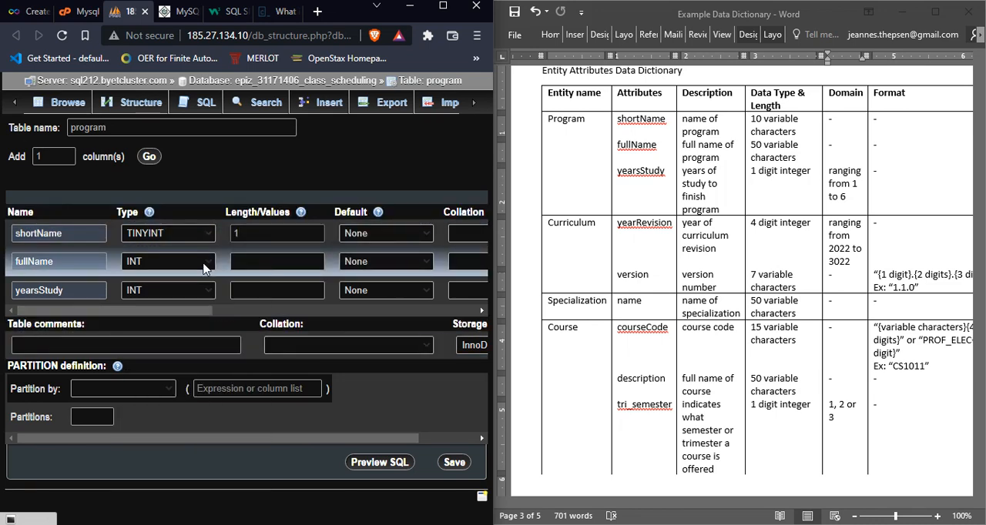
left_click(204, 268)
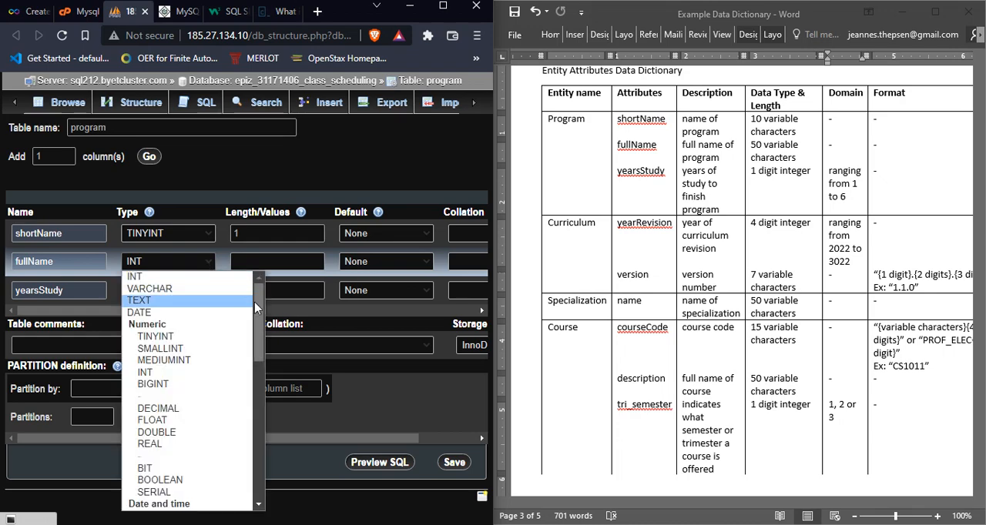
left_click(154, 288)
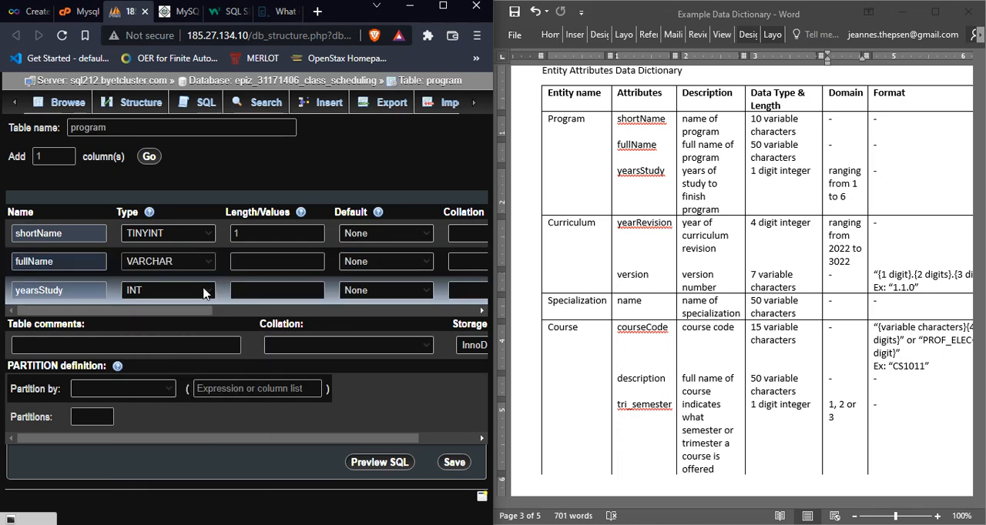
Step: Set the program table's yearsStudy column to TINYINT with length 1
left_click(204, 293)
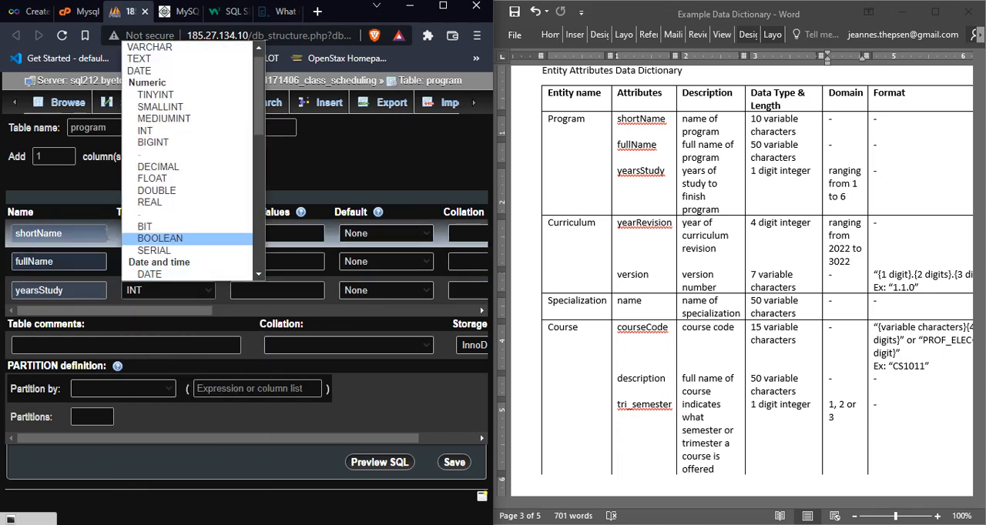
left_click(109, 242)
left_click(204, 293)
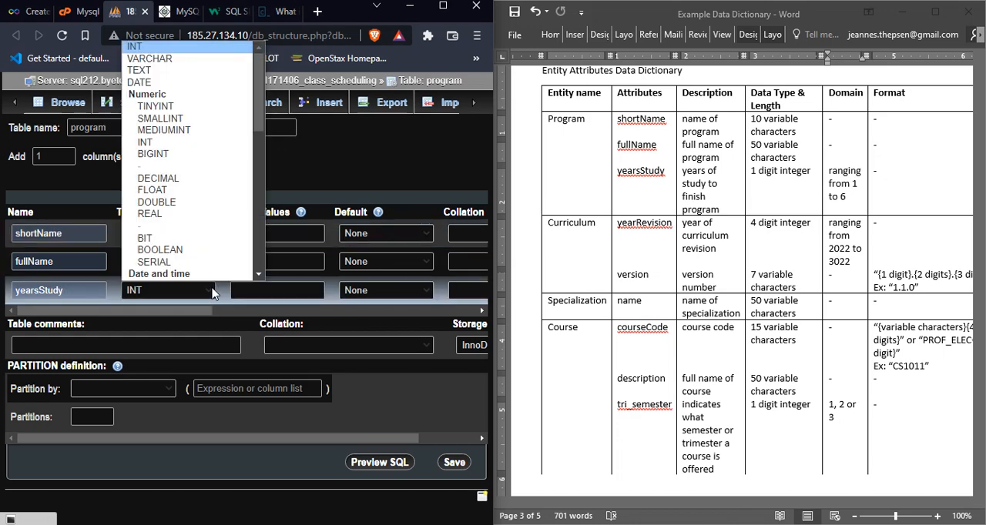
left_click(211, 293)
left_click(209, 294)
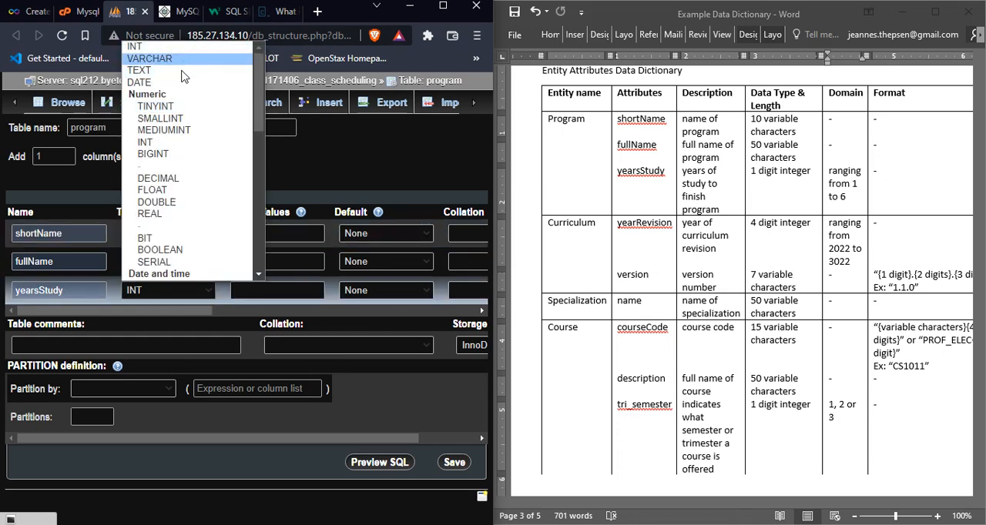
left_click(187, 114)
left_click(270, 298)
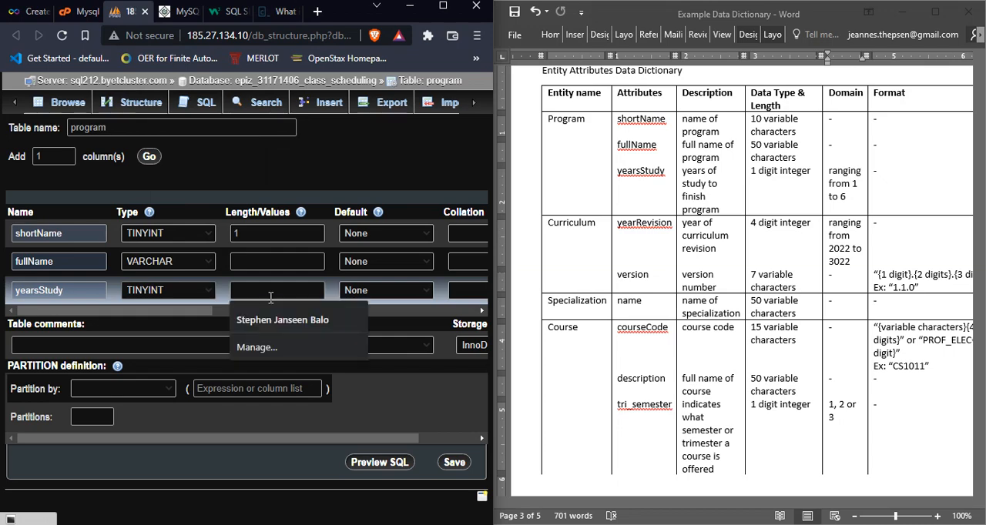
Step: Correct the shortName column's data type to VARCHAR with length 10
left_click(208, 238)
left_click(198, 263)
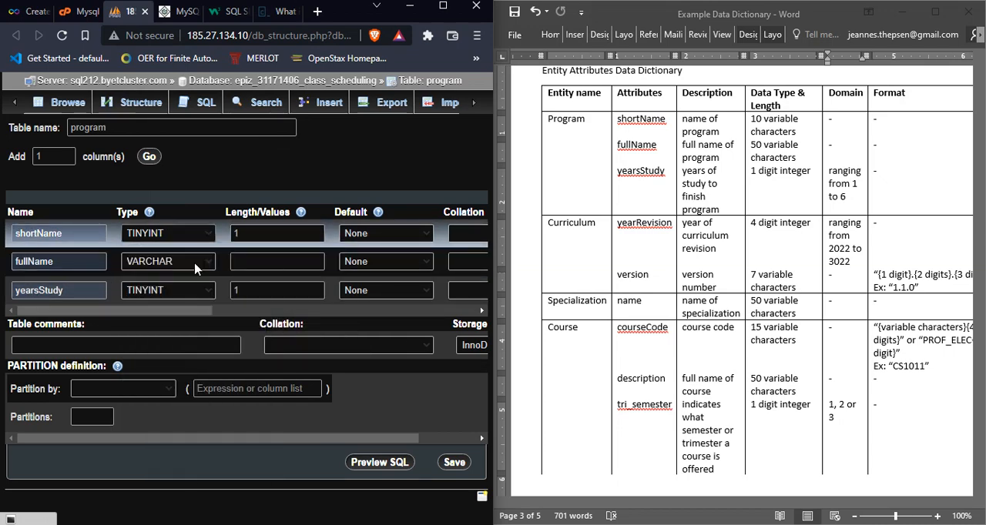
left_click(265, 234)
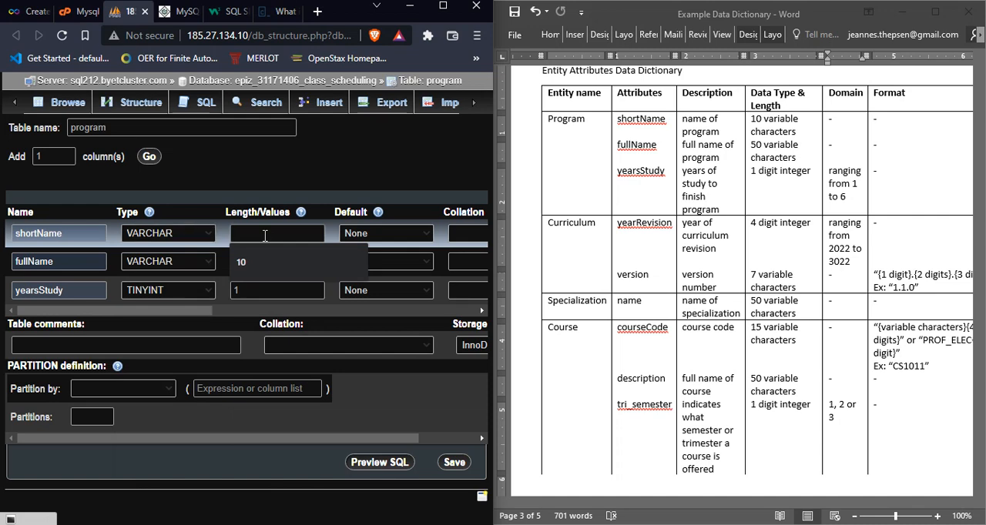
left_click(191, 309)
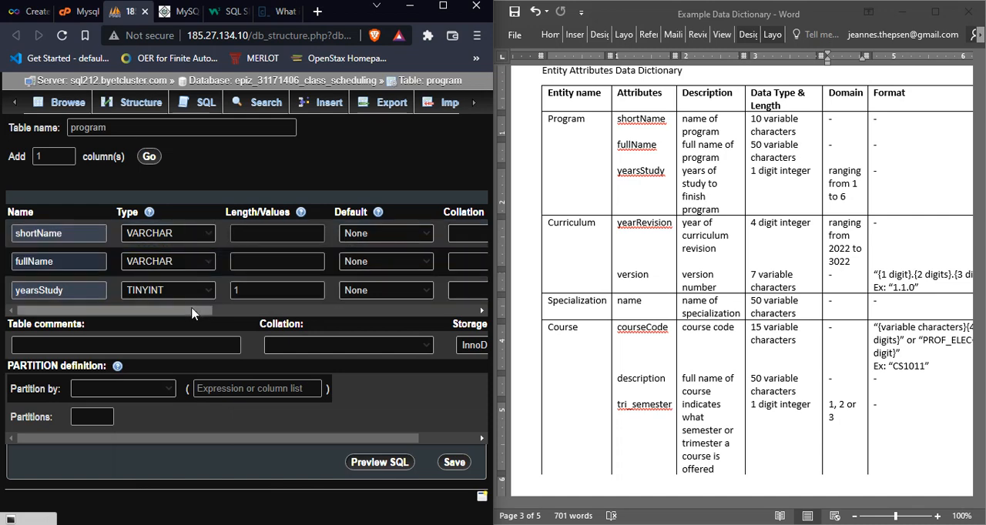
left_click(257, 235)
Step: Set the length of the fullName column to 50
left_click(260, 260)
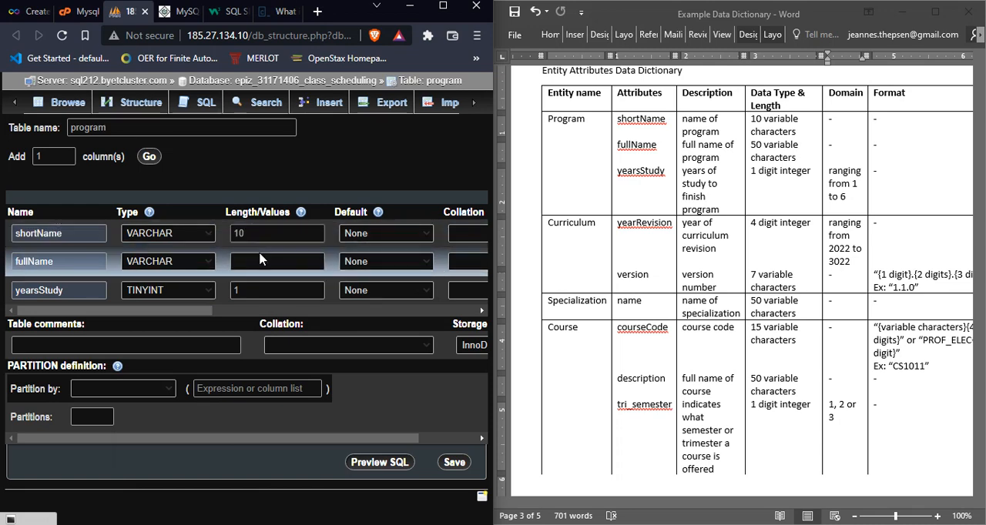
left_click(261, 261)
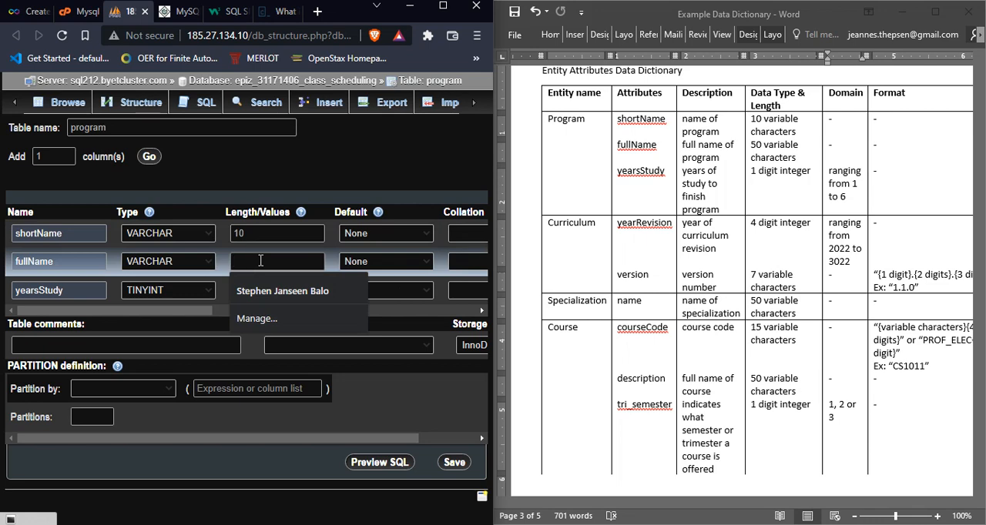
type("50")
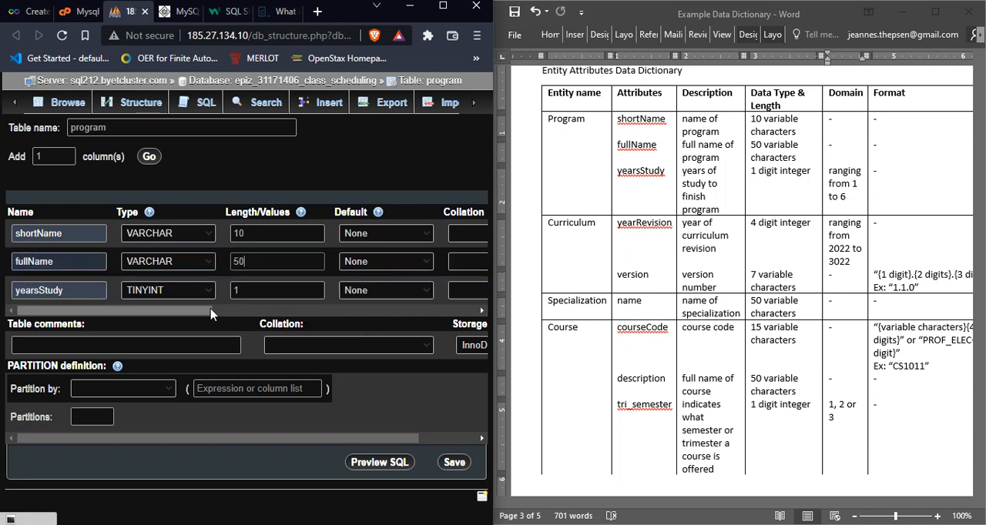
Step: Make shortName the program table's primary key by adding a PRIMARY index on that column
left_click(212, 311)
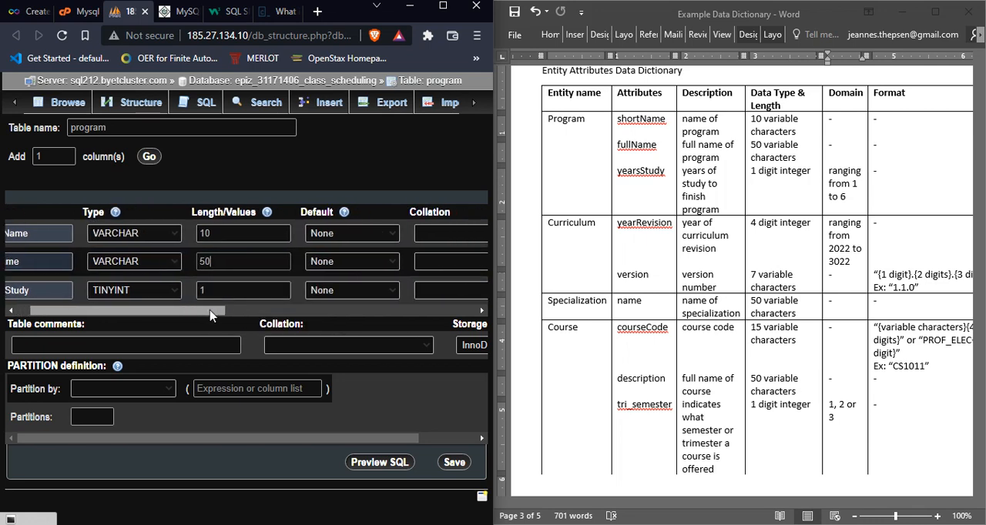
left_click_drag(211, 311, 325, 317)
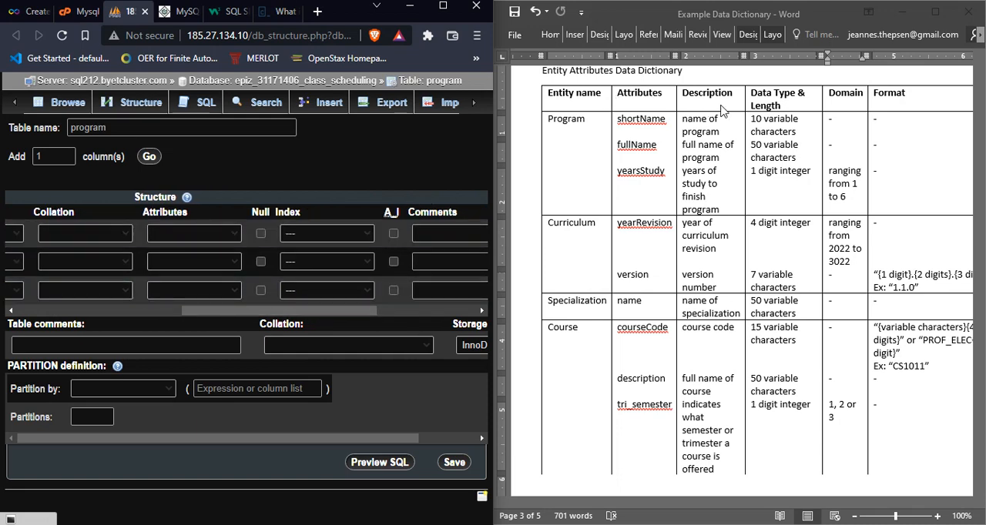
left_click(365, 234)
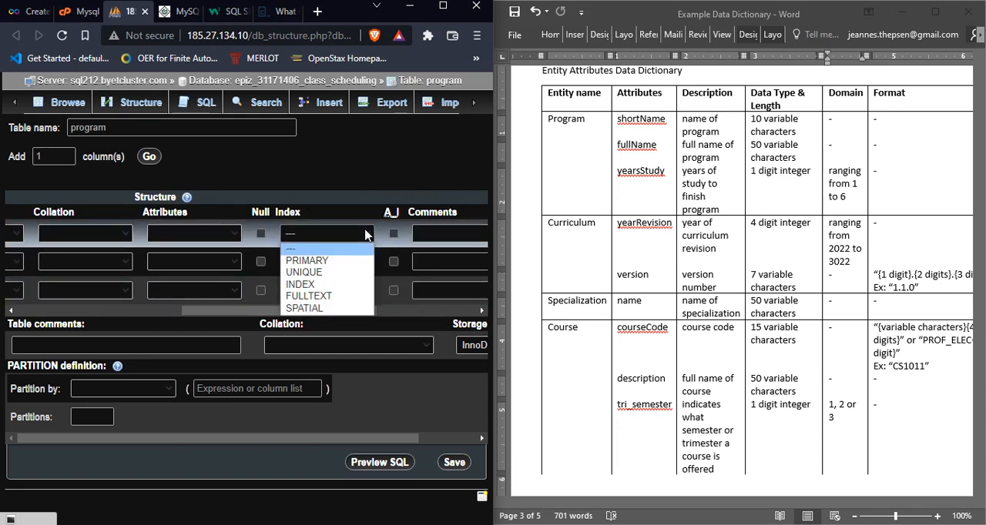
left_click(365, 235)
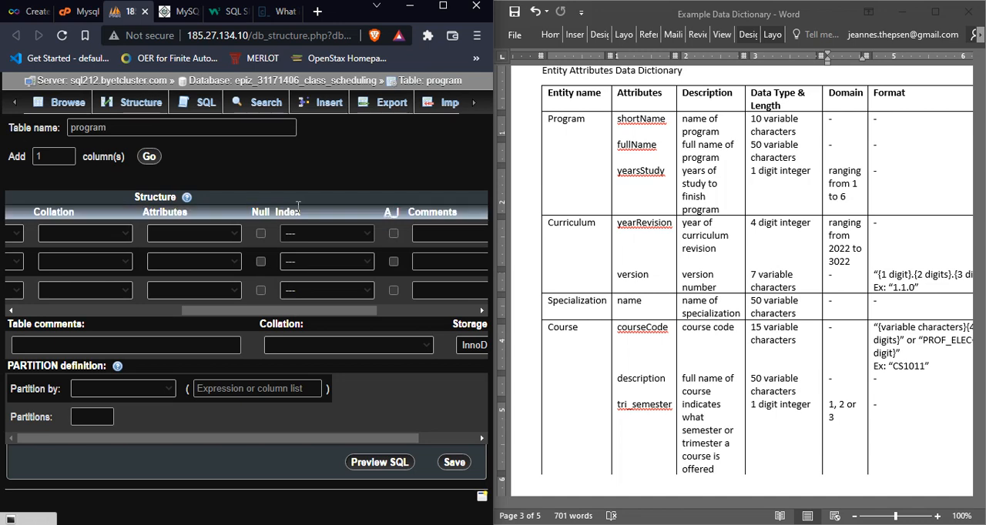
left_click(365, 238)
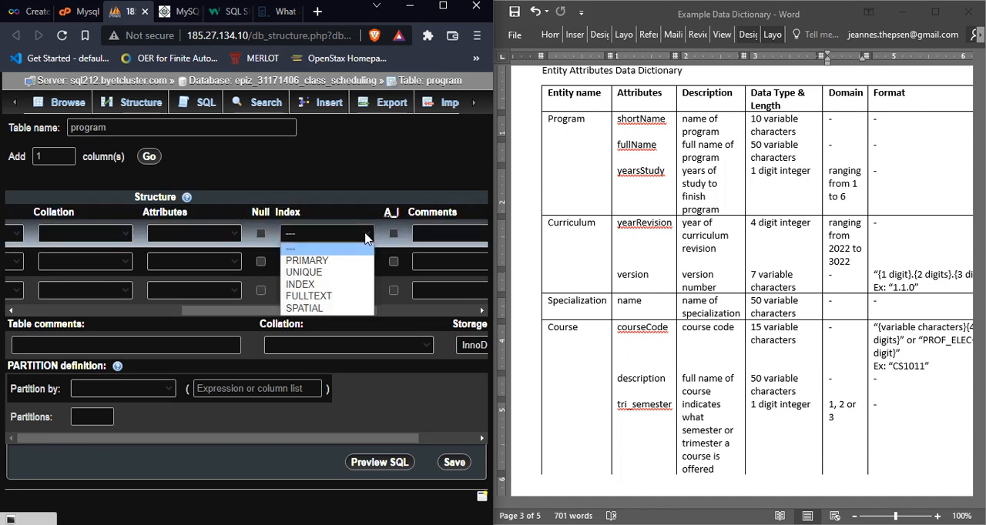
left_click(347, 265)
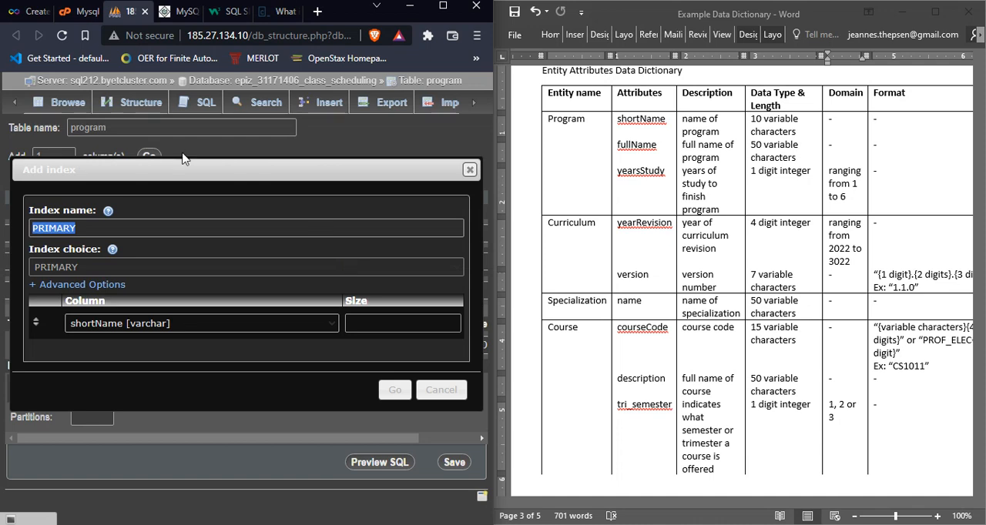
left_click(393, 391)
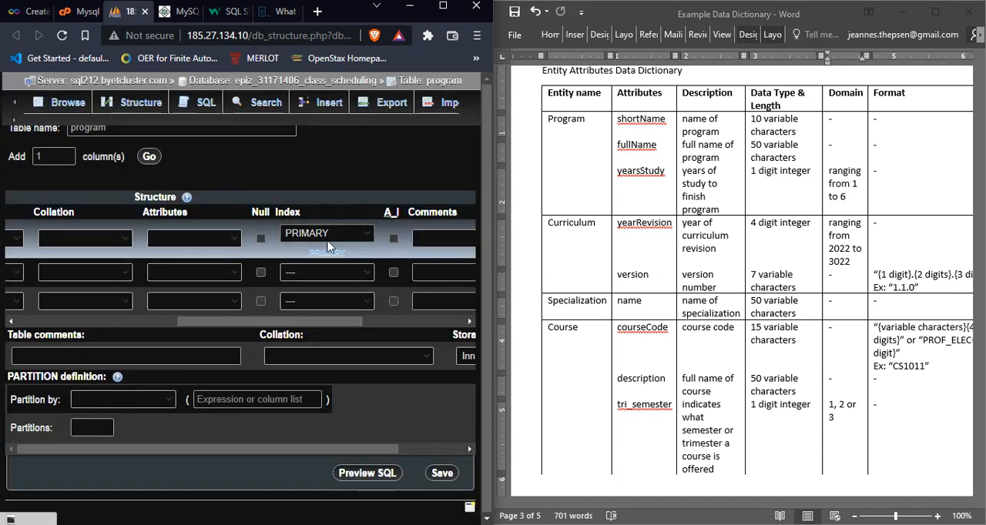
Step: Set the attribute of the yearsStudy column to UNSIGNED
left_click_drag(294, 323, 270, 324)
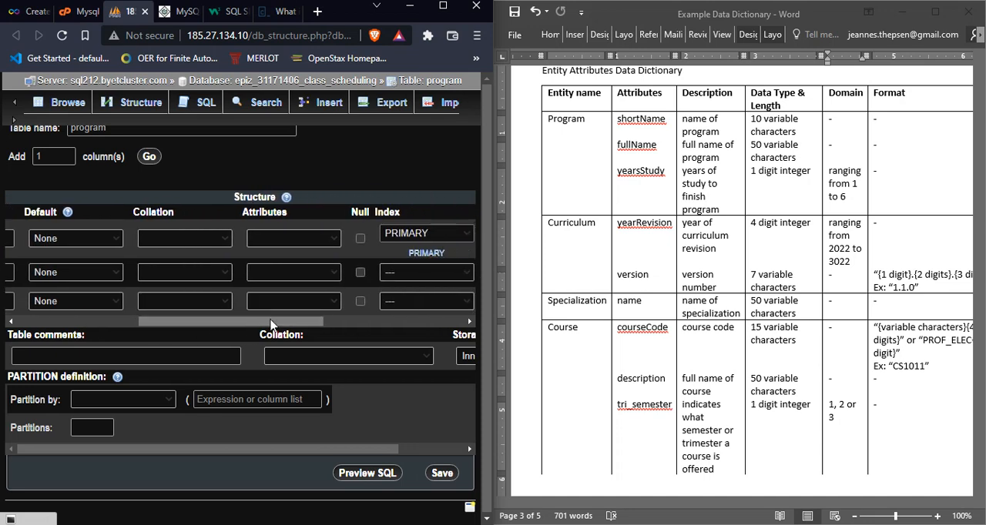
left_click(657, 171)
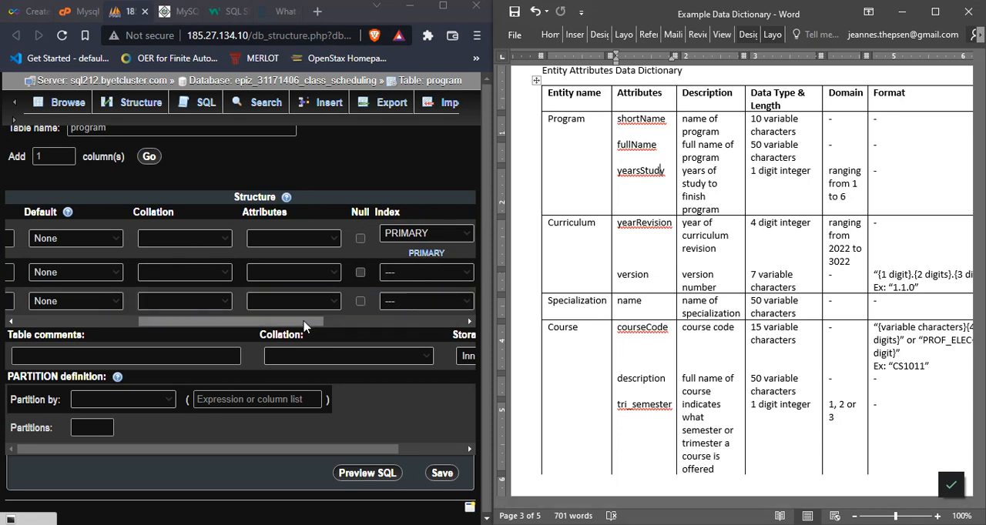
left_click_drag(304, 327, 291, 326)
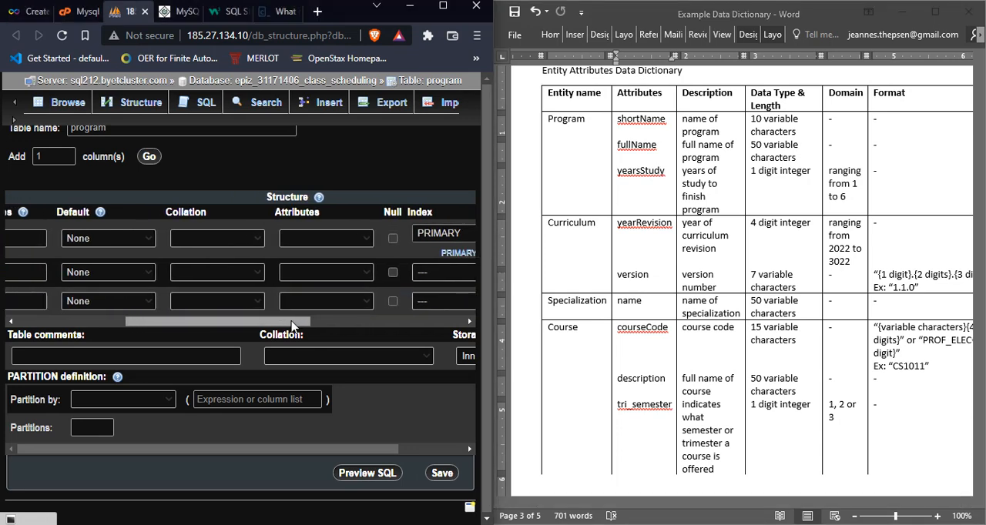
left_click(355, 303)
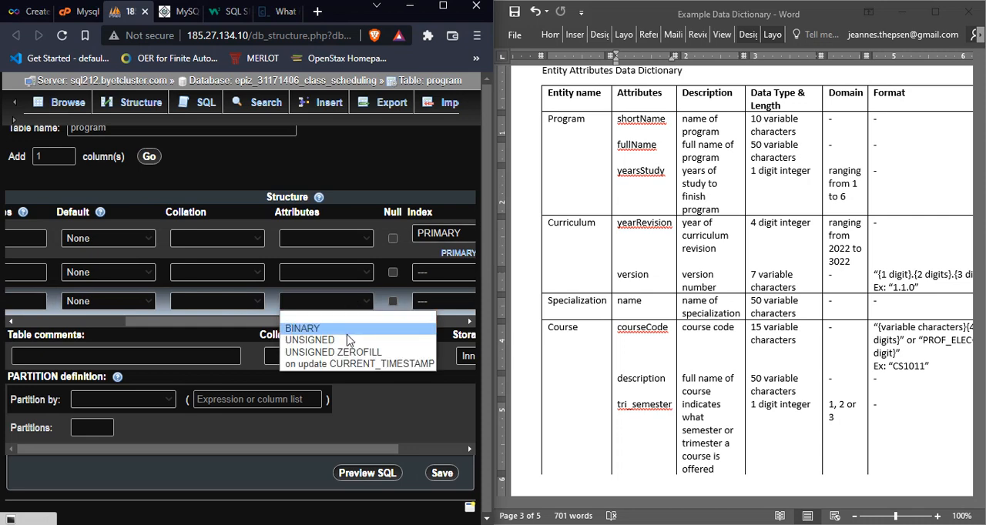
left_click(347, 339)
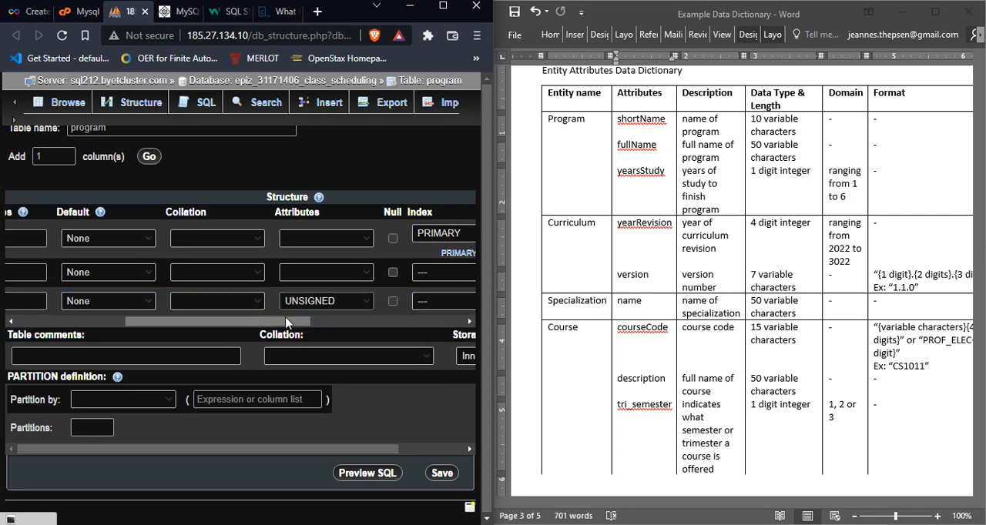
Step: Check the program table's column names and primary key against the Program relation in the Example Logical Database Design document
left_click_drag(286, 324, 169, 335)
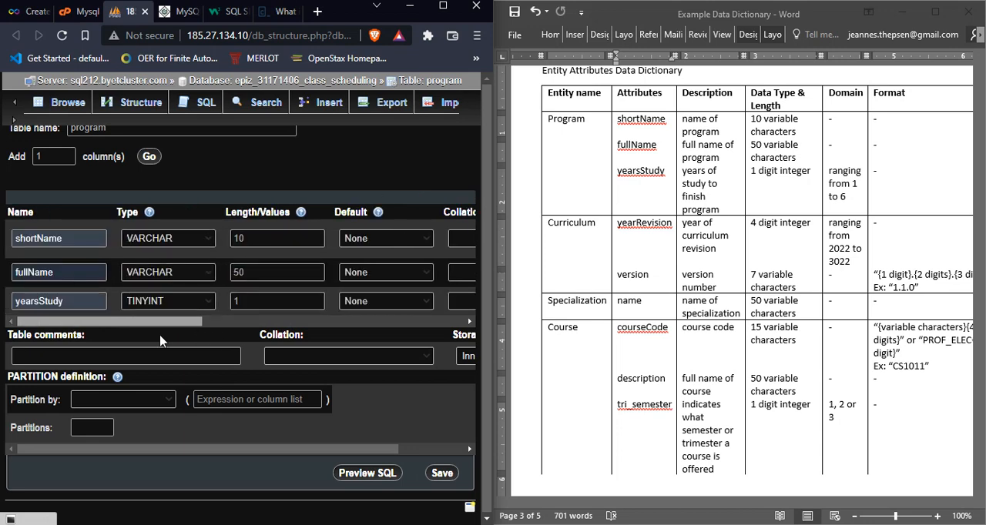
left_click(657, 138)
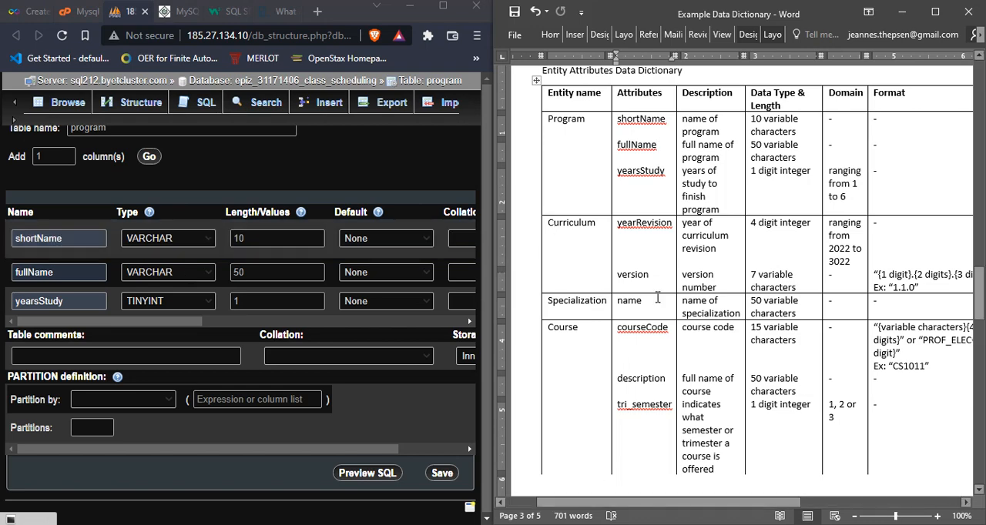
key("alt+Tab")
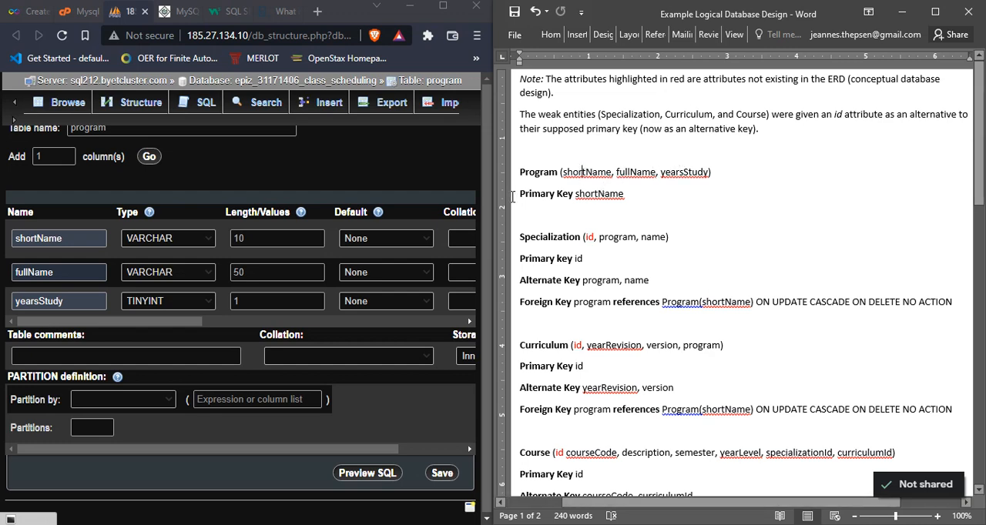
left_click(85, 238)
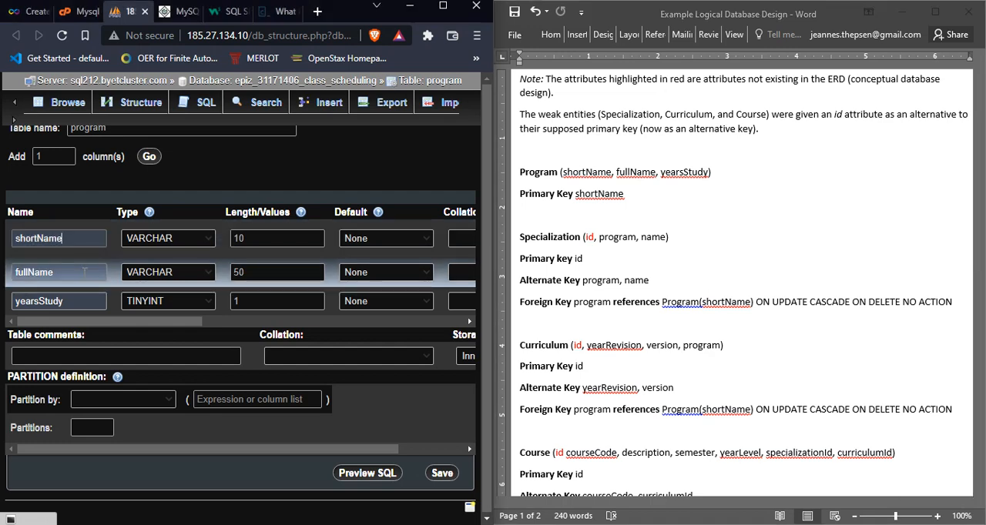
left_click(85, 272)
left_click(84, 301)
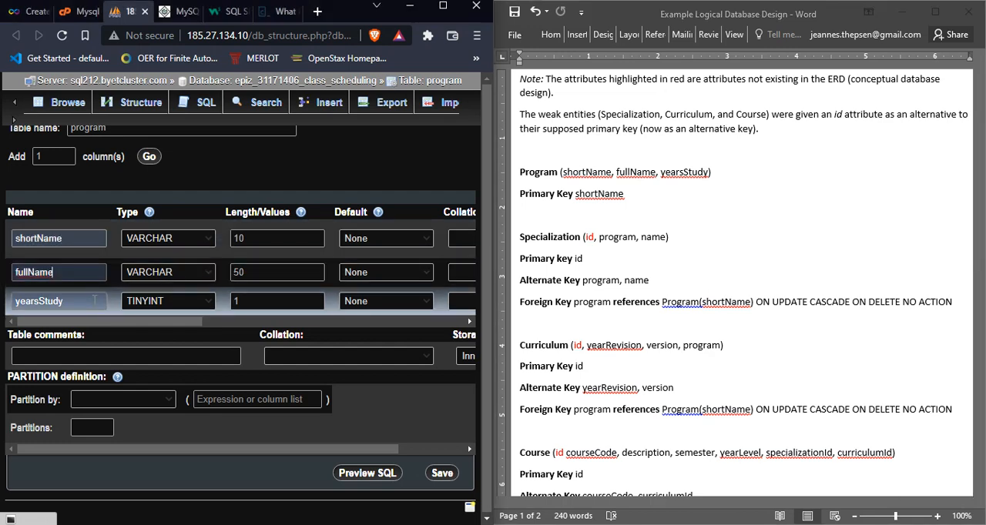
left_click(597, 202)
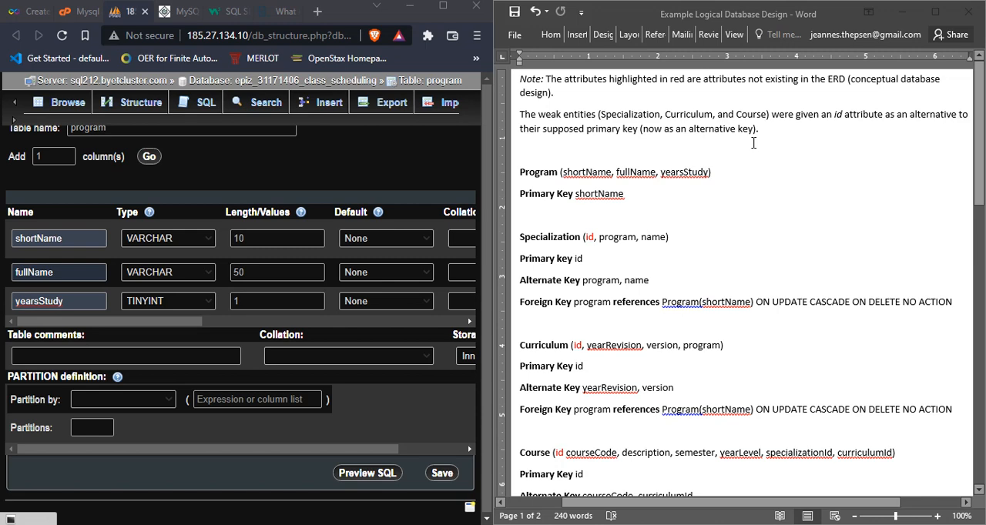
Step: Switch back to the Example Data Dictionary and compare the three Program attributes' data types and lengths with the columns defined in phpMyAdmin
key("alt+Tab")
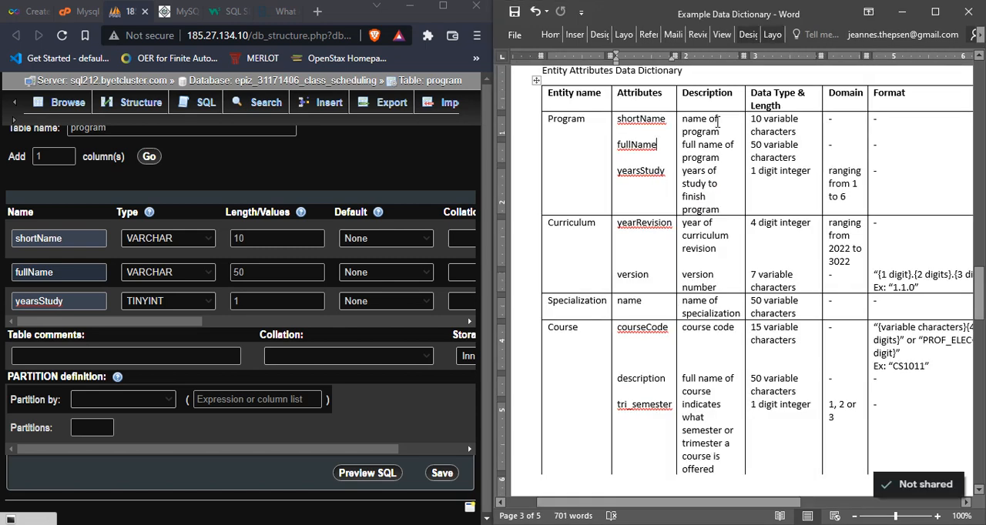
left_click(768, 132)
left_click(649, 120)
left_click(768, 145)
left_click(636, 144)
left_click(772, 172)
left_click(647, 178)
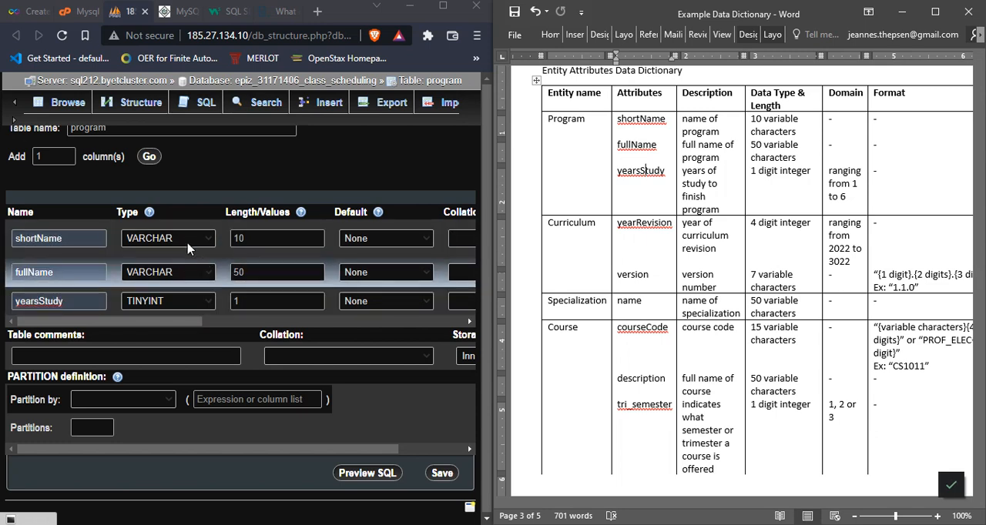
left_click(257, 301)
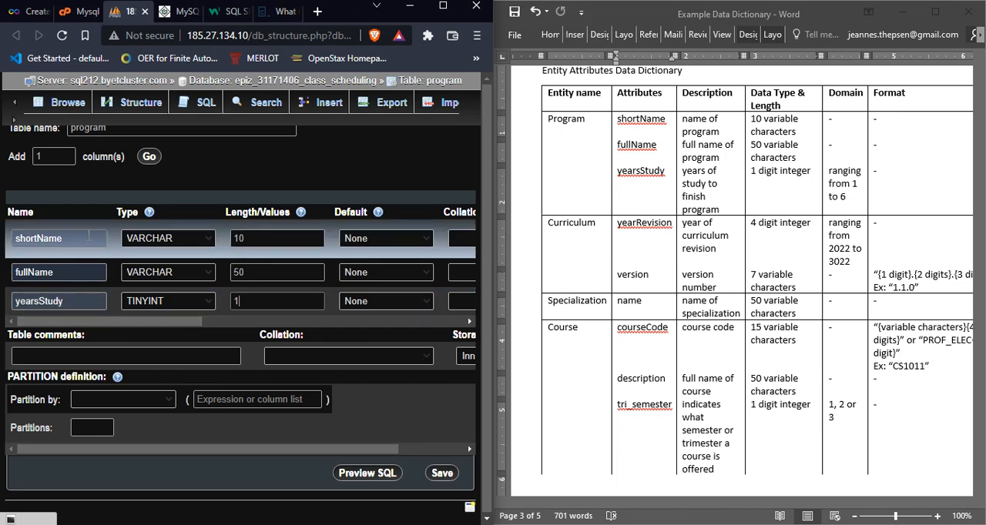
Step: Review the columns' index and attribute settings, and check yearsStudy's domain in the data dictionary
left_click_drag(193, 323, 383, 325)
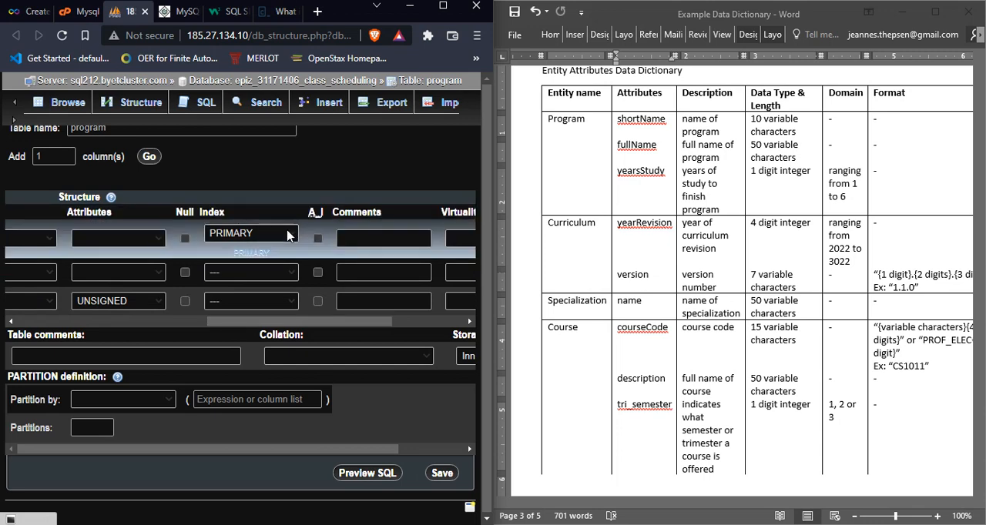
left_click_drag(333, 322, 136, 315)
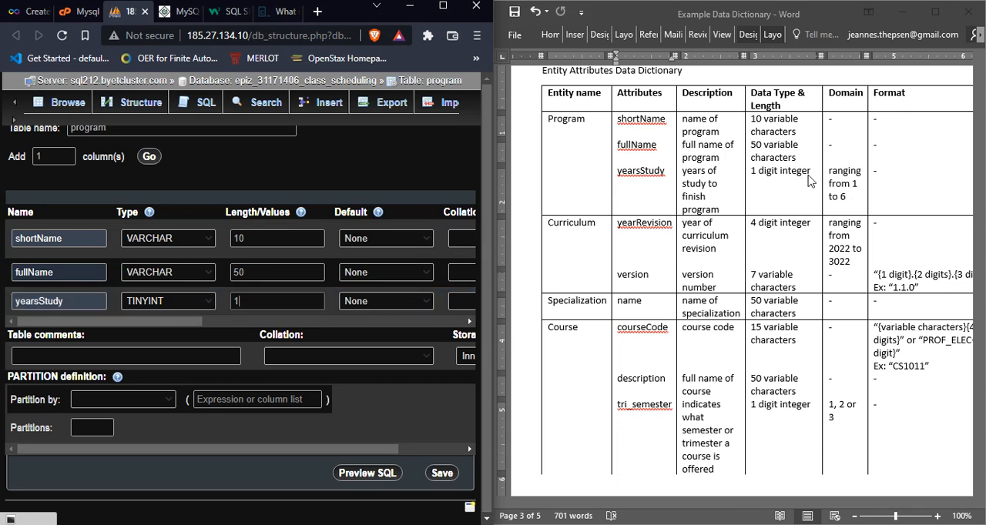
left_click(852, 188)
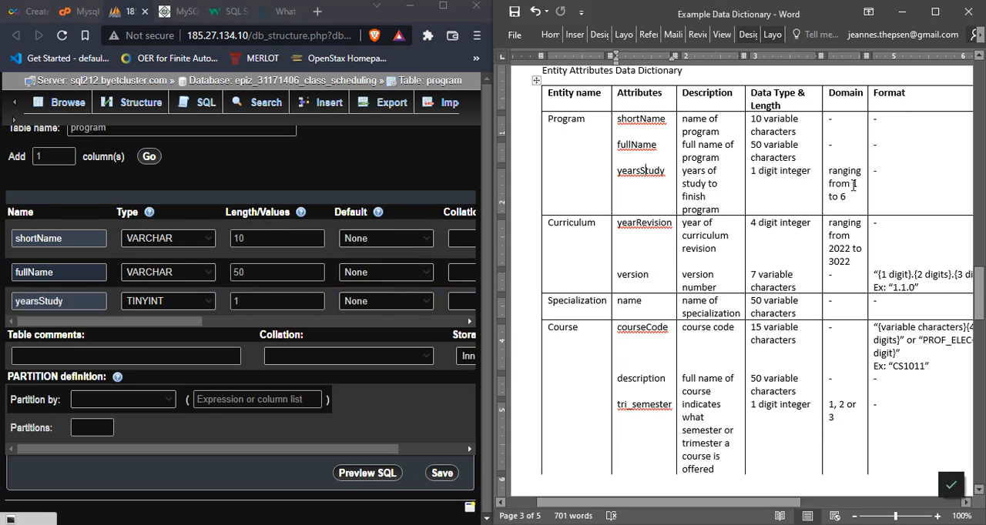
left_click_drag(853, 185, 851, 197)
left_click(851, 196)
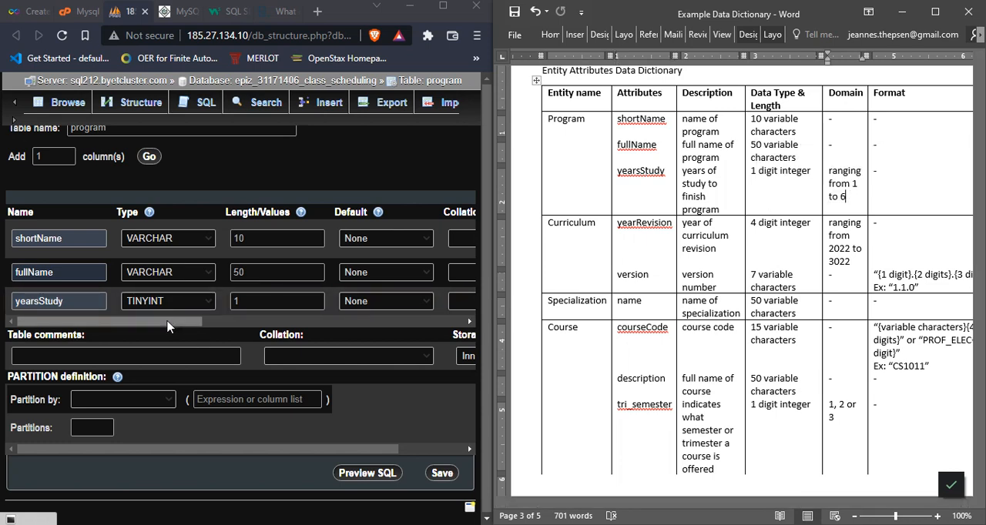
Step: Clear the yearsStudy column's attribute and set it back to UNSIGNED
left_click_drag(168, 326, 311, 306)
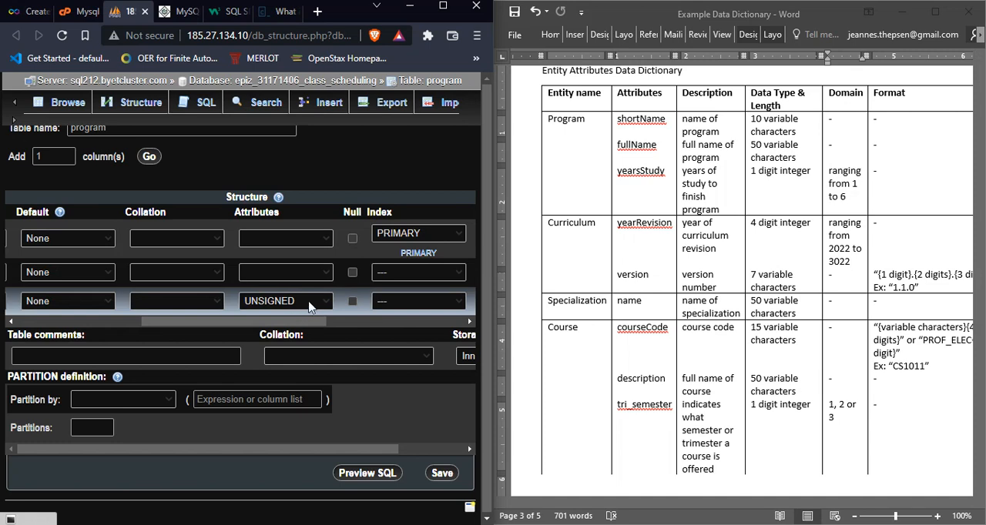
left_click(308, 306)
left_click(317, 302)
left_click(317, 302)
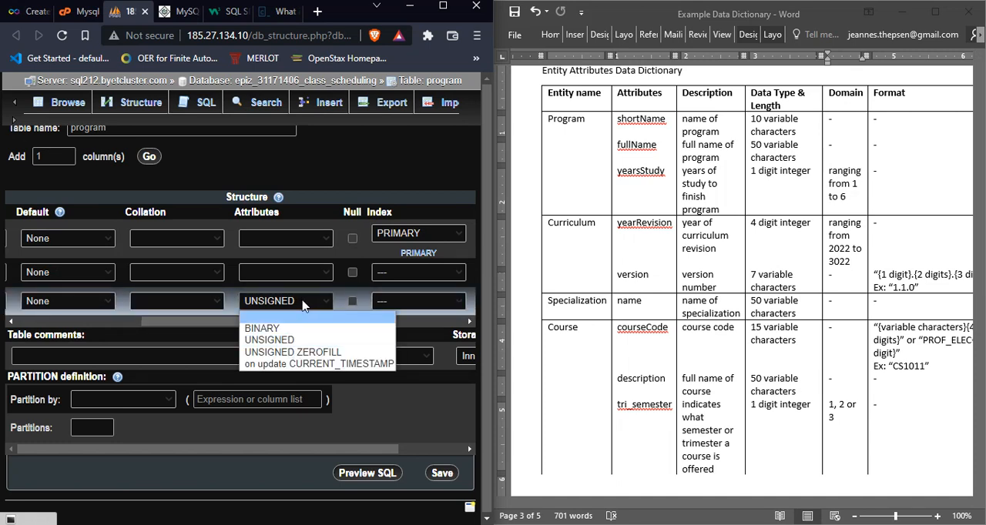
left_click(301, 317)
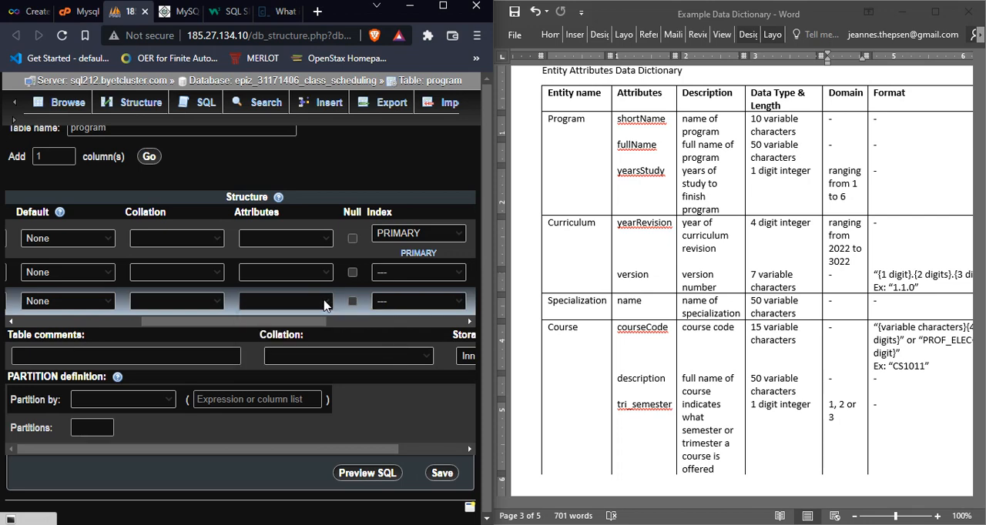
left_click(323, 304)
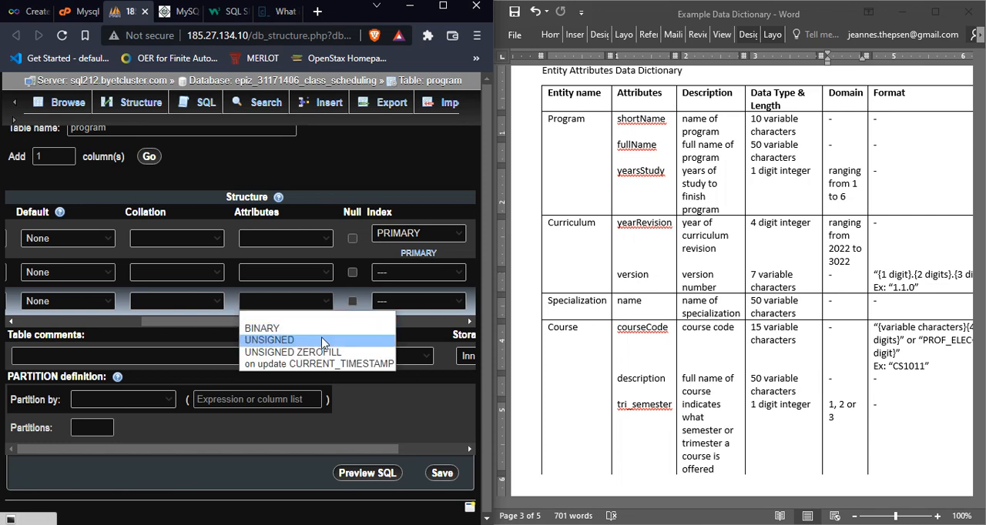
left_click(324, 340)
Step: Save the program table's structure and return to the class_scheduling database's table list
left_click_drag(308, 325, 326, 324)
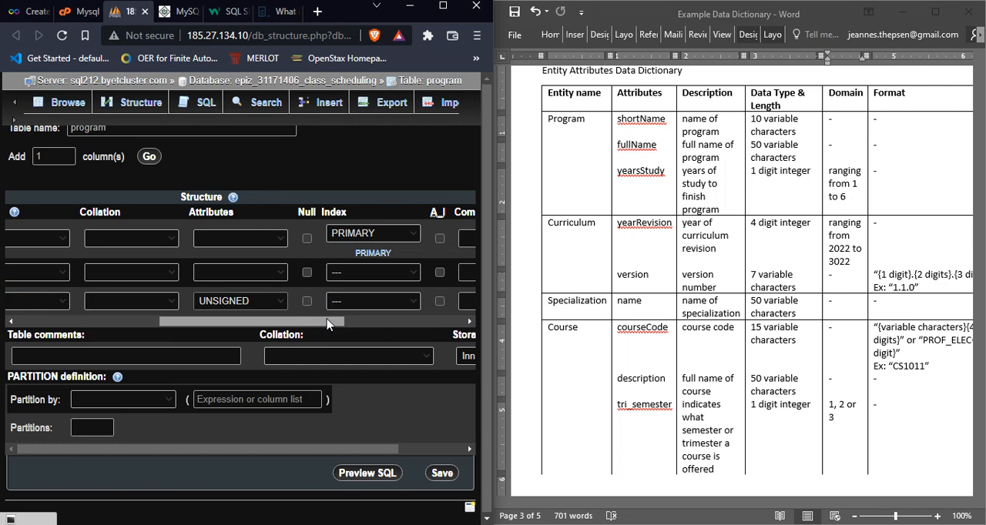
left_click_drag(326, 324, 121, 323)
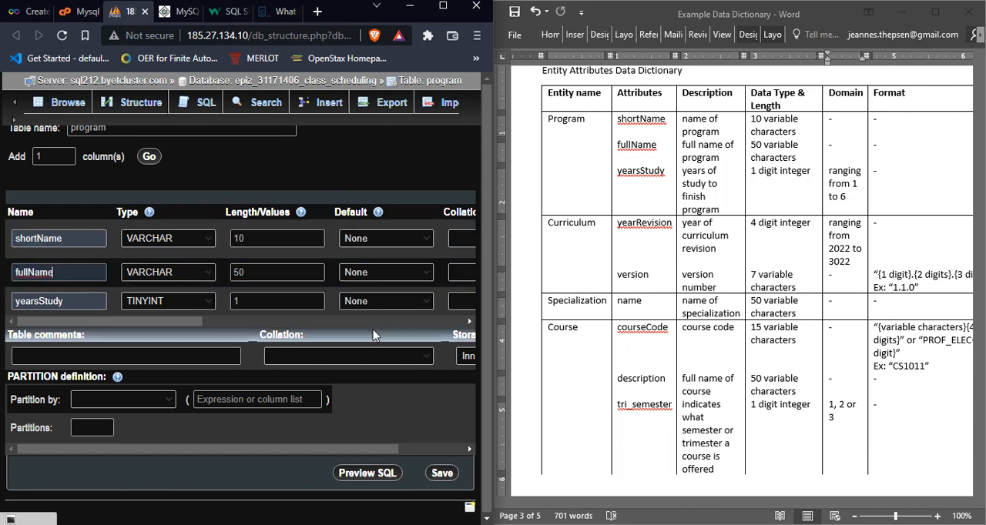
left_click(439, 475)
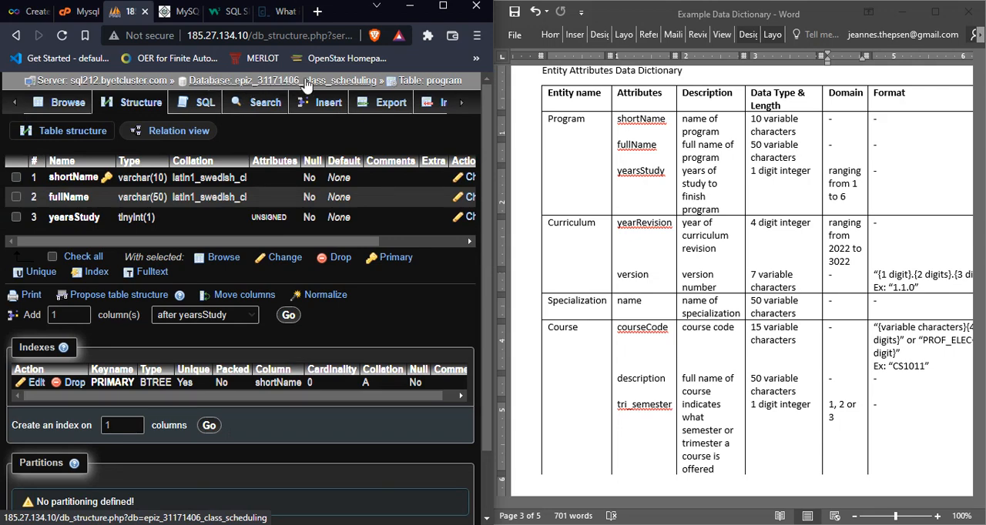
left_click(351, 87)
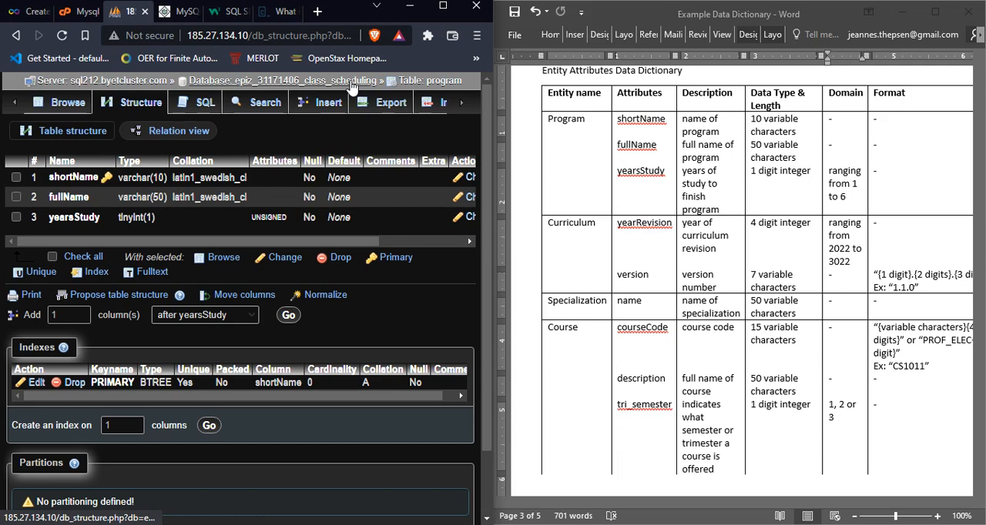
left_click(349, 82)
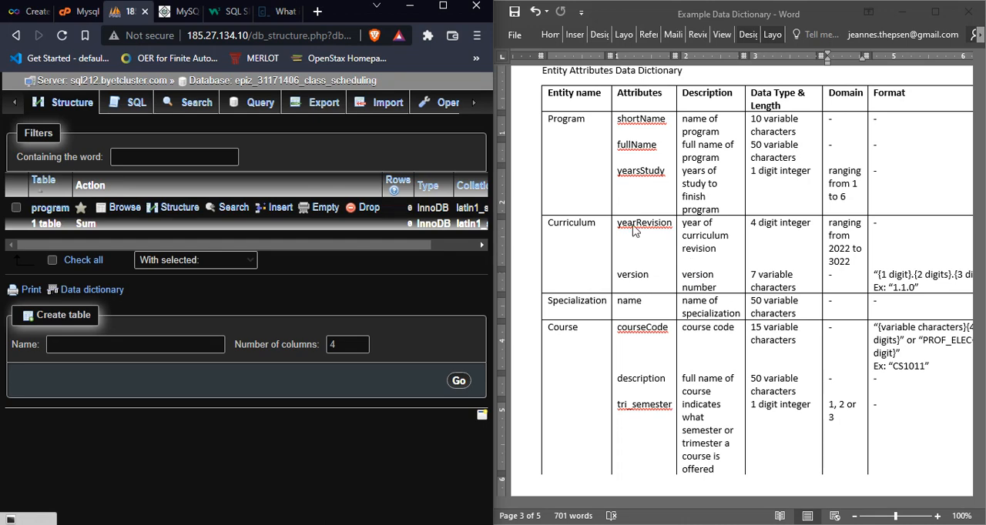
Step: Switch to the Example Logical Database Design document and review the Specialization relation's attributes and its primary, alternate and foreign keys
left_click(719, 244)
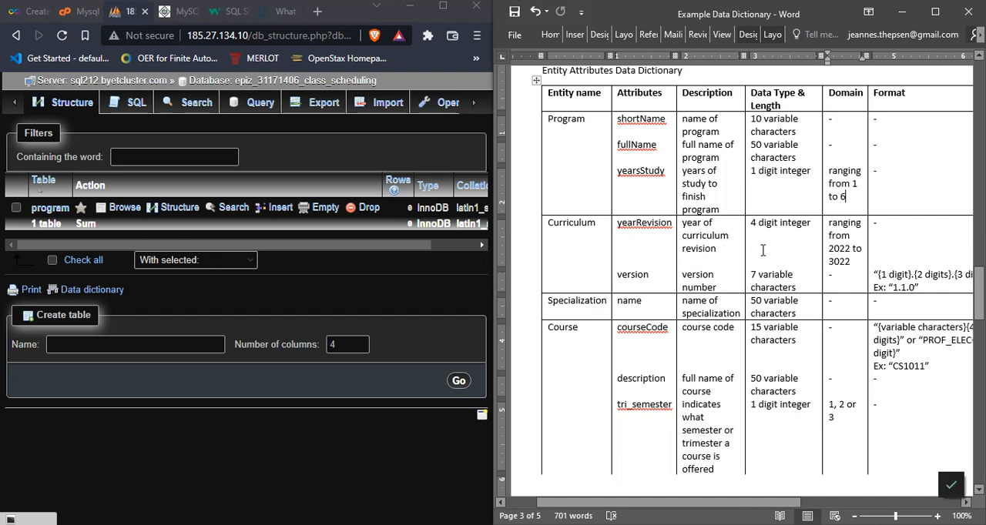
left_click(626, 242)
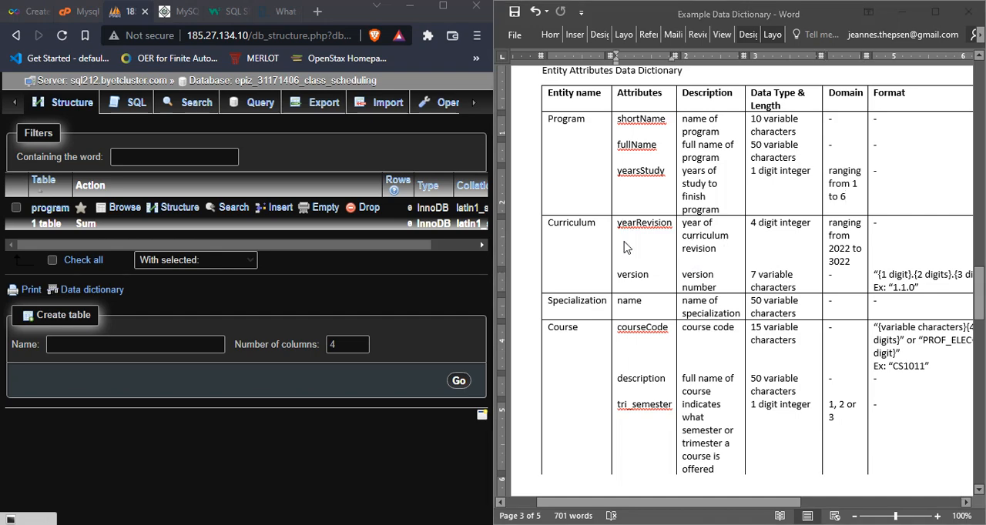
key("alt+Tab")
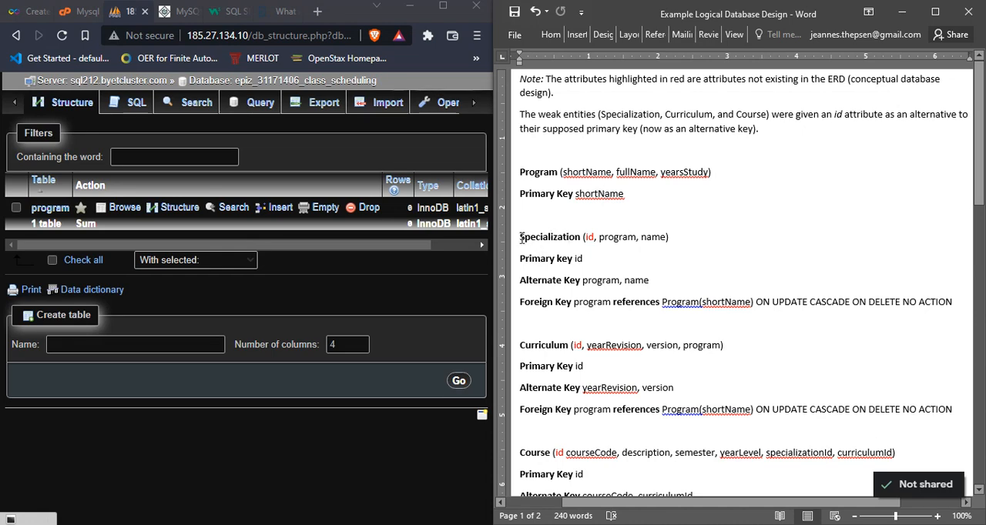
left_click_drag(520, 239, 966, 310)
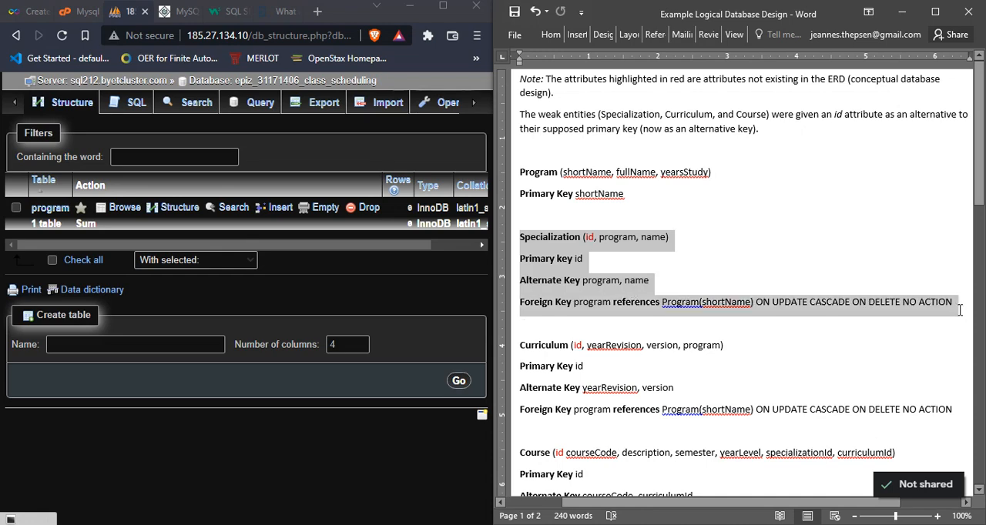
left_click(659, 302)
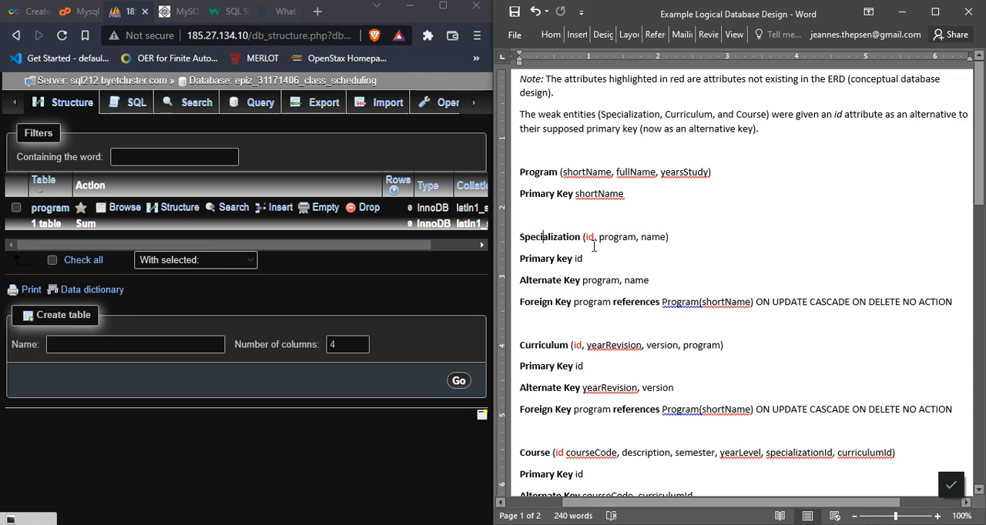
key("Right")
key("Right")
key("Right")
key("Right")
key("Right")
key("Right")
key("Right")
key("Right")
key("Right")
key("Right")
key("Right")
key("Right")
key("Right")
key("Right")
key("Right")
left_click_drag(584, 259, 575, 257)
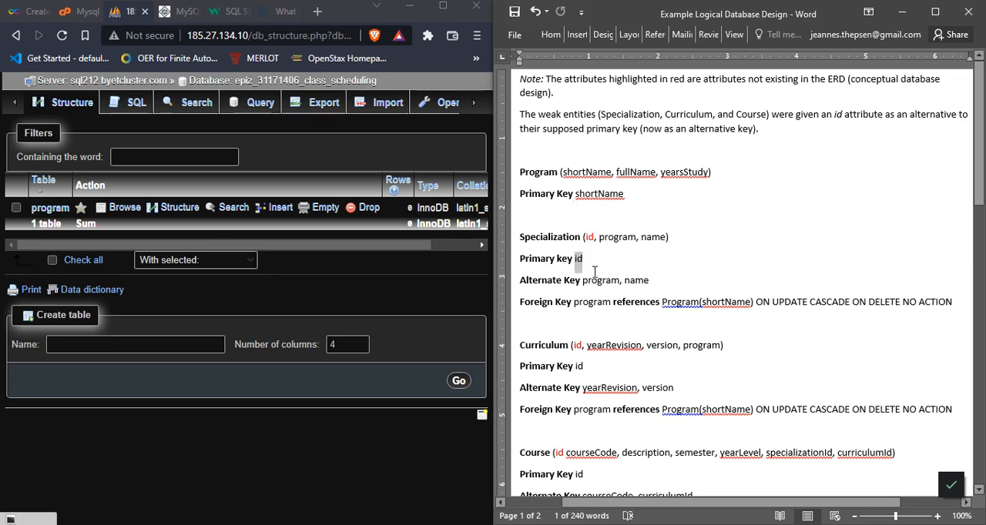
left_click(576, 264)
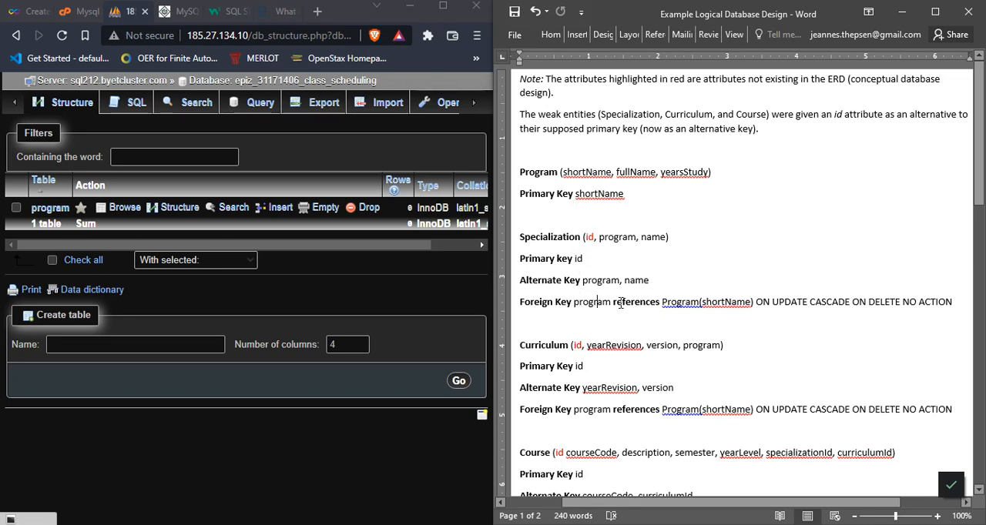
left_click(582, 279)
Step: In phpMyAdmin, set the new table's number of columns to 3 to match the Specialization relation's attributes
left_click(381, 281)
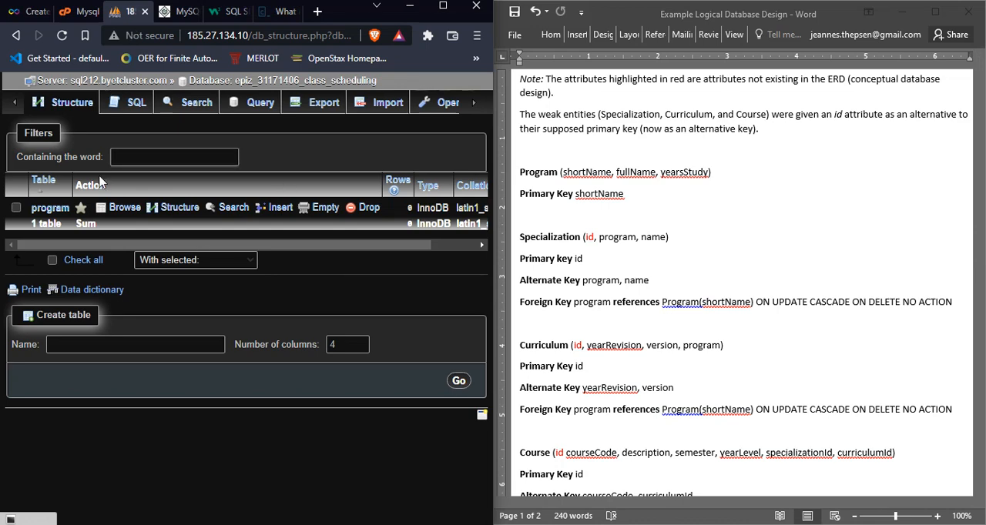
left_click(186, 346)
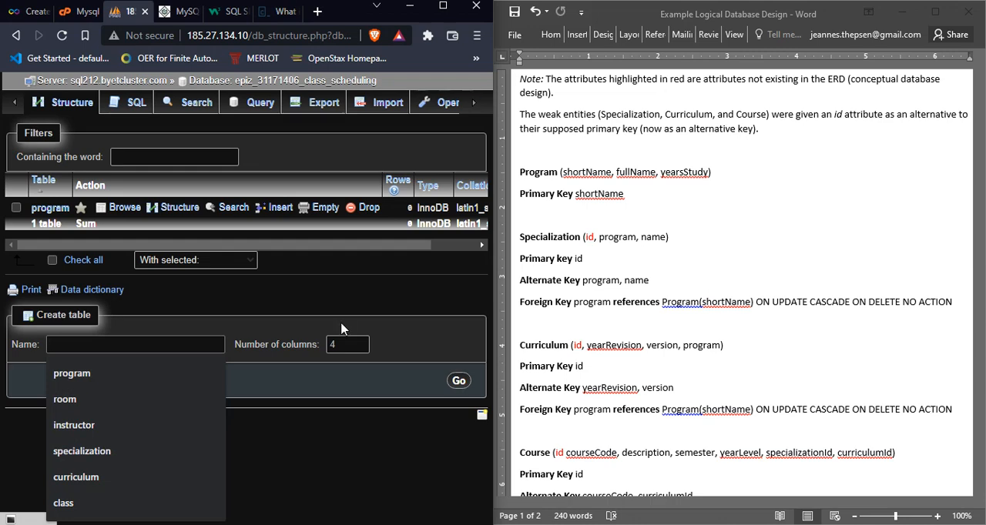
left_click(350, 346)
left_click(360, 349)
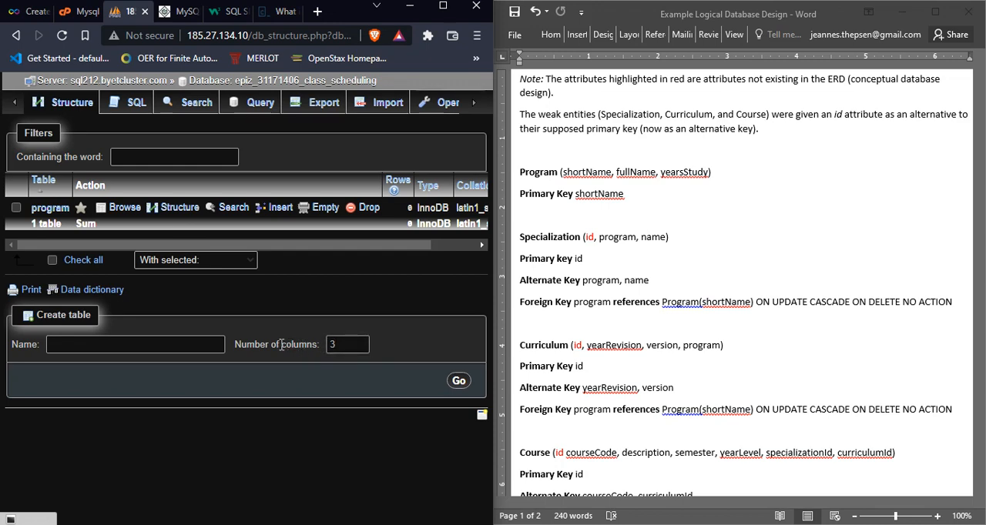
mouse_move(280, 344)
left_mouse_down()
mouse_move(315, 345)
mouse_move(283, 345)
left_mouse_up()
left_click(315, 345)
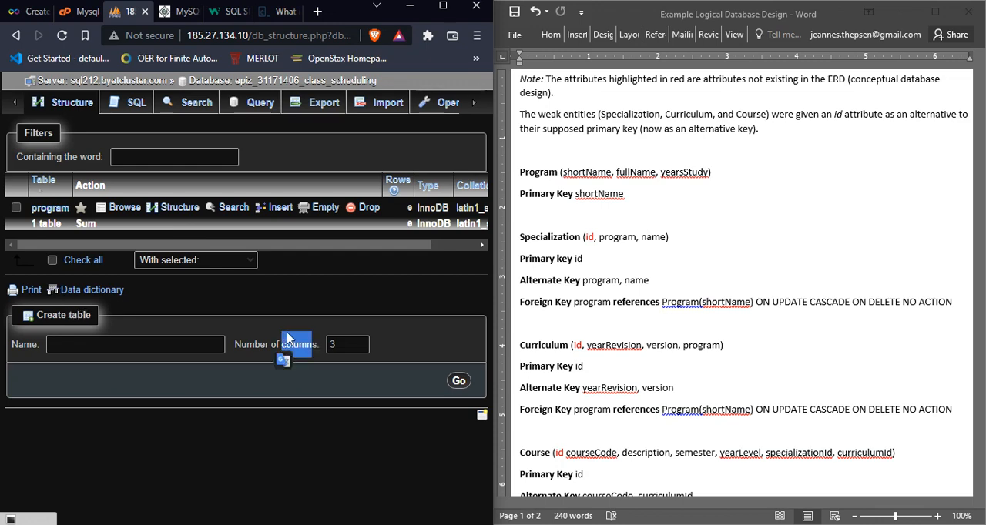
left_click(276, 355)
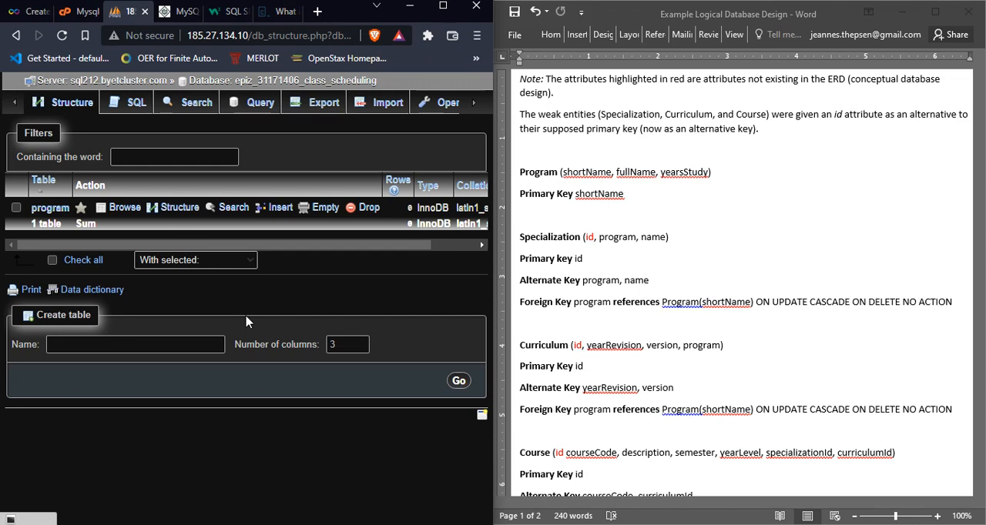
left_click(637, 234)
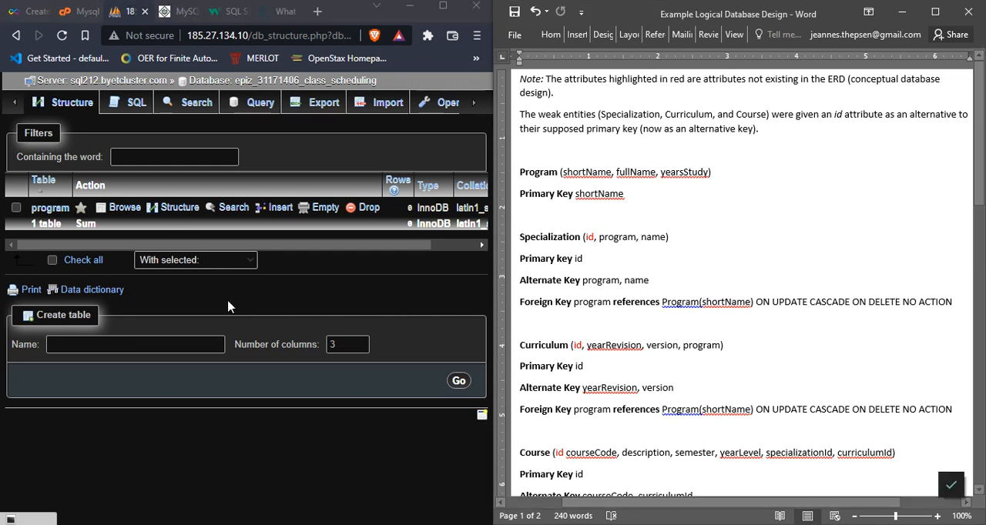
left_click(290, 338)
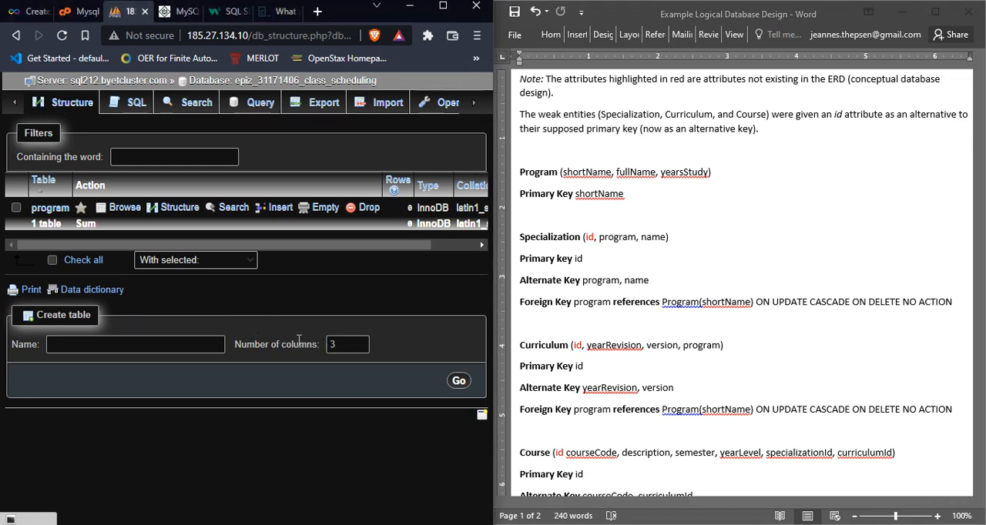
left_click_drag(280, 345, 317, 345)
left_click(317, 344)
Step: Name the new table specialization after the relation in the logical design and open its column definition form
left_click(563, 245)
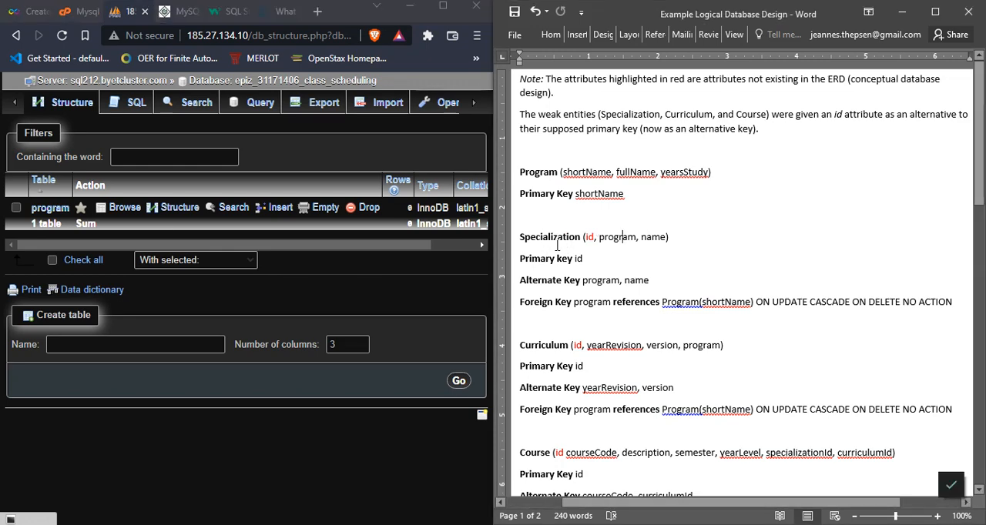
double_click(551, 237)
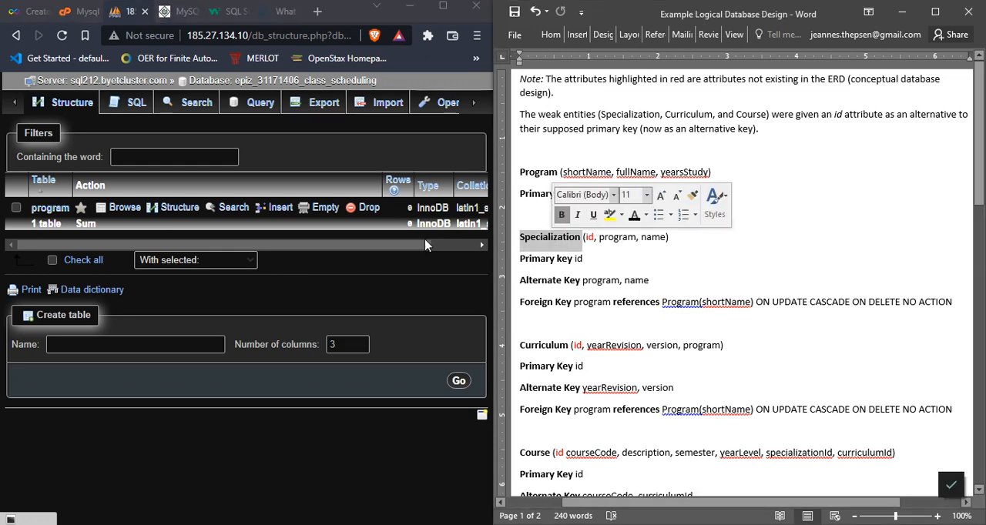
left_click(139, 343)
type("specialization")
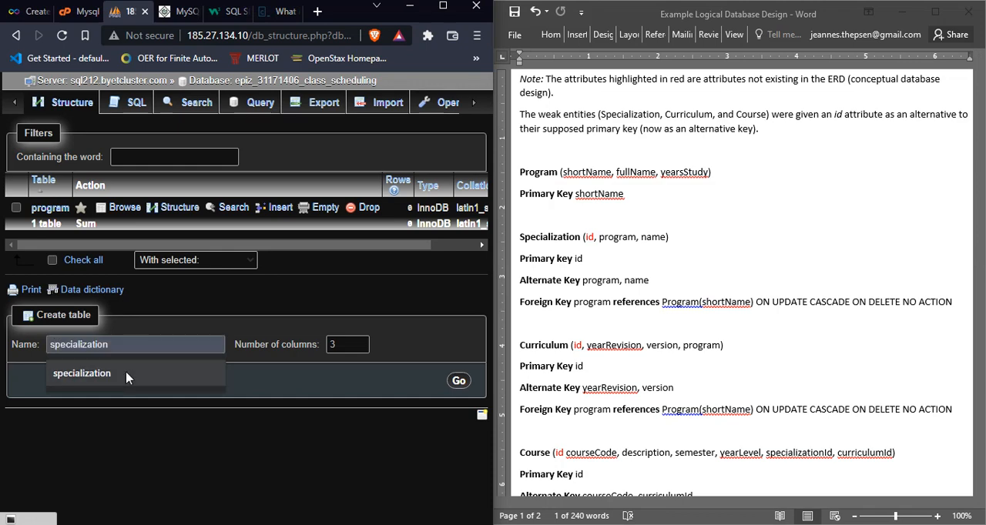
left_click(125, 374)
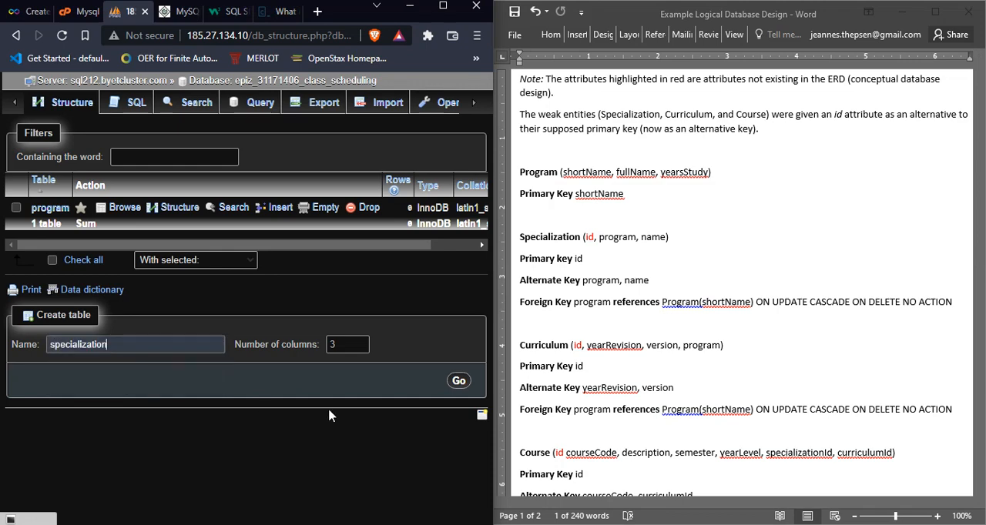
left_click(458, 382)
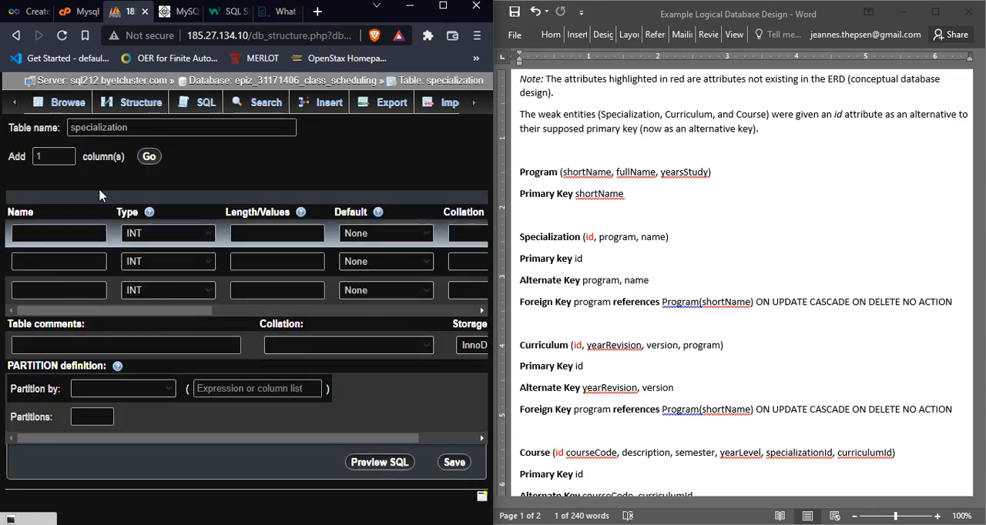
Step: Name the specialization table's three columns id, program and name
left_click(74, 233)
type("id")
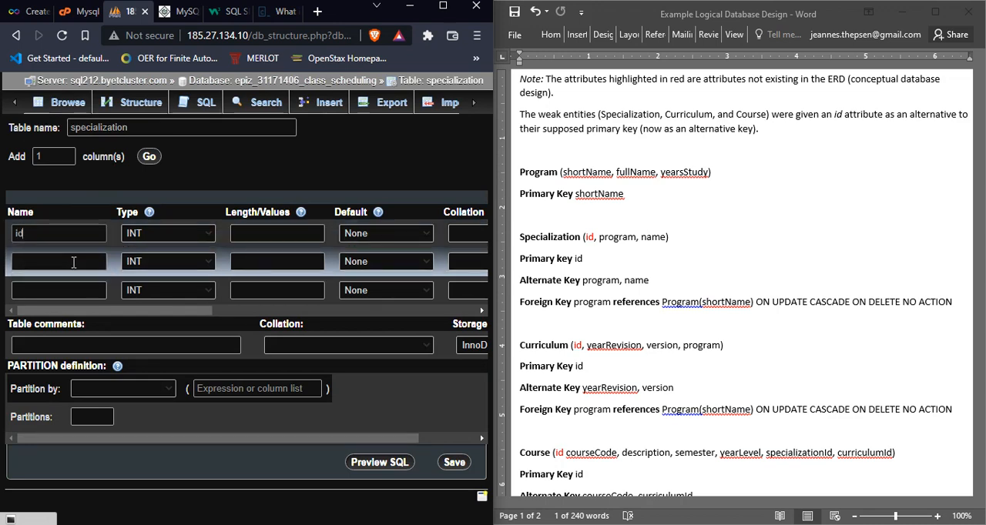
left_click(74, 262)
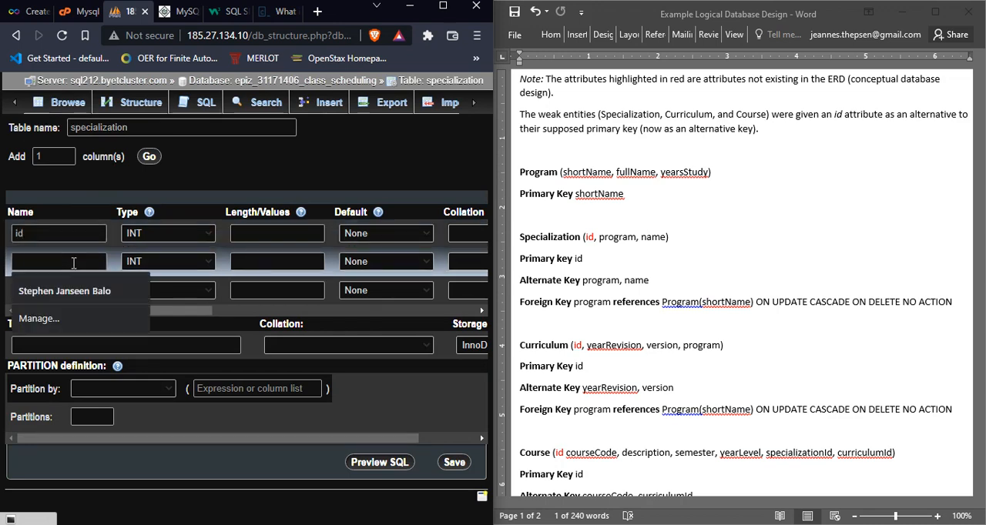
type("program")
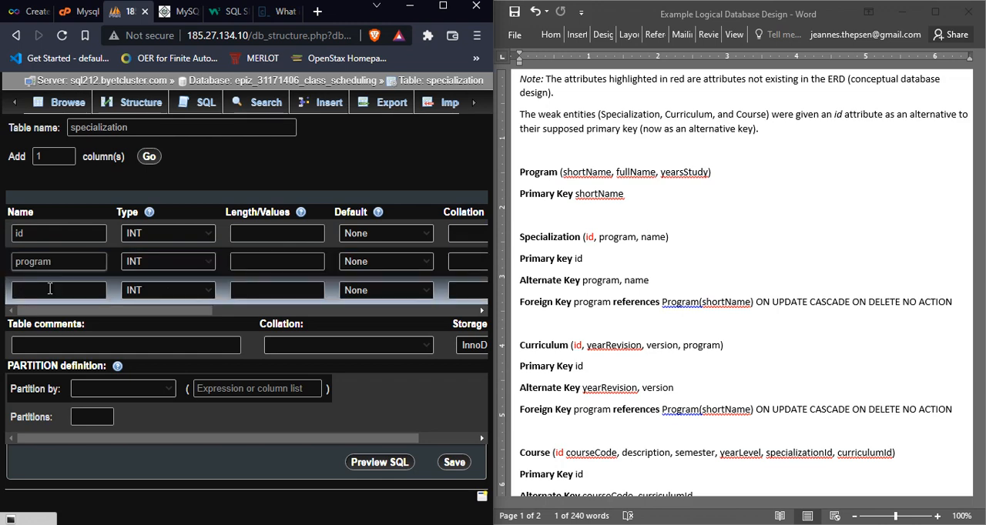
left_click(50, 289)
type("name")
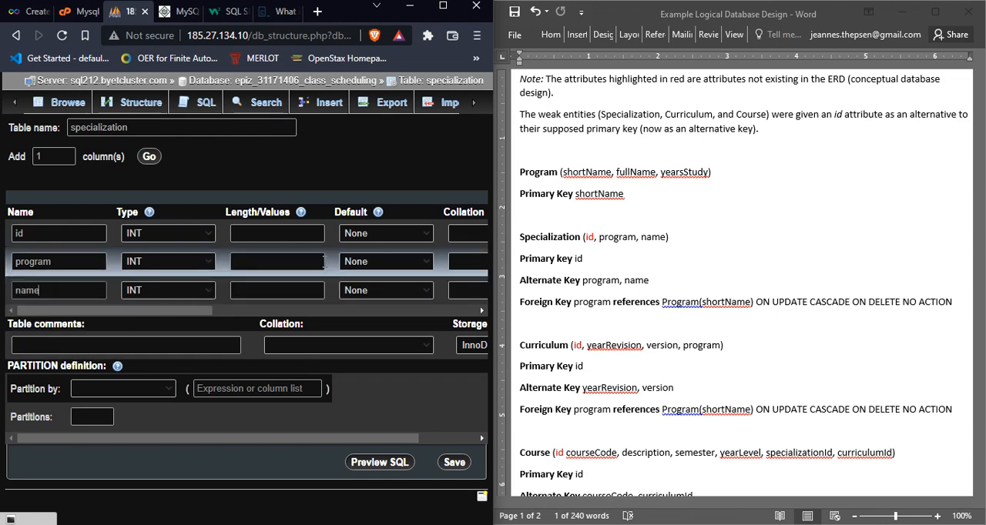
Step: Check Specialization's id attribute and primary key in the logical design, and switch to the Example Data Dictionary for its attribute definitions
left_click(636, 267)
left_click(636, 267)
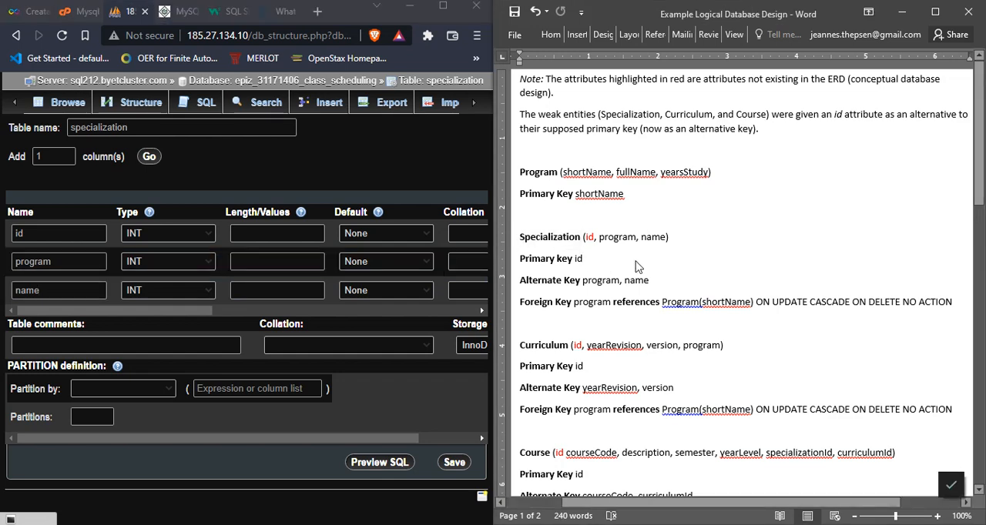
left_click_drag(586, 239, 602, 261)
left_click(602, 261)
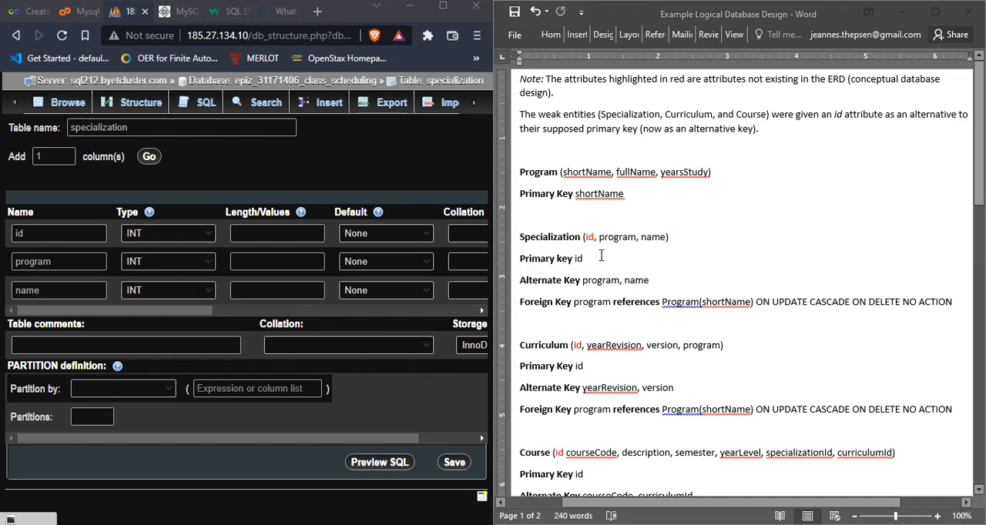
key("alt+Tab")
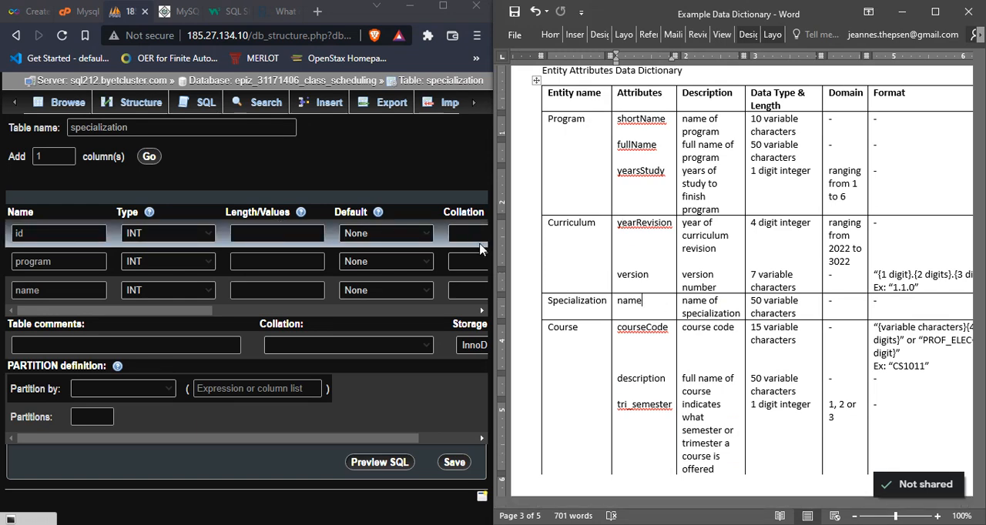
Step: Check Specialization's added id attribute in the logical design against the Specialization entity in the diagrams.net conceptual diagram
key("alt+Tab")
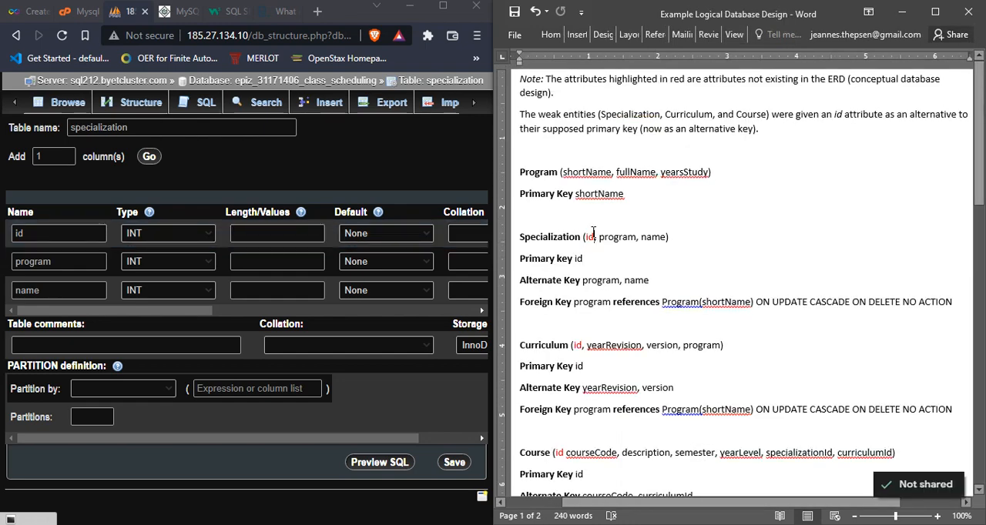
double_click(589, 237)
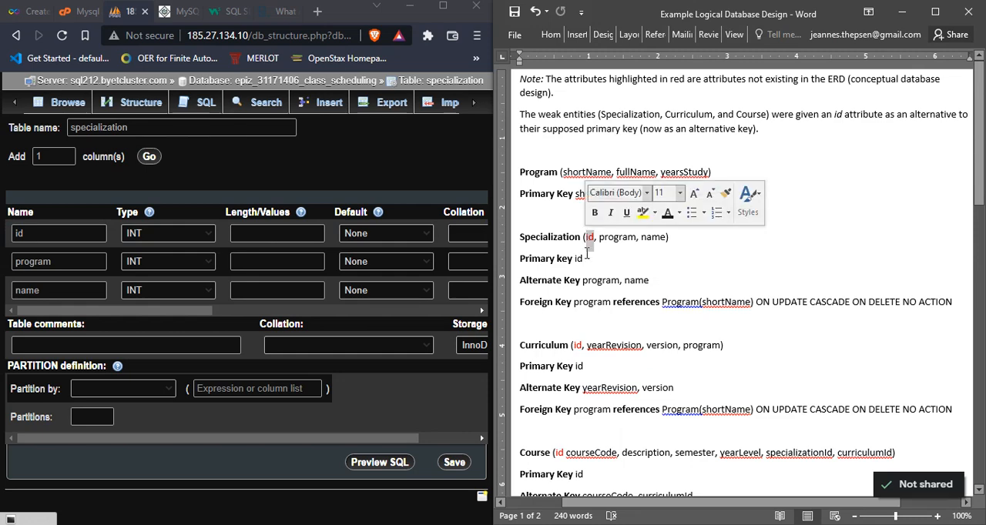
left_click(586, 260)
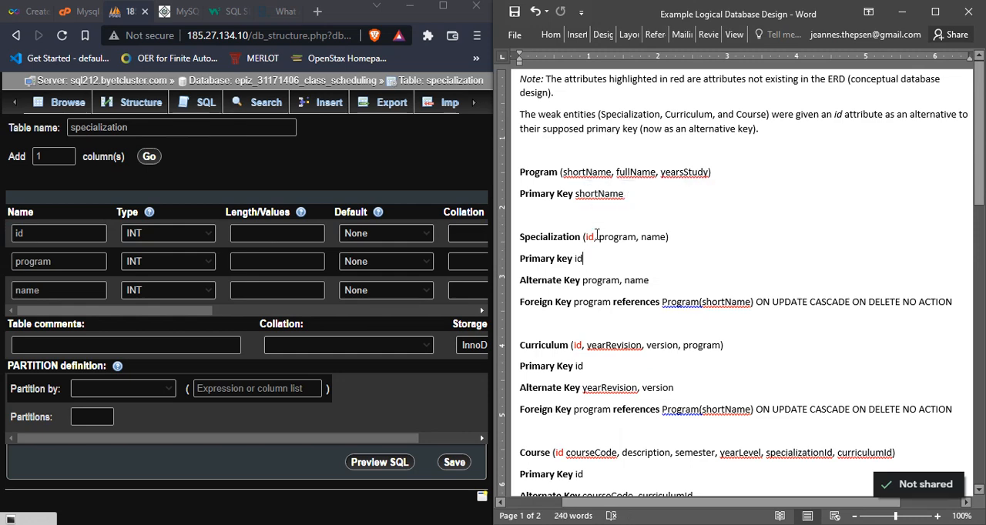
left_click_drag(594, 236, 587, 235)
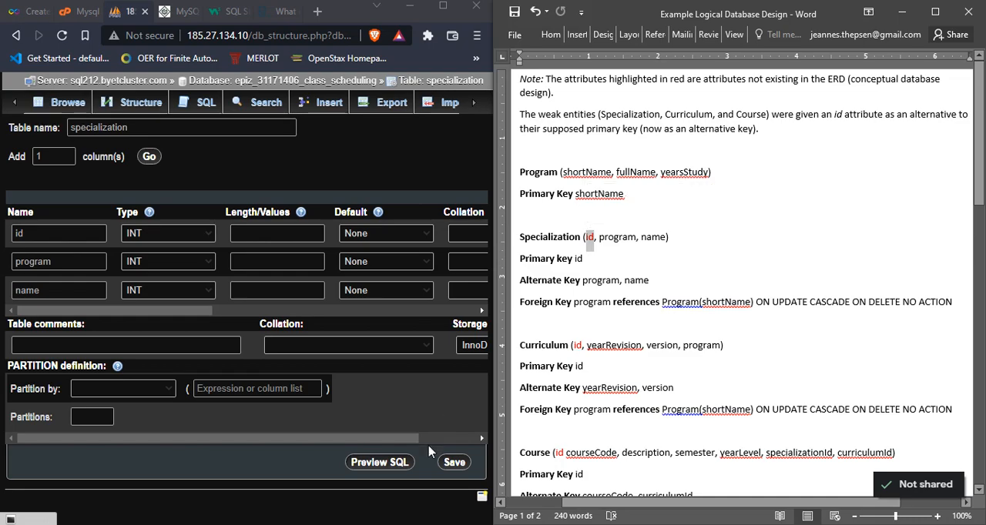
left_click(373, 522)
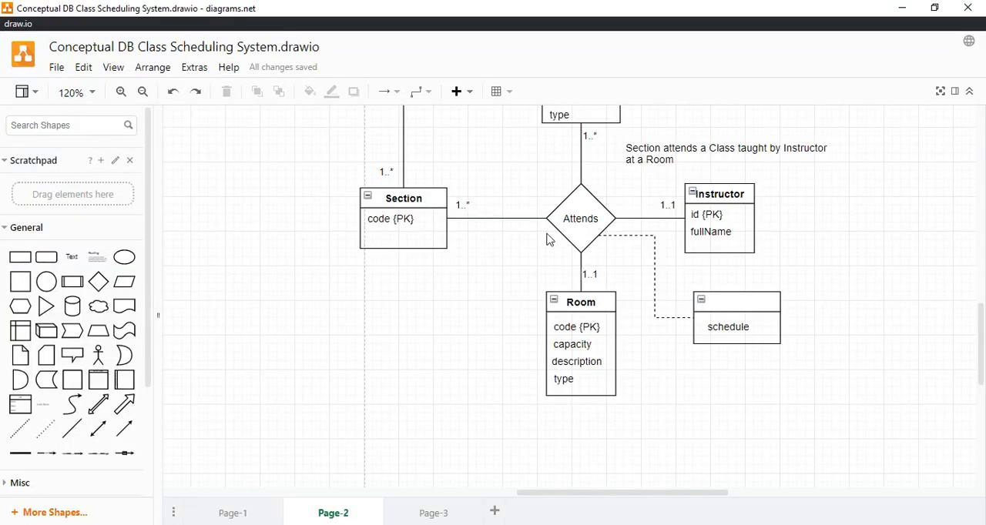
left_click_drag(979, 331, 975, 255)
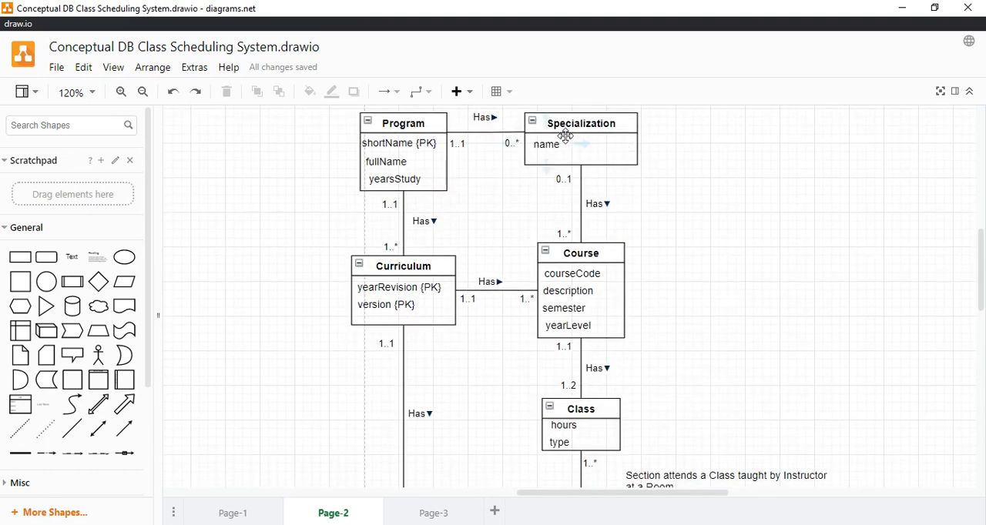
left_click(902, 7)
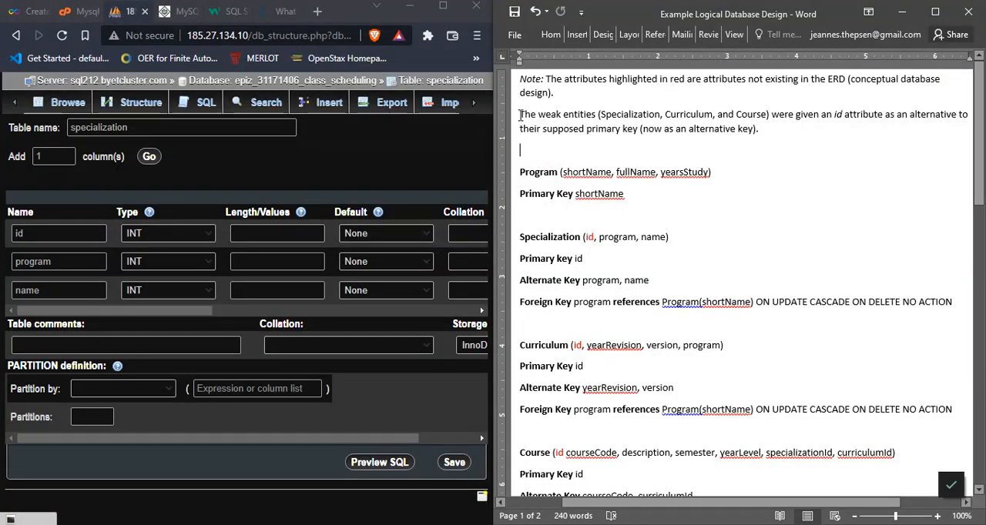
Step: Read the logical design's note on weak entities receiving an id, and examine Specialization's primary and alternate keys
left_click_drag(521, 115, 828, 129)
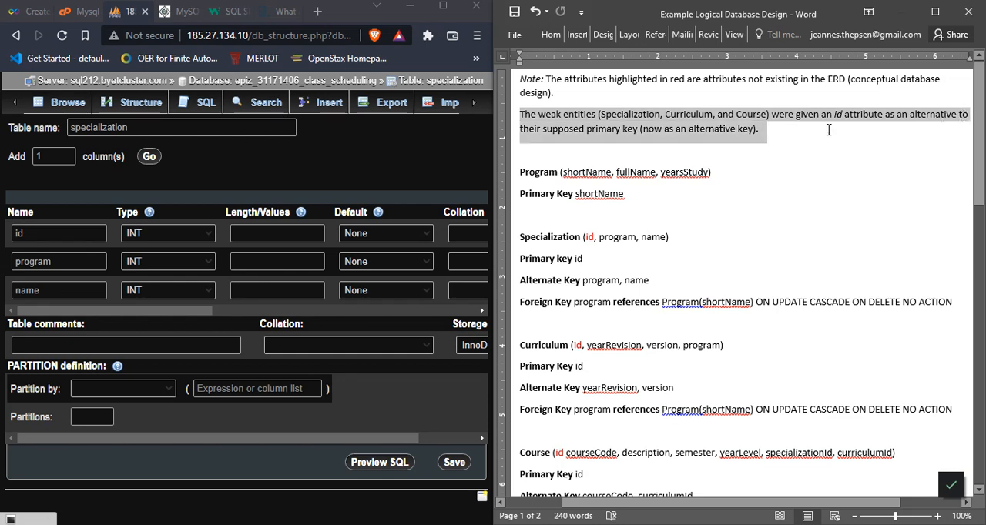
left_click(681, 266)
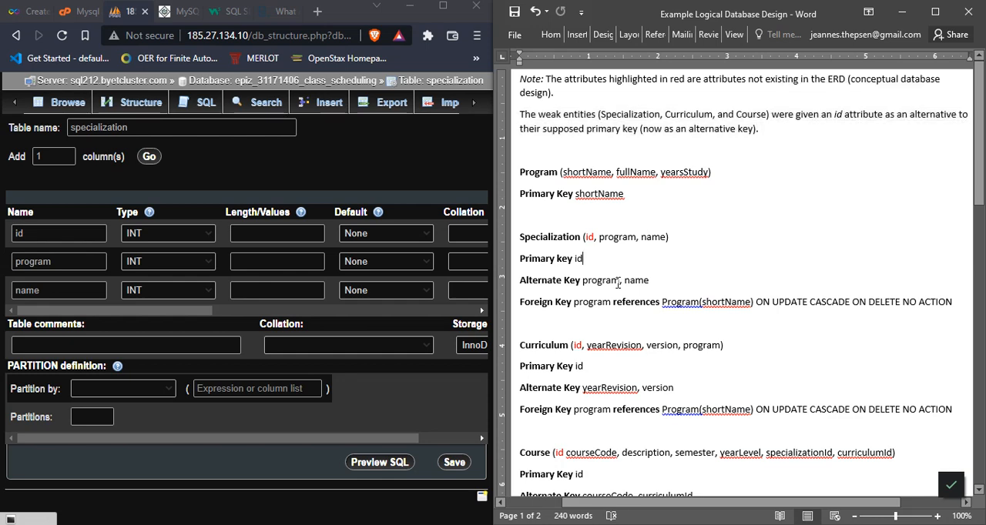
mouse_move(659, 283)
left_mouse_down()
mouse_move(582, 283)
mouse_move(650, 284)
left_mouse_up()
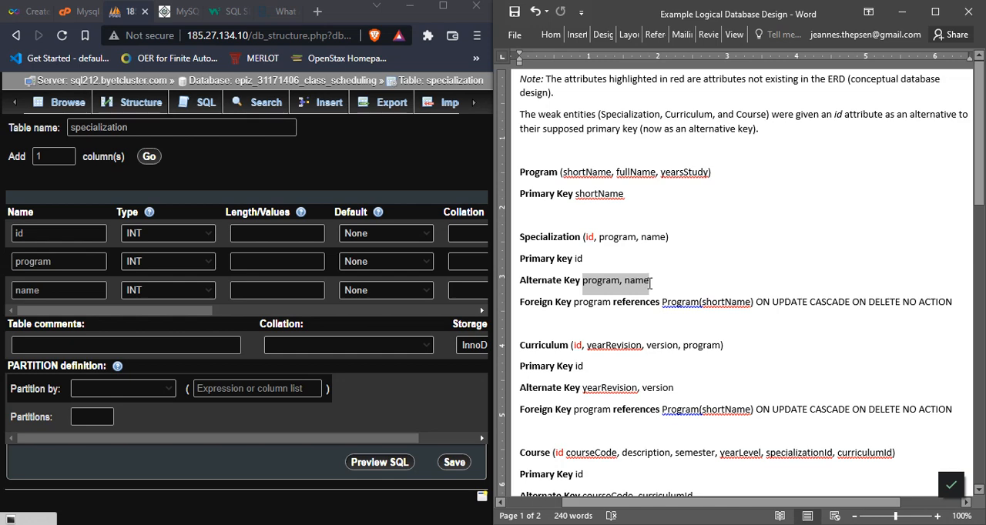
left_click(586, 280)
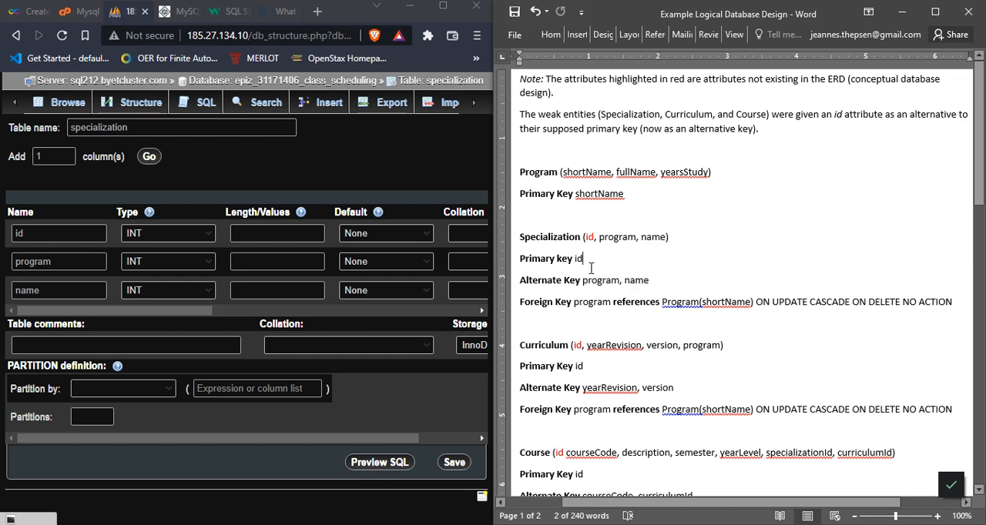
left_click_drag(583, 284, 650, 284)
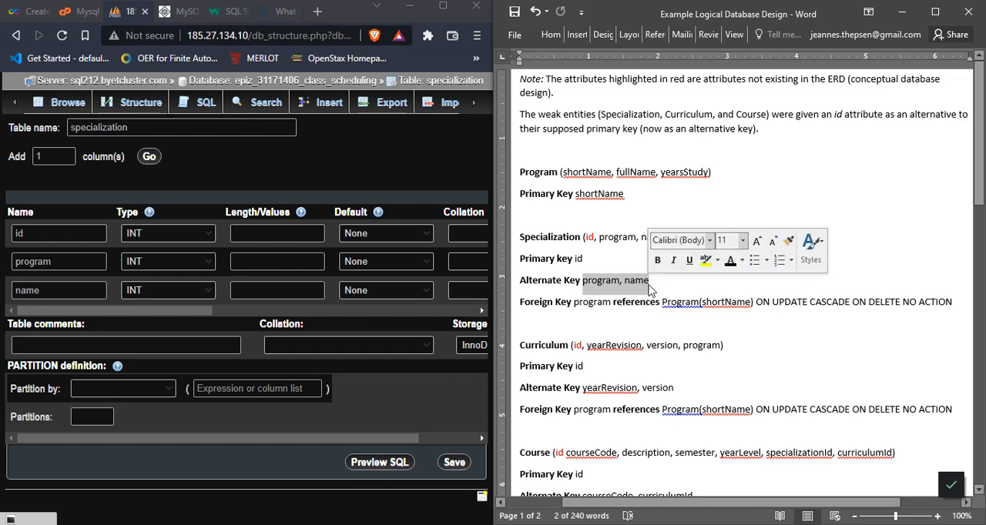
left_click(597, 261)
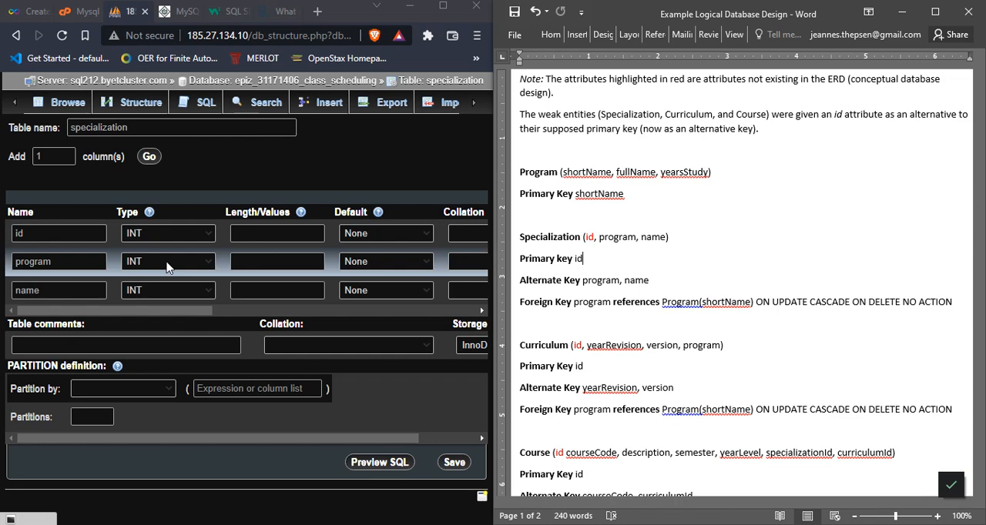
Step: Trace Specialization's program foreign key in the logical design to the primary key it references in the Program relation
left_click(94, 265)
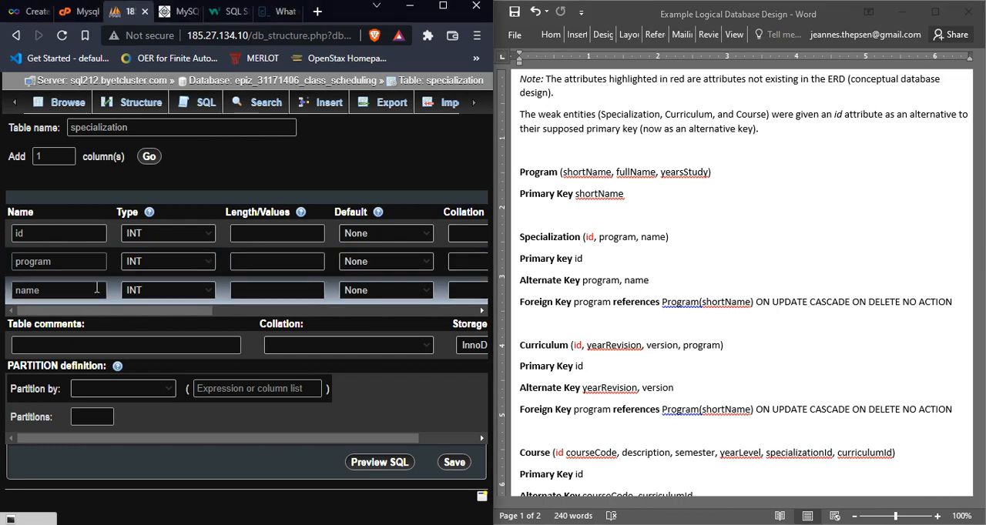
left_click(606, 259)
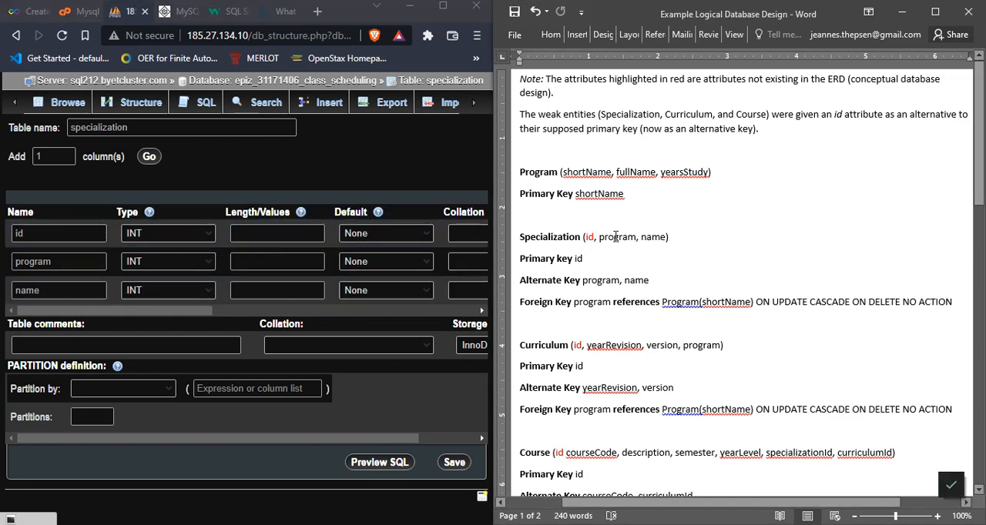
double_click(628, 237)
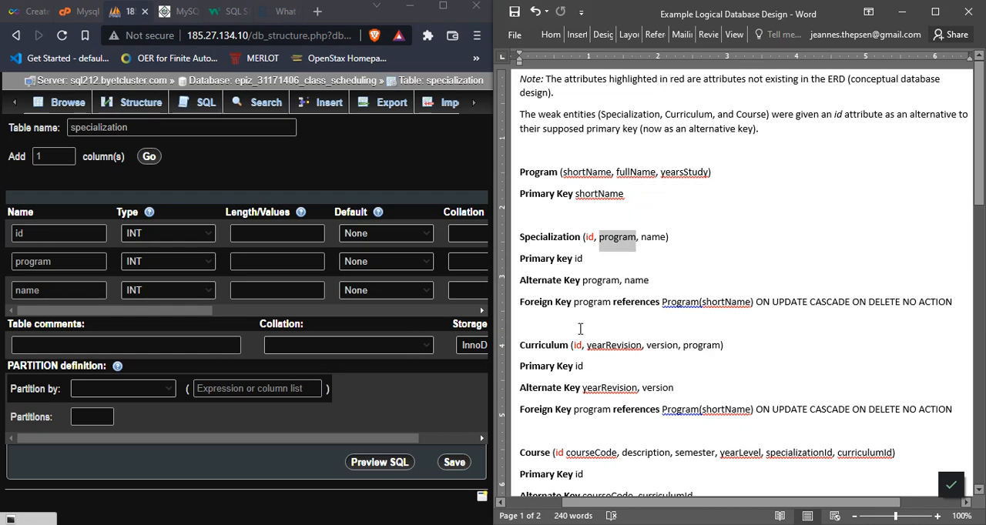
left_click(589, 302)
double_click(590, 302)
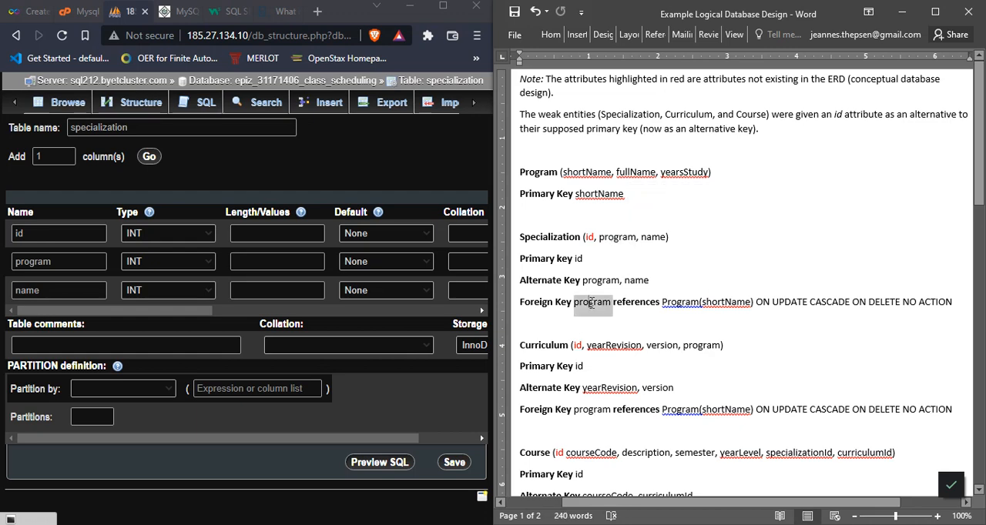
left_click(622, 237)
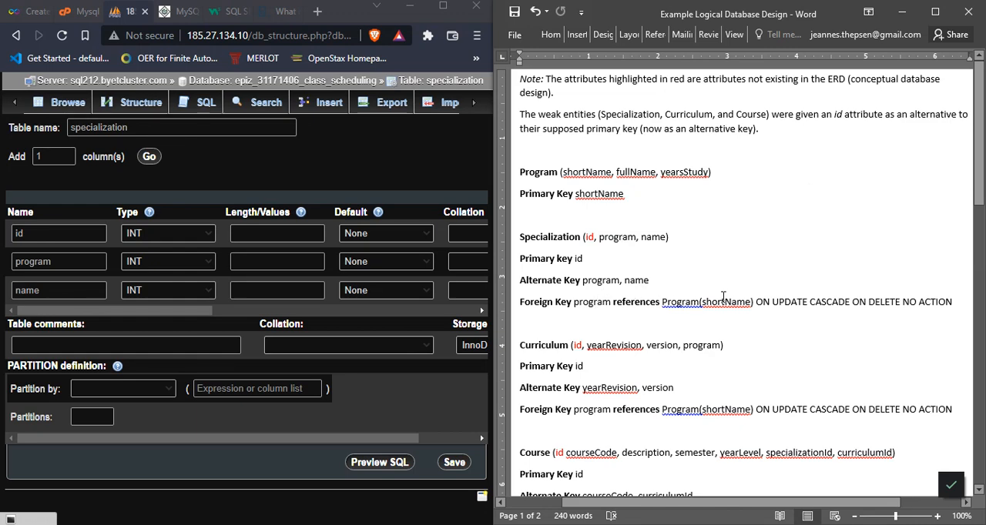
left_click(603, 302)
left_click(604, 194)
left_click(544, 172)
left_click(595, 193)
double_click(617, 194)
left_click(625, 193)
left_click_drag(605, 191, 579, 192)
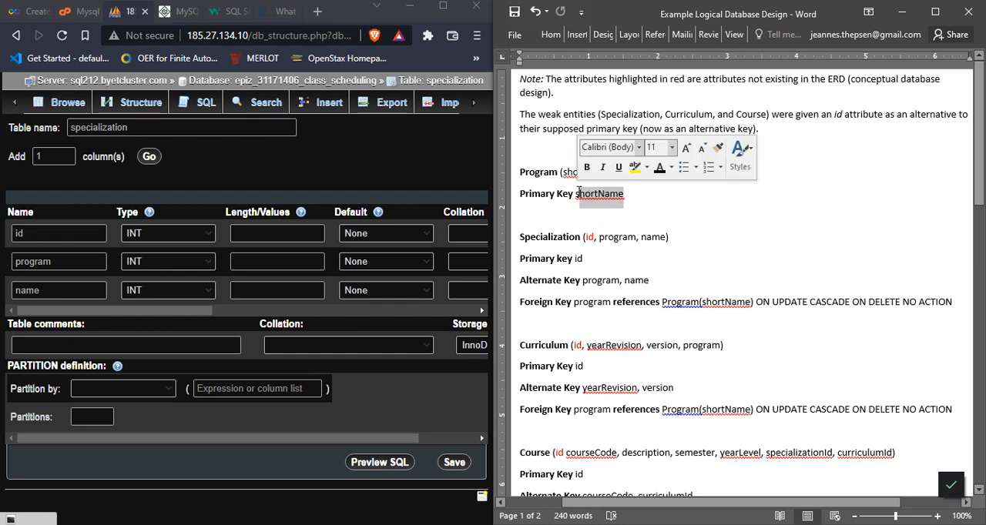
Step: In phpMyAdmin, set the specialization table's program column to type VARCHAR with length 10
left_click(250, 263)
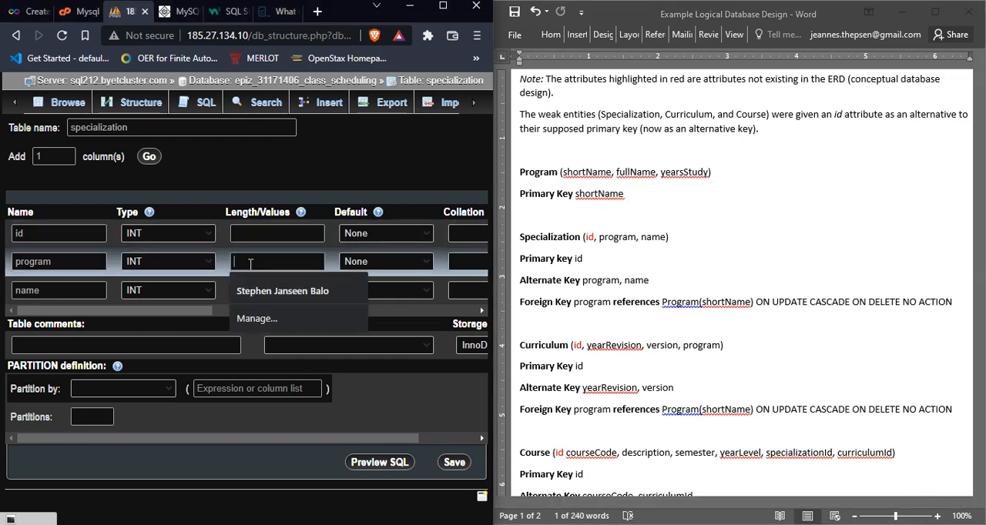
left_click(201, 262)
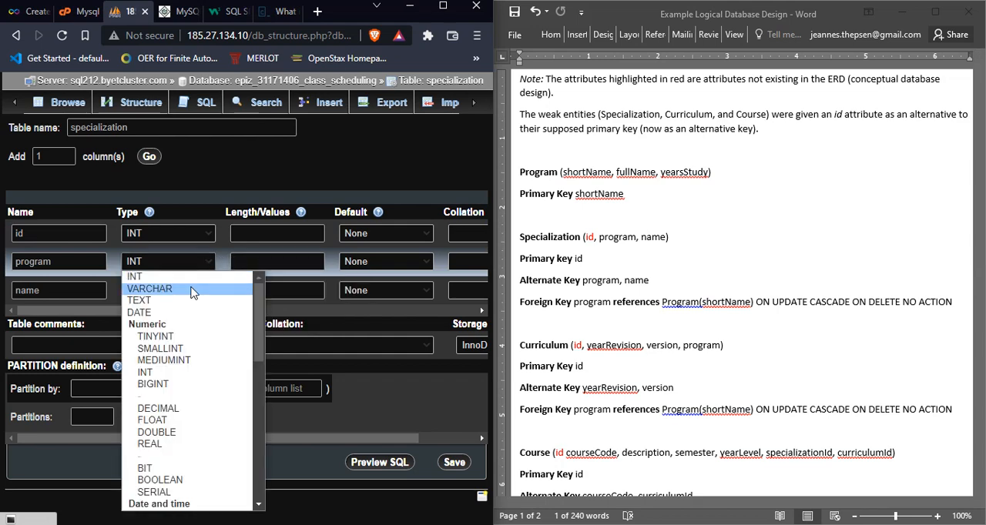
left_click(192, 290)
left_click(261, 261)
type("10")
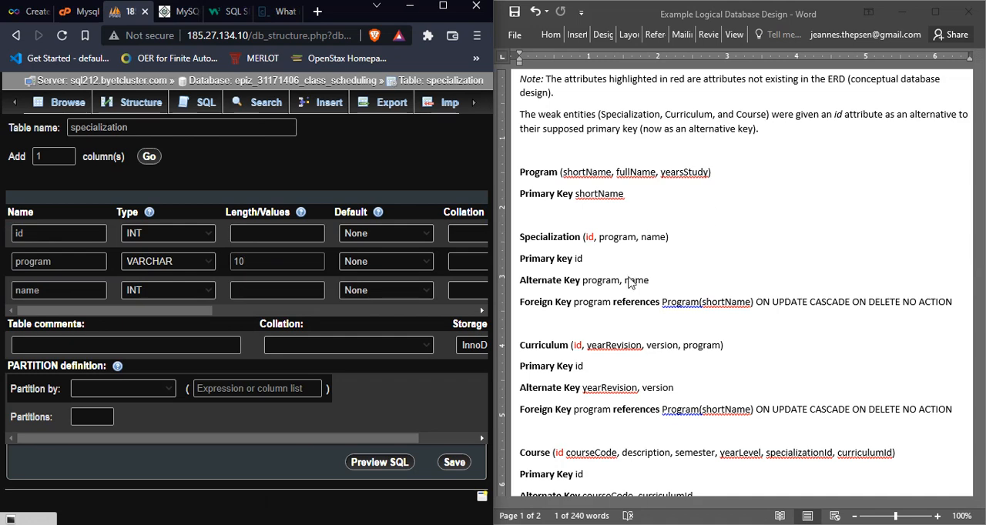
Step: Review Specialization's foreign key in the logical design, and switch to diagrams.net to examine how Program and Specialization are related
left_click(619, 299)
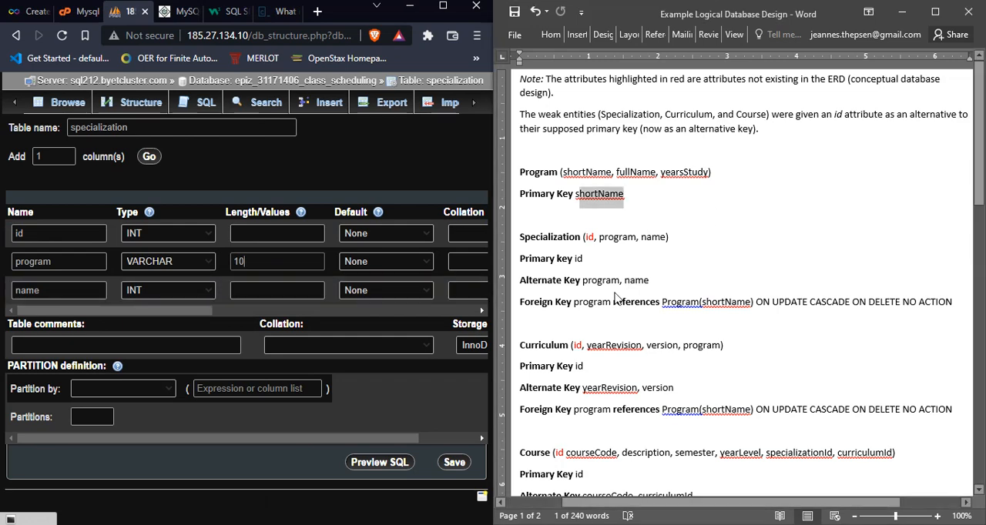
left_click(598, 259)
left_click(576, 302)
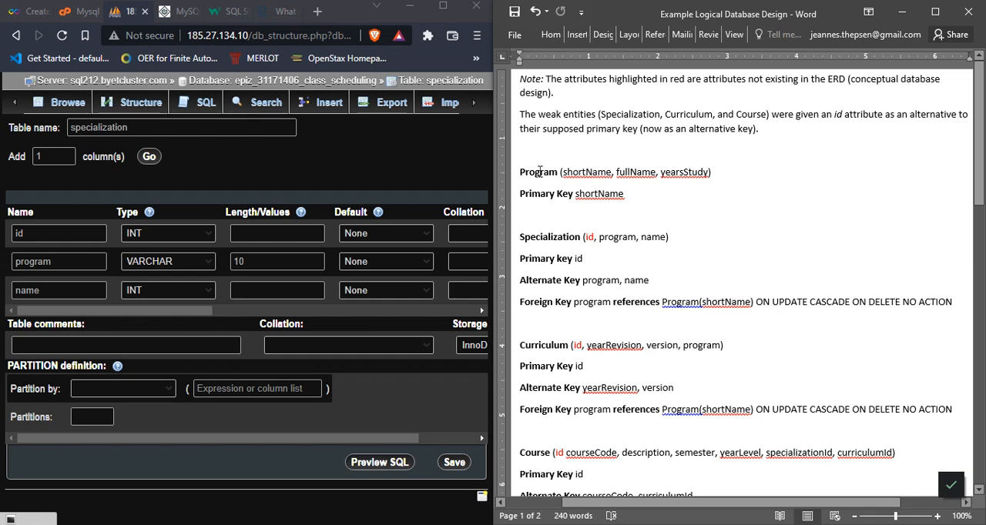
left_click(544, 238)
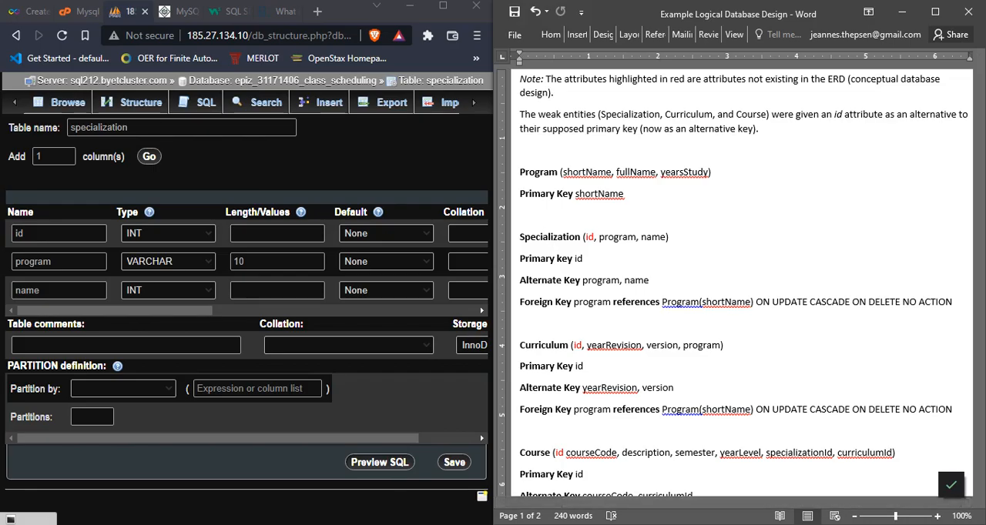
key("alt+Tab")
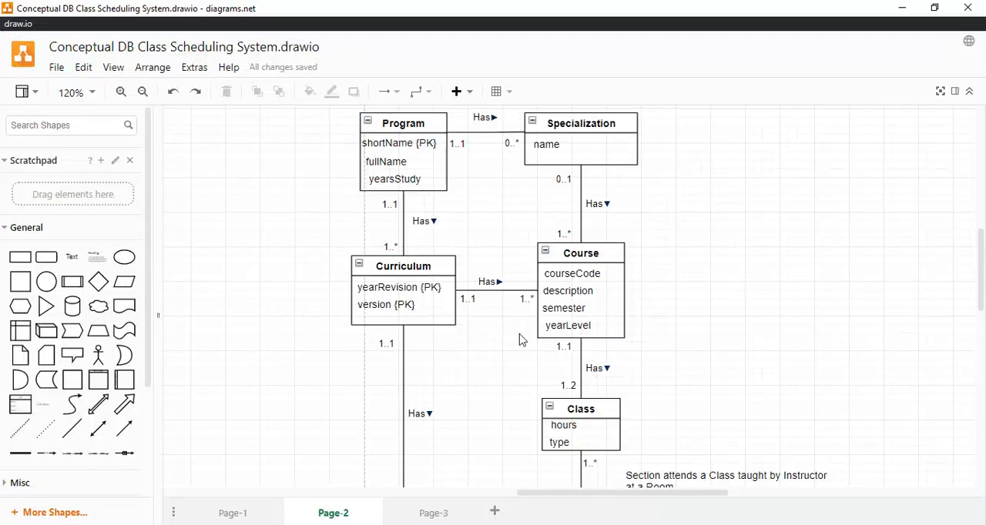
left_click(427, 125)
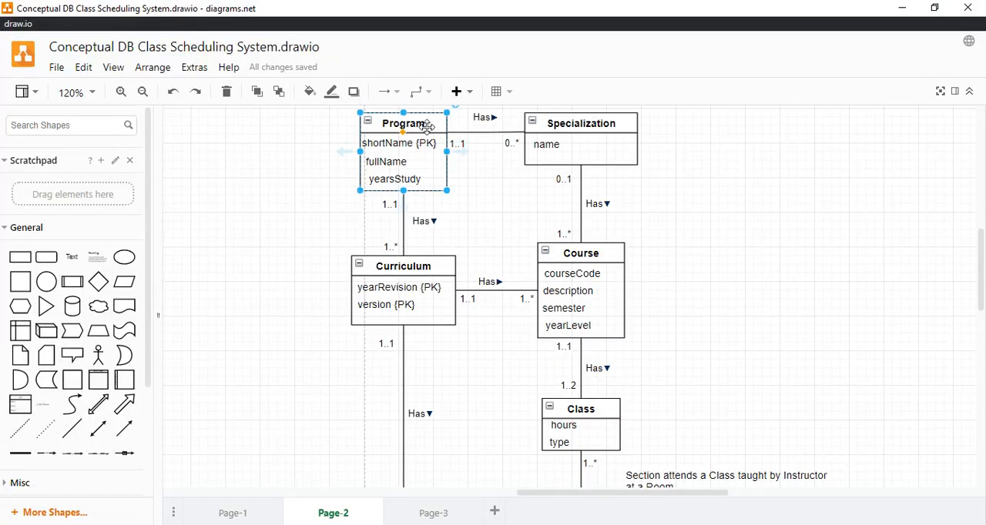
left_click(547, 124)
left_click(516, 161)
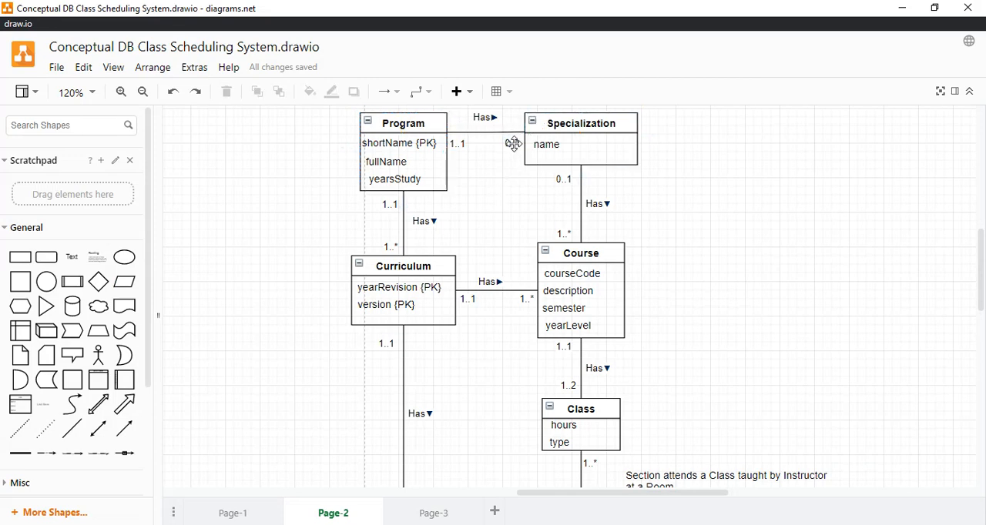
left_click(546, 126)
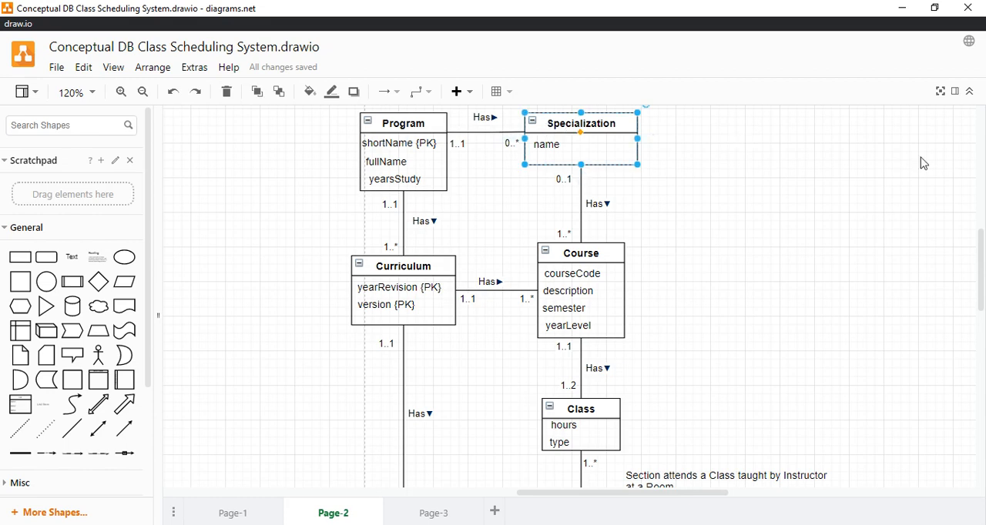
left_click_drag(981, 231, 981, 223)
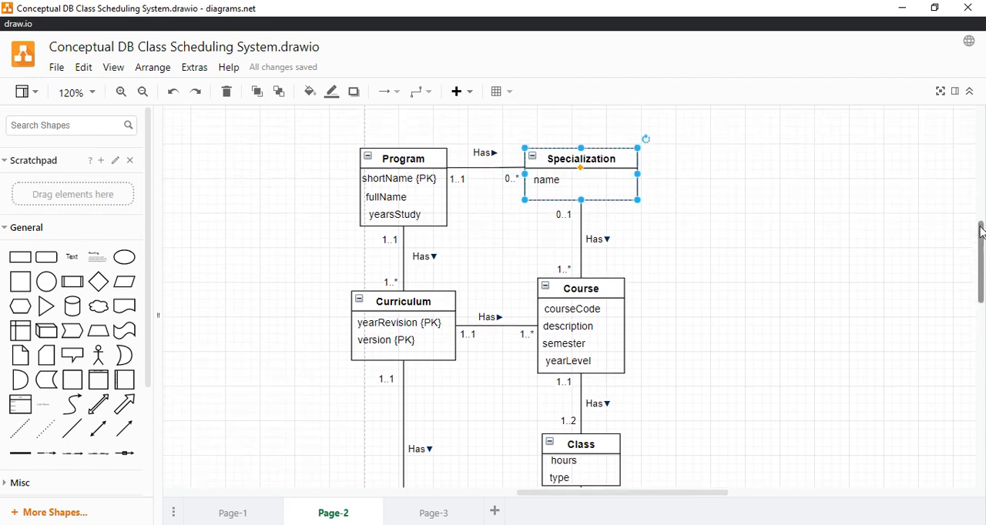
Step: Examine the multiplicity at the Specialization end of the Program–Specialization relationship in the conceptual diagram
left_click(762, 227)
left_click(510, 179)
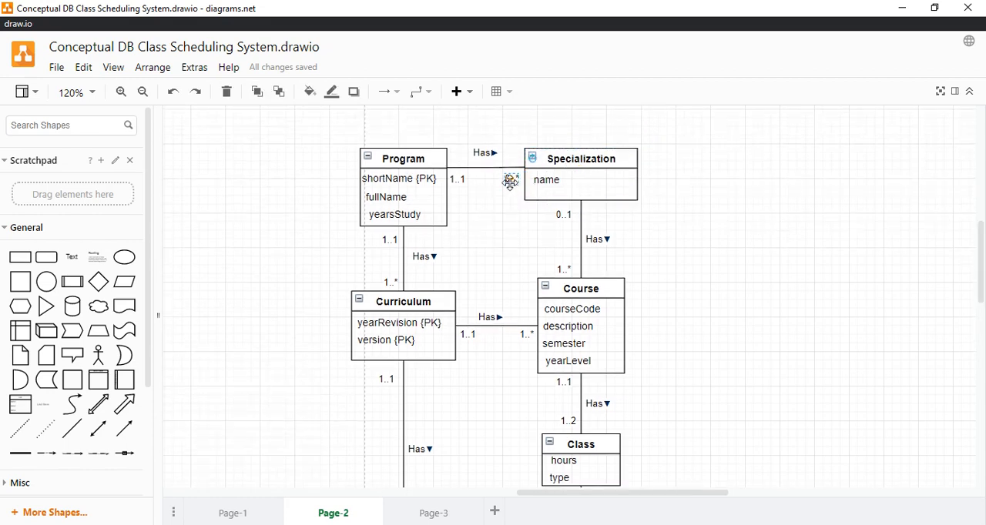
left_click(501, 233)
left_click(565, 164)
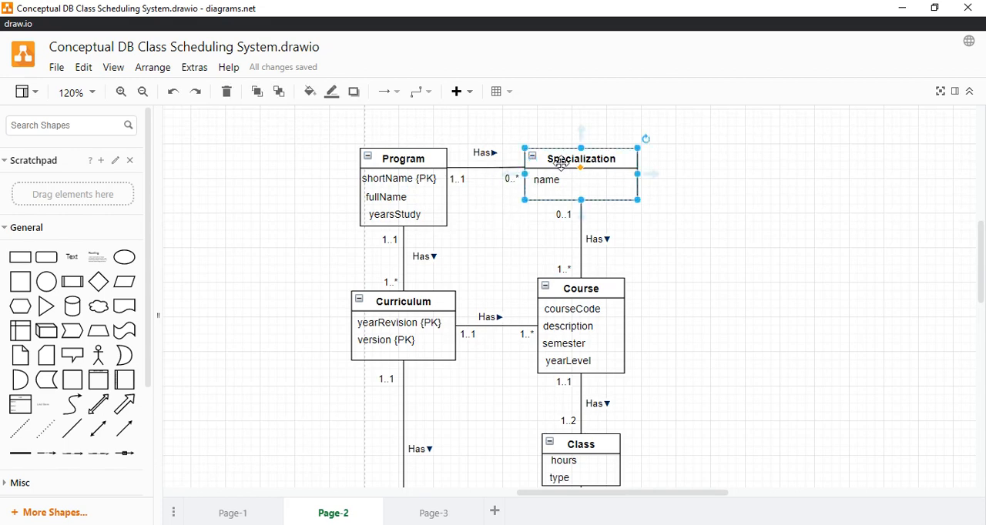
left_click(511, 203)
left_click(510, 174)
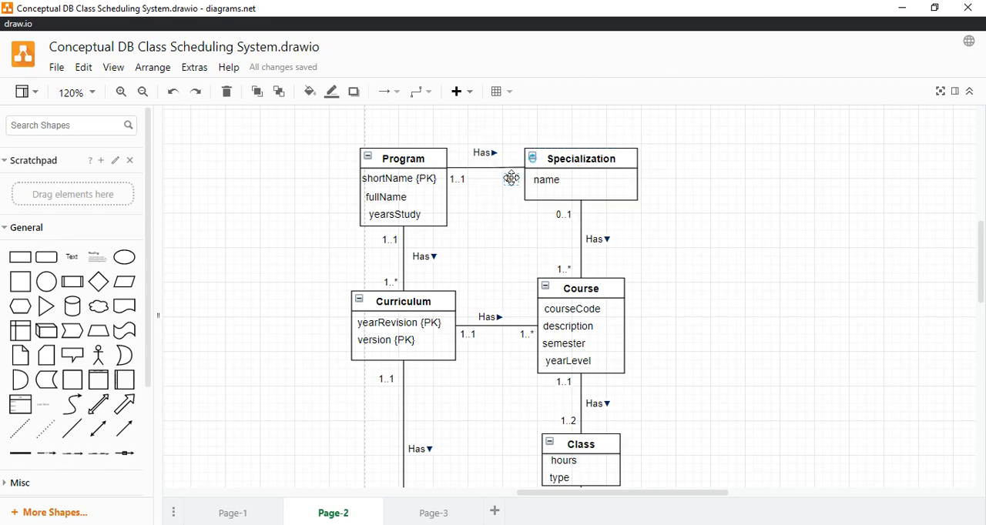
left_click(593, 160)
left_click(688, 201)
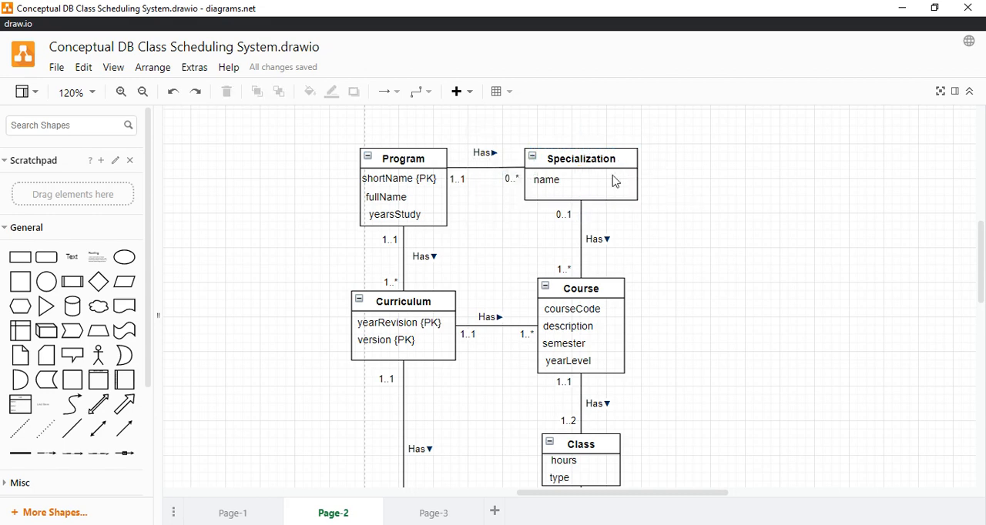
left_click(598, 158)
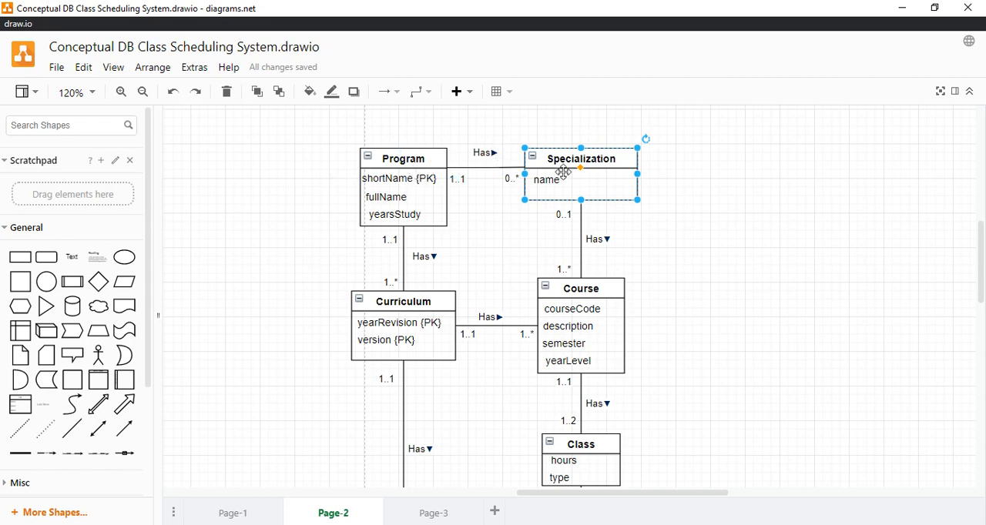
Step: Compare Specialization's program and name attributes in the Word logical design with its attributes in the diagrams.net conceptual diagram
left_click(903, 7)
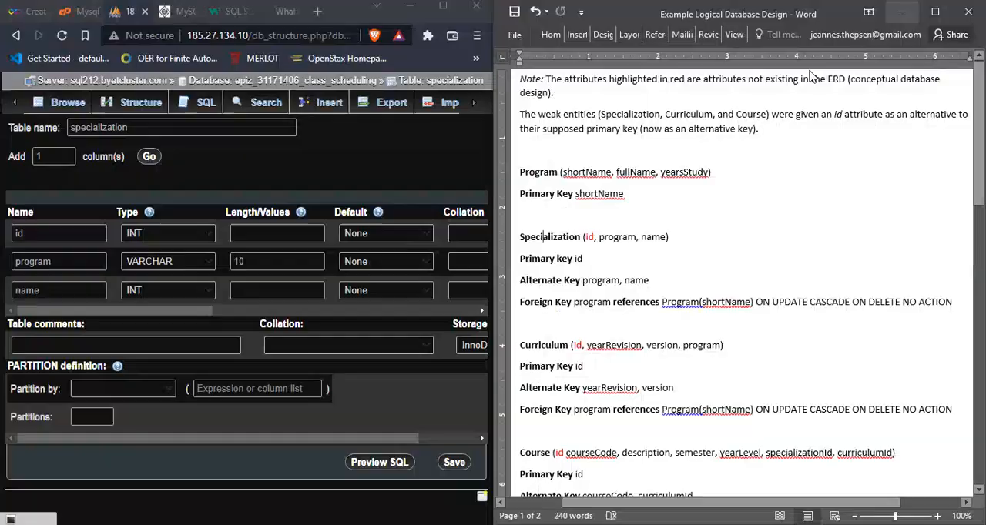
double_click(615, 237)
left_click(606, 280)
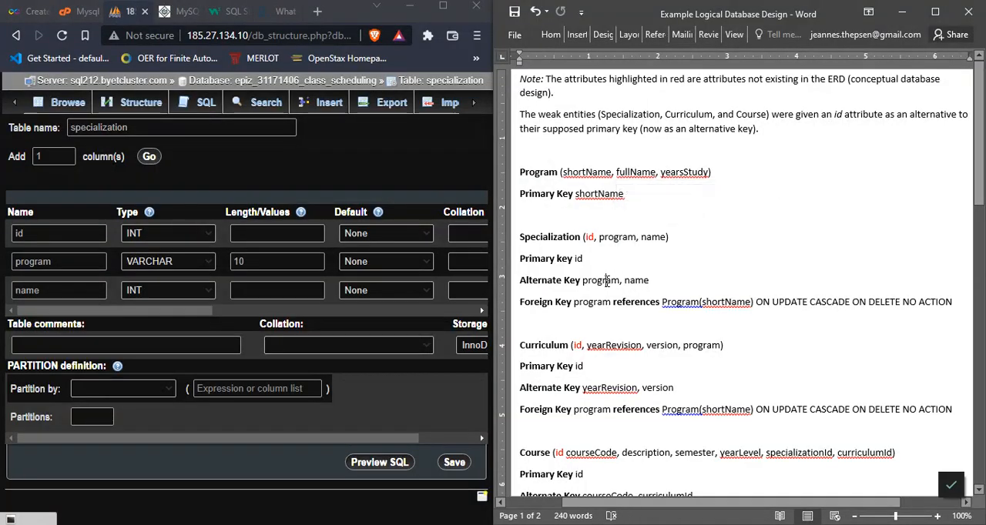
left_click(206, 262)
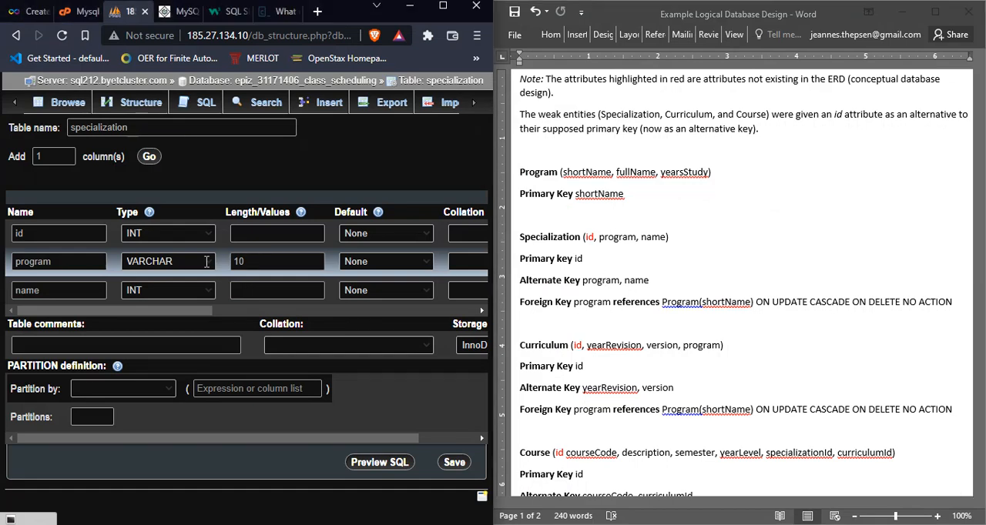
left_click(636, 288)
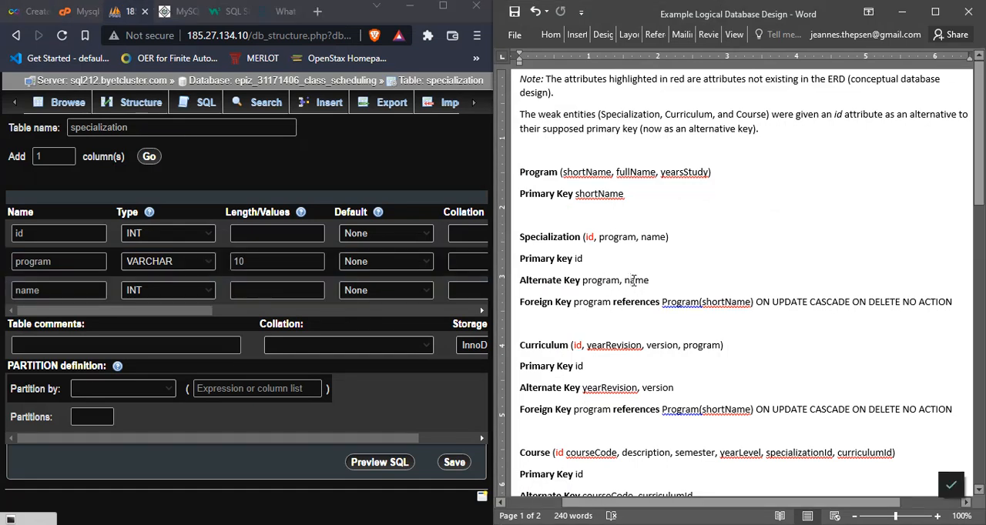
key("alt+Tab")
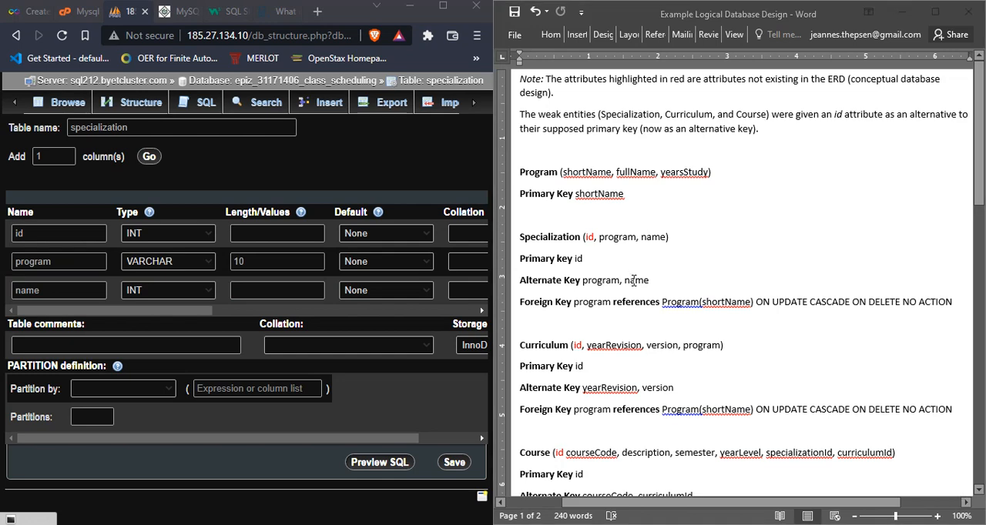
key("alt+Tab")
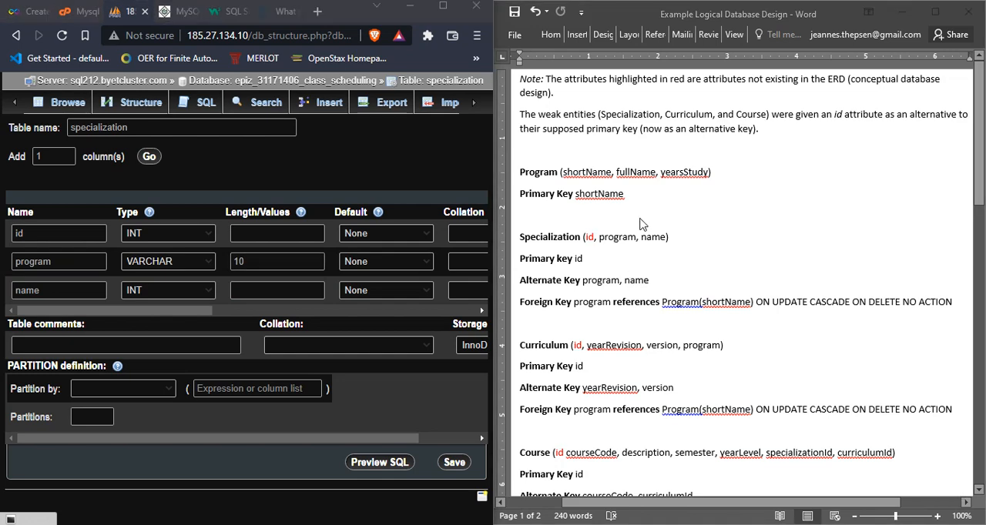
key("alt+Tab")
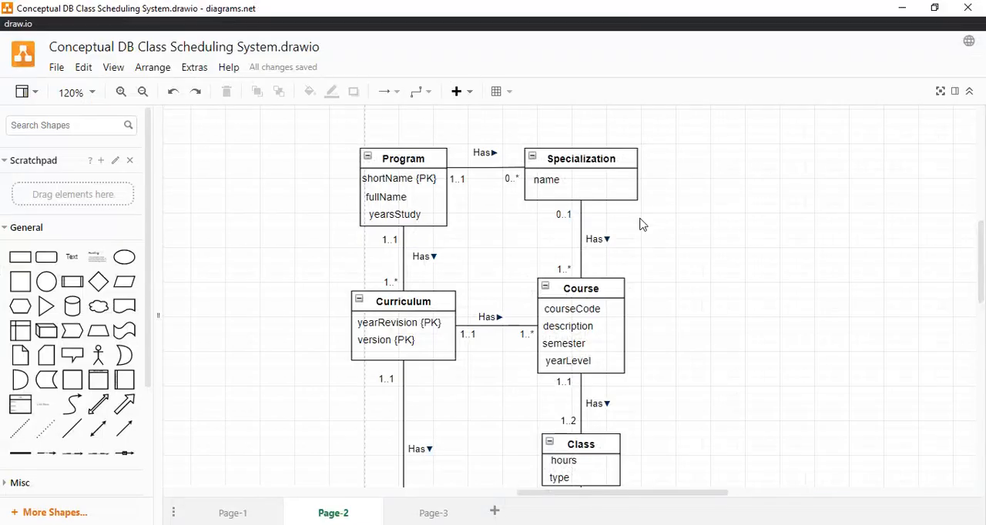
left_click(552, 181)
left_click(703, 204)
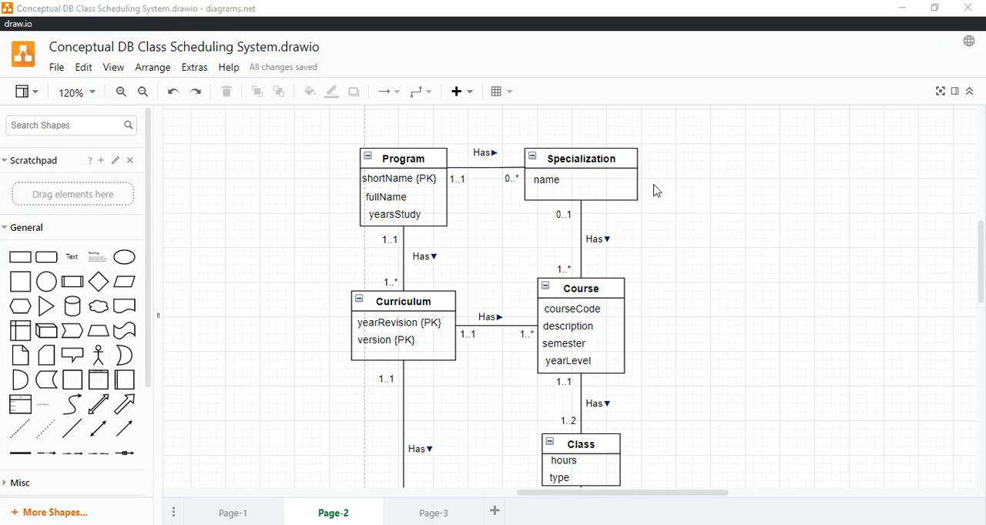
Step: Switch to the data dictionary in Word and look up the data type and length of Specialization's name attribute
key("alt+Tab")
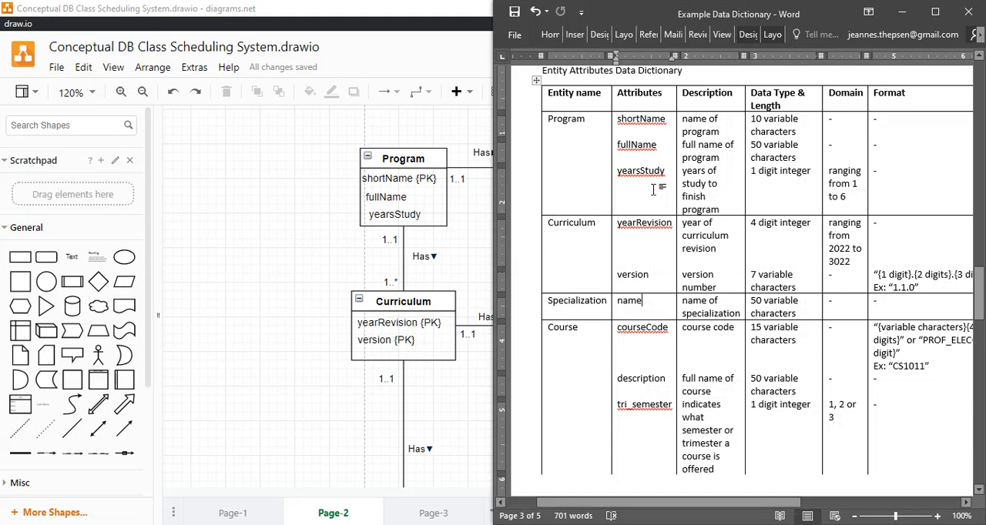
left_click(720, 310)
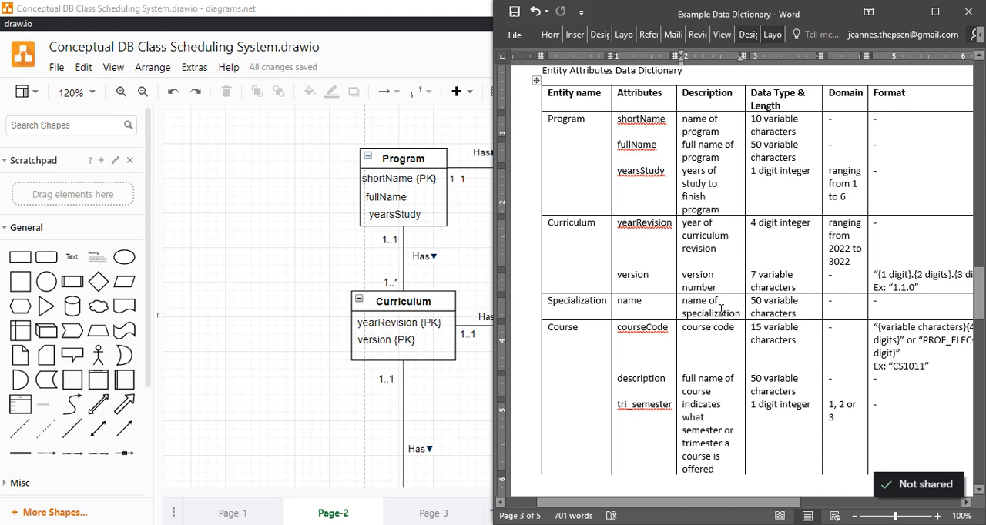
left_click(761, 306)
left_click(592, 307)
left_click(759, 301)
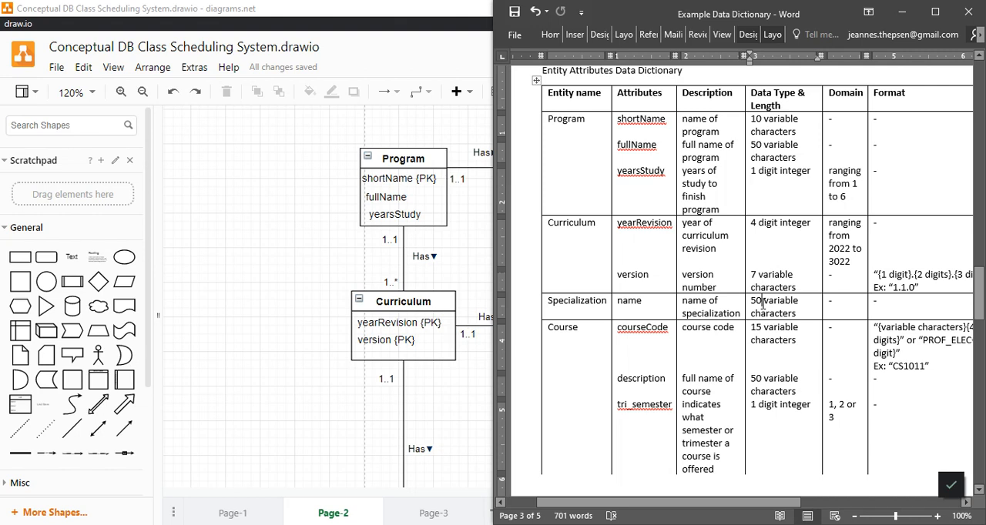
left_click_drag(761, 303, 752, 302)
left_click(771, 305)
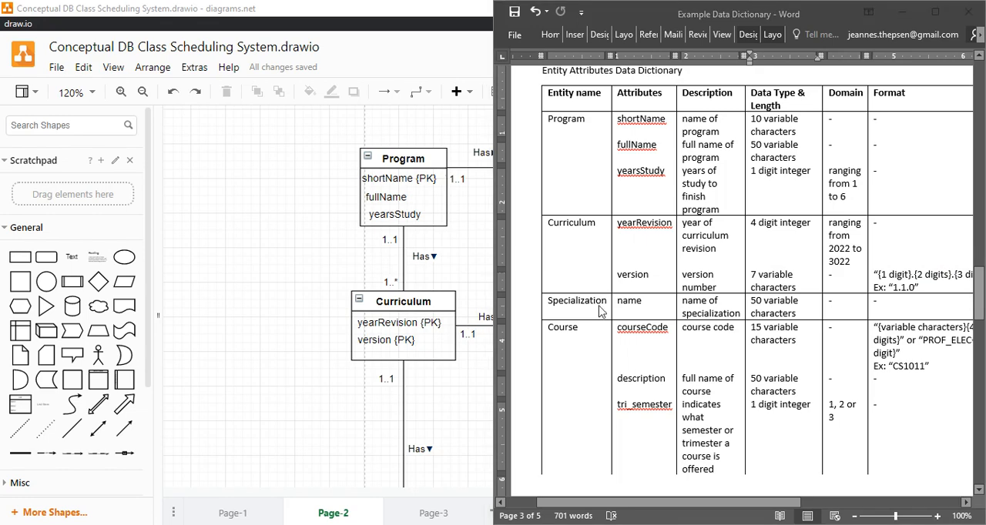
Step: Switch to phpMyAdmin and set the specialization table's name column to type VARCHAR with length 50
key("alt+Tab")
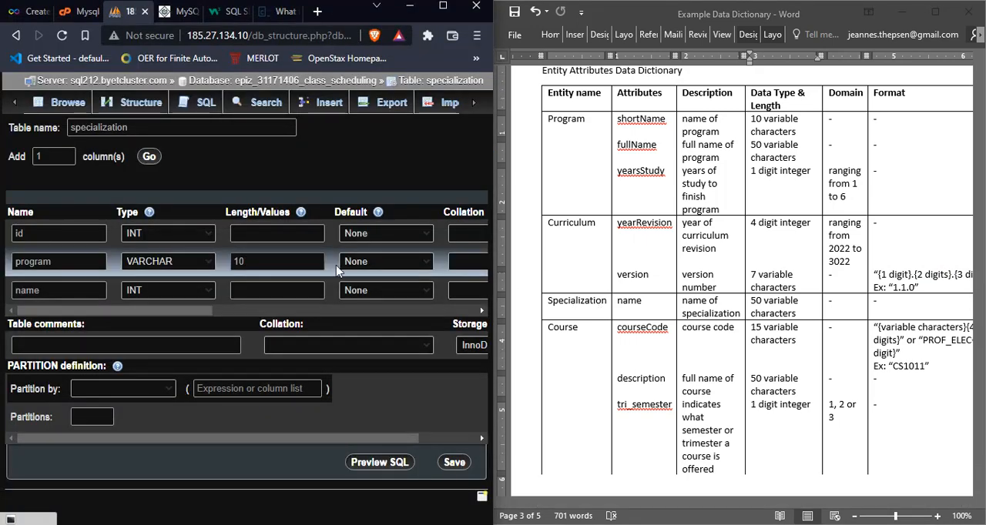
left_click(250, 291)
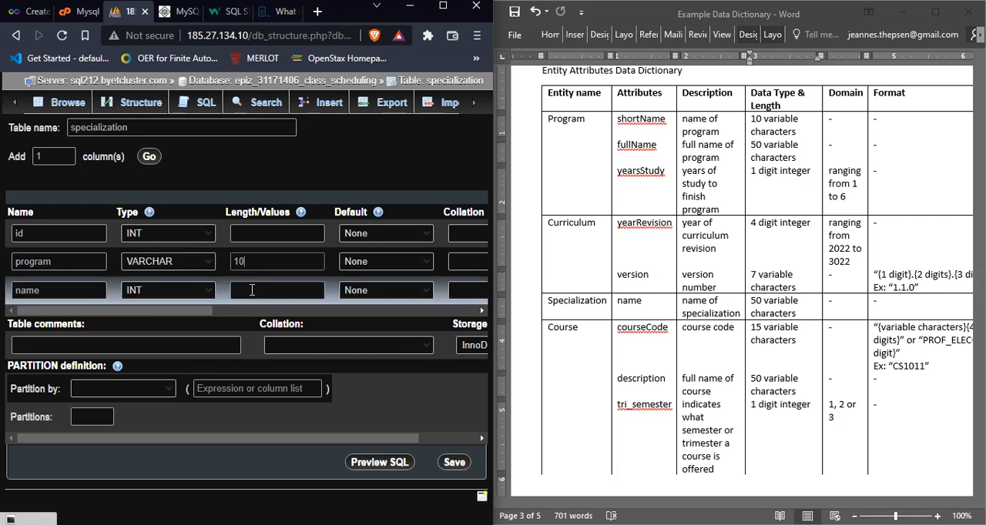
left_click(196, 297)
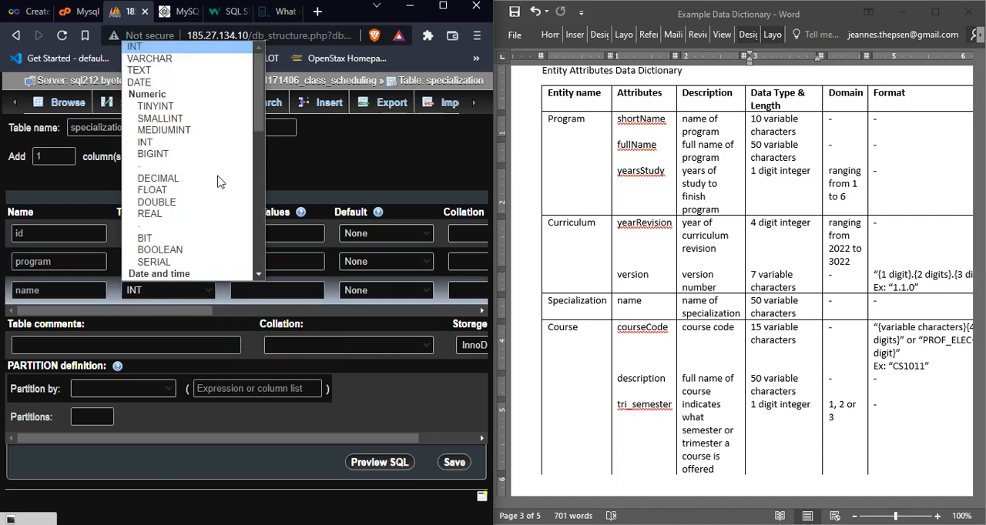
left_click(180, 58)
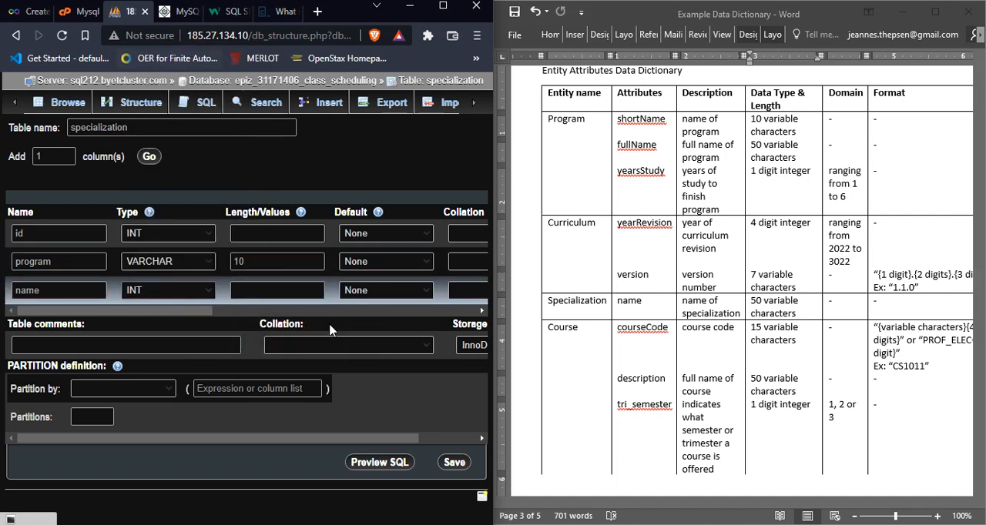
left_click(295, 290)
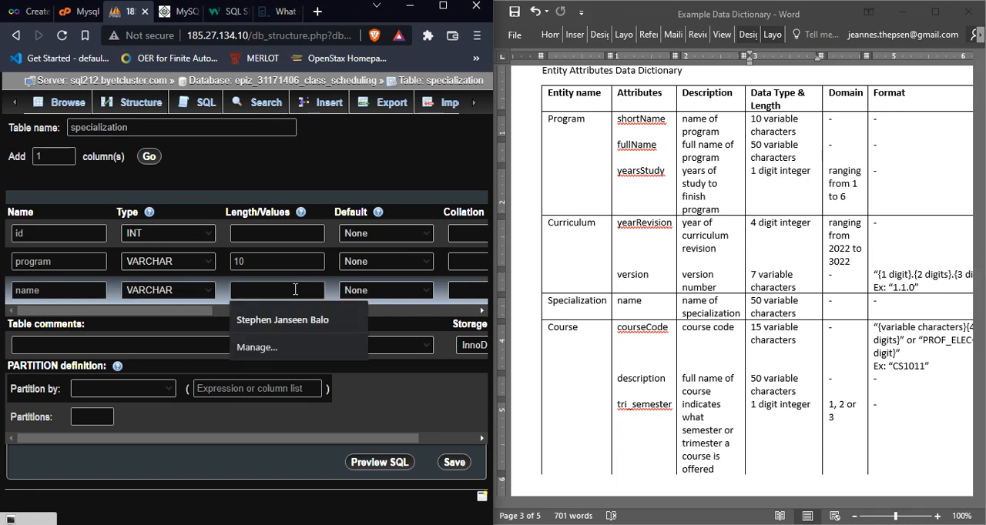
type("60")
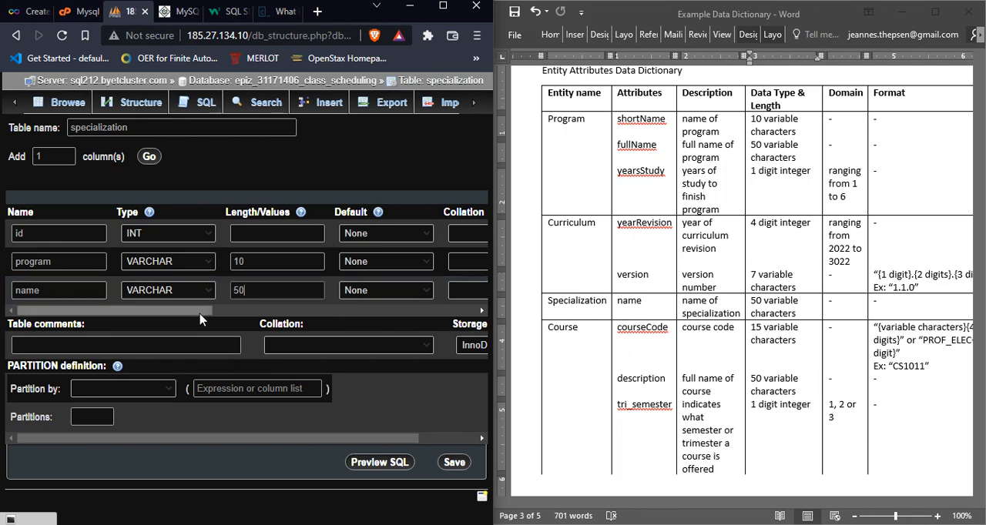
Step: Set the id column's attribute to UNSIGNED in the specialization table
left_click_drag(200, 318, 323, 318)
left_click(331, 237)
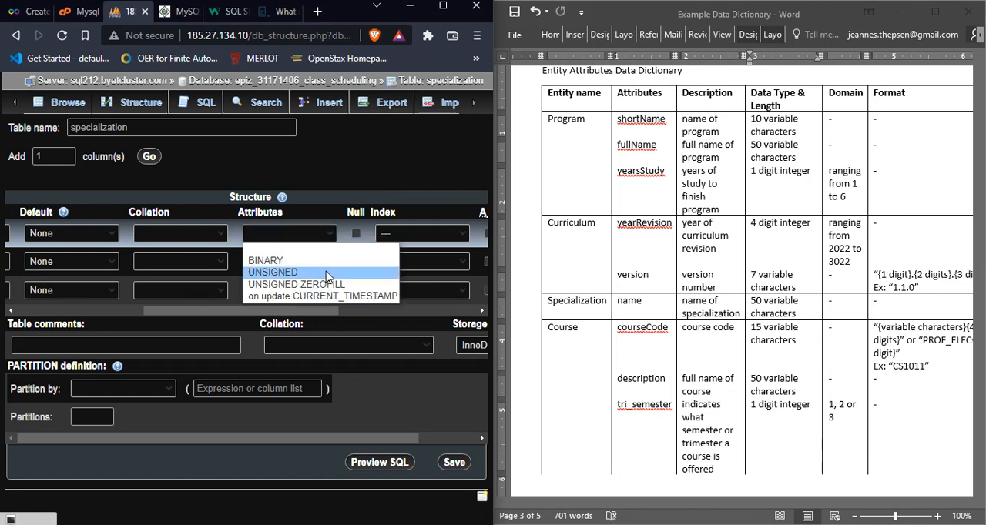
left_click(328, 273)
left_click_drag(303, 314, 244, 311)
left_click(152, 298)
left_click(131, 310)
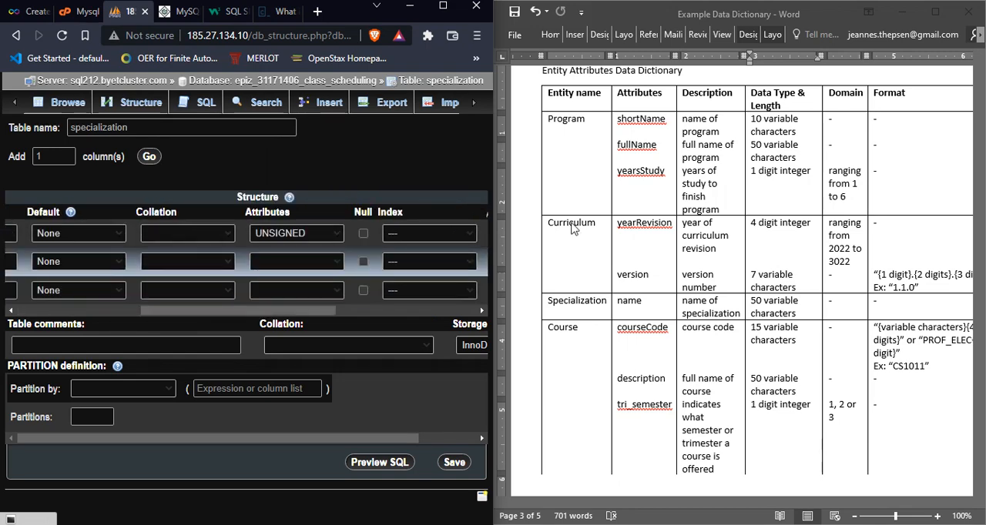
Step: Check Specialization's primary key in the logical design, and set the id column's index to PRIMARY in phpMyAdmin
left_click(731, 232)
key("alt+Tab")
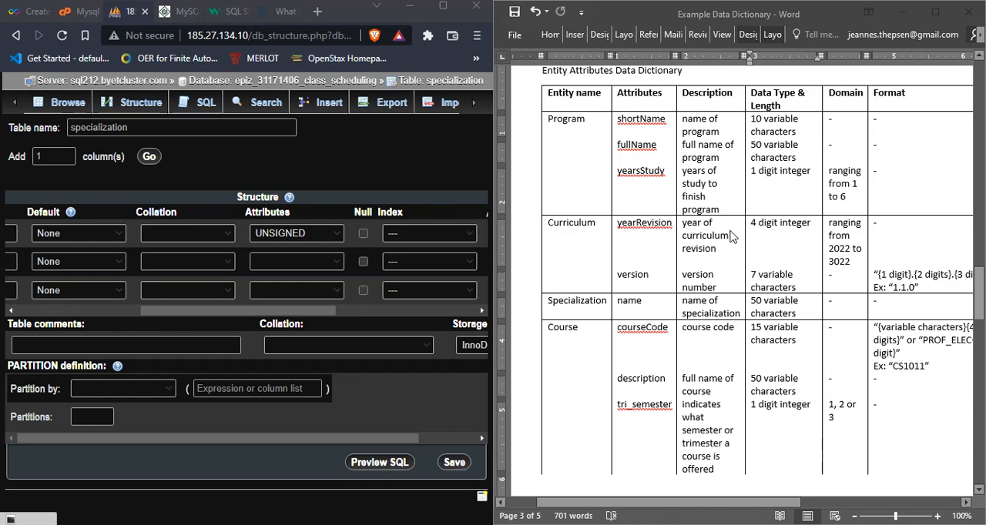
key("alt+Tab")
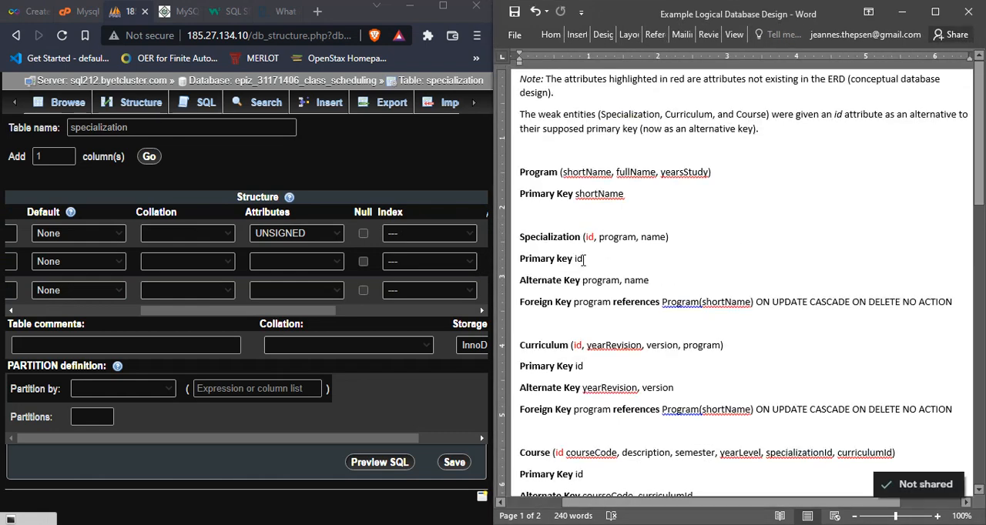
double_click(578, 259)
left_click_drag(322, 318, 356, 316)
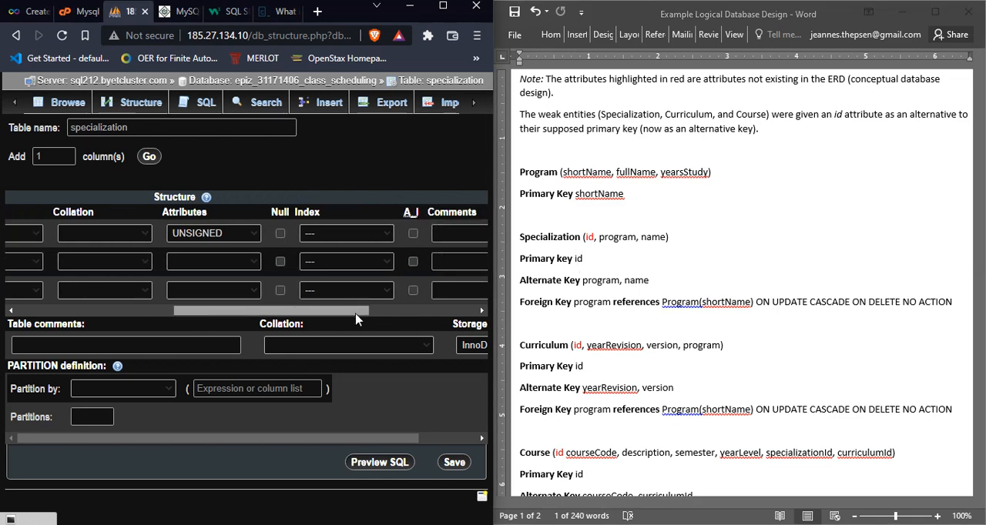
left_click(385, 237)
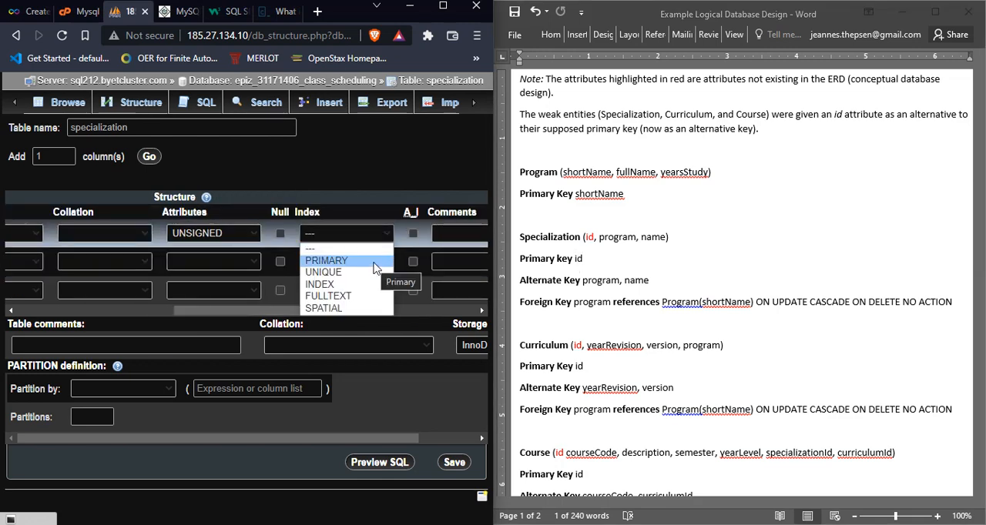
left_click(374, 263)
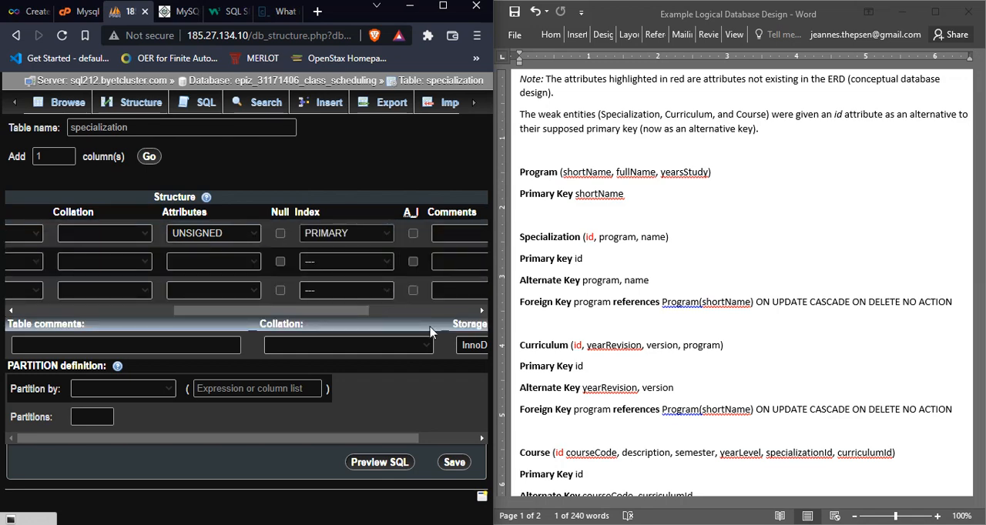
Step: Clear the index choice of the specialization table's id column
left_click(389, 236)
left_click(370, 267)
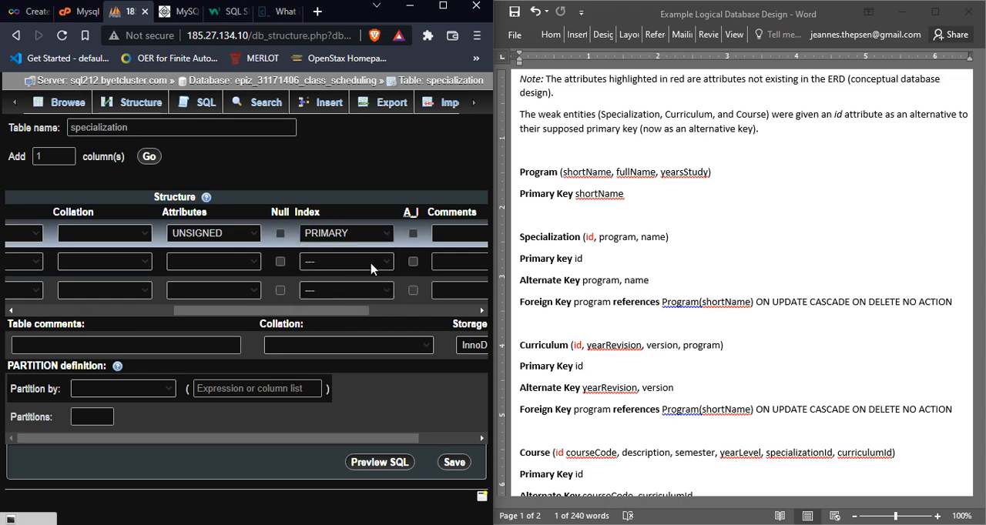
left_click(382, 240)
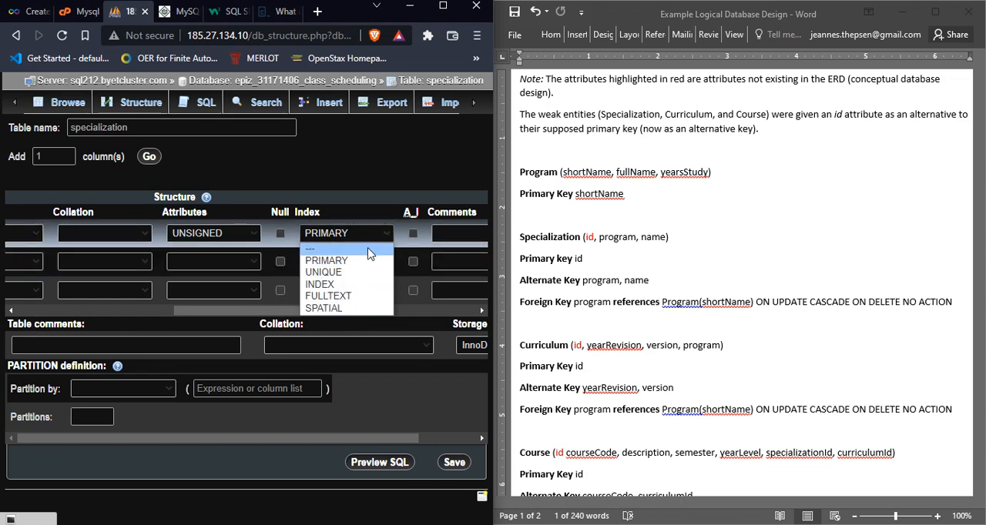
left_click(368, 251)
Step: Choose PRIMARY again as the index of the specialization table's id column
left_click_drag(336, 311, 356, 312)
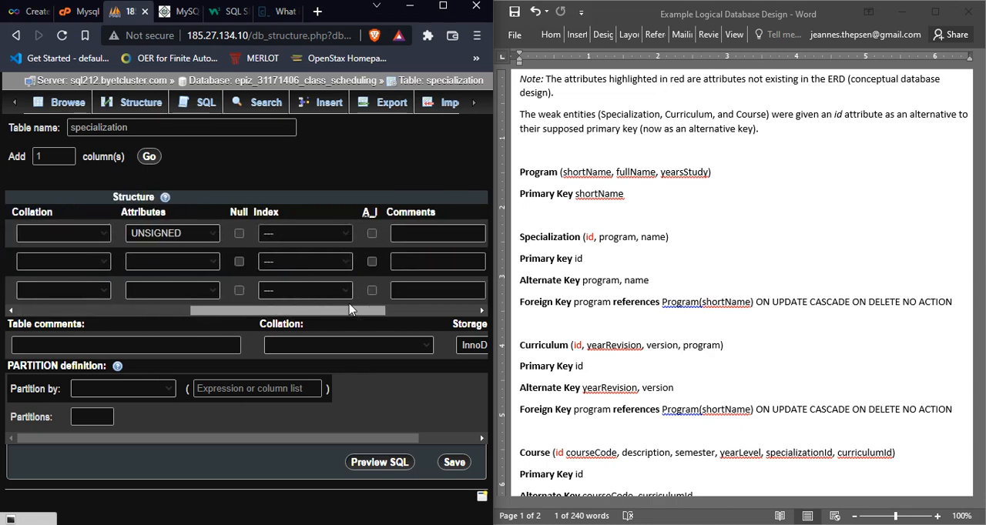
left_click(342, 232)
left_click(330, 263)
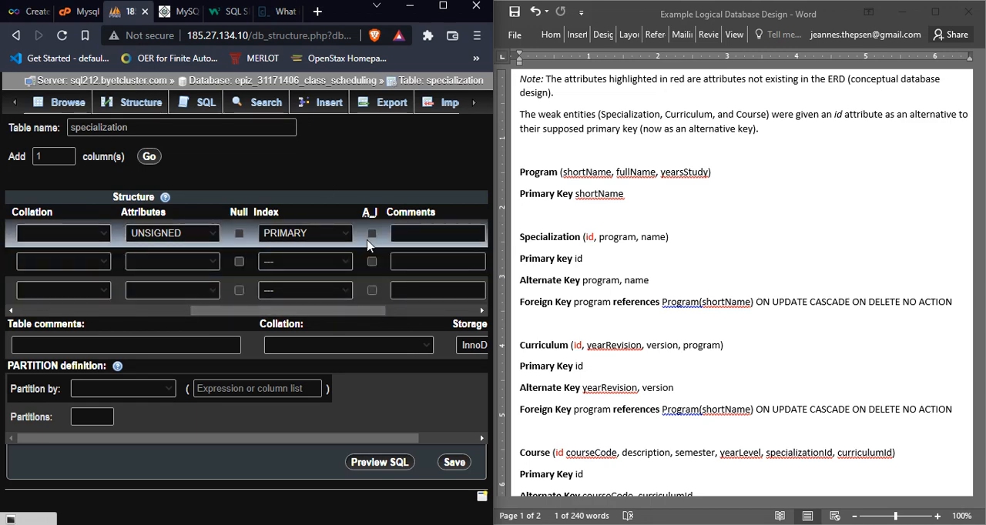
Step: Clear the id column's UNSIGNED attribute and reselect PRIMARY as its index
left_click_drag(357, 311, 320, 311)
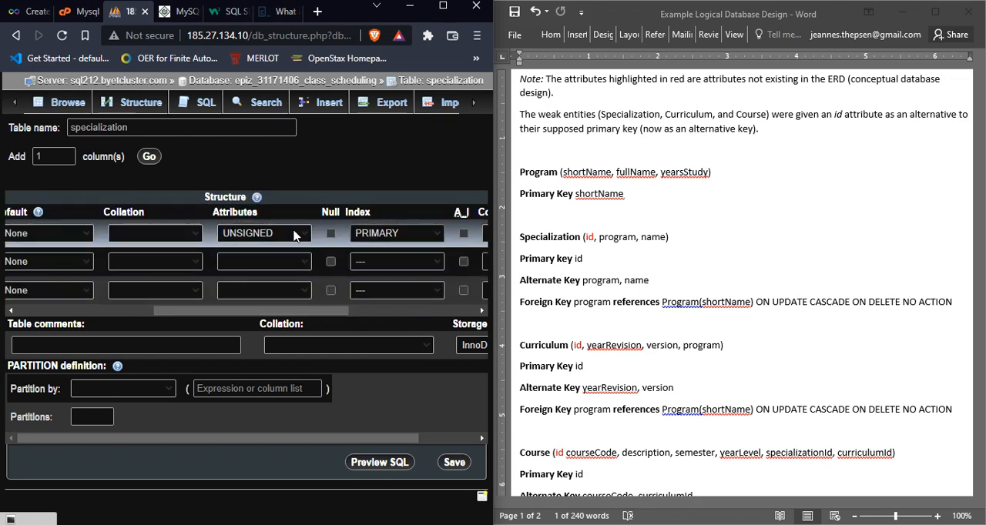
left_click(294, 235)
left_click(354, 245)
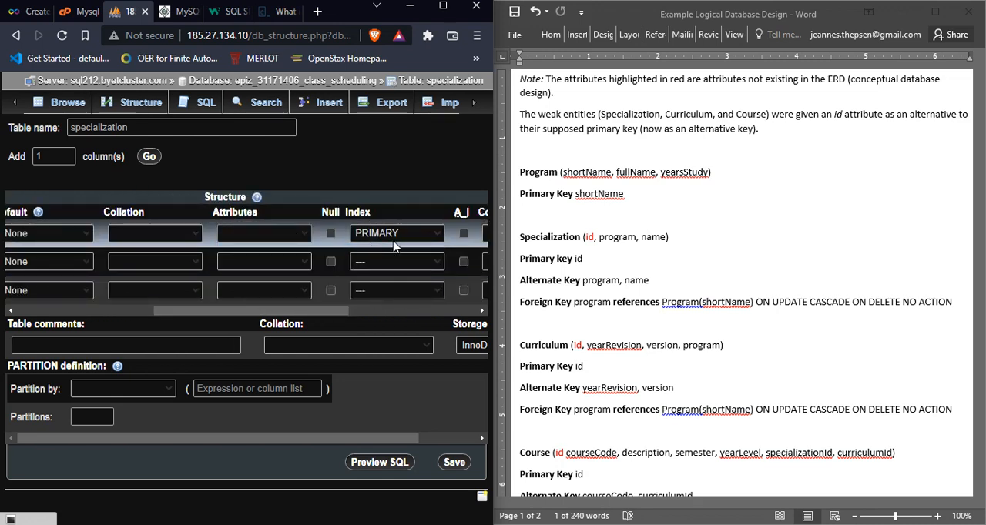
left_click(399, 238)
left_click(391, 262)
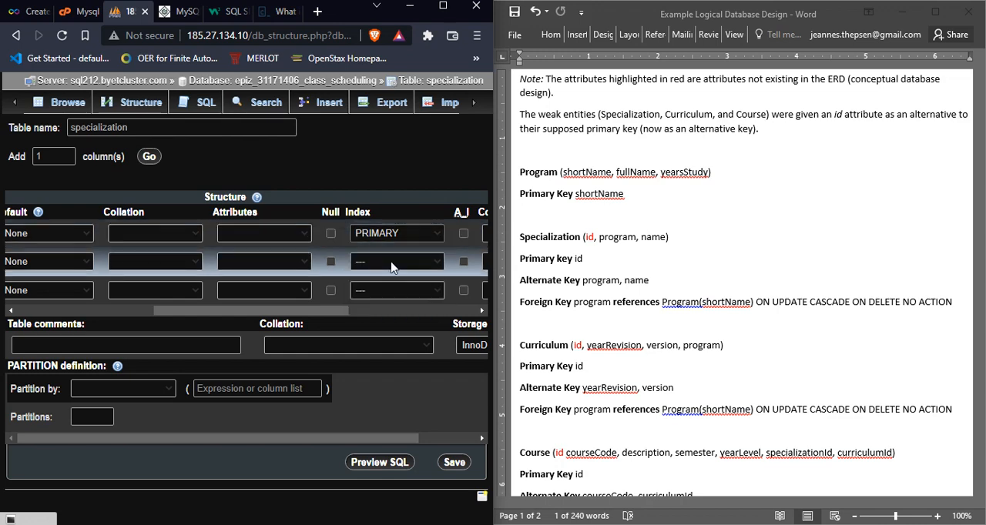
Step: Restore the id column's UNSIGNED attribute and select PRIMARY as its index
left_click_drag(340, 311, 383, 327)
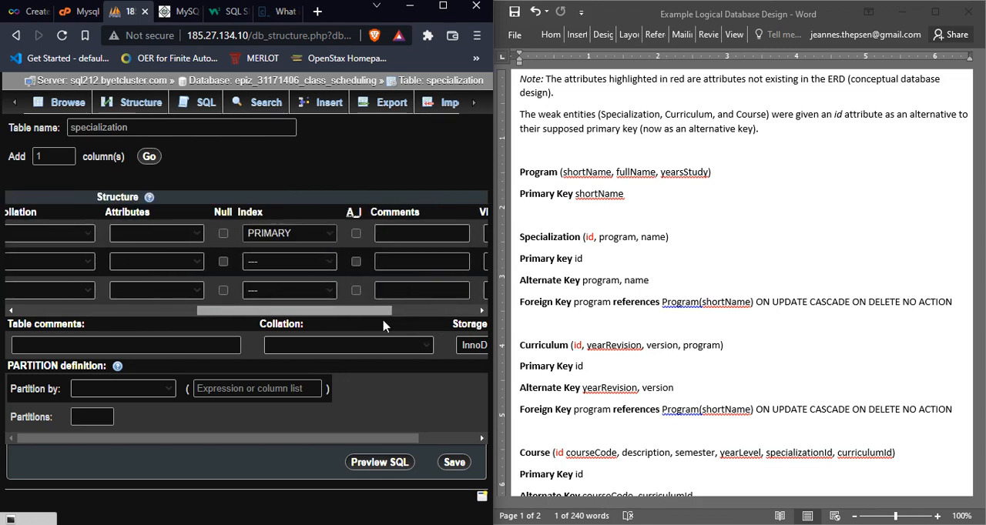
left_click(185, 233)
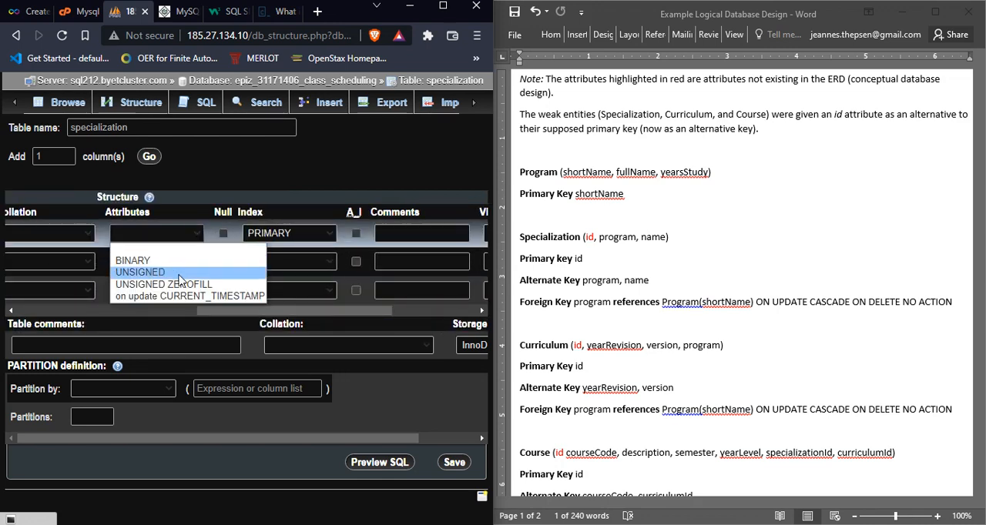
left_click(185, 272)
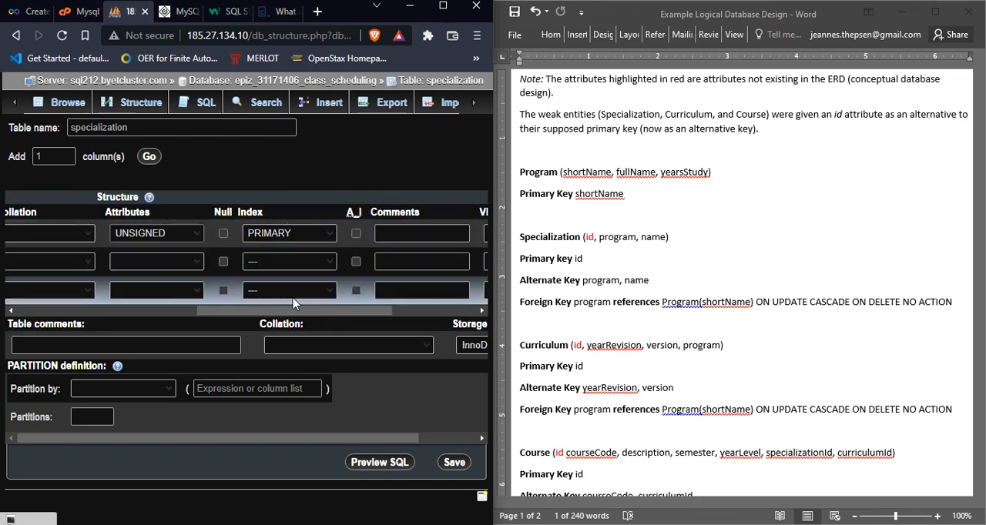
left_click(325, 234)
left_click(322, 262)
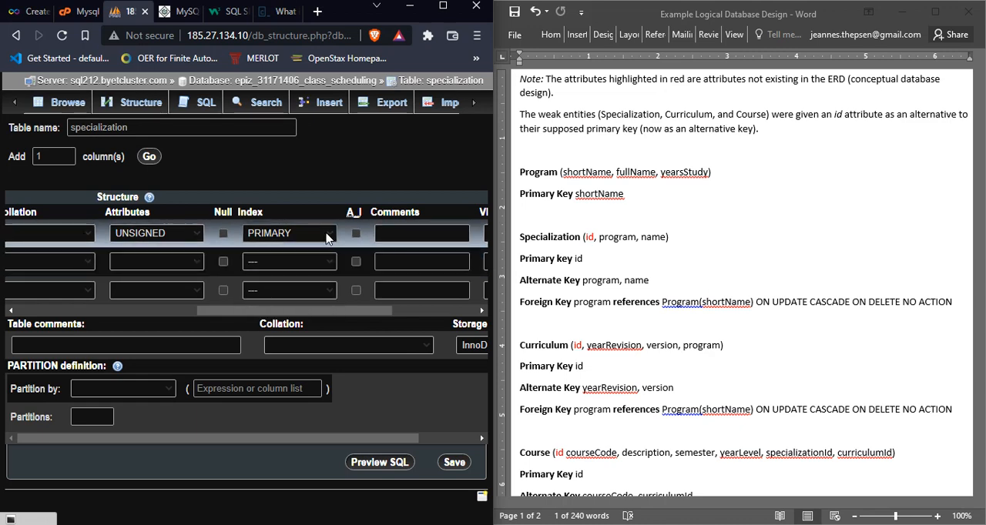
Step: Keep PRIMARY as the index of the specialization table's id column and enable auto-increment for that column
left_click(327, 234)
left_click(323, 266)
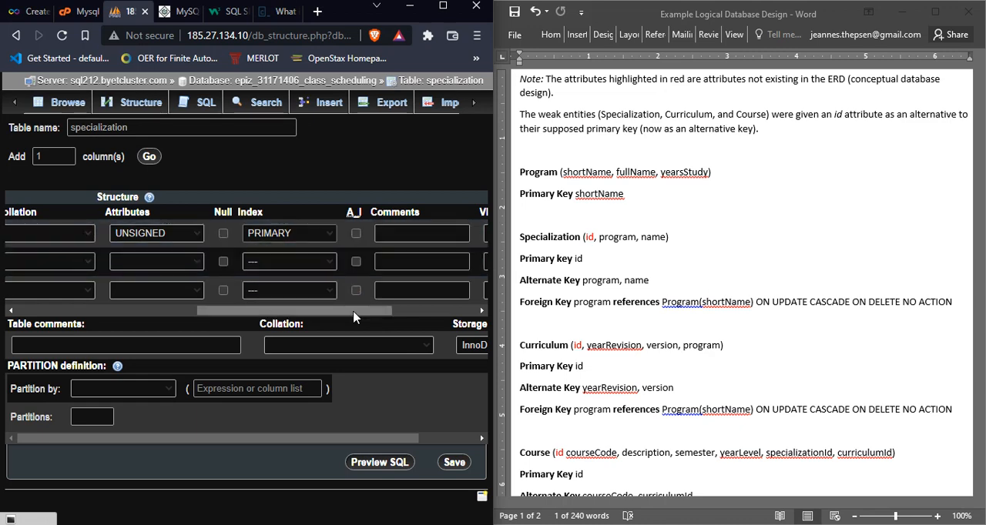
left_click_drag(353, 311, 330, 313)
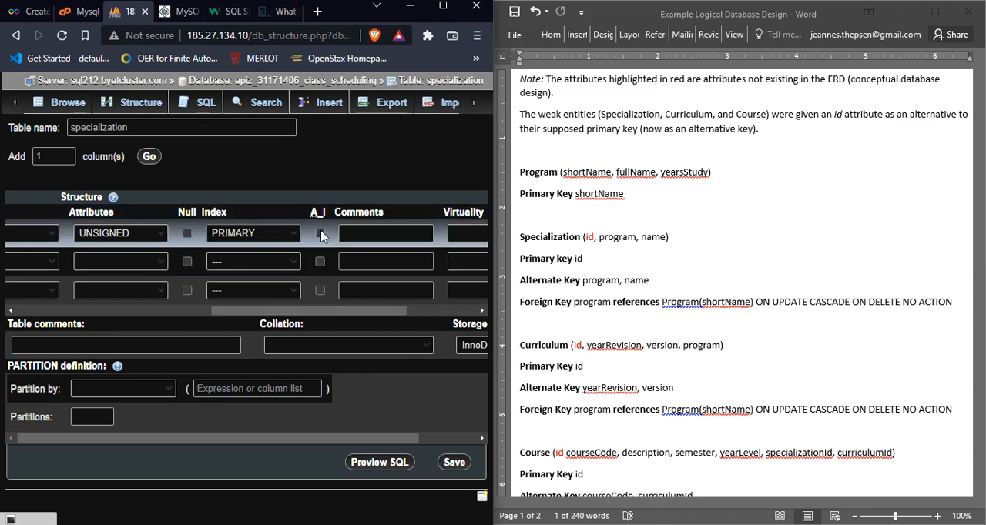
left_click_drag(251, 315, 98, 309)
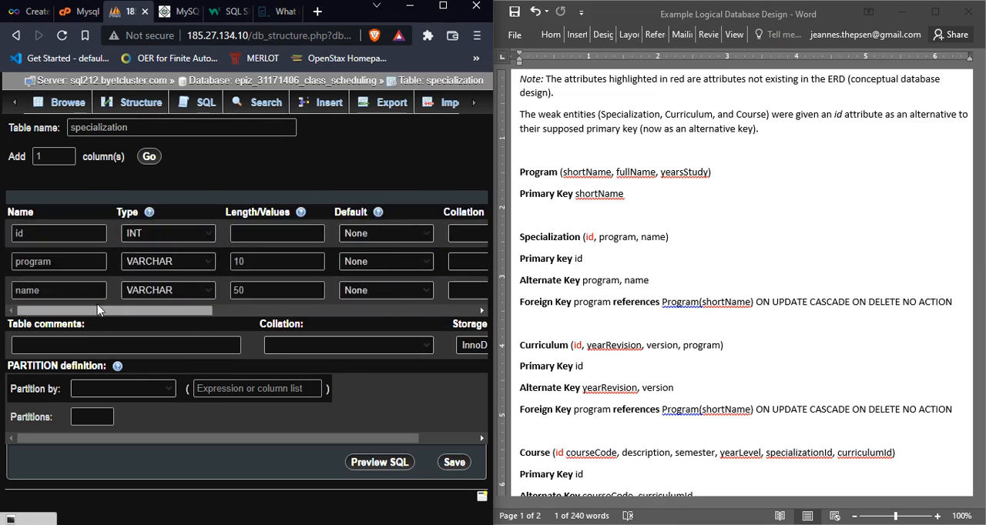
left_click(44, 232)
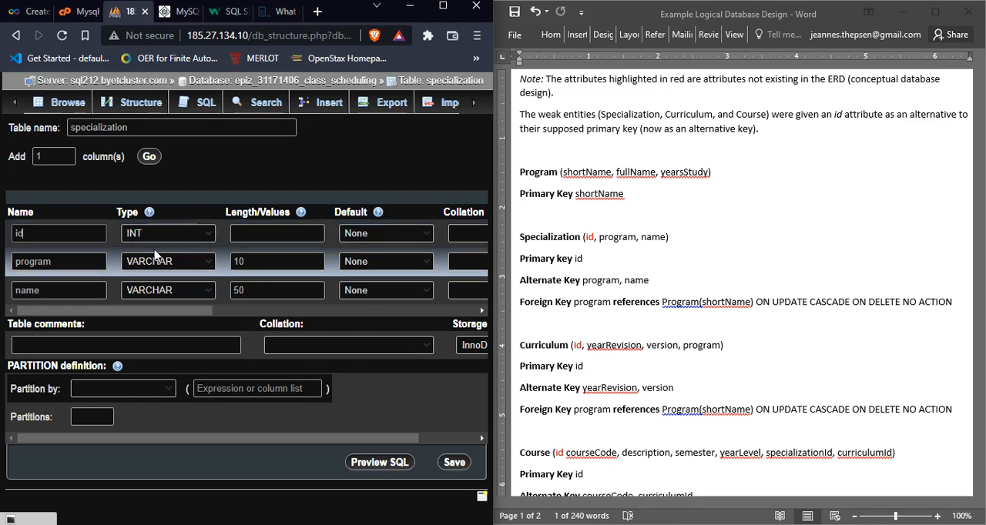
double_click(74, 235)
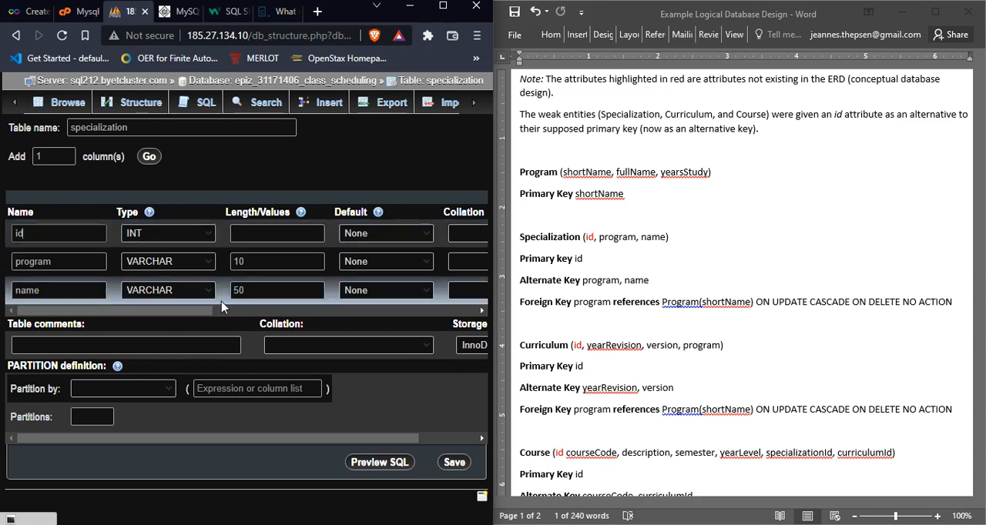
left_click_drag(207, 312, 381, 318)
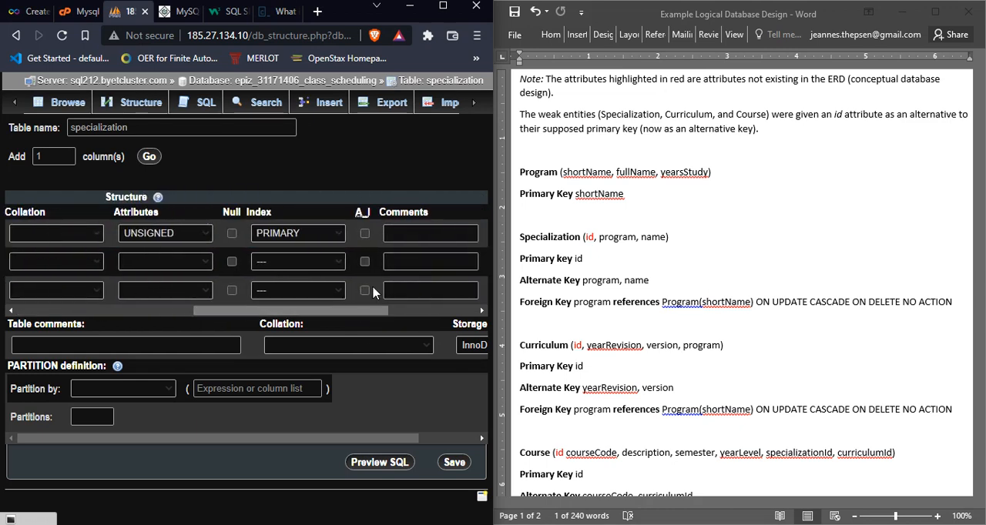
left_click(364, 234)
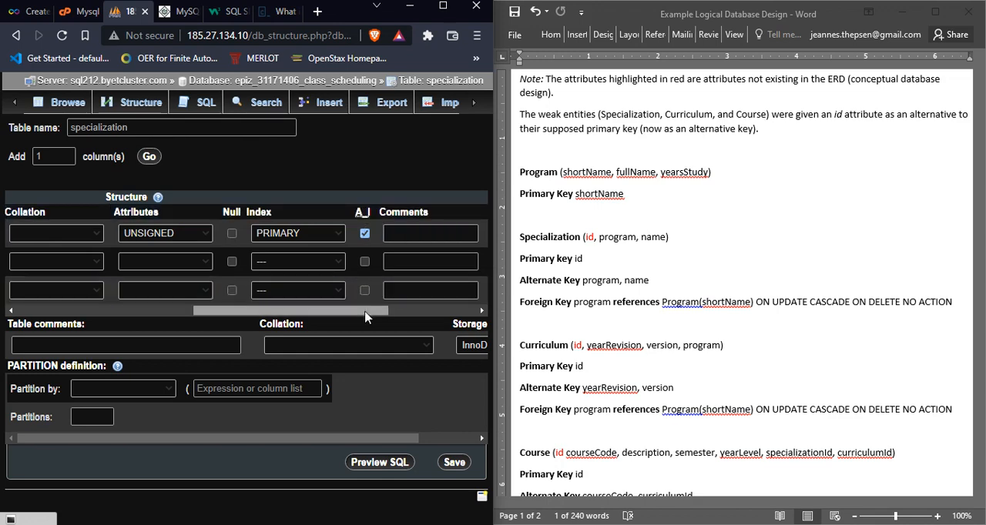
Step: Review the settings of the id, program and name columns and save the specialization table
left_click_drag(366, 315, 414, 323)
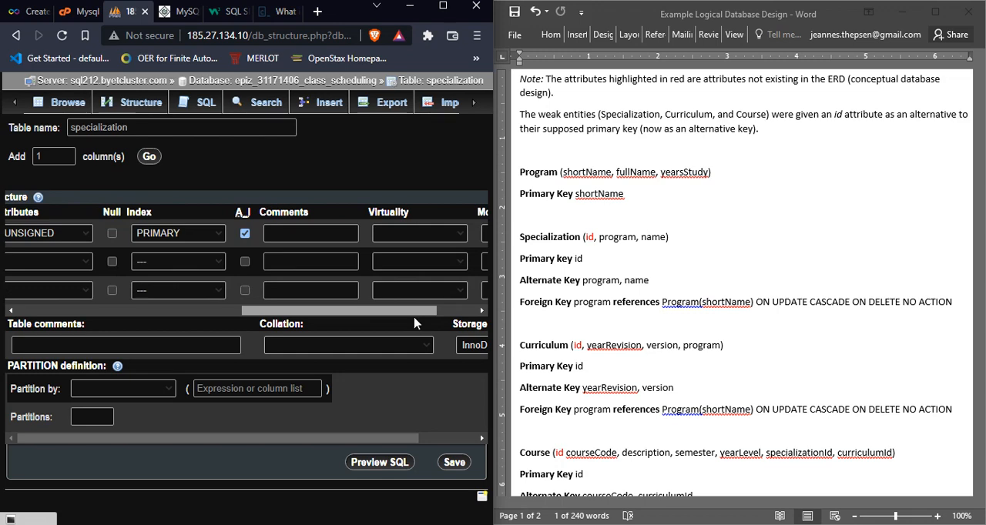
left_click_drag(414, 323, 459, 342)
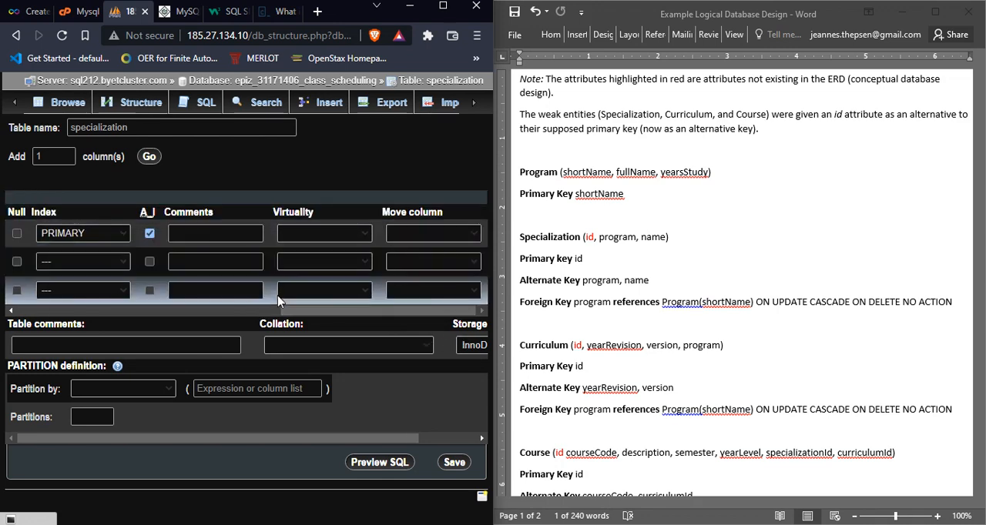
left_click_drag(324, 316, 60, 327)
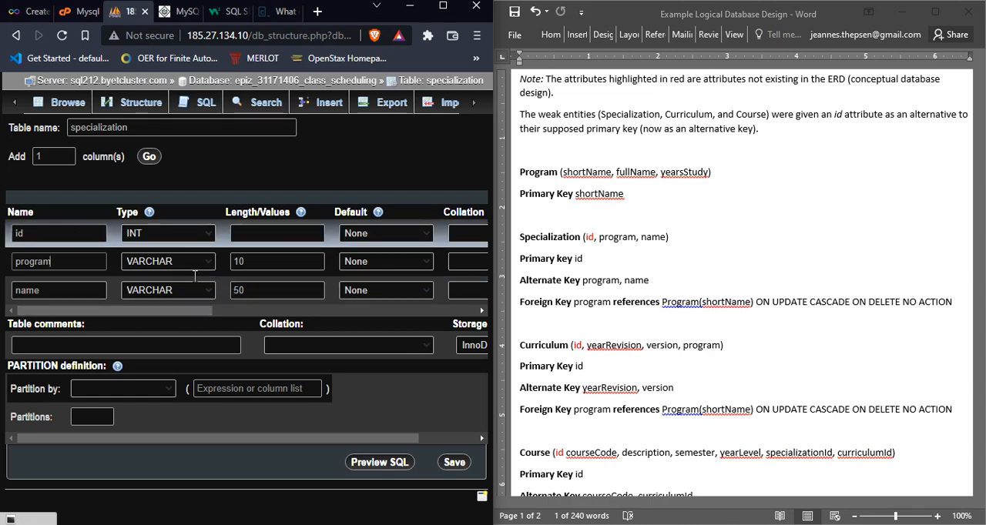
scroll(205, 314, "right", 3)
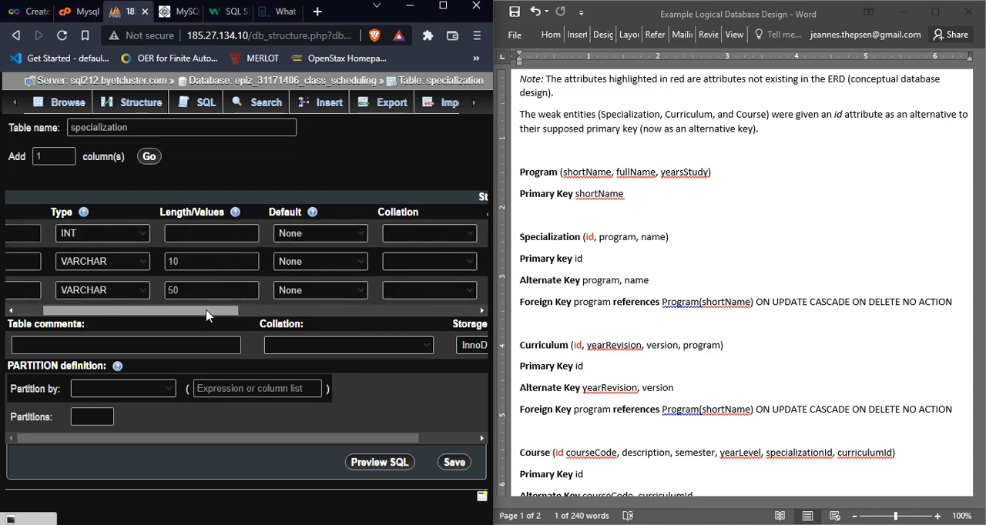
left_click_drag(198, 315, 312, 322)
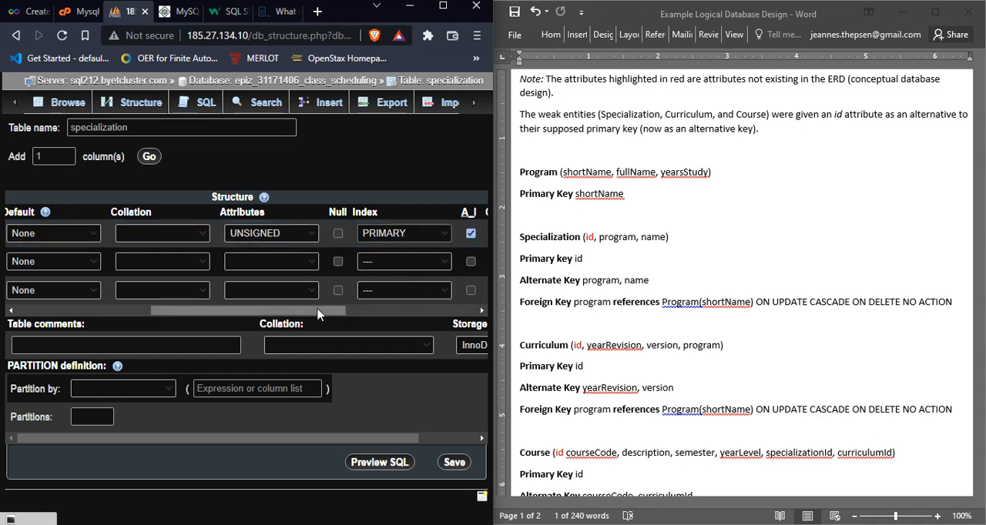
left_click_drag(319, 314, 362, 314)
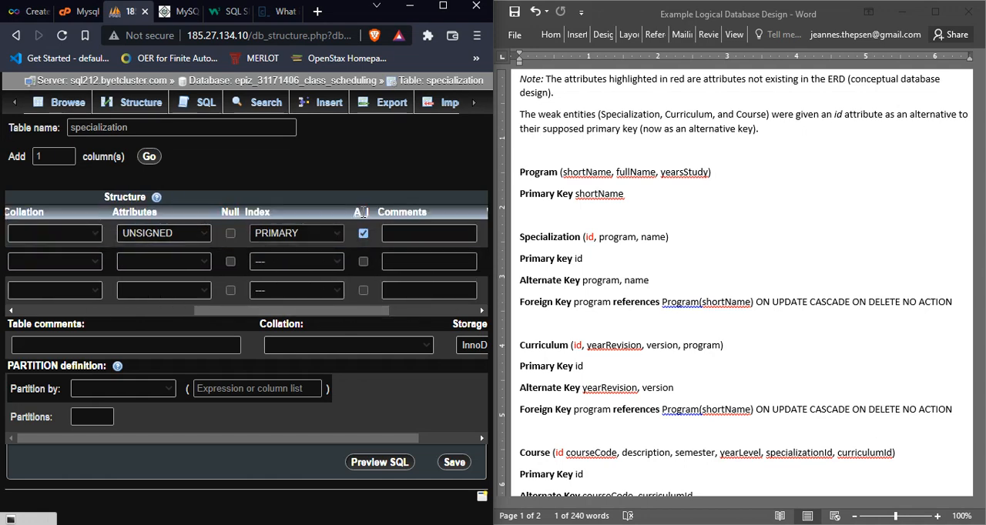
left_click_drag(378, 313, 150, 308)
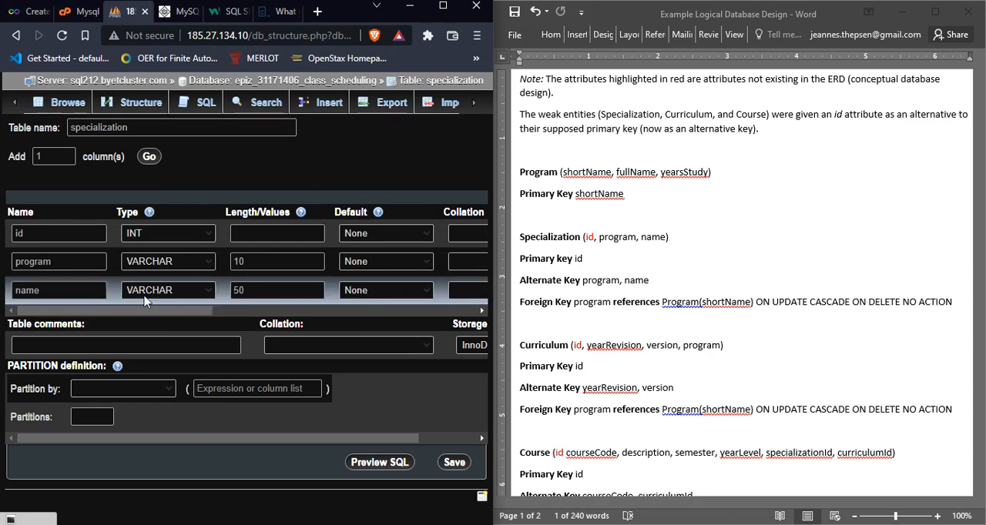
left_click(455, 464)
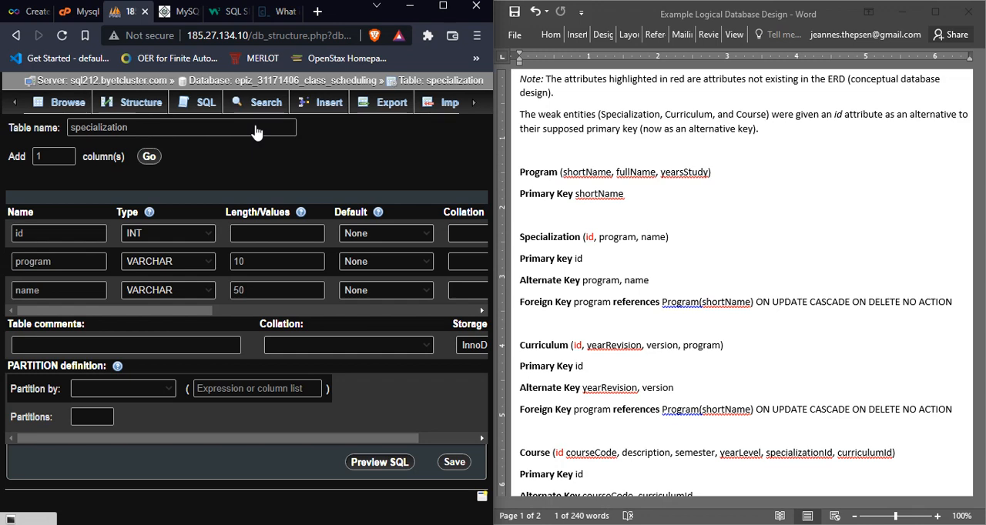
left_click(256, 126)
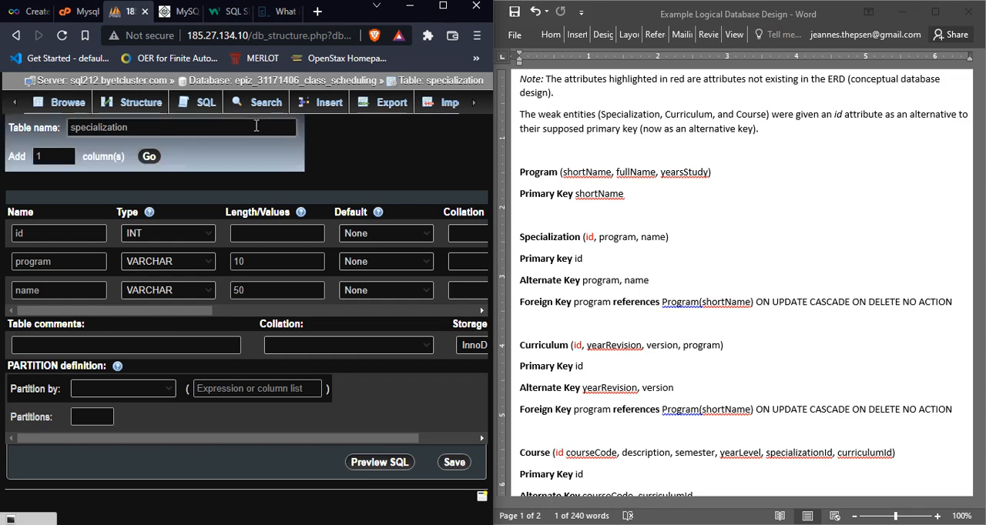
left_click(368, 152)
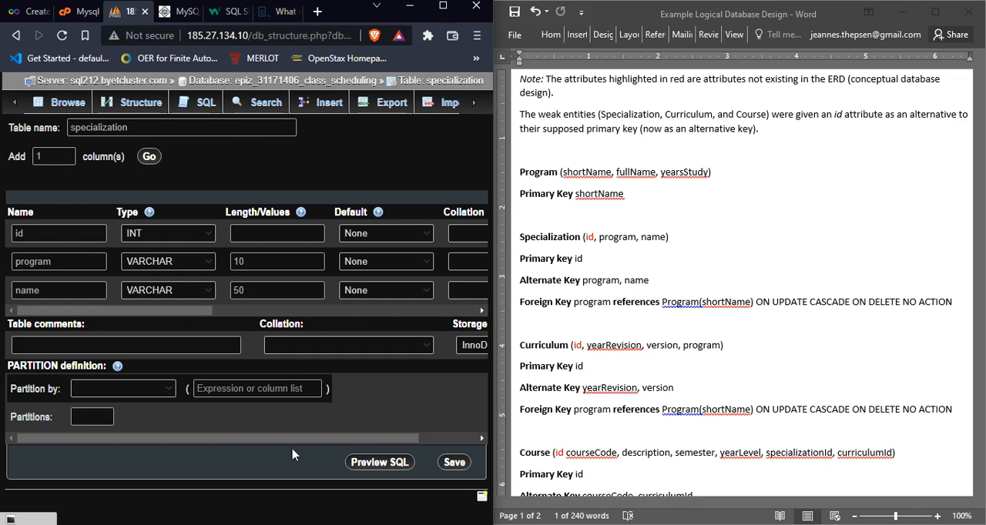
left_click_drag(198, 310, 468, 307)
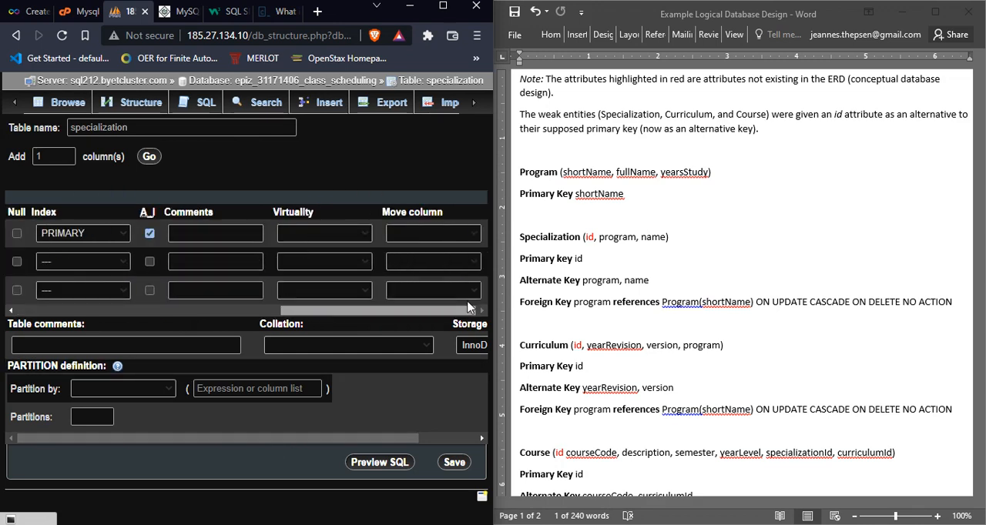
scroll(462, 306, "left", 6)
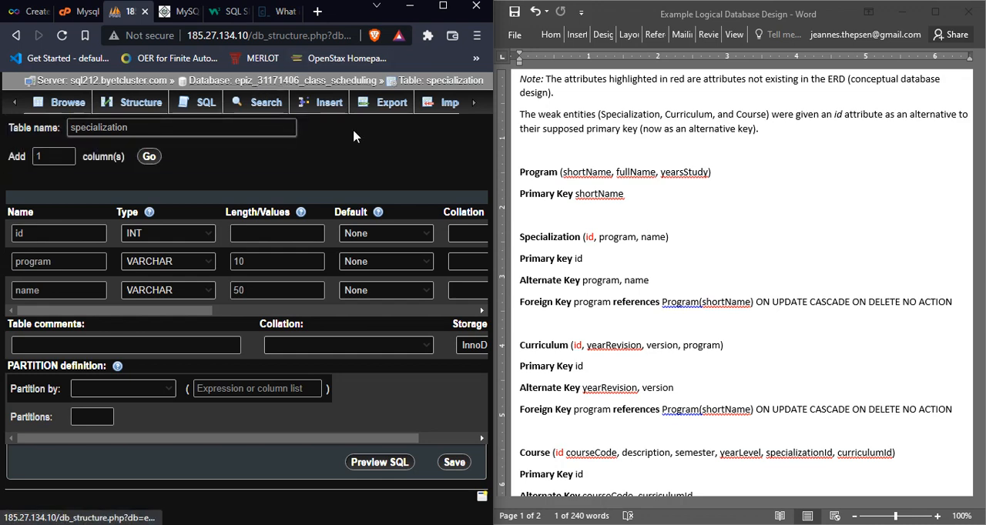
Step: Try to reopen the class_scheduling database in phpMyAdmin from the hosting control panel's MySQL Databases page
left_click(83, 11)
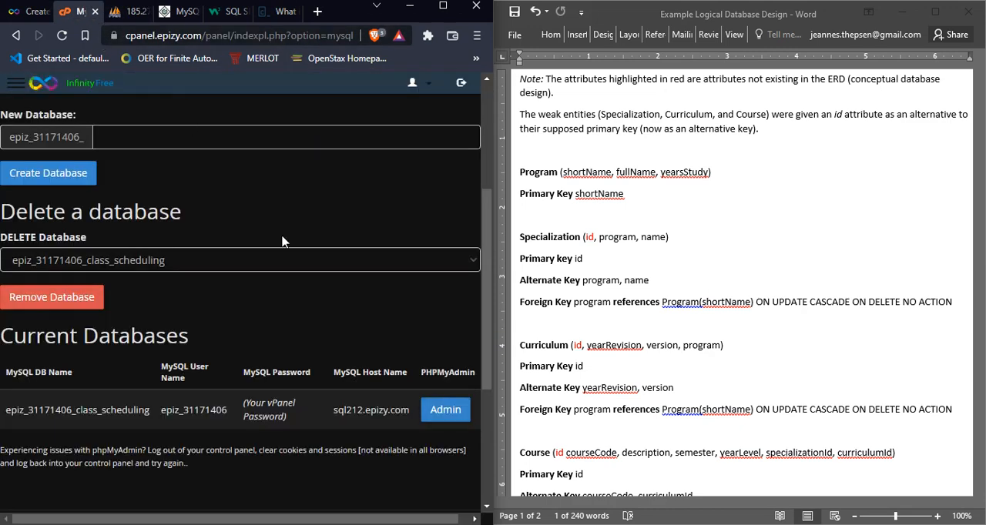
left_click(445, 410)
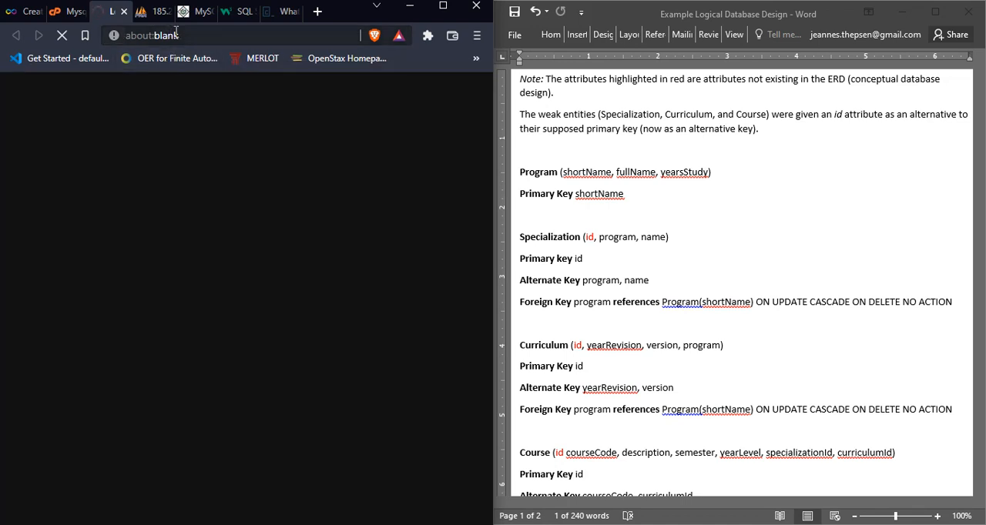
left_click(175, 34)
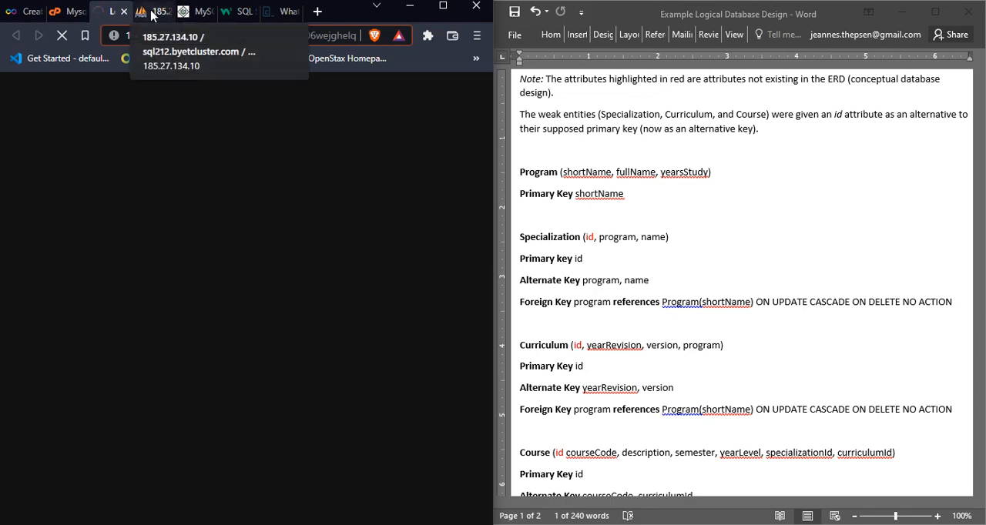
left_click(152, 14)
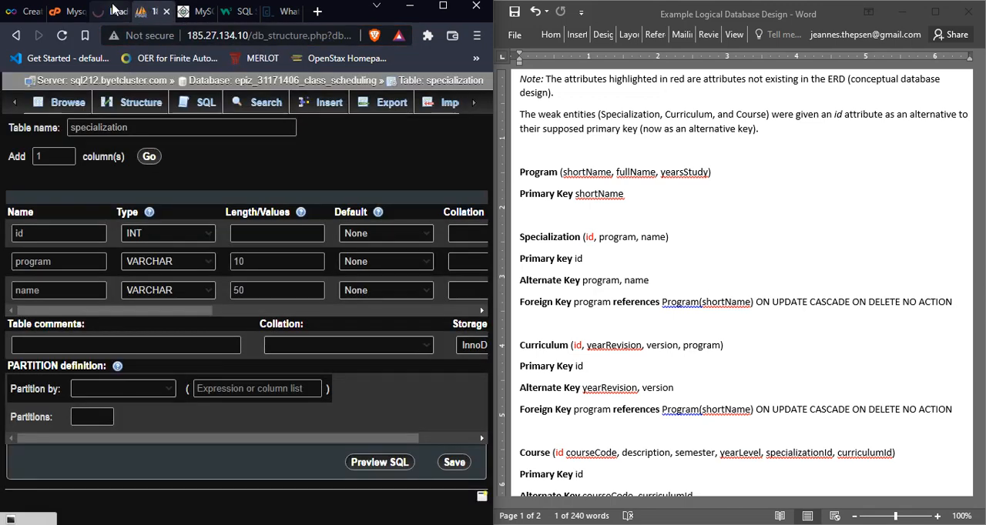
left_click(113, 10)
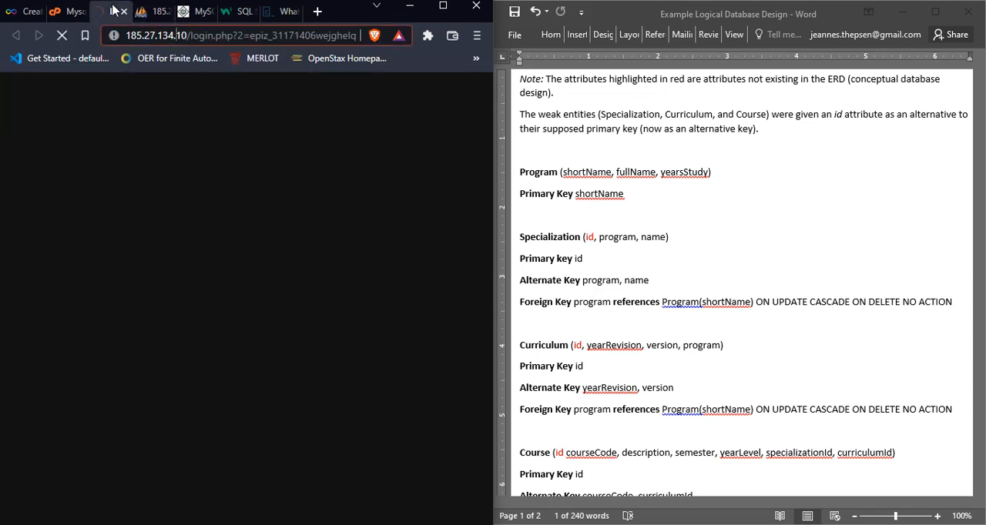
left_click(62, 10)
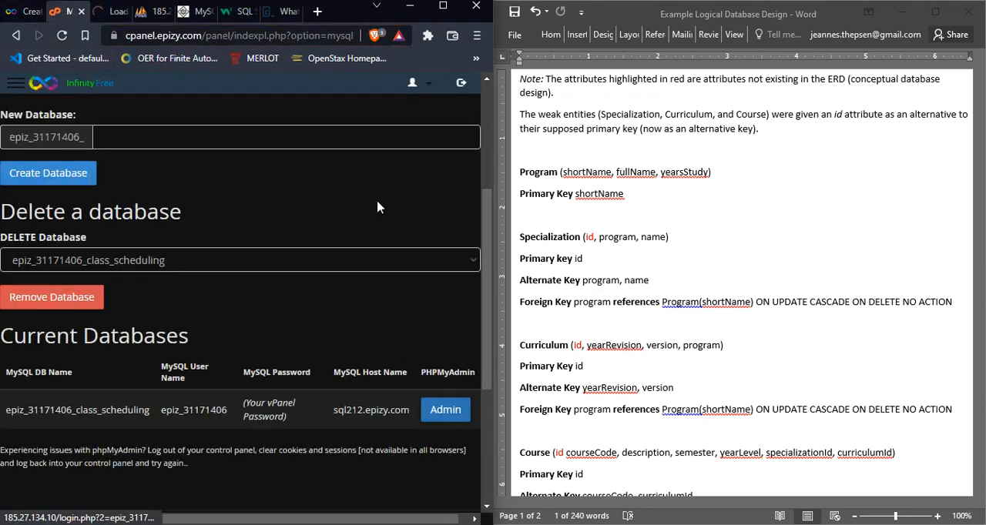
left_click_drag(487, 198, 471, 87)
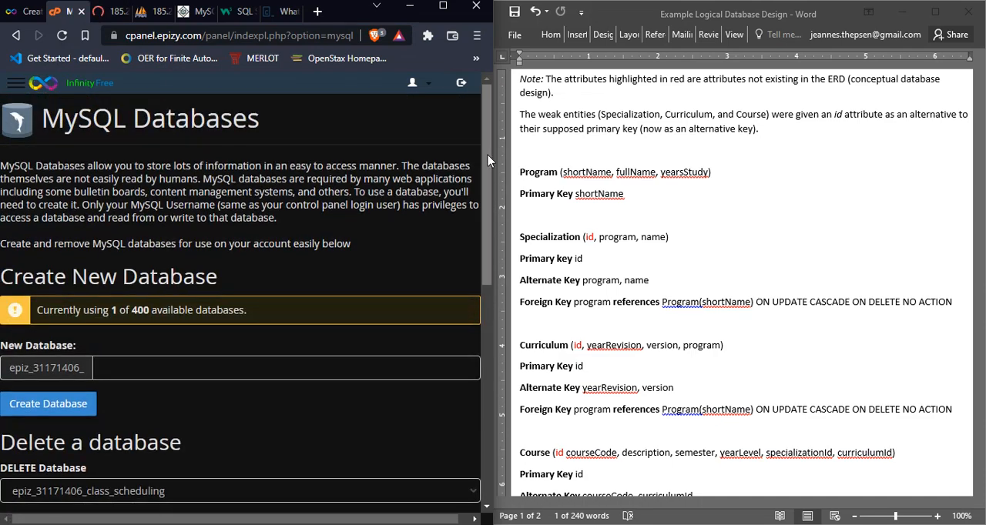
left_click(114, 13)
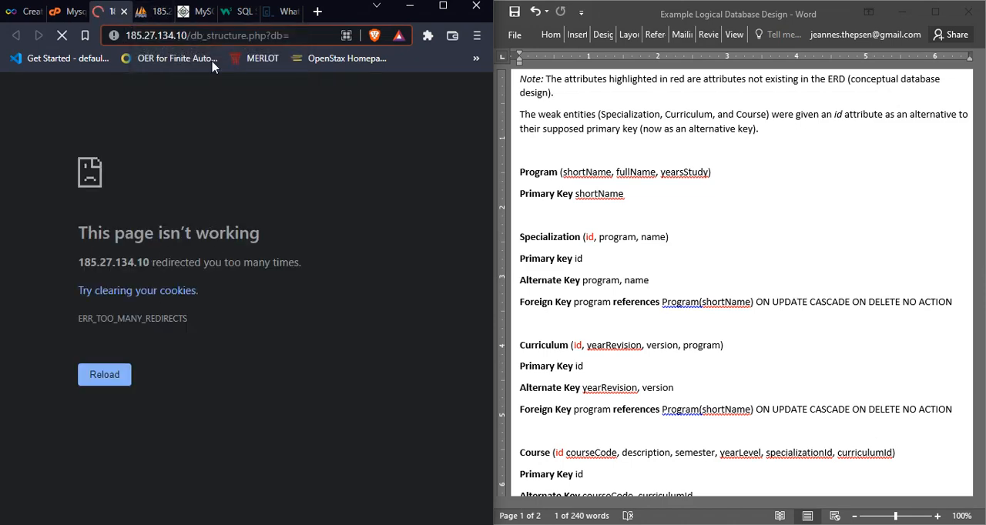
left_click(156, 11)
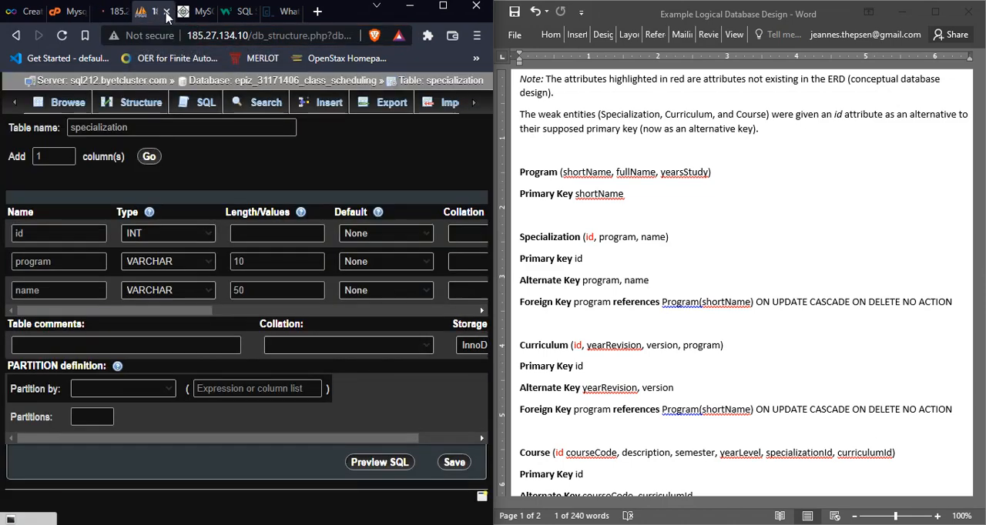
left_click(117, 14)
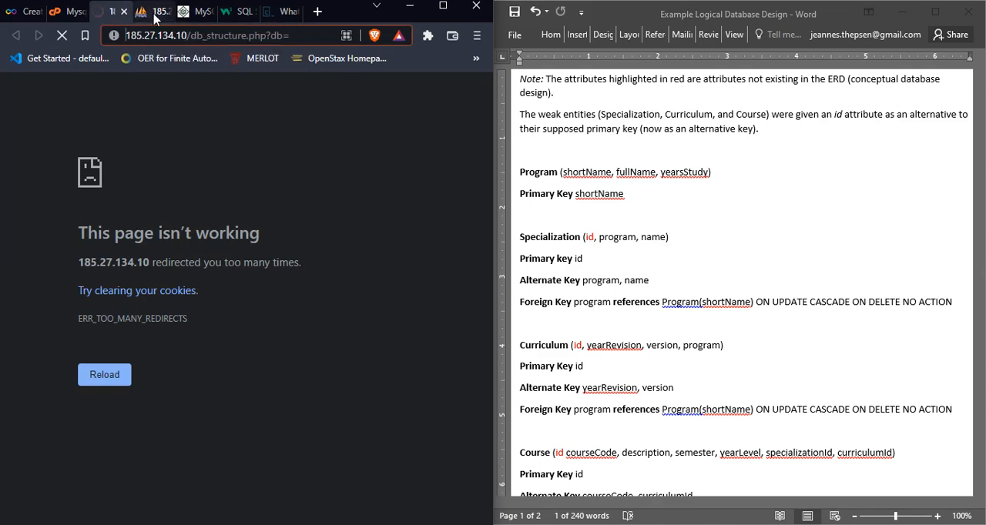
left_click(154, 11)
left_click(241, 37)
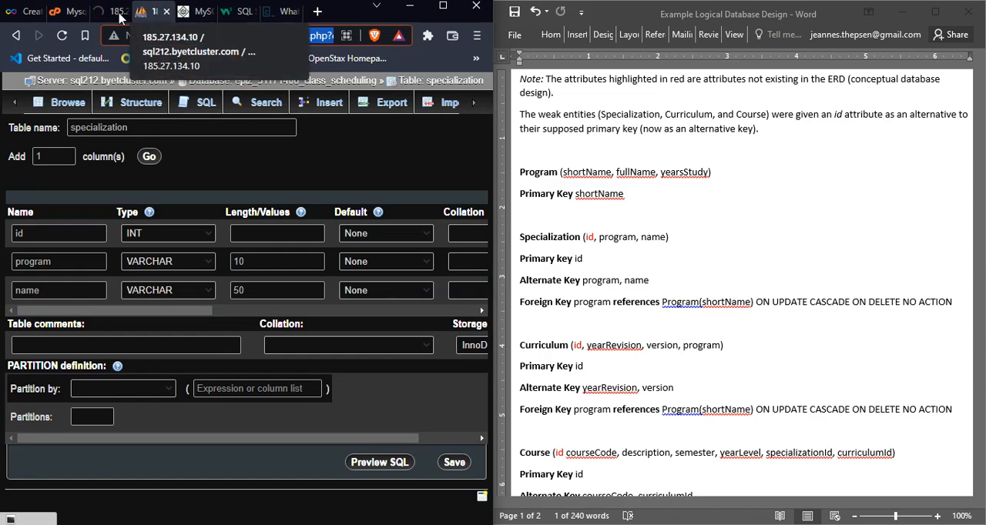
Step: Close both open phpMyAdmin pages and return to the MySQL Databases page of the hosting control panel
left_click(166, 11)
left_click(113, 12)
left_click(126, 12)
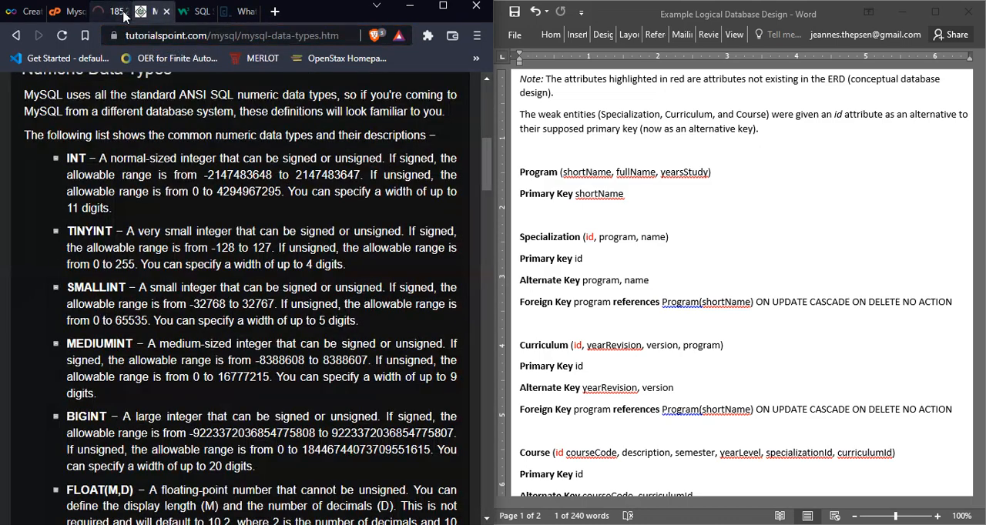
left_click(68, 11)
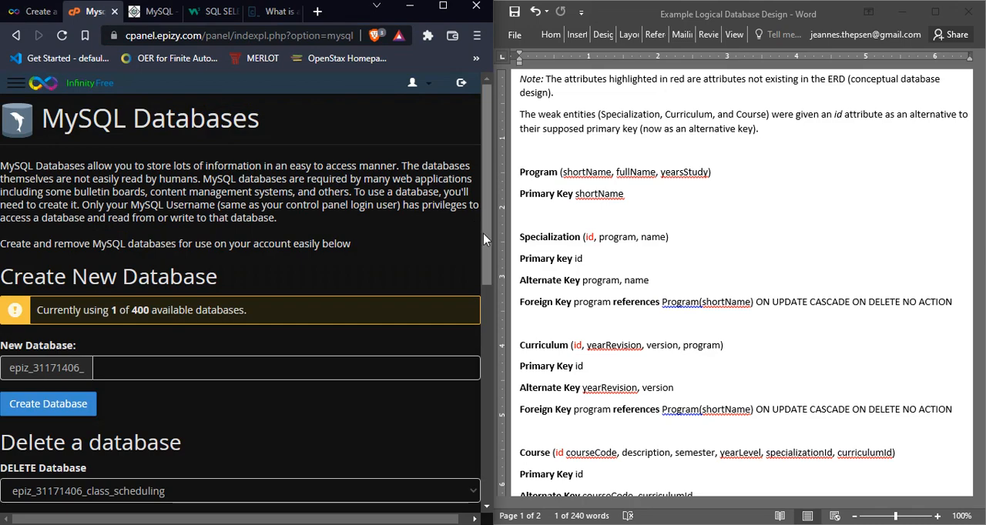
Step: Try once more to launch phpMyAdmin for the class_scheduling database, and close the loading page
scroll(490, 293, "down", 2)
scroll(491, 326, "up", 2)
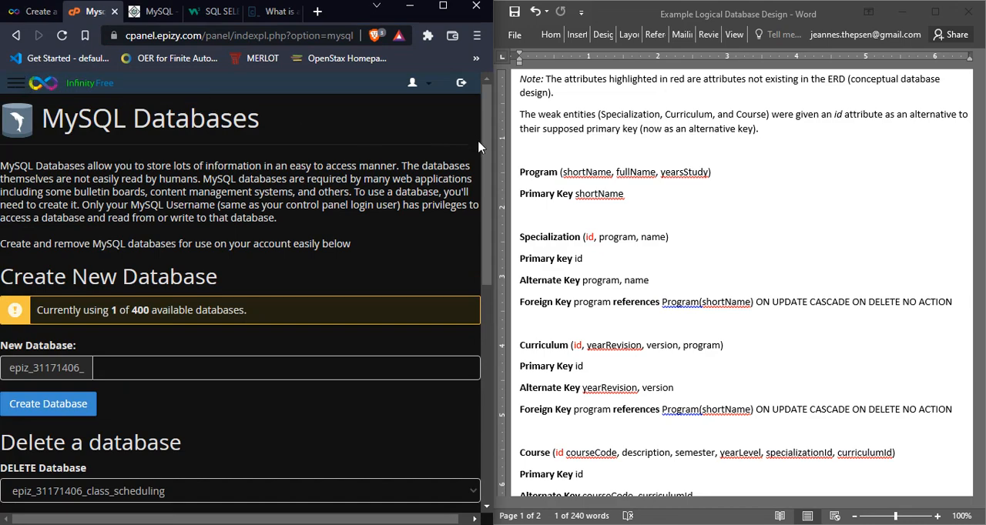
scroll(478, 147, "down", 5)
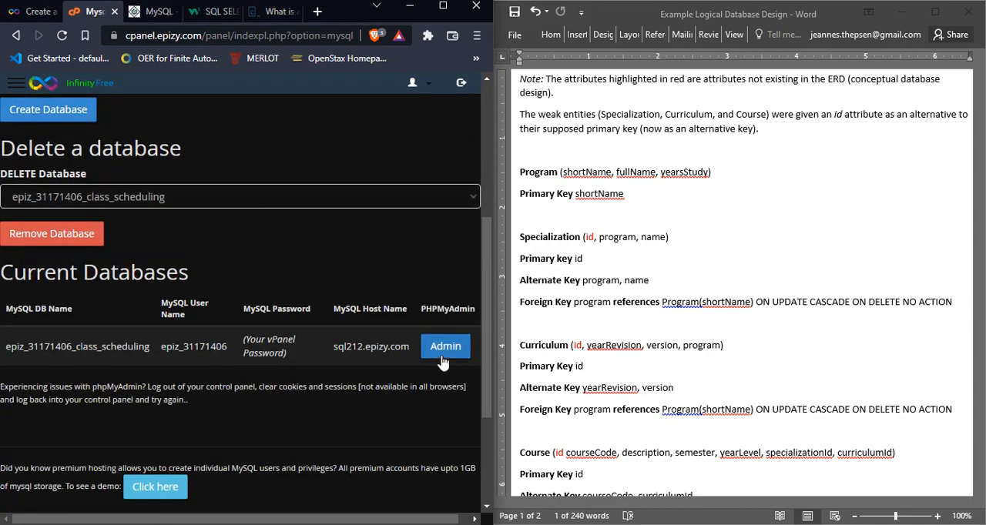
left_click(443, 360)
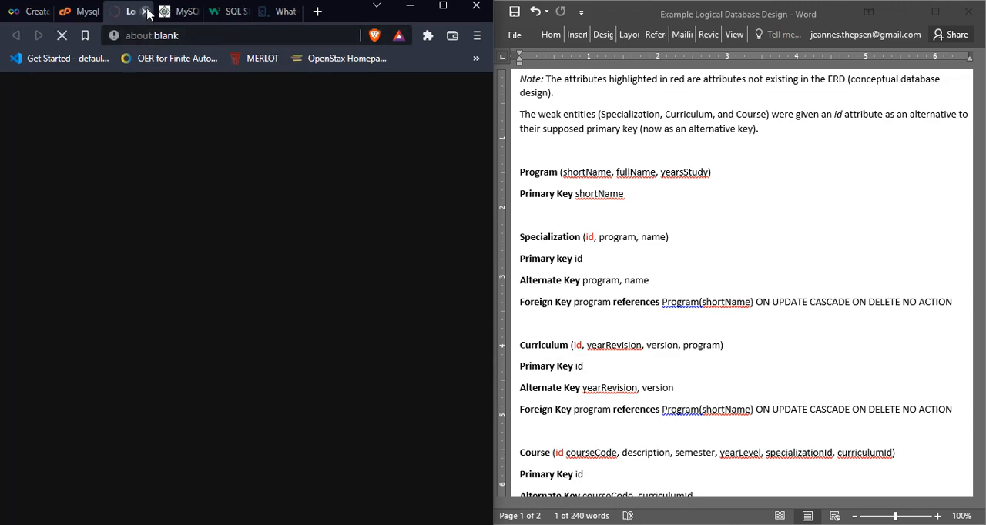
left_click(146, 12)
left_click_drag(482, 339, 464, 194)
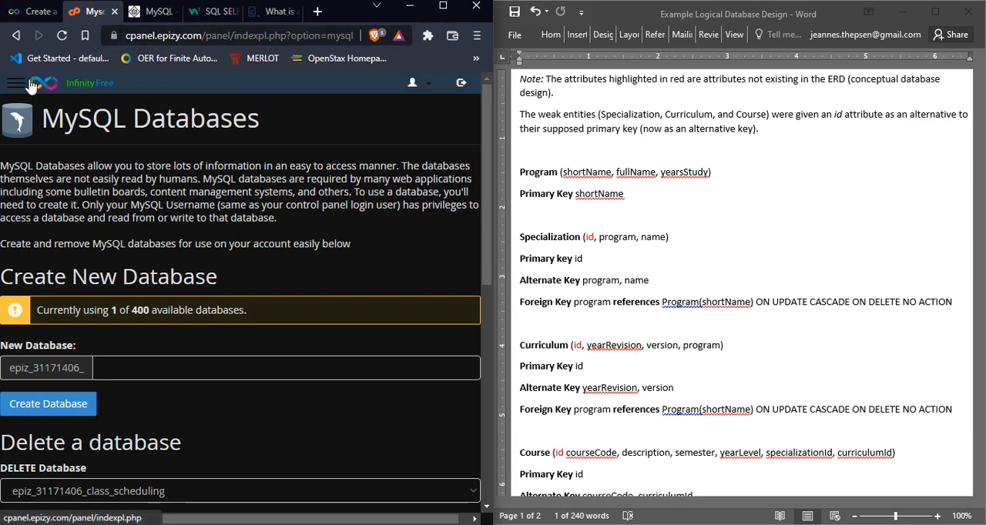
Step: Go to the InfinityFree hosting accounts list and close the old MySQL Databases control panel page
left_click(31, 11)
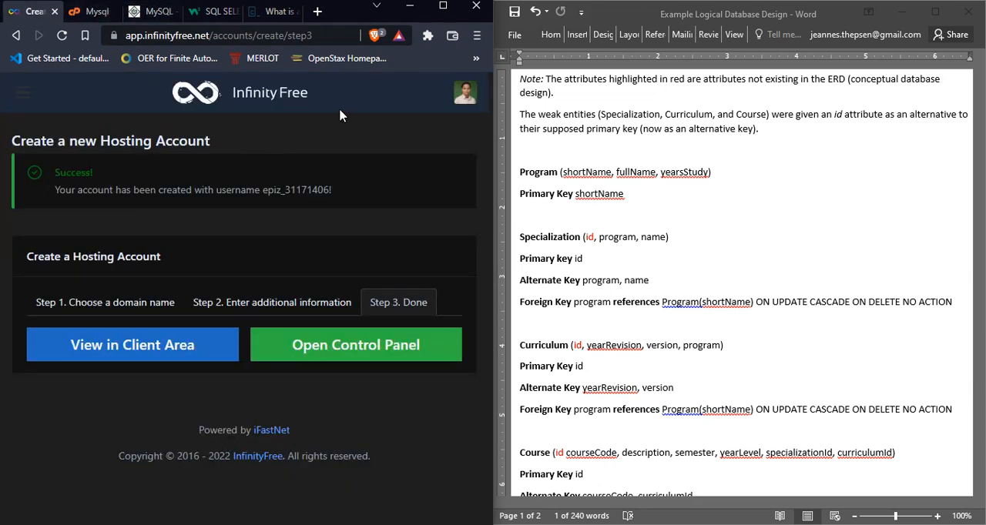
left_click(465, 93)
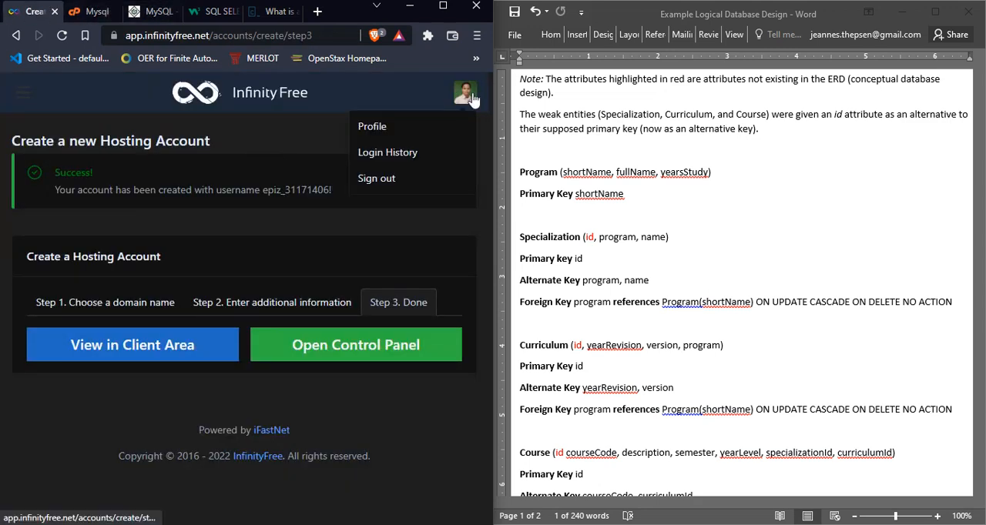
left_click(23, 96)
left_click(60, 180)
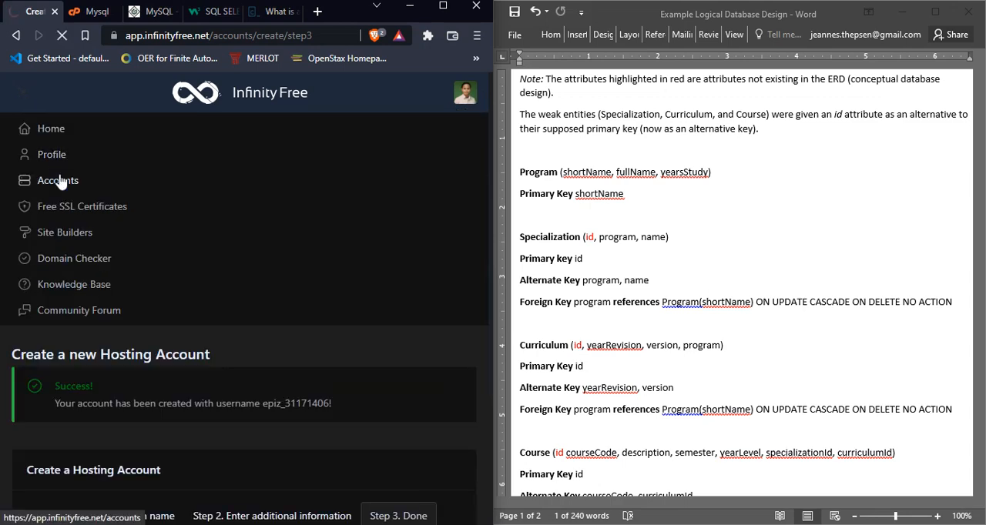
left_click(115, 13)
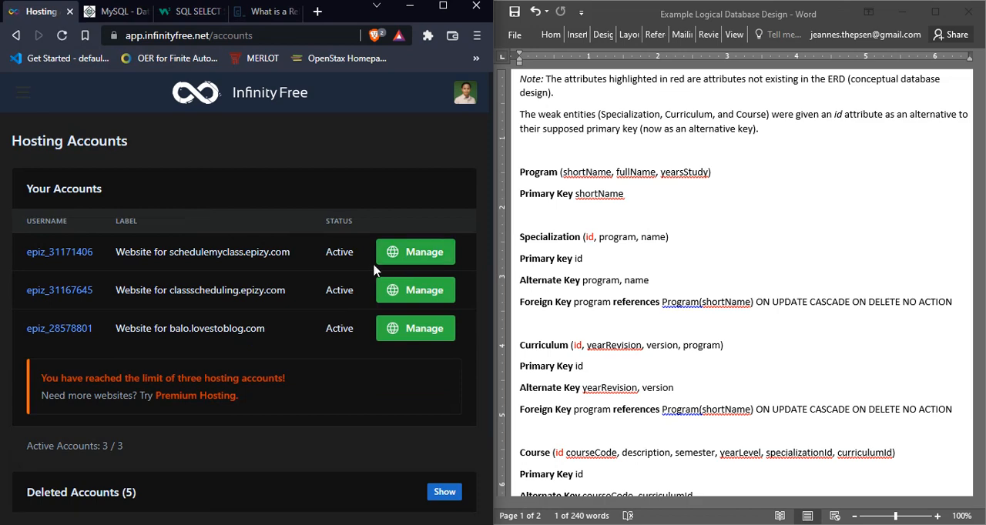
Step: Open the control panel of the schedulemyclass.epizy.com hosting account and connect to the class_scheduling database in phpMyAdmin
left_click(410, 254)
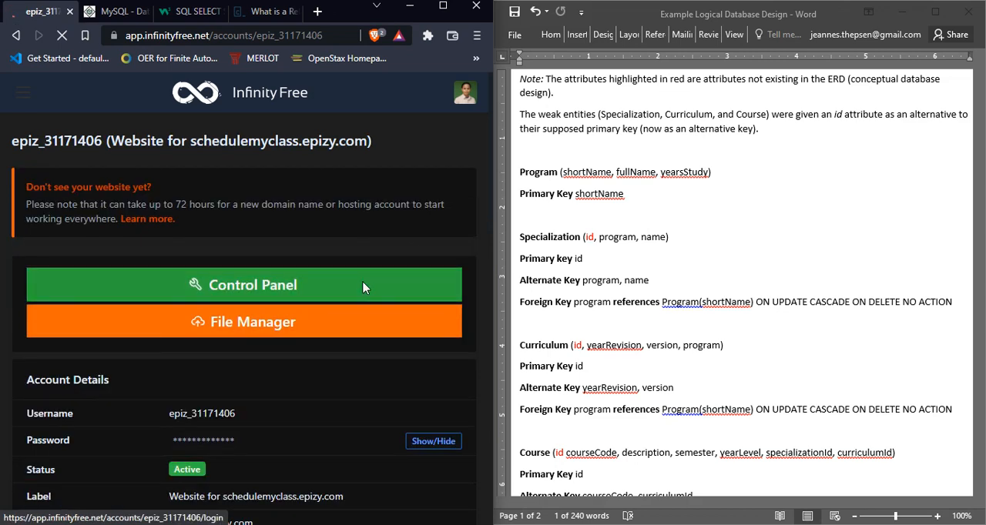
left_click(365, 288)
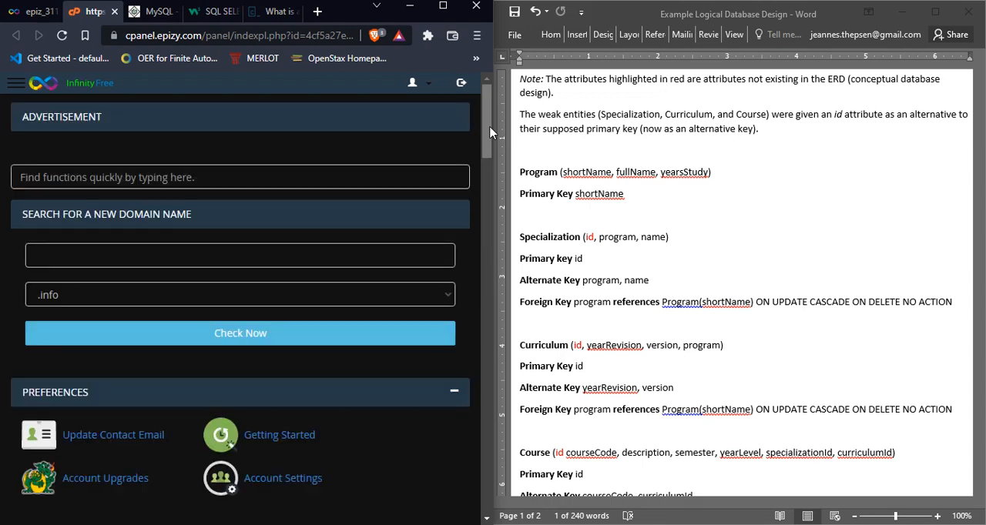
left_click_drag(488, 131, 485, 206)
left_click(117, 297)
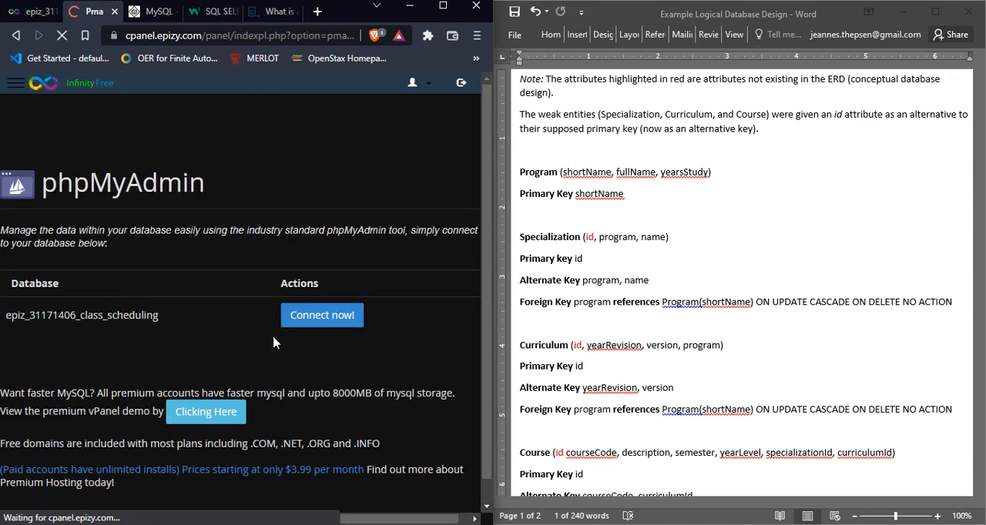
left_click(323, 316)
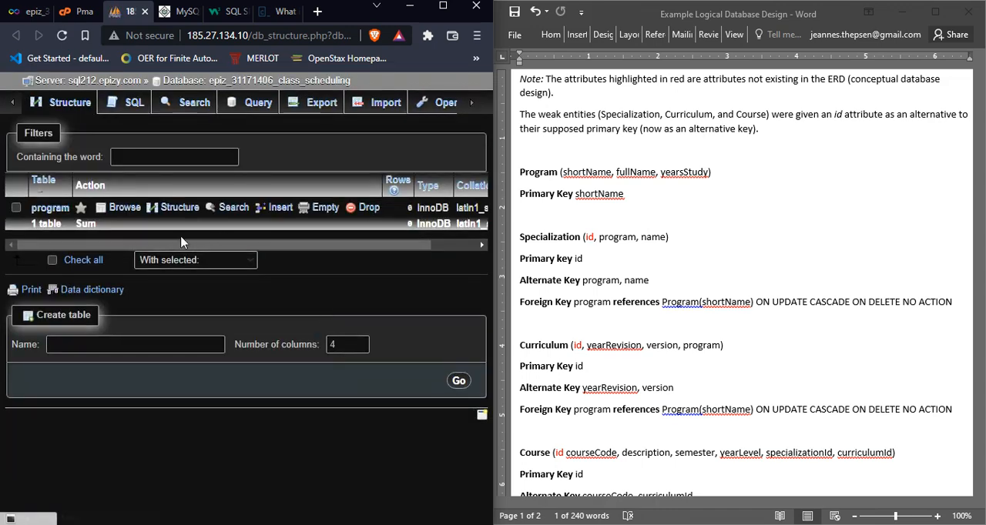
left_click(81, 10)
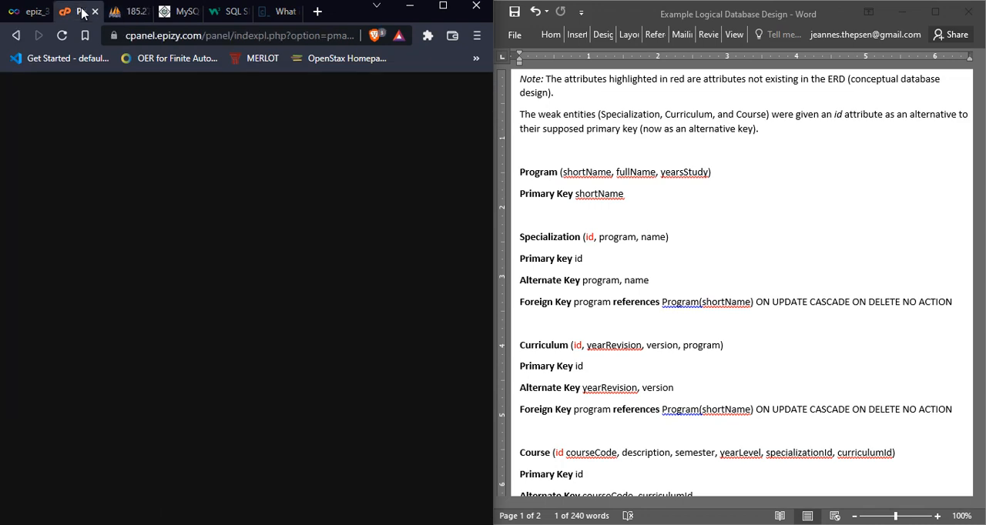
left_click(30, 11)
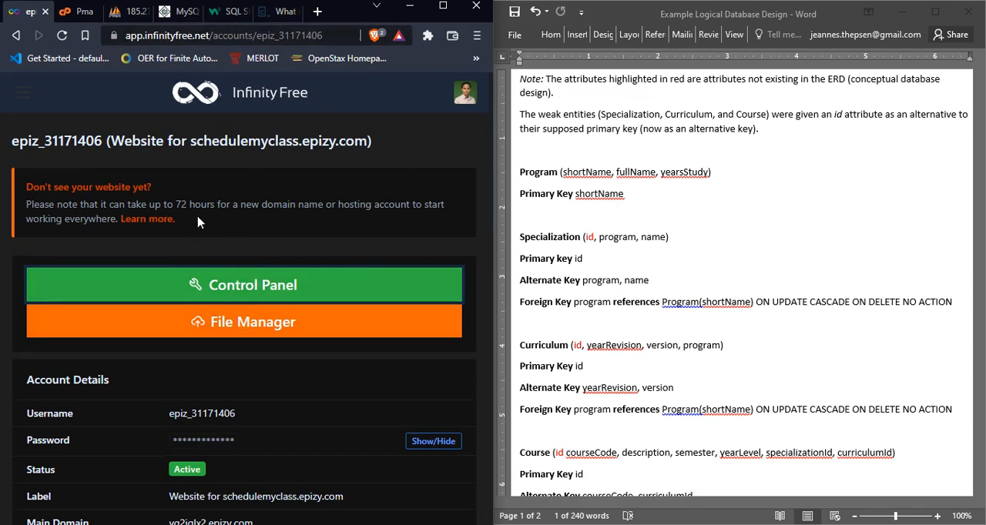
left_click(83, 14)
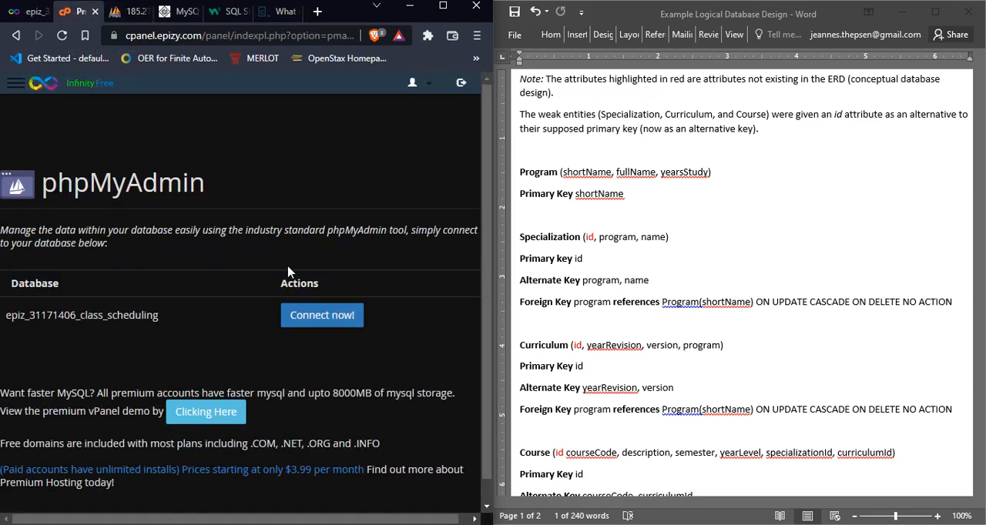
left_click(131, 12)
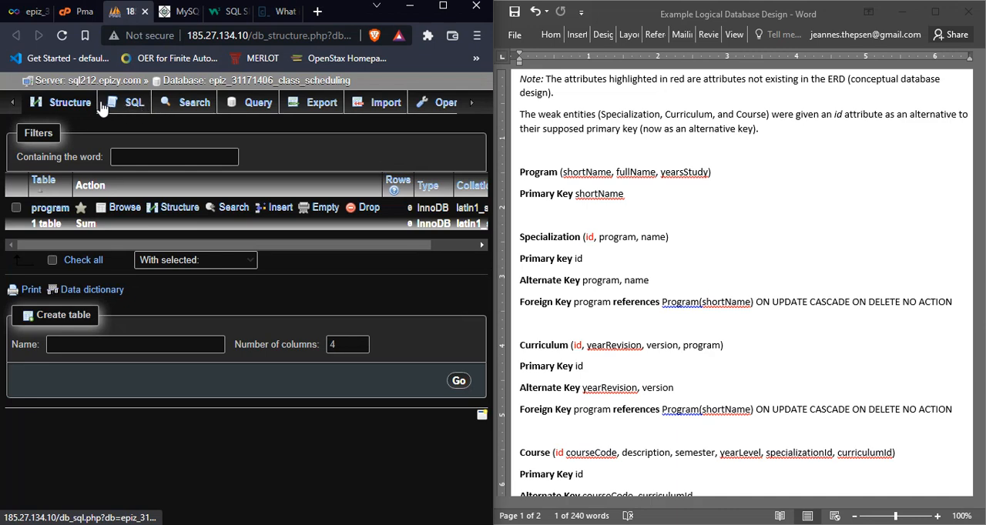
Step: Start a new table named specialization with 3 columns in the class_scheduling database
left_click(196, 344)
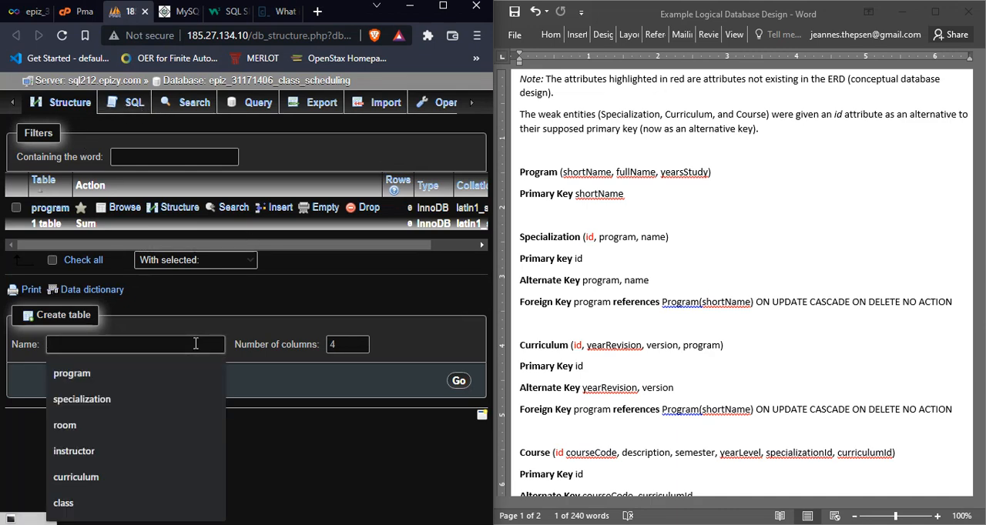
type("speci")
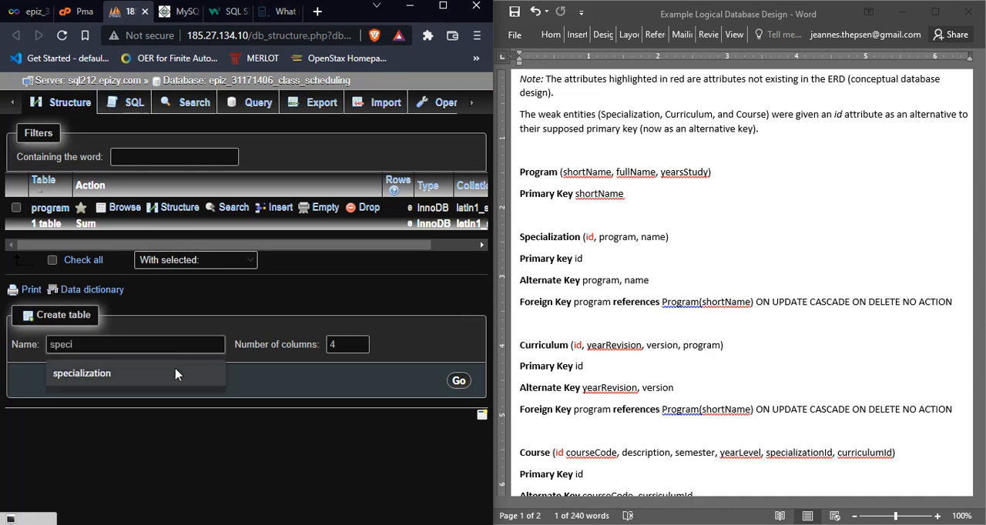
left_click(178, 375)
left_click(347, 344)
left_click(364, 348)
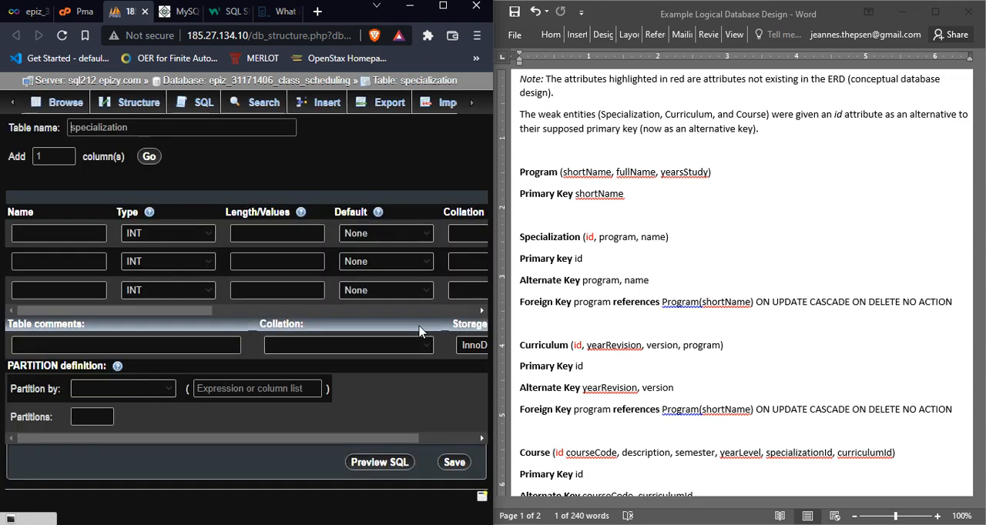
Step: Name the three columns of the specialization table id, program and name
left_click(42, 233)
type("id")
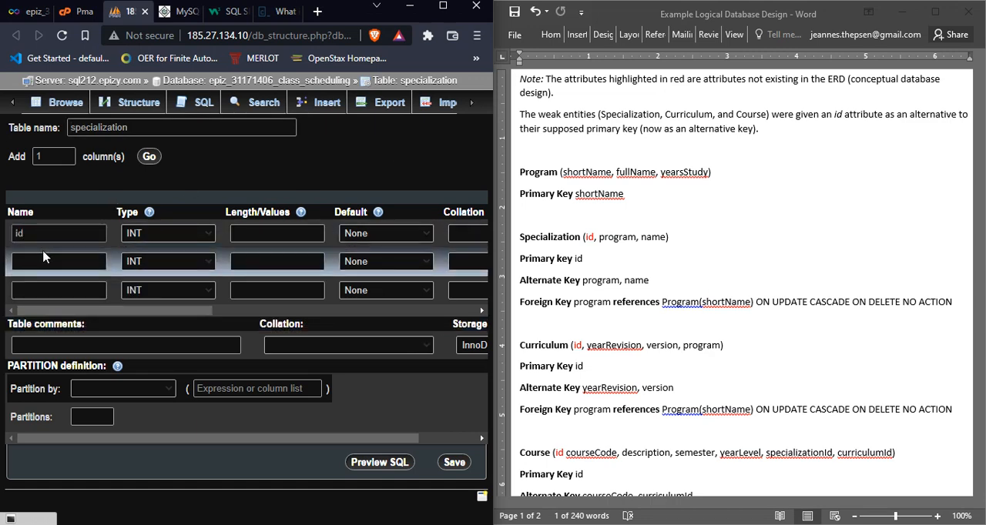
left_click(59, 263)
type("program")
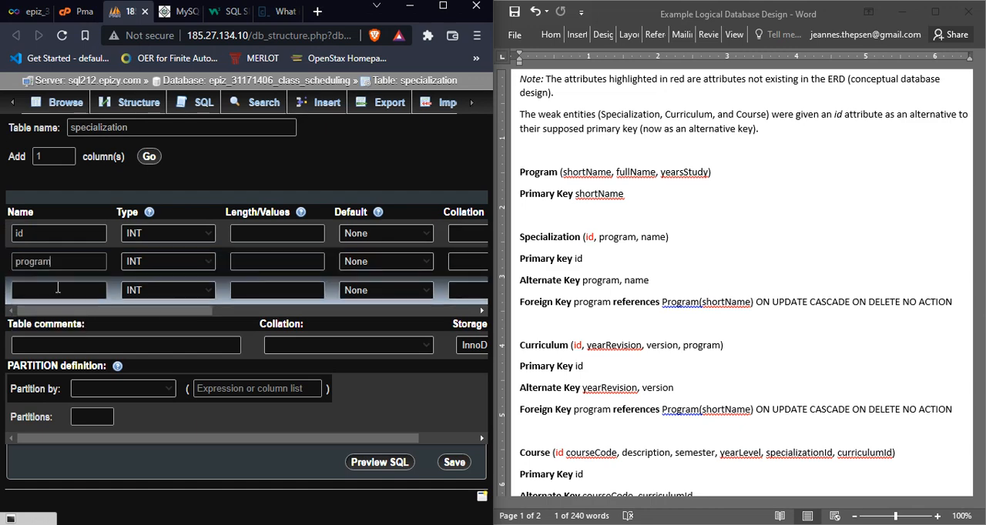
left_click(58, 290)
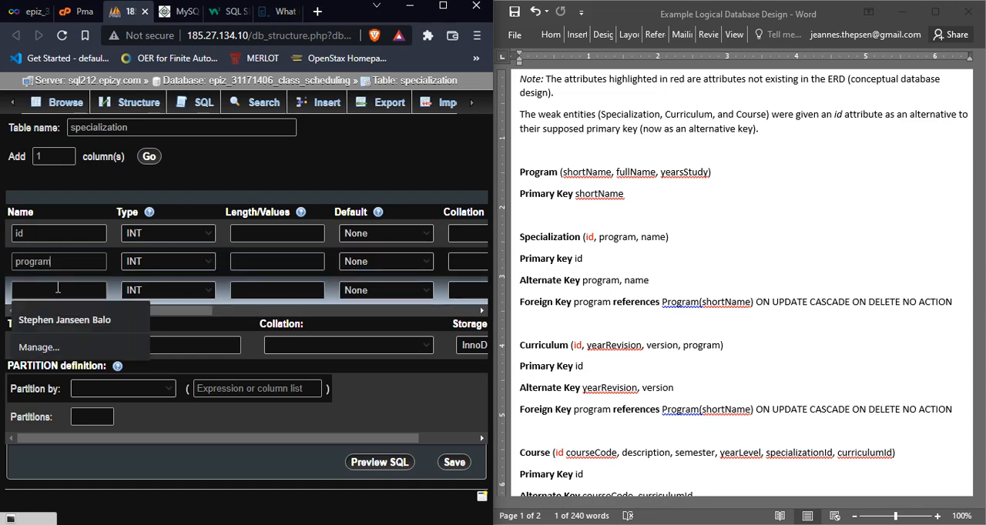
type("anme")
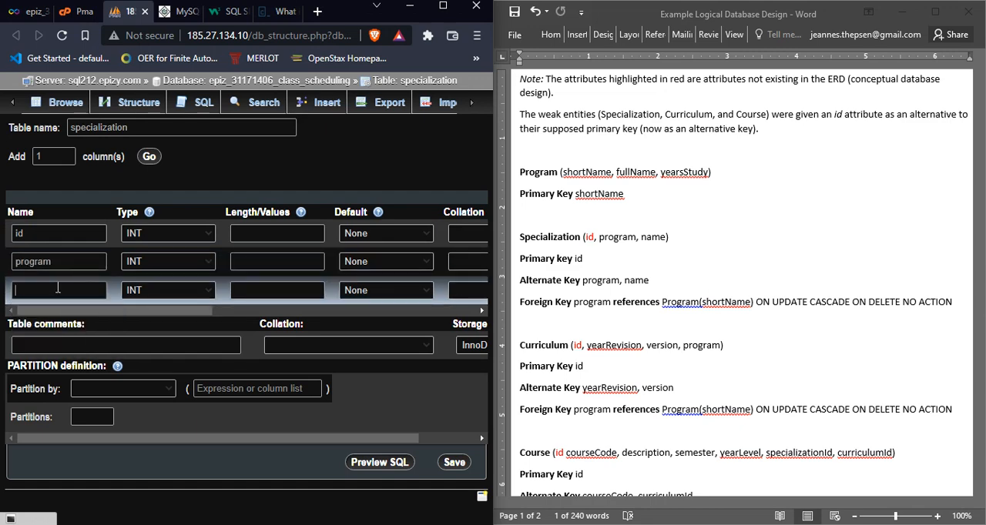
type("name")
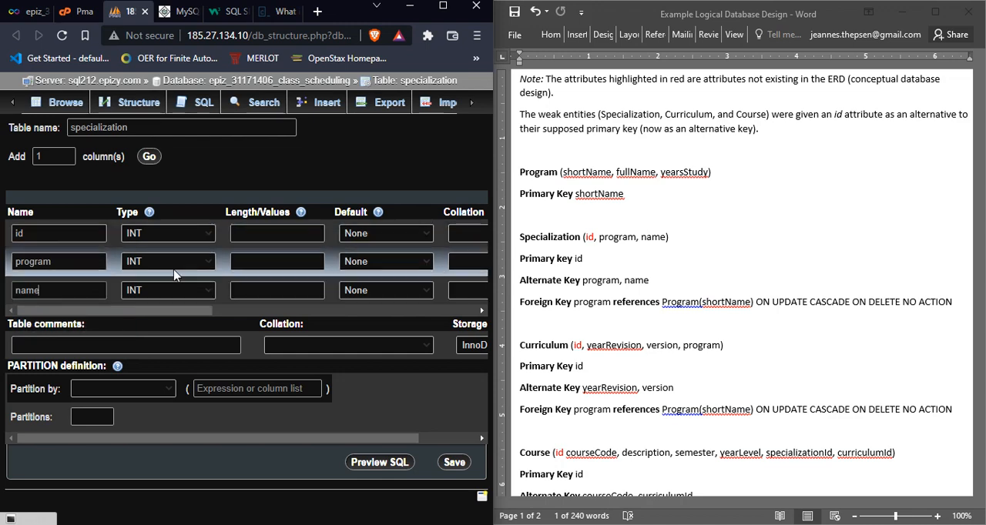
Step: Set the program column to VARCHAR with length 10 and the name column to VARCHAR with length 50
left_click(185, 267)
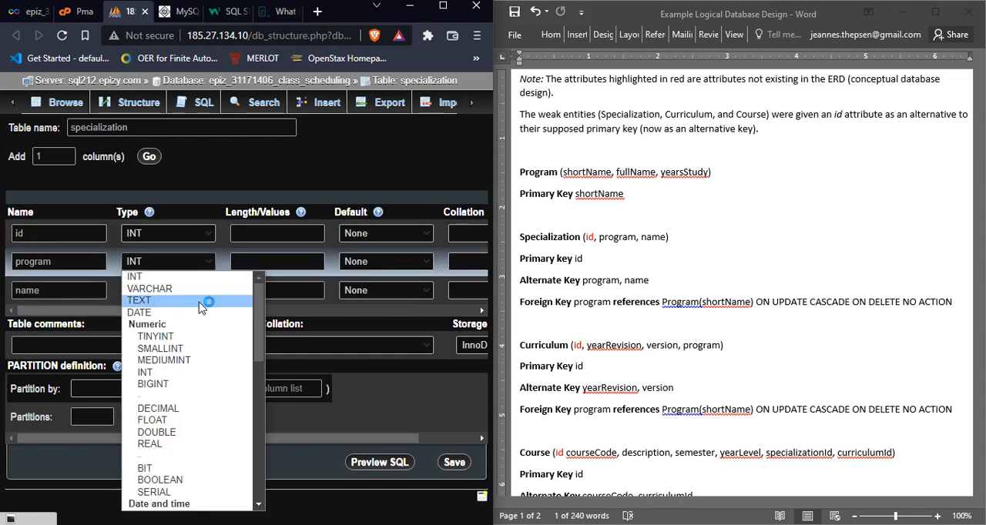
left_click(198, 291)
left_click(198, 290)
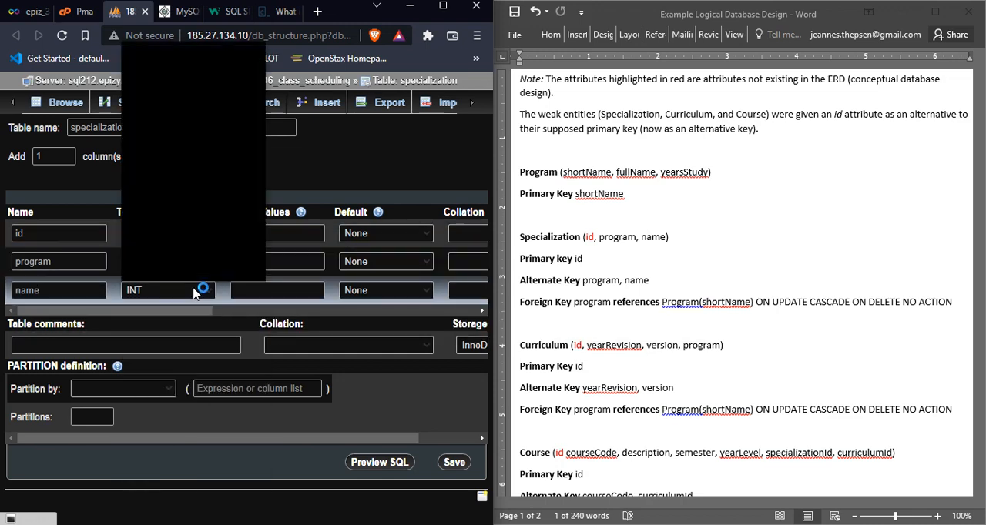
left_click(171, 59)
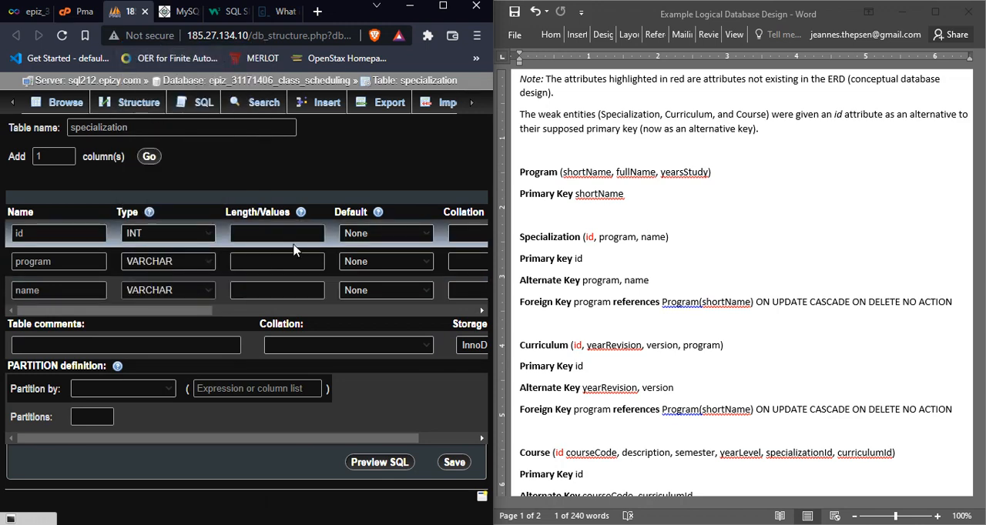
left_click(282, 263)
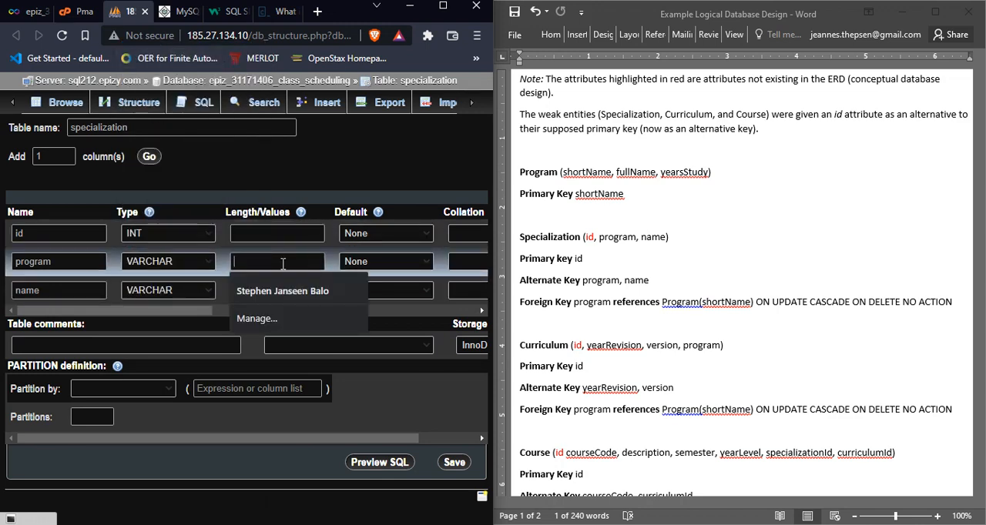
type("10")
left_click(275, 286)
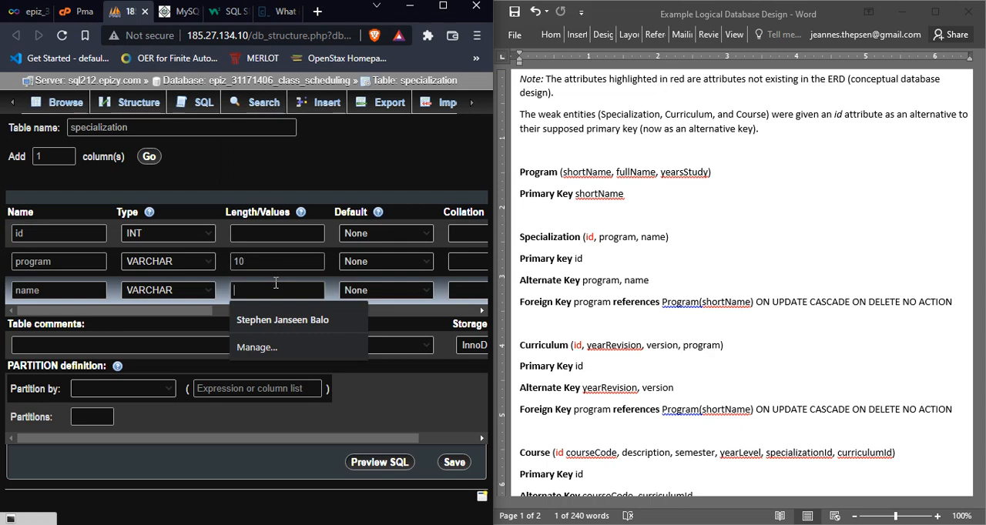
type("50")
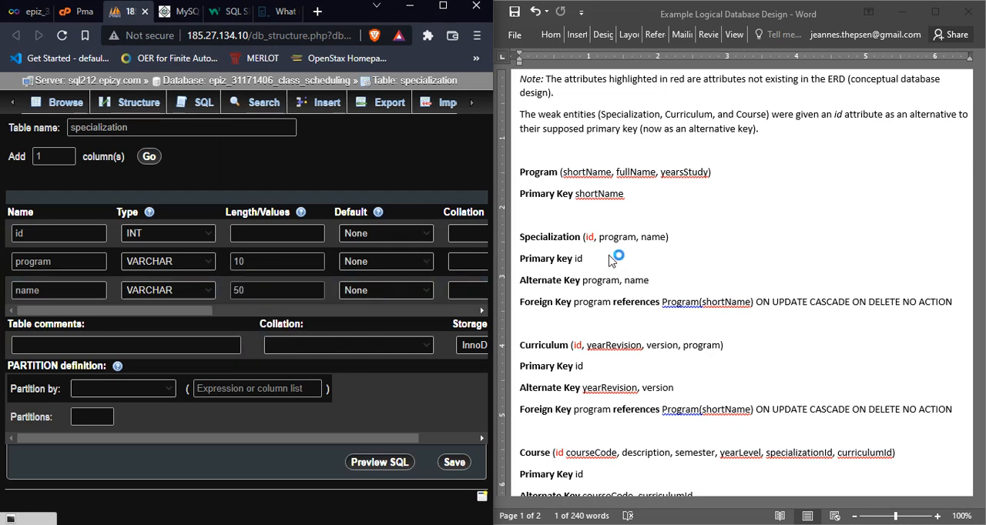
Step: Check the column lengths against the data types in the Example Data Dictionary document in Word, and return to the table form
left_click(635, 267)
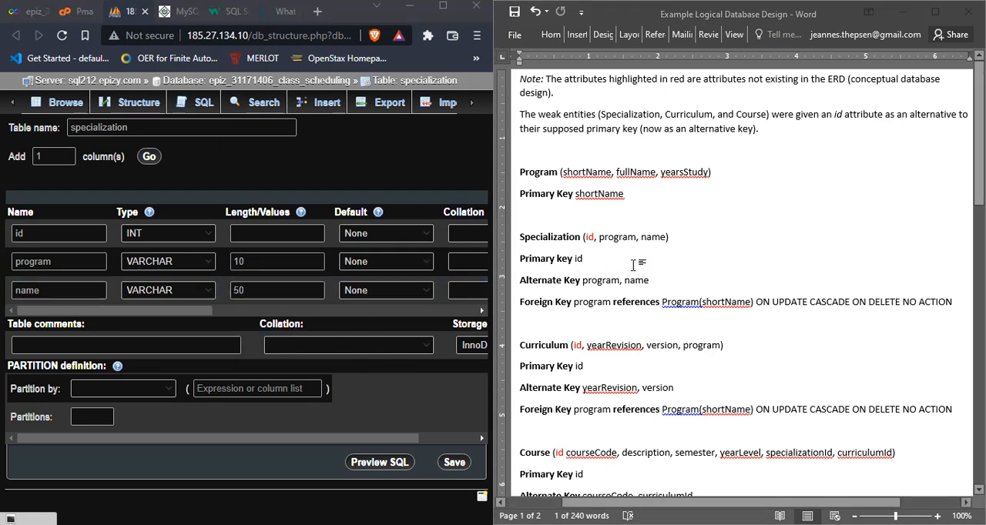
key("alt+Tab")
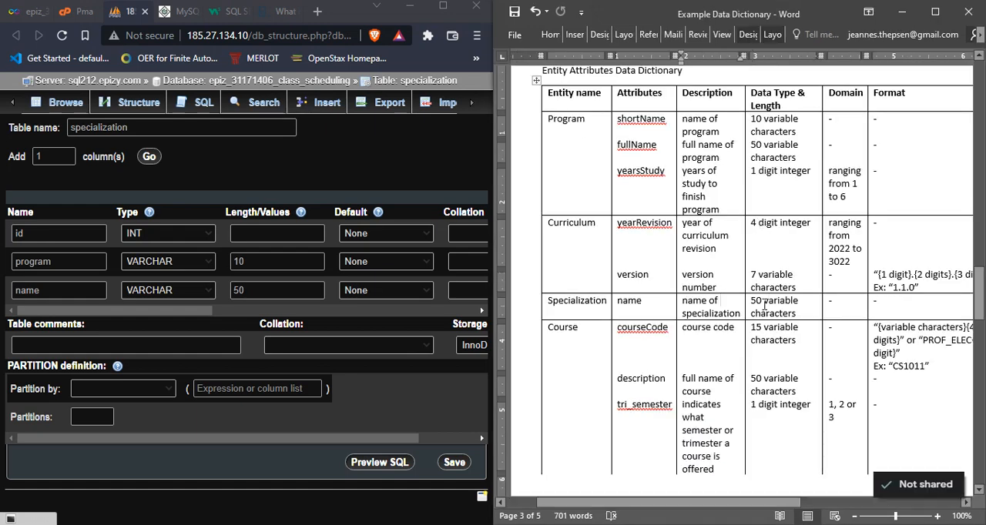
left_click(766, 306)
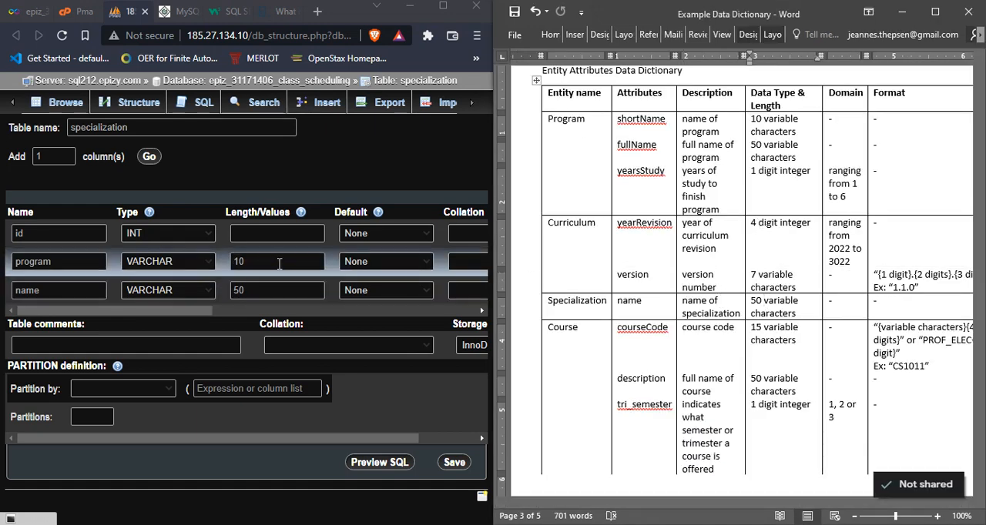
left_click(280, 263)
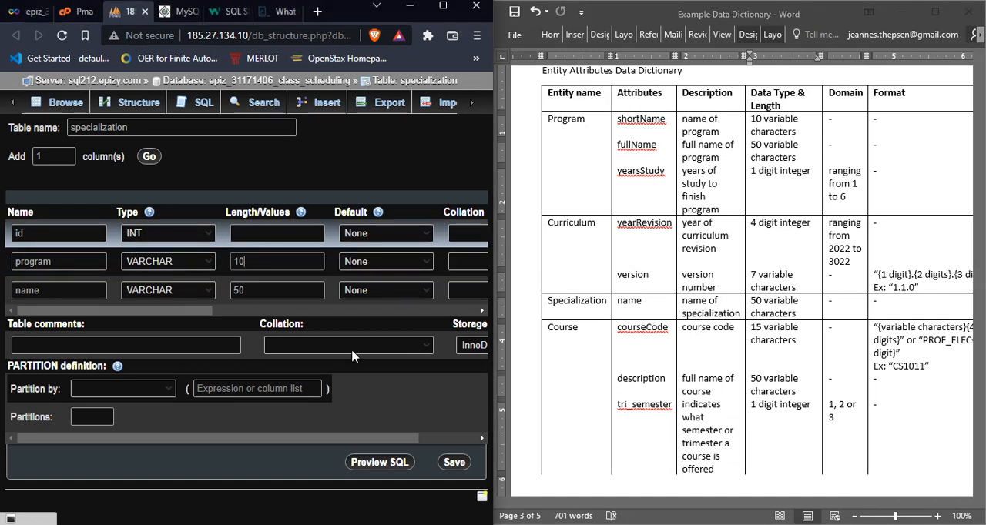
Step: Give the id column the UNSIGNED attribute and make it the PRIMARY index
left_click_drag(201, 311, 322, 320)
left_click(339, 232)
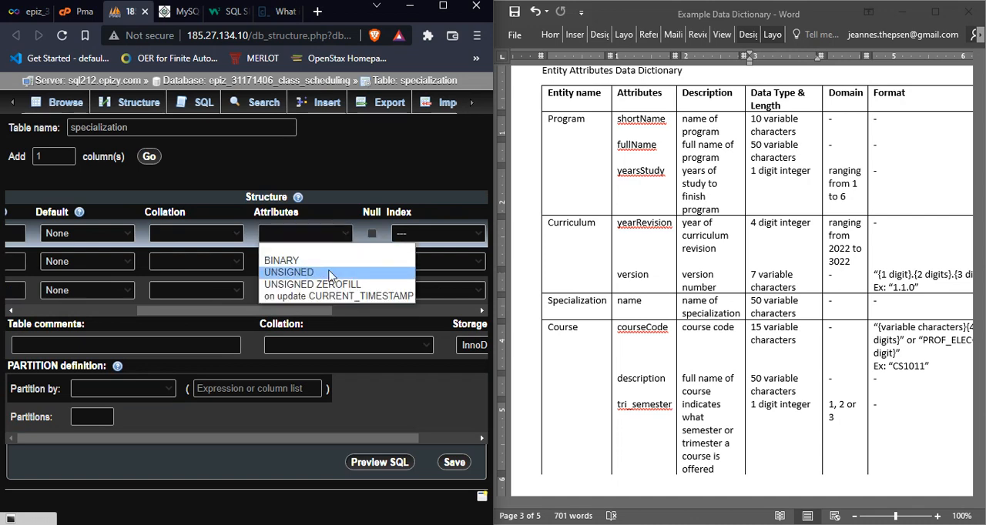
left_click(330, 273)
scroll(277, 237, "right", 3)
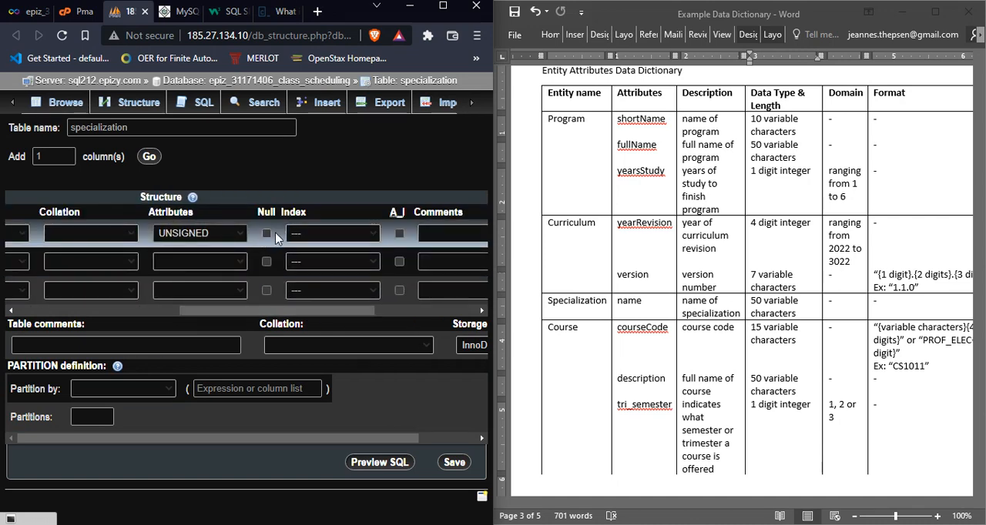
left_click(327, 236)
left_click(328, 260)
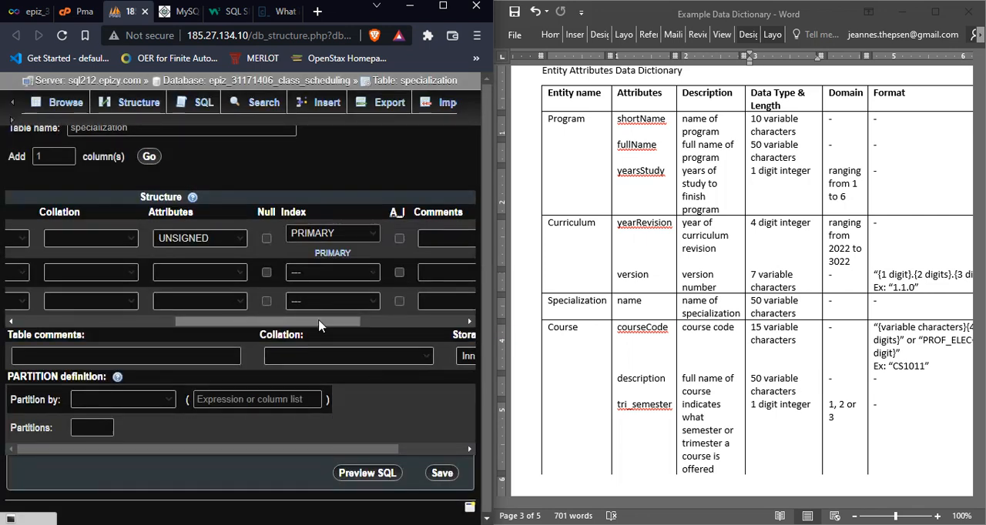
Step: Enable auto-increment for the id column and save the specialization table
left_click_drag(319, 322, 383, 327)
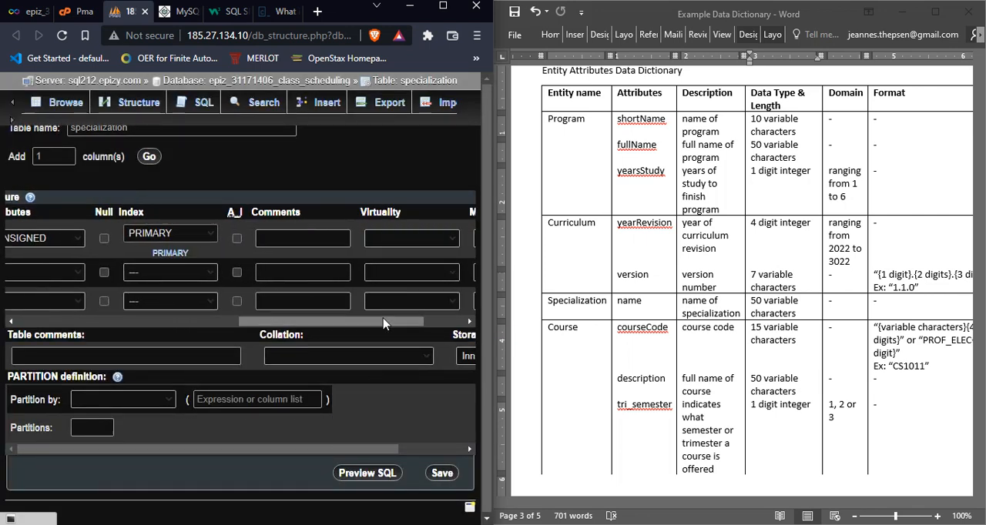
left_click(237, 239)
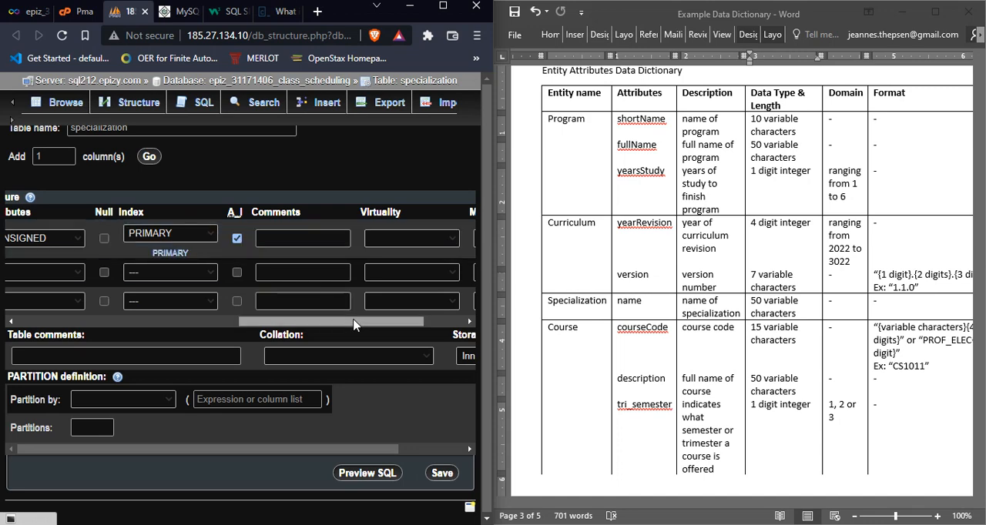
left_click_drag(365, 324, 143, 326)
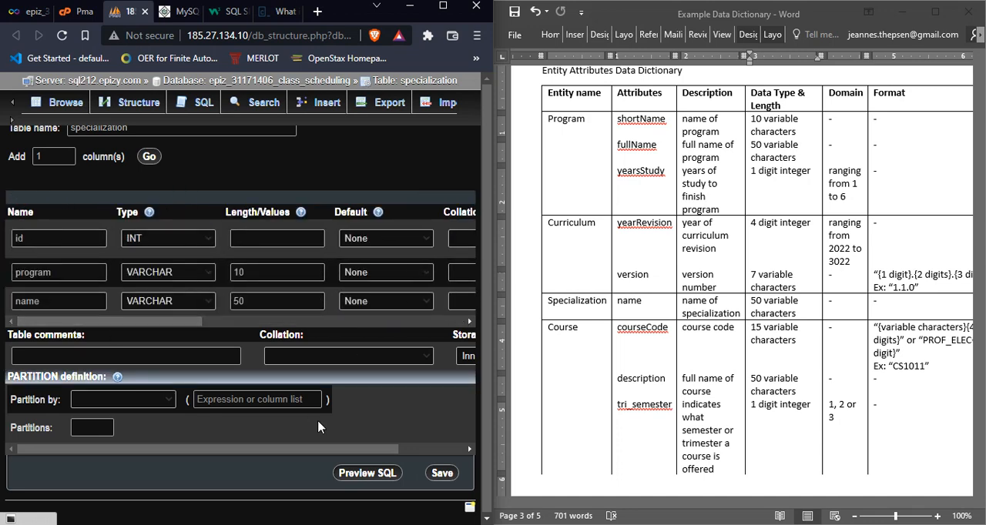
left_click(443, 473)
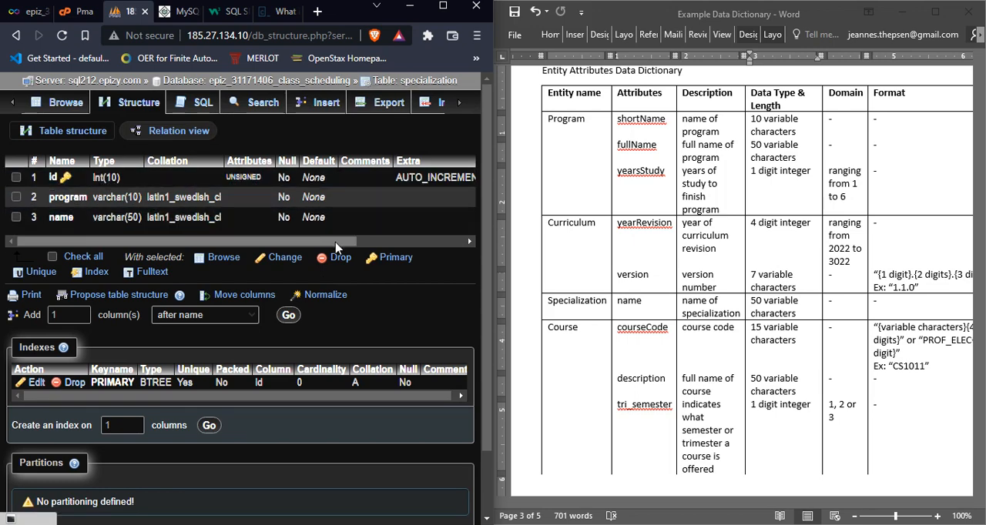
Step: Compare the saved id column's definition with the unsigned INT range on the tutorialspoint MySQL data types page
mouse_move(337, 241)
left_mouse_down()
mouse_move(426, 242)
mouse_move(339, 242)
left_mouse_up()
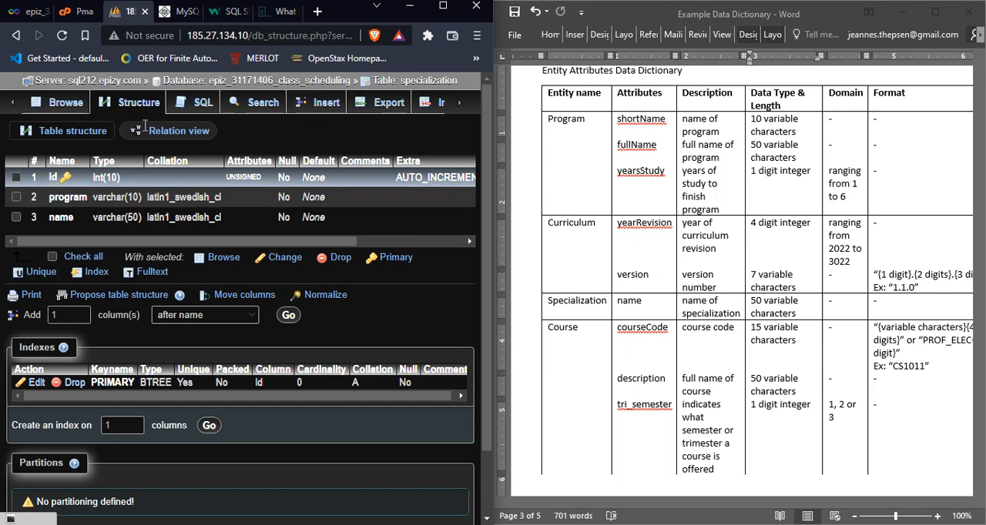
left_click(177, 11)
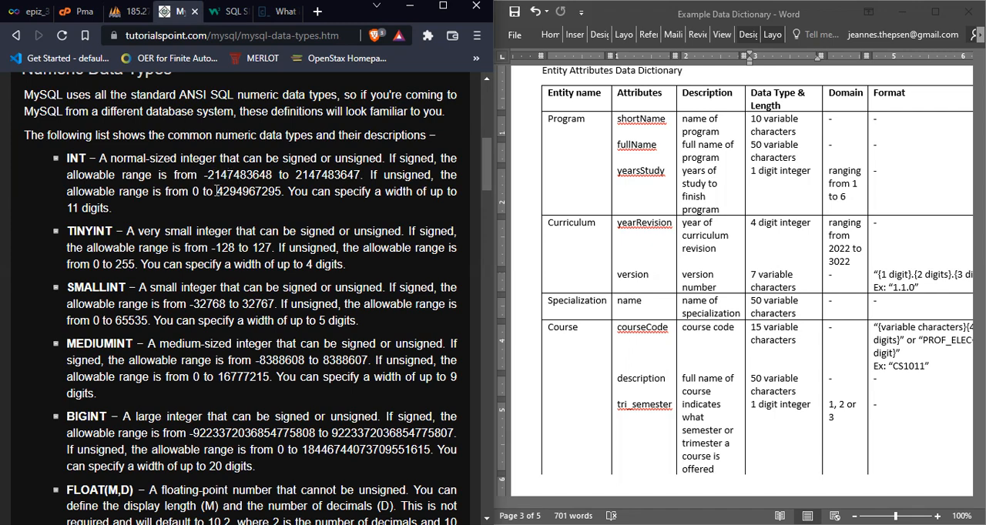
mouse_move(217, 190)
left_mouse_down()
mouse_move(283, 194)
mouse_move(217, 192)
left_mouse_up()
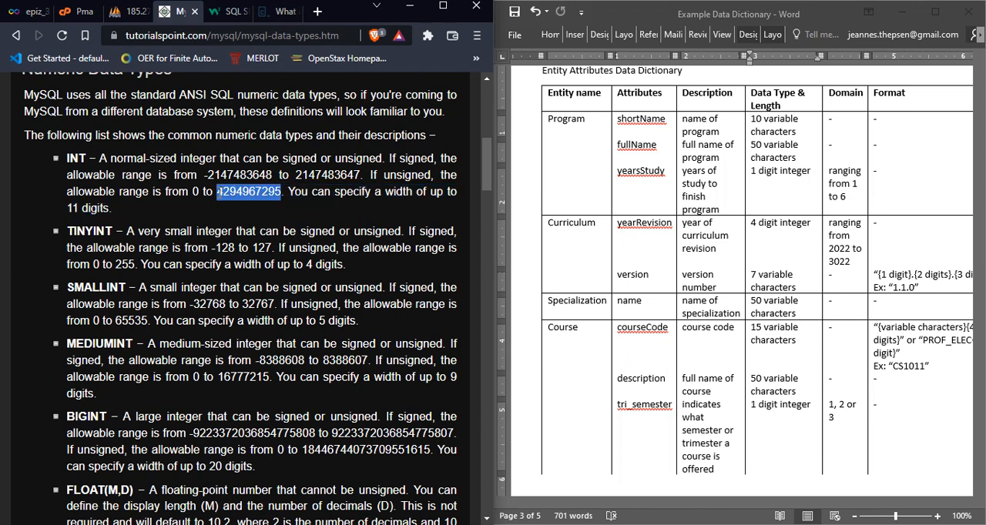
left_click(130, 11)
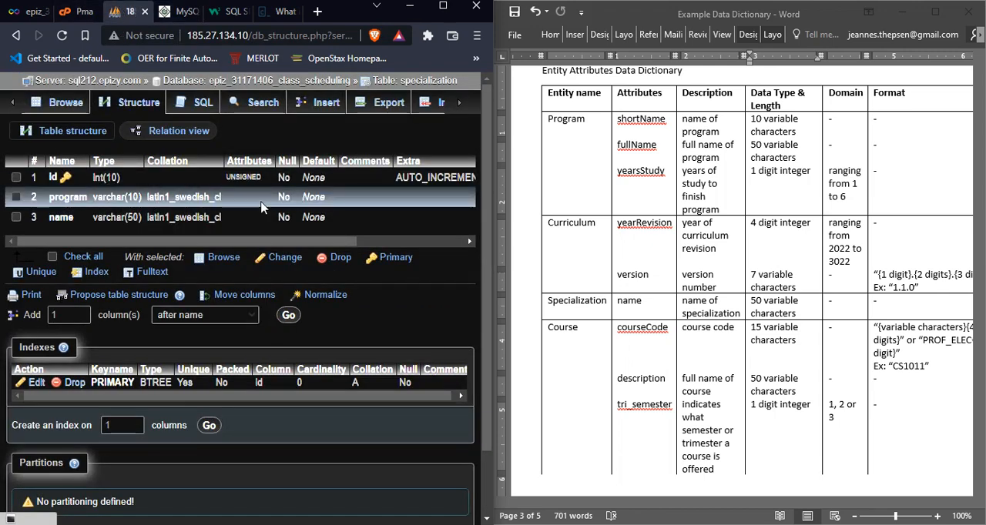
left_click_drag(333, 242, 267, 237)
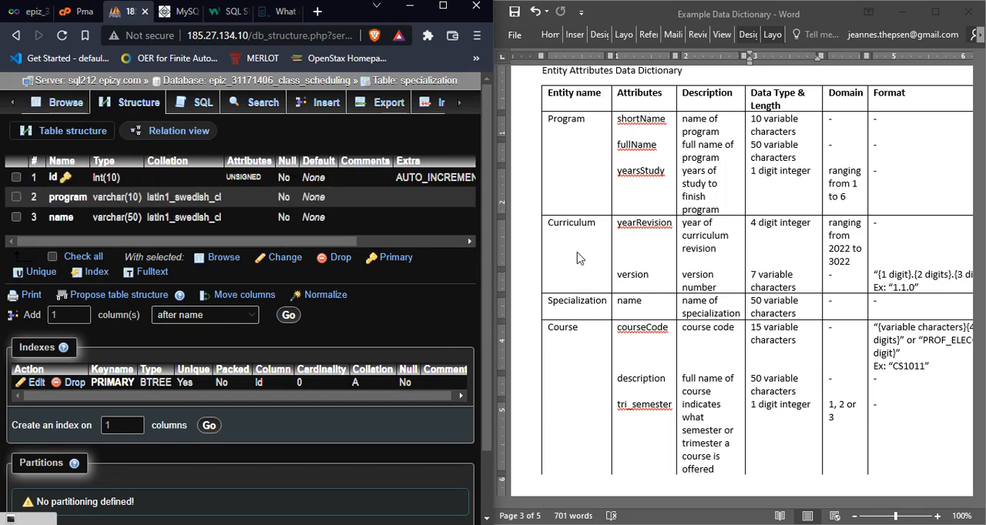
Step: Switch from the data dictionary to the Example Logical Database Design document and examine Specialization's foreign key and alternate key
left_click(633, 253)
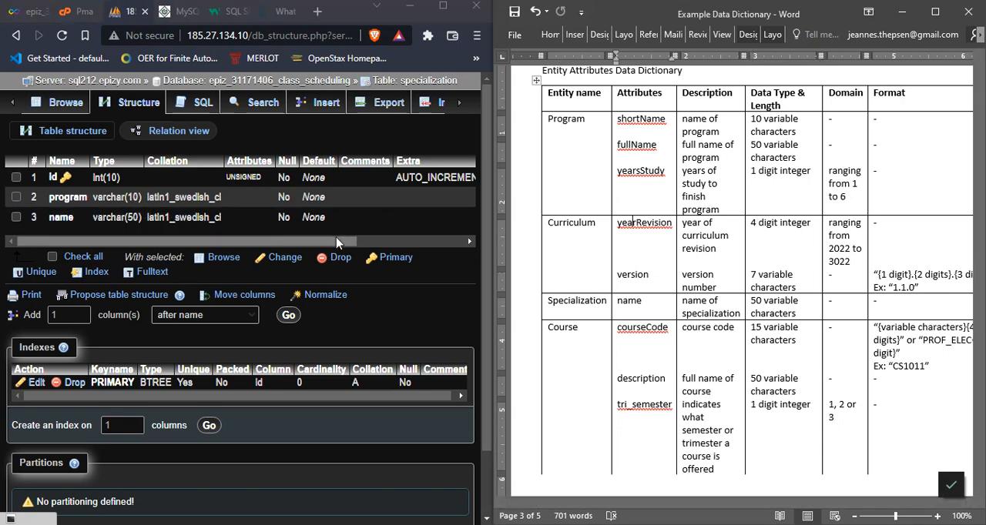
left_click(645, 238)
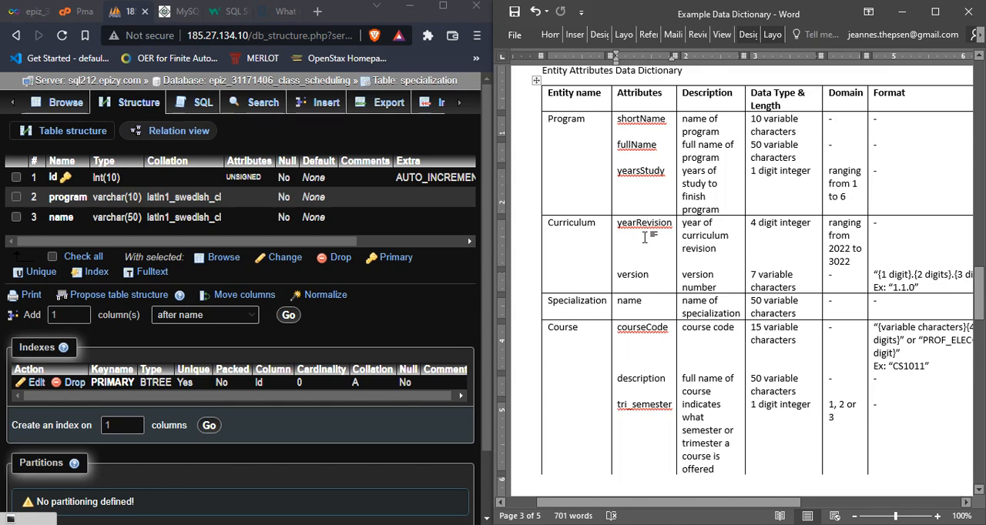
key("alt+Tab")
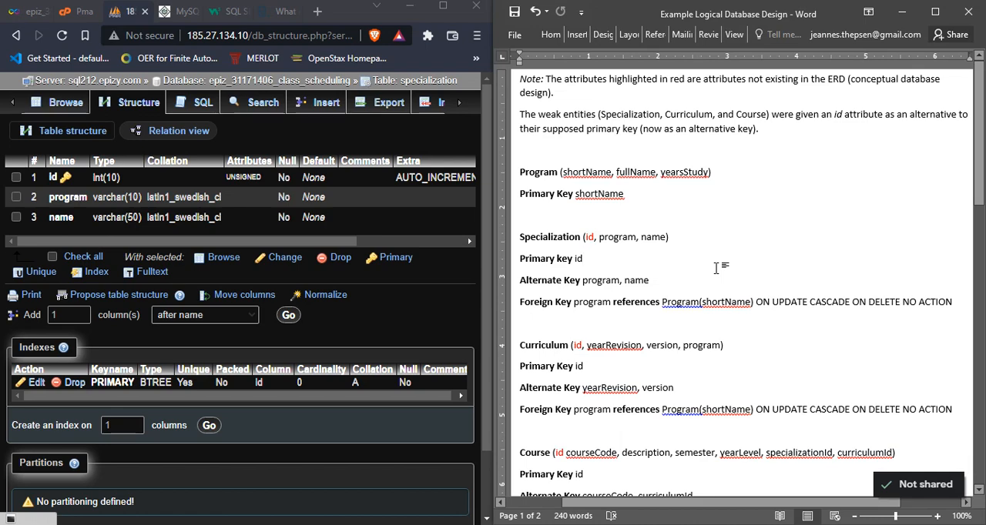
left_click(717, 268)
left_click_drag(543, 302, 574, 303)
left_click(540, 275)
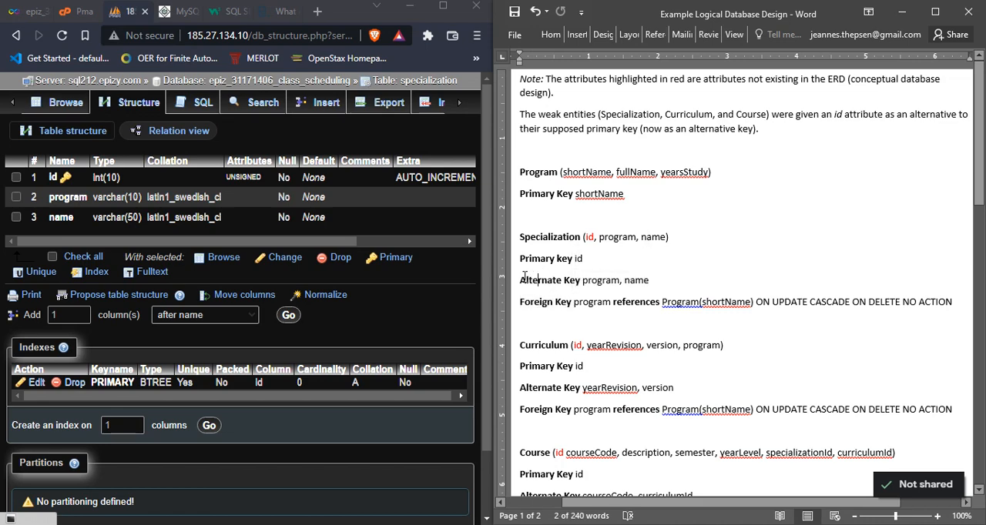
left_click_drag(521, 279, 581, 279)
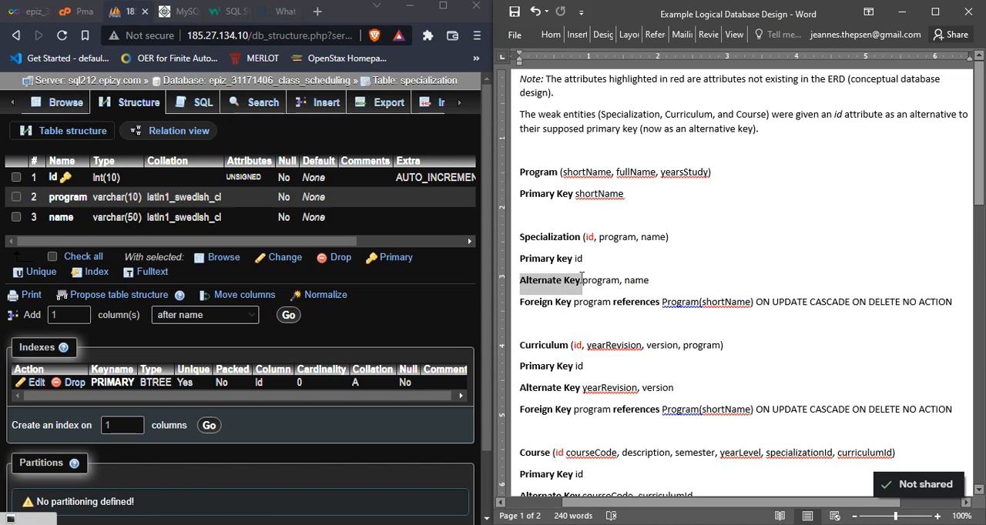
Step: Examine Specialization's alternate key (program, name) alongside its primary key id in the logical design document
left_click(582, 281)
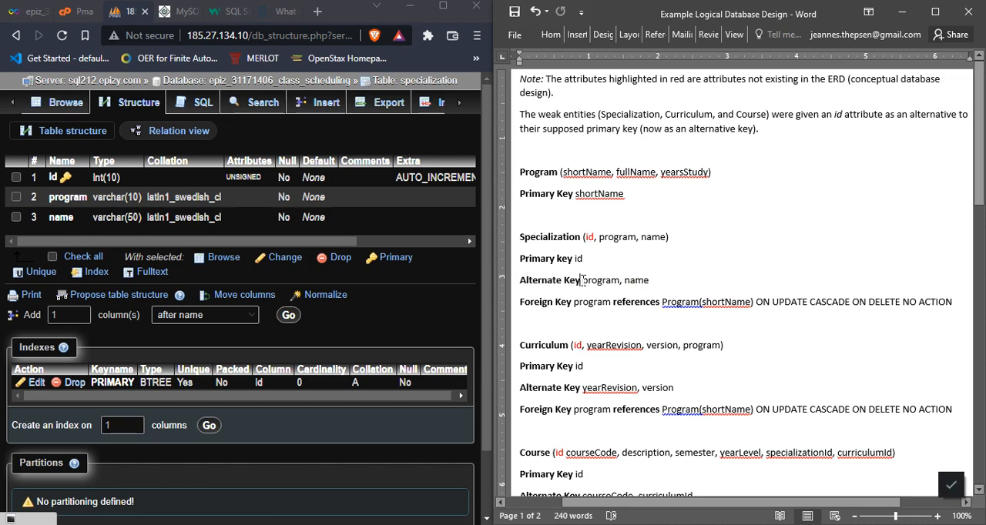
left_click_drag(582, 281, 647, 282)
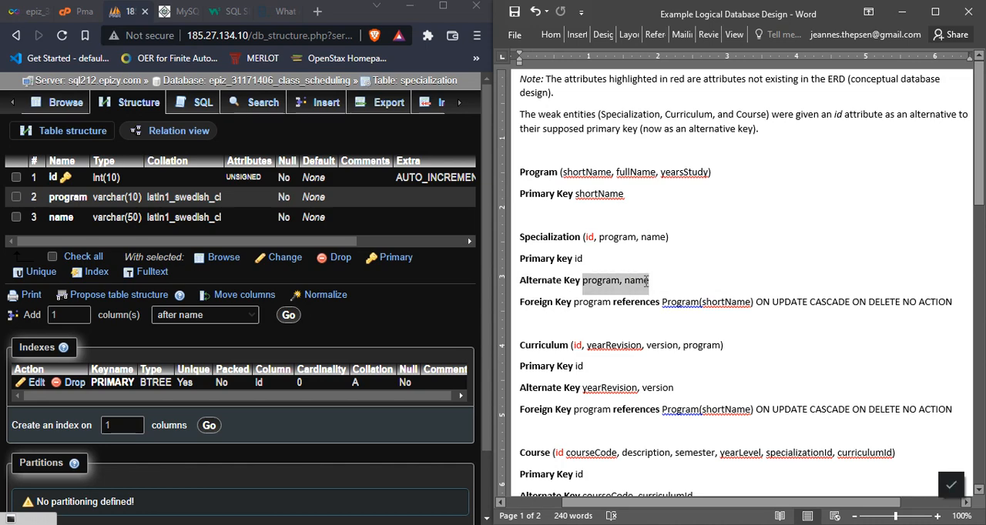
left_click(592, 280)
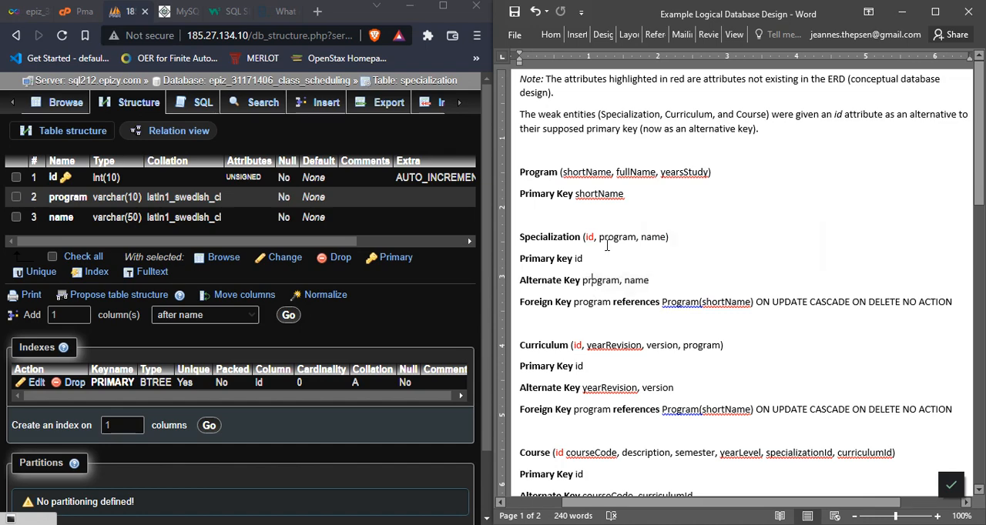
double_click(582, 259)
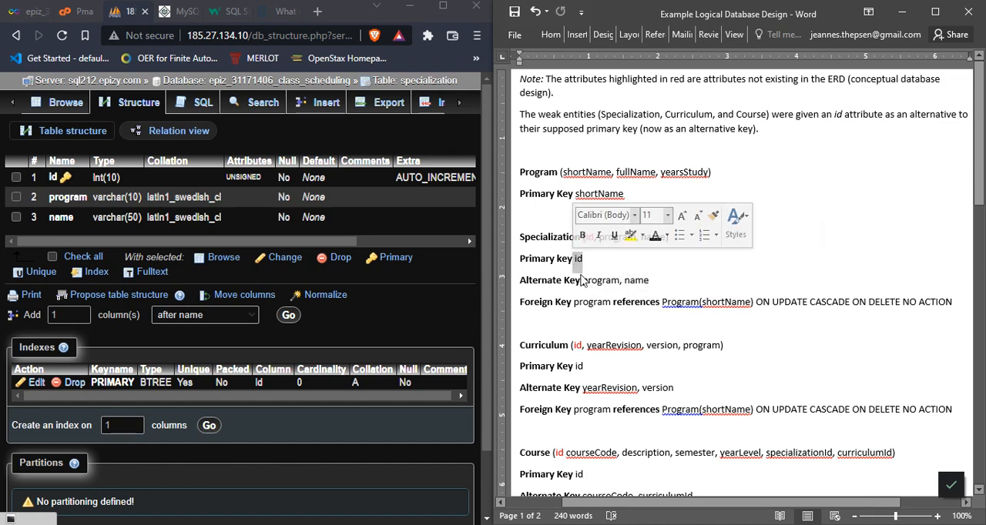
left_click(583, 281)
left_click_drag(584, 280, 648, 283)
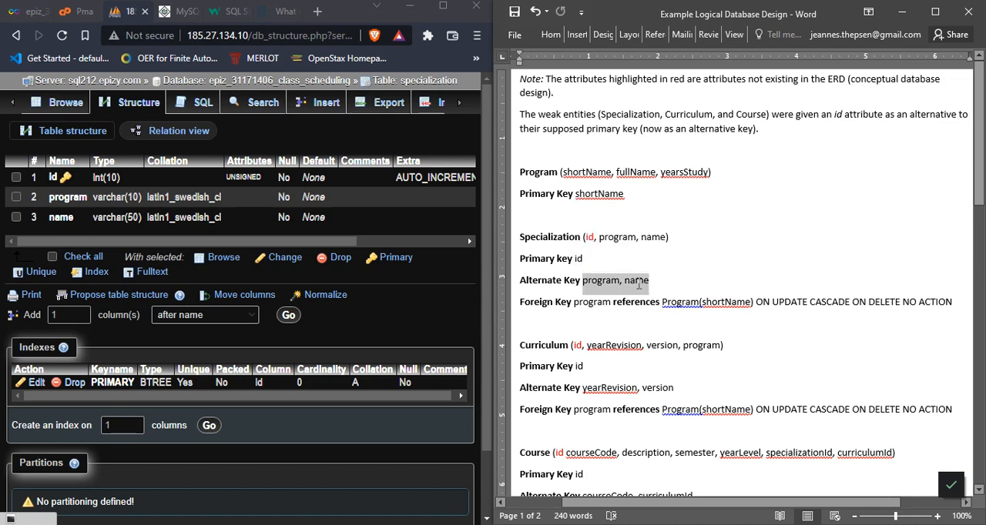
Step: Examine Specialization's foreign key line in the logical design and how it relates the Specialization table to Program
left_click(575, 302)
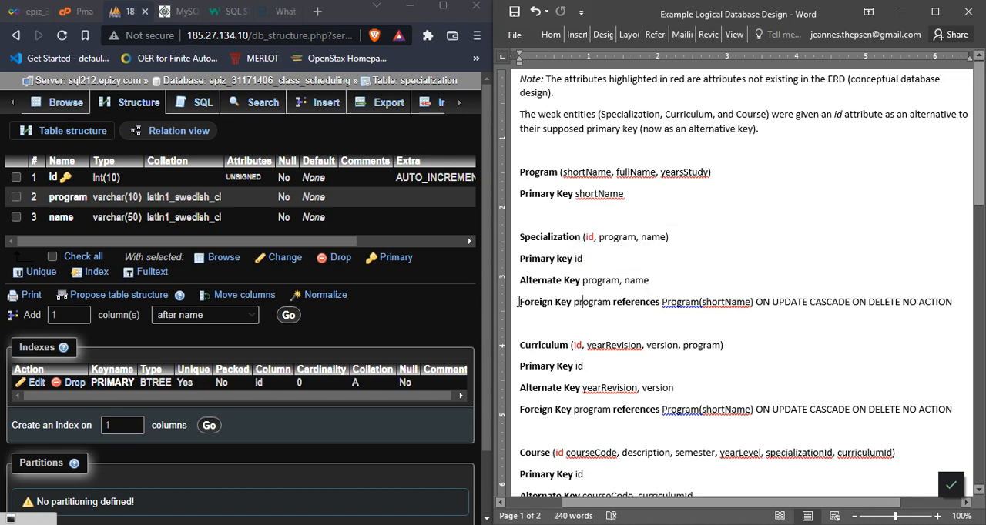
left_click_drag(520, 301, 575, 303)
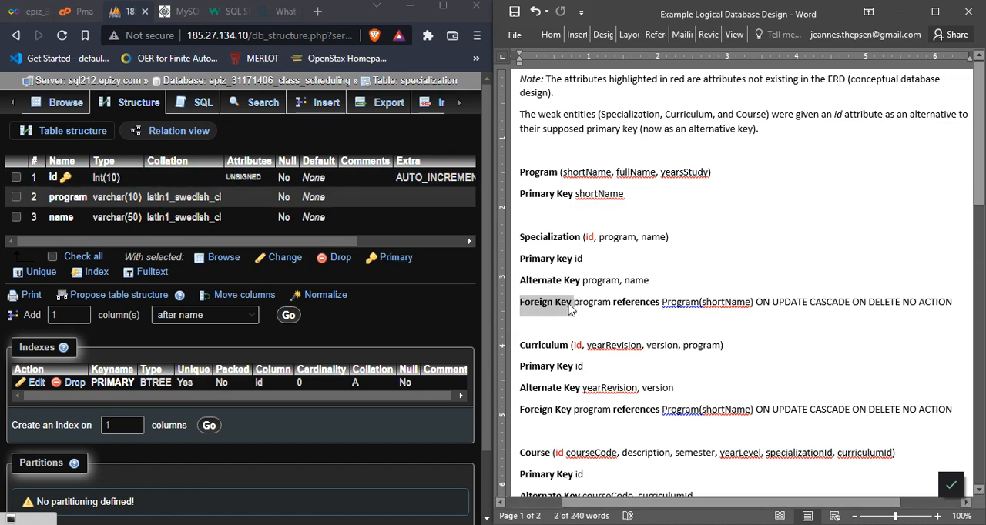
left_click(568, 303)
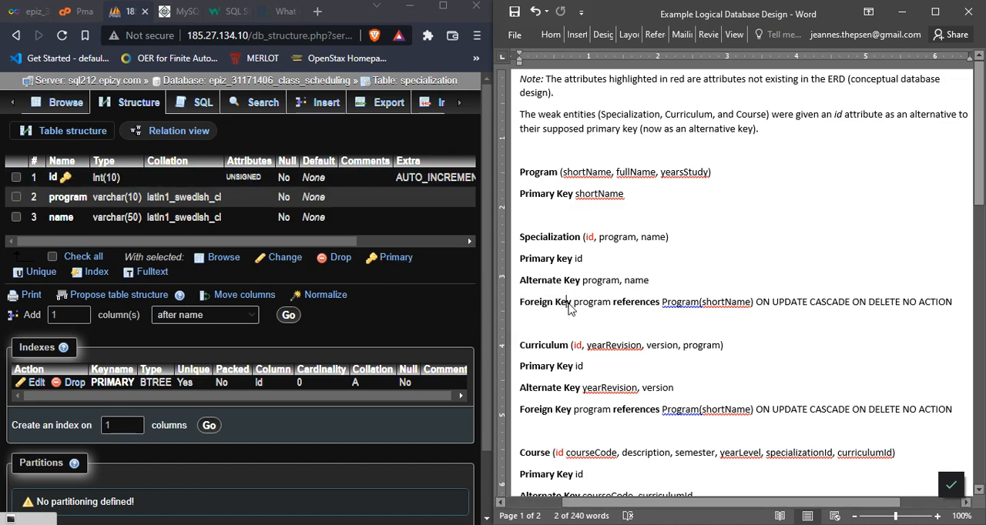
left_click(542, 171)
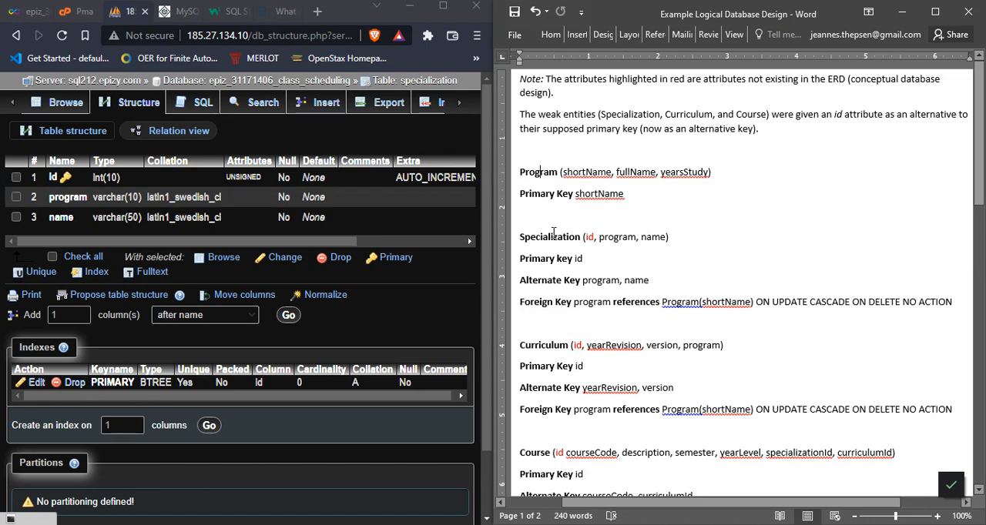
left_click(552, 238)
left_click_drag(520, 302, 573, 303)
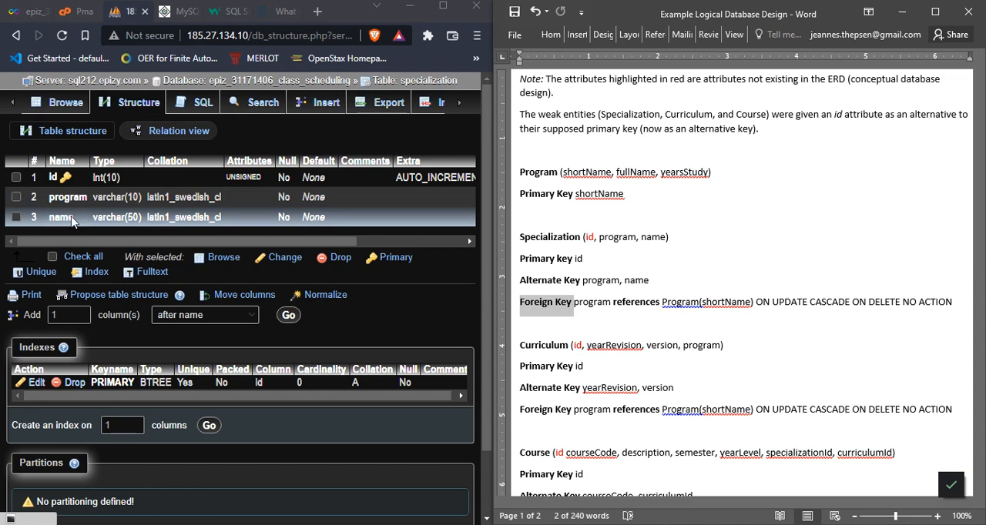
left_click(570, 302)
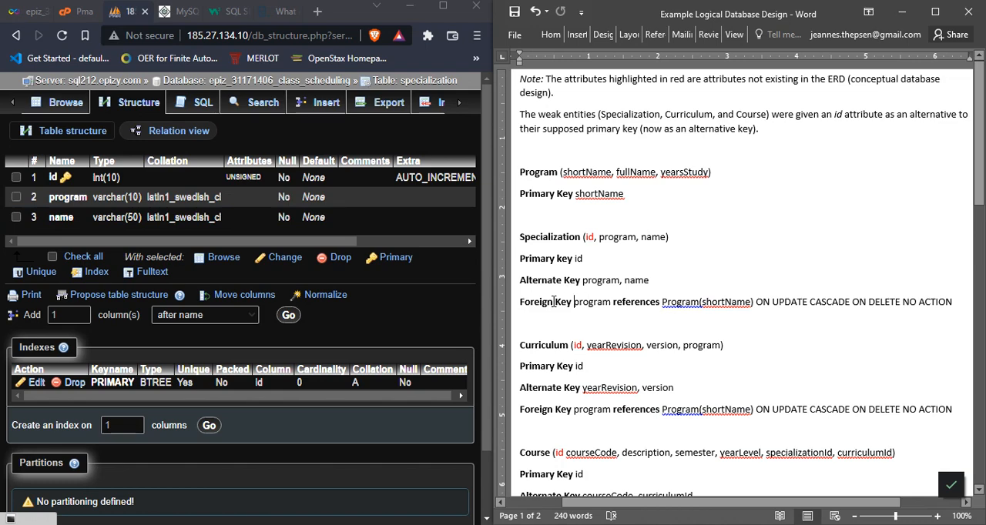
left_click_drag(552, 302, 537, 302)
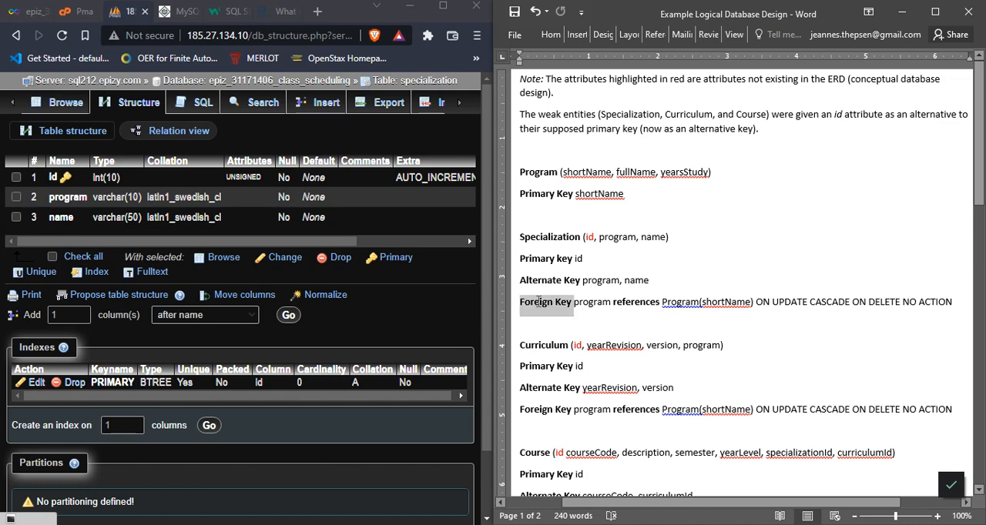
left_click(538, 302)
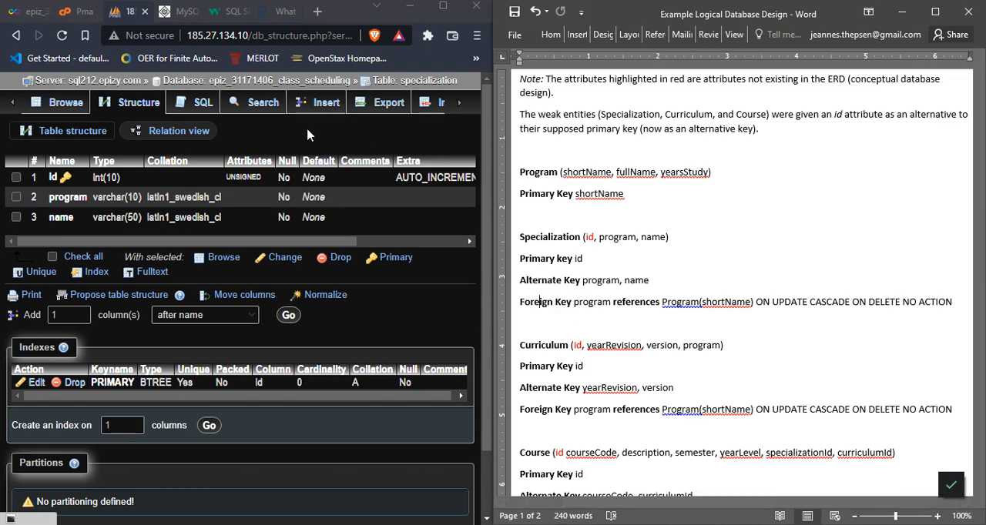
Step: Open the SQL query editor for the specialization table and bring up the W3Schools SQL Alter Table page for reference
left_click(193, 107)
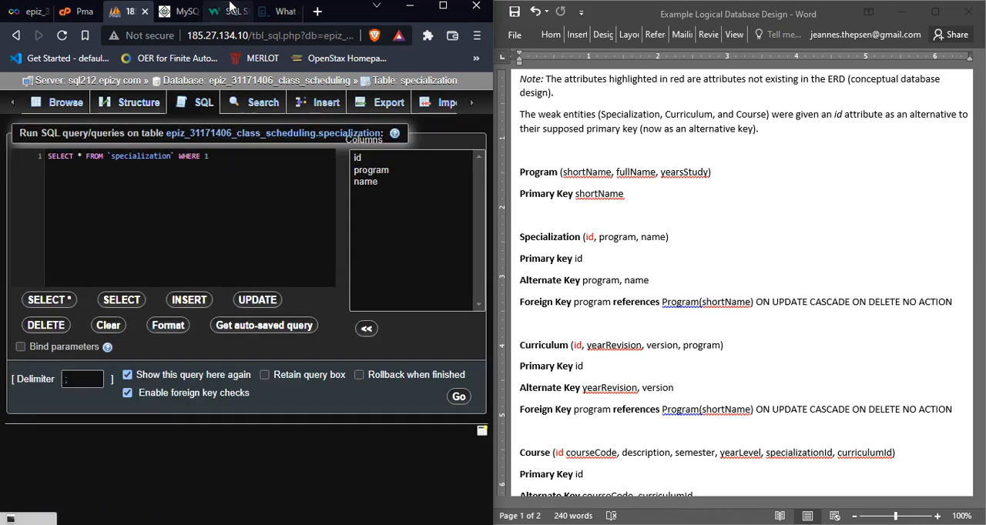
left_click(228, 11)
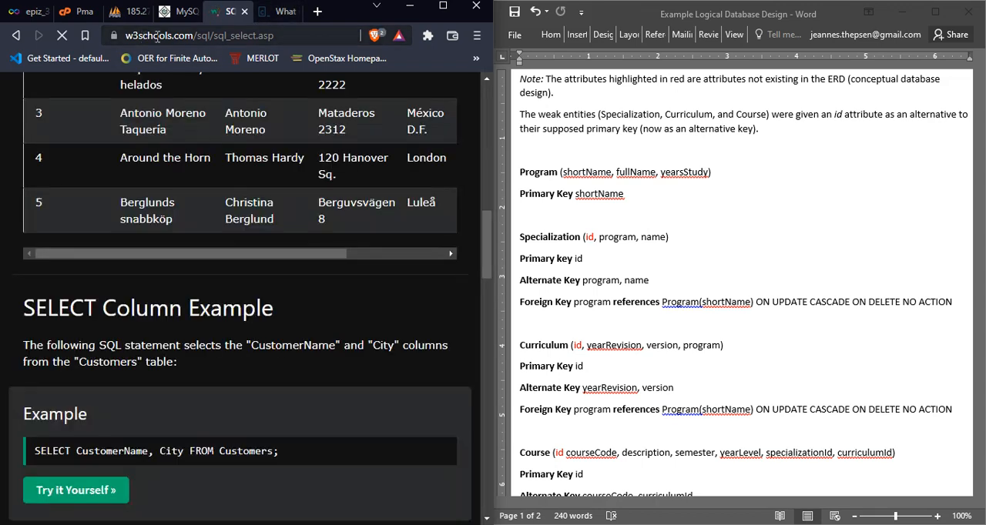
left_click_drag(485, 224, 483, 83)
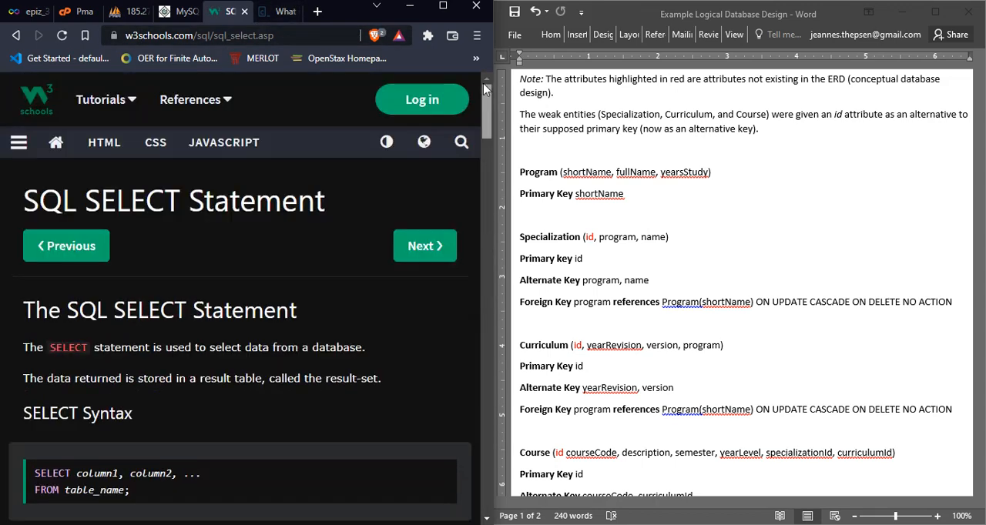
left_click(12, 145)
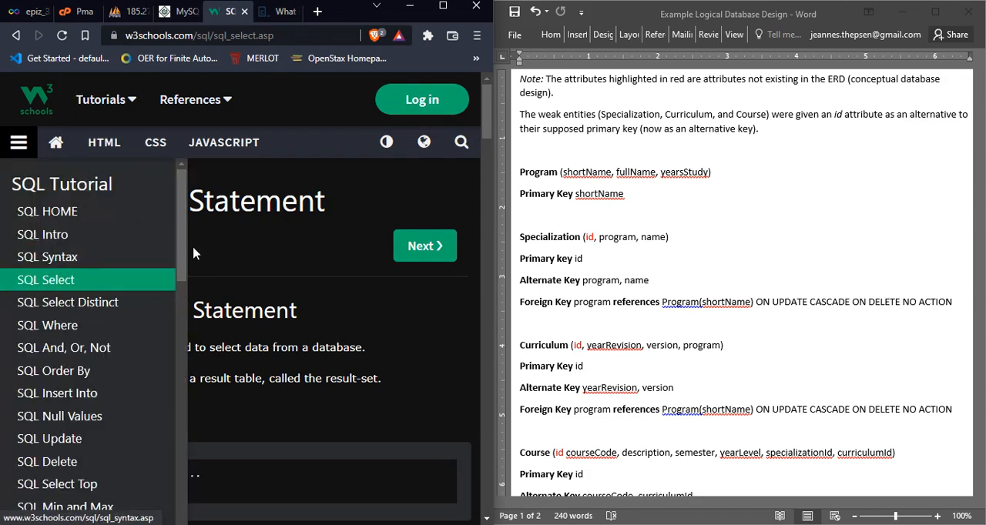
left_click_drag(182, 255, 190, 406)
scroll(185, 415, "down", 3)
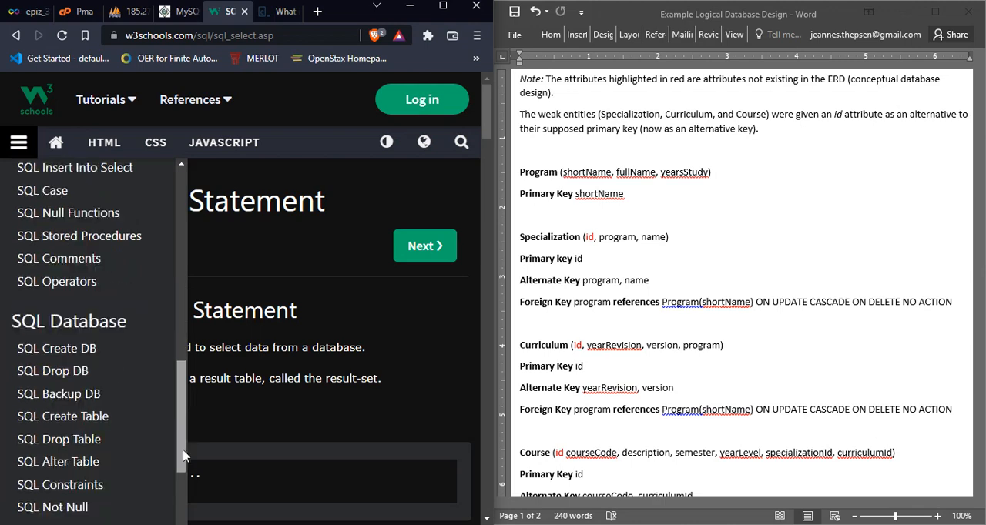
left_click(84, 384)
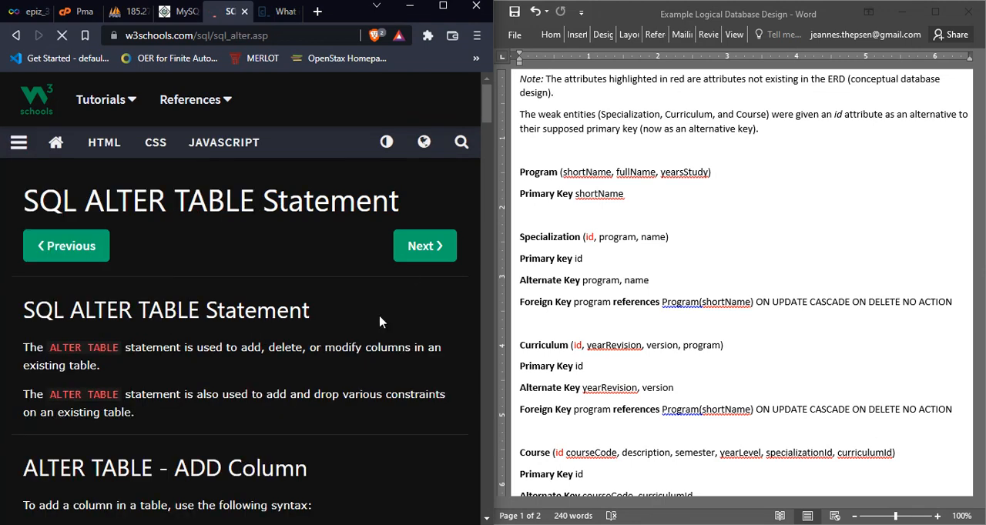
Step: Open the W3Schools SQL Foreign Key page and find the section on adding a foreign key with ALTER TABLE
mouse_move(486, 106)
left_mouse_down()
mouse_move(488, 360)
mouse_move(493, 187)
mouse_move(493, 212)
mouse_move(496, 195)
mouse_move(485, 102)
left_mouse_up()
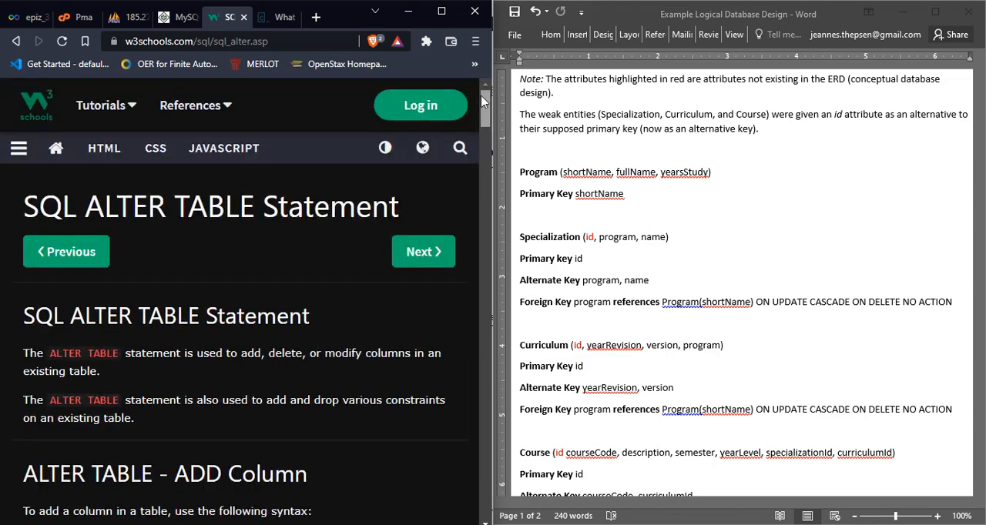
left_click(19, 149)
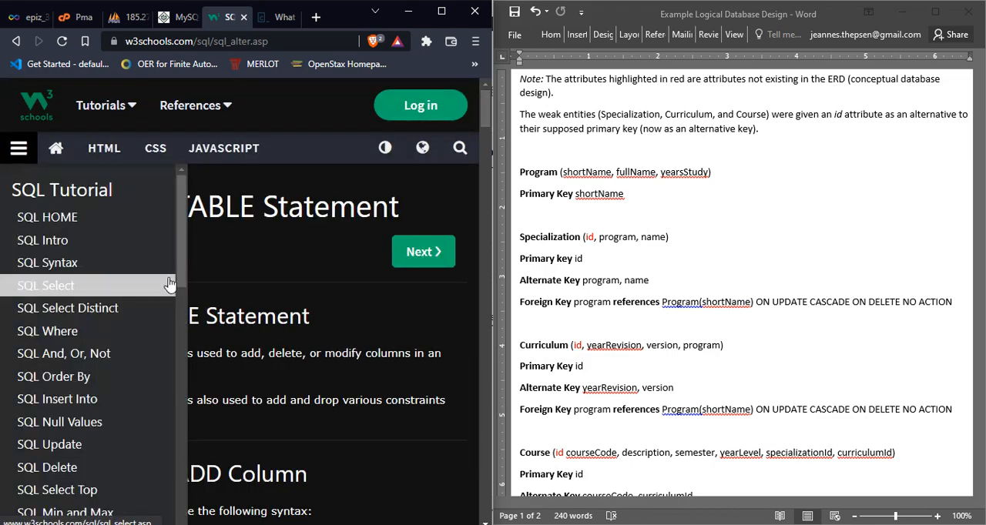
scroll(171, 347, "down", 8)
scroll(171, 433, "down", 6)
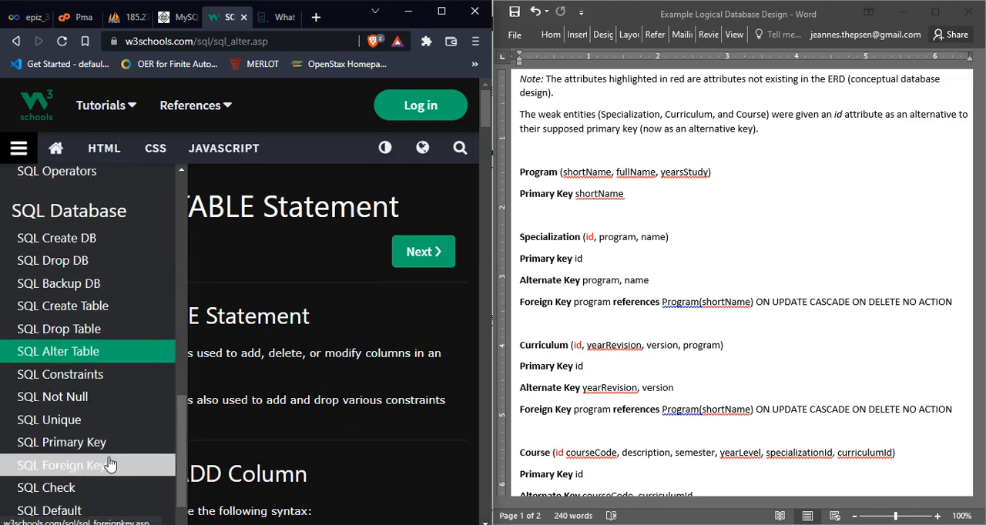
left_click(112, 465)
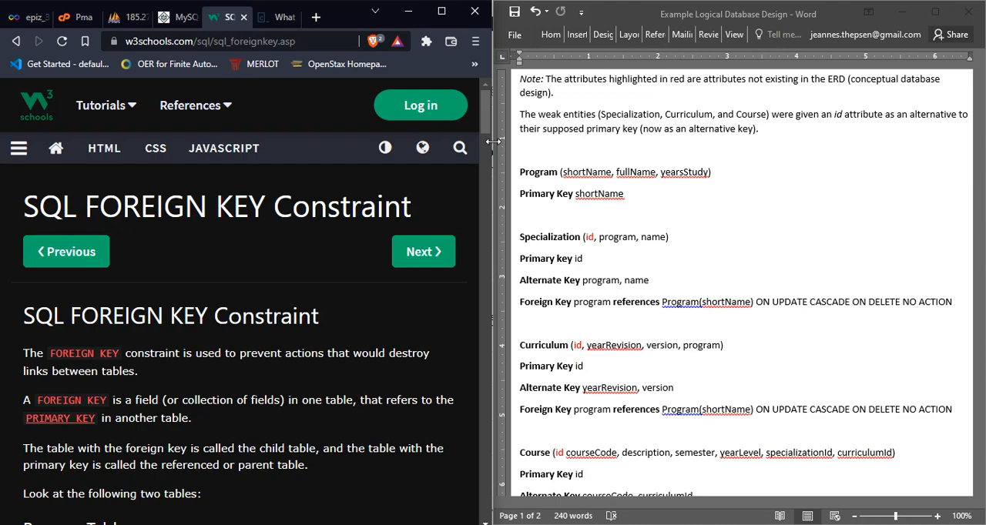
left_click_drag(494, 141, 498, 141)
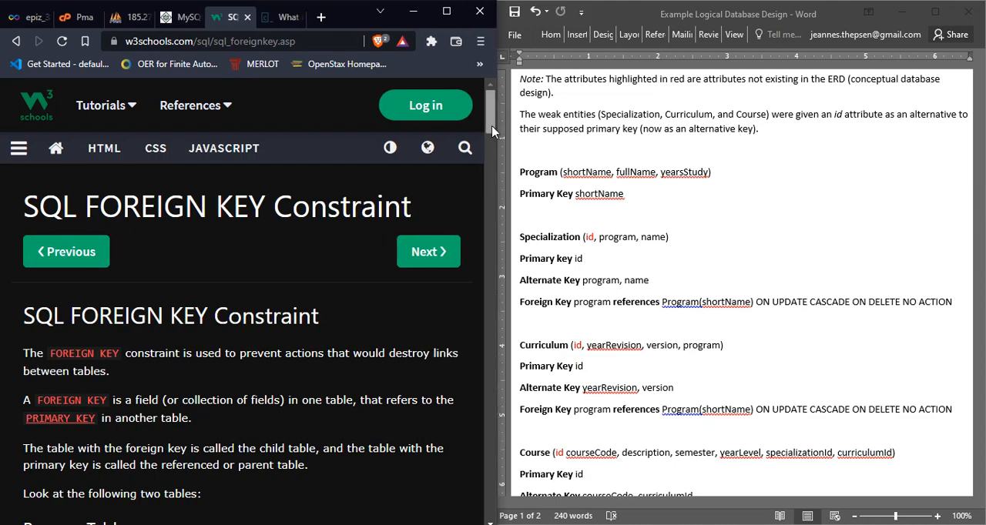
scroll(493, 154, "down", 3)
left_click_drag(493, 155, 493, 241)
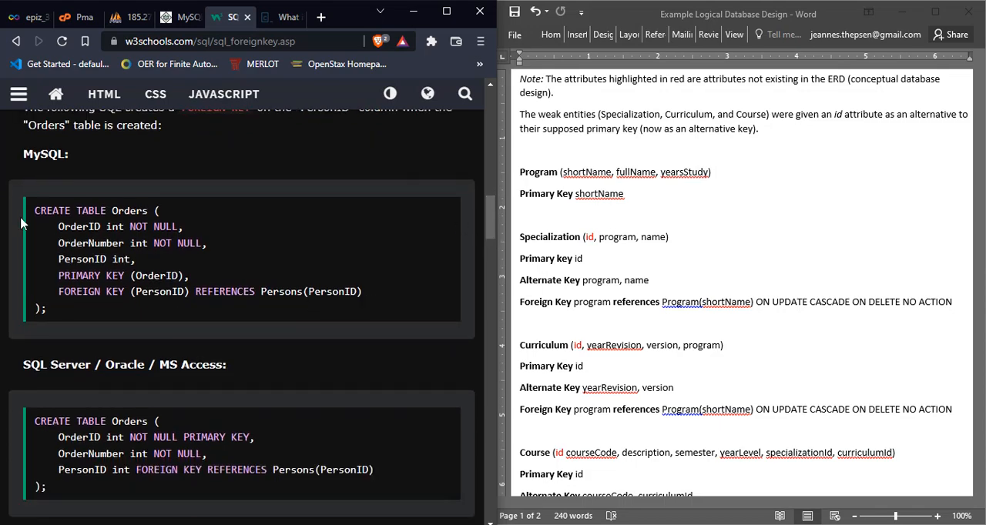
left_click_drag(496, 225, 490, 292)
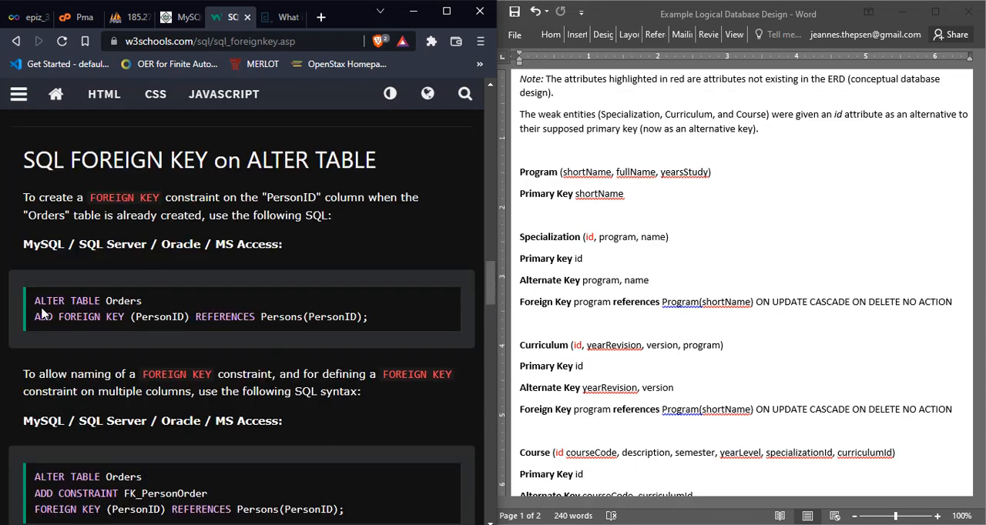
Step: Examine the ALTER TABLE foreign key example, focusing on the altered Orders table and its PersonID foreign key column
left_click_drag(36, 300, 395, 319)
left_click(128, 300)
double_click(115, 300)
left_click(157, 312)
left_click_drag(137, 317, 184, 323)
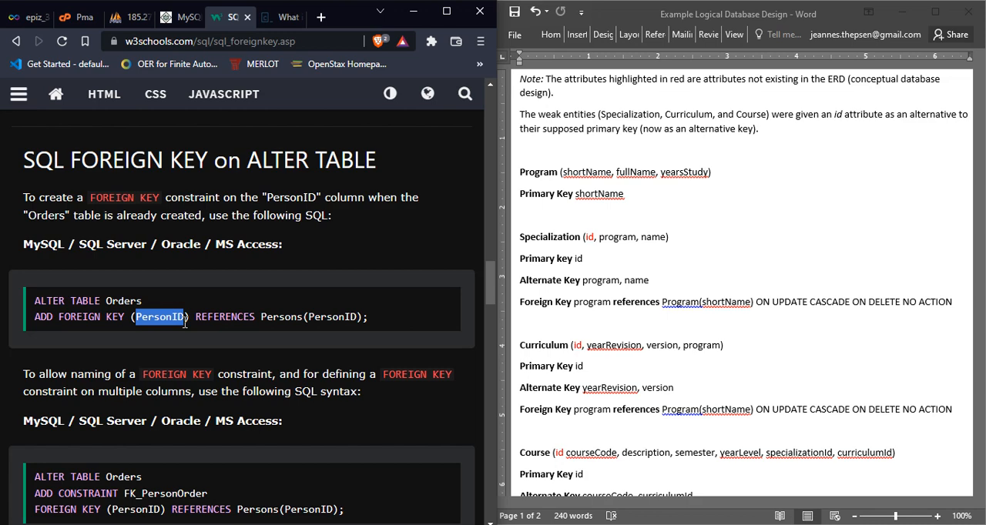
left_click(185, 324)
left_click_drag(185, 324, 136, 314)
left_click(301, 312)
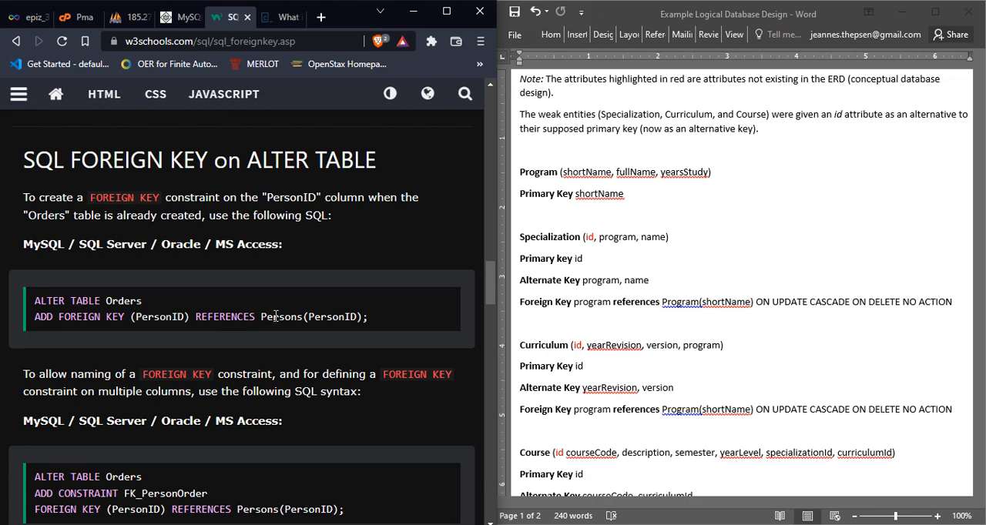
Step: Examine the REFERENCES part of the example, focusing on the referenced Persons table and its PersonID column
double_click(275, 315)
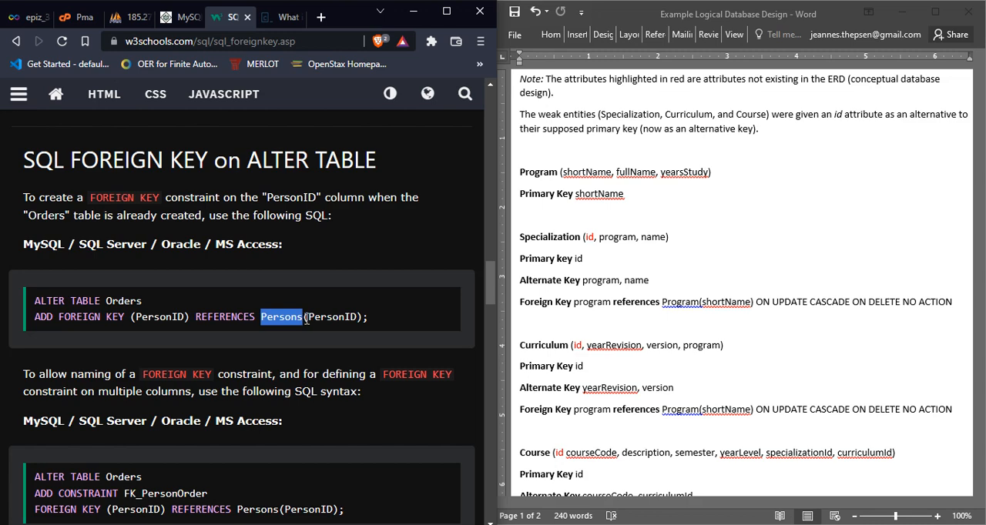
left_click(311, 319)
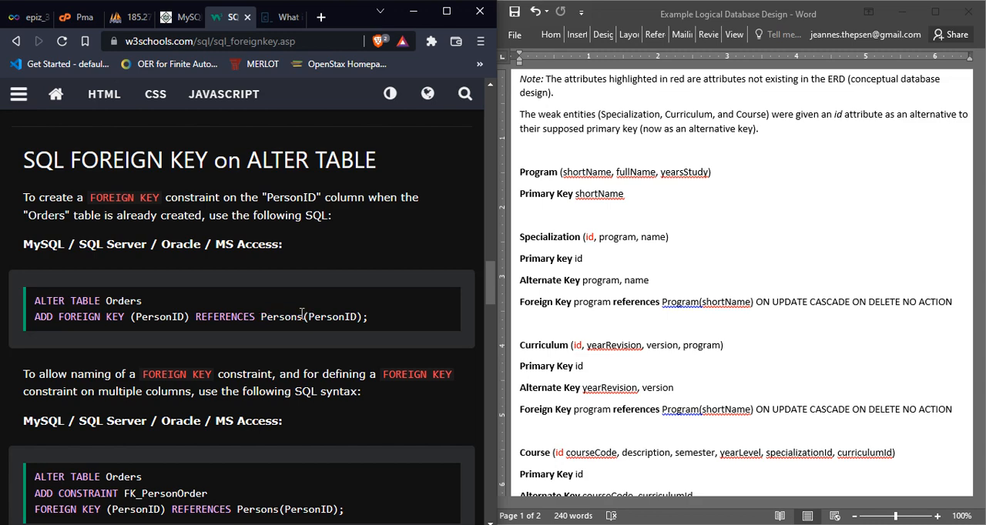
double_click(282, 316)
left_click_drag(308, 317, 357, 322)
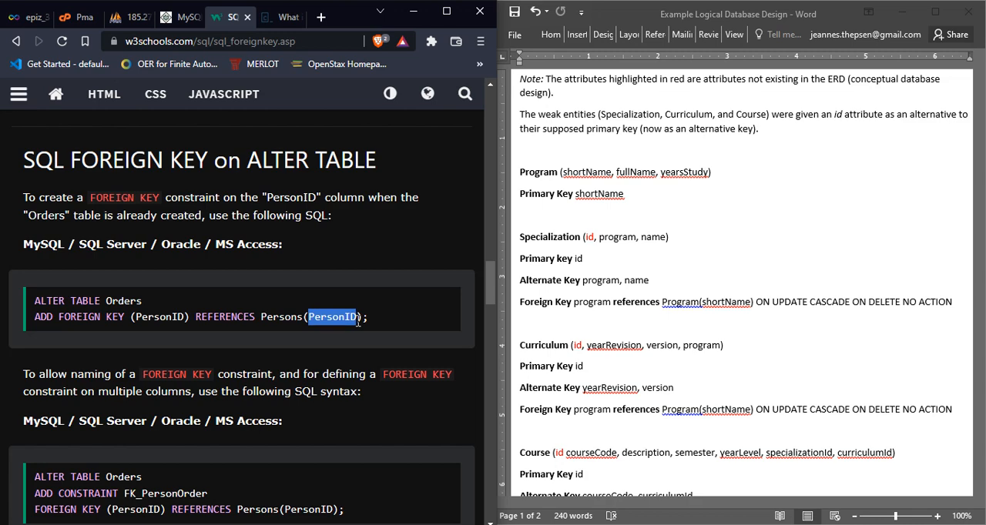
left_click(358, 322)
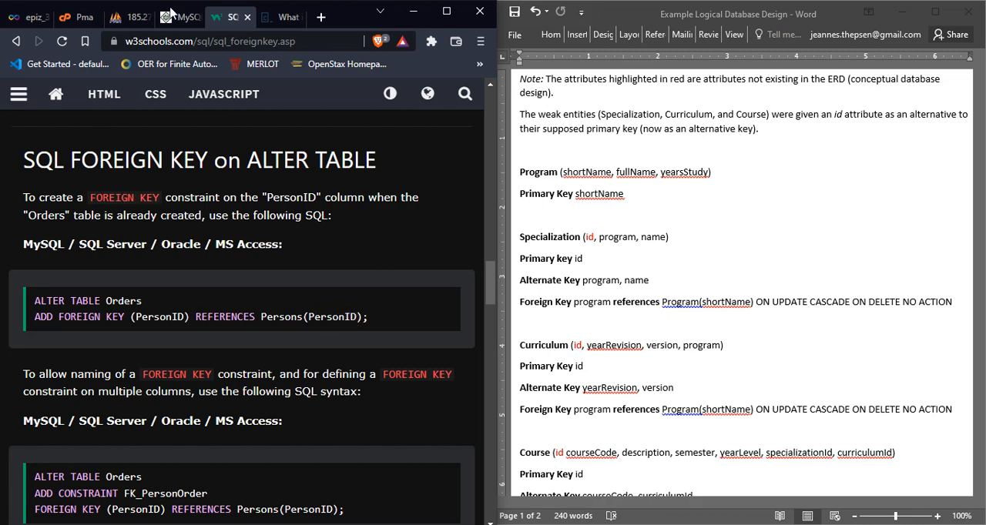
Step: Switch to the Example Logical Database Design document in Word and compare Specialization's foreign key reference to Program(shortName) with the syntax example
left_click(526, 172)
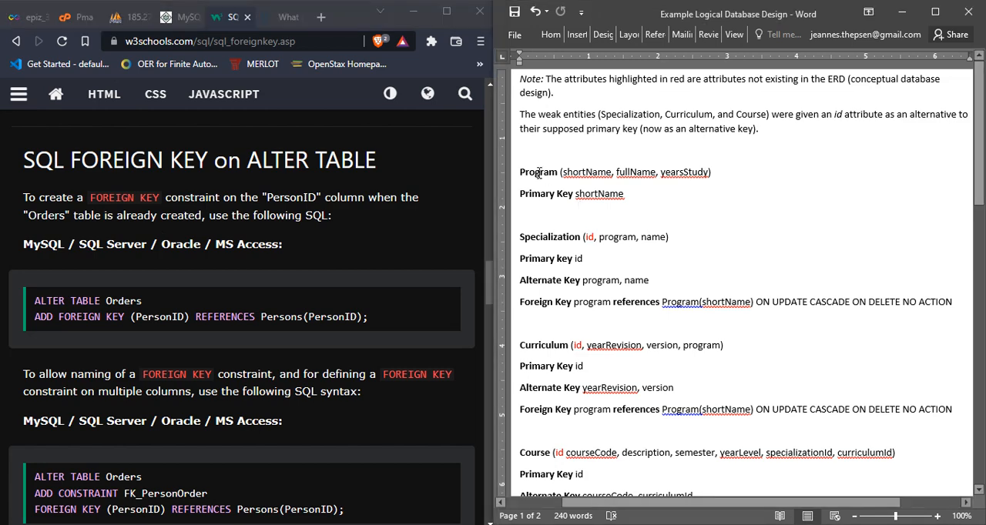
double_click(555, 238)
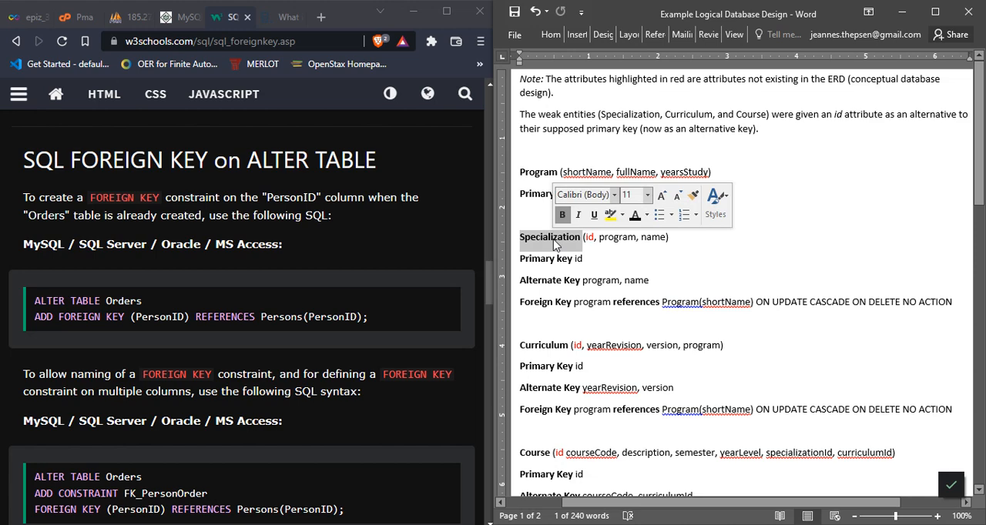
left_click(554, 239)
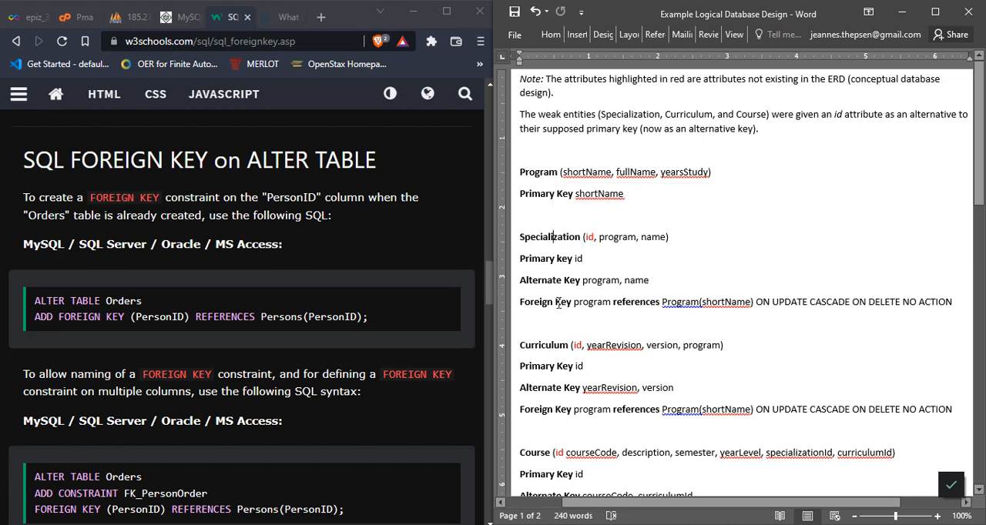
left_click(636, 303)
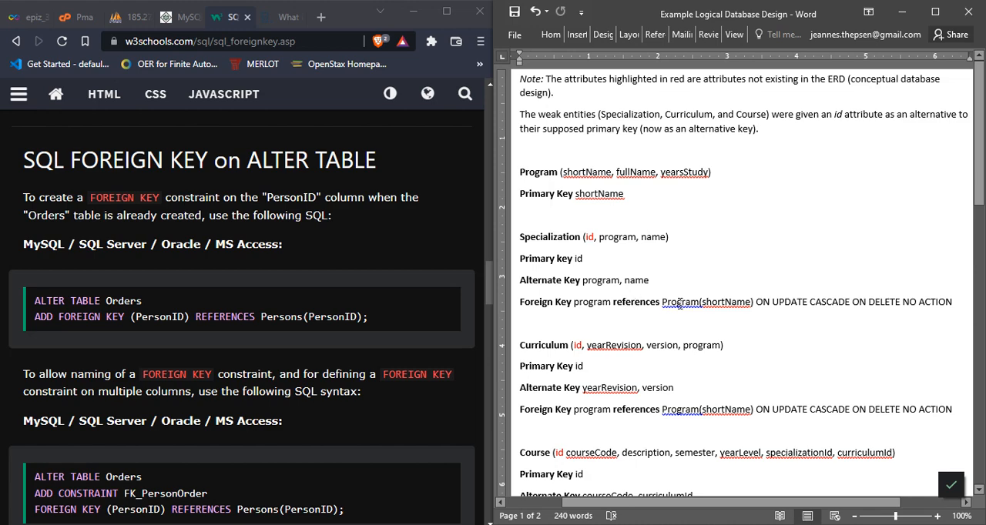
left_click(683, 303)
left_click_drag(520, 301, 754, 299)
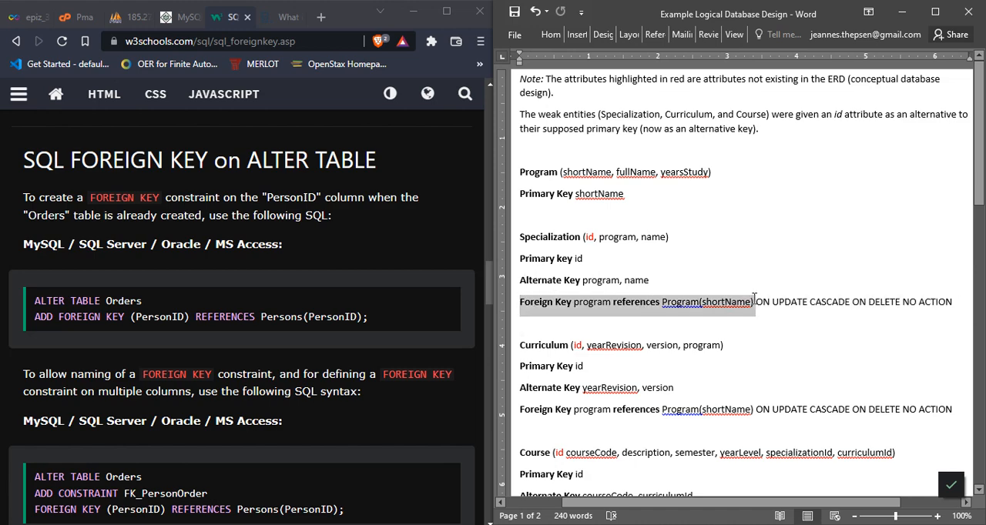
Step: Switch to phpMyAdmin's SQL editor for the specialization table and replace the default query with ALTER TABLE specialization
left_click(331, 306)
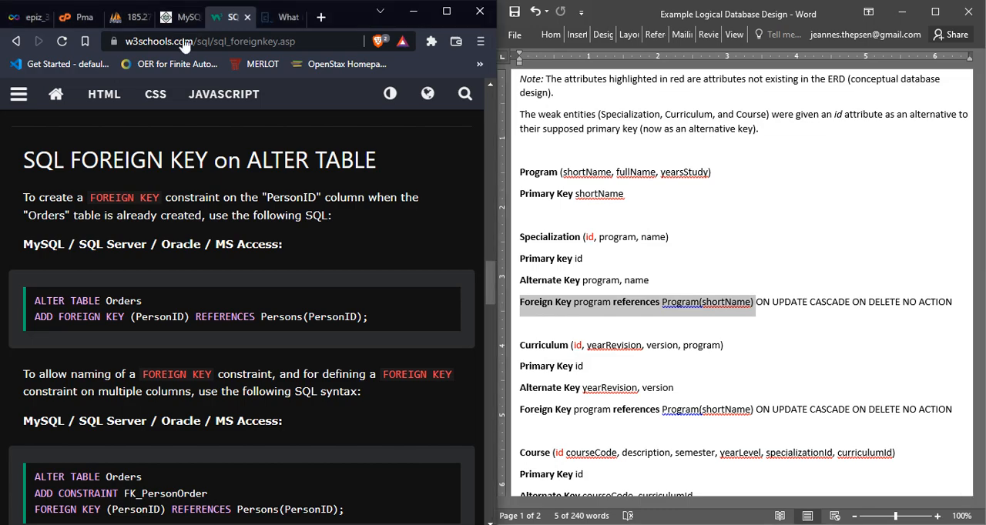
left_click(180, 17)
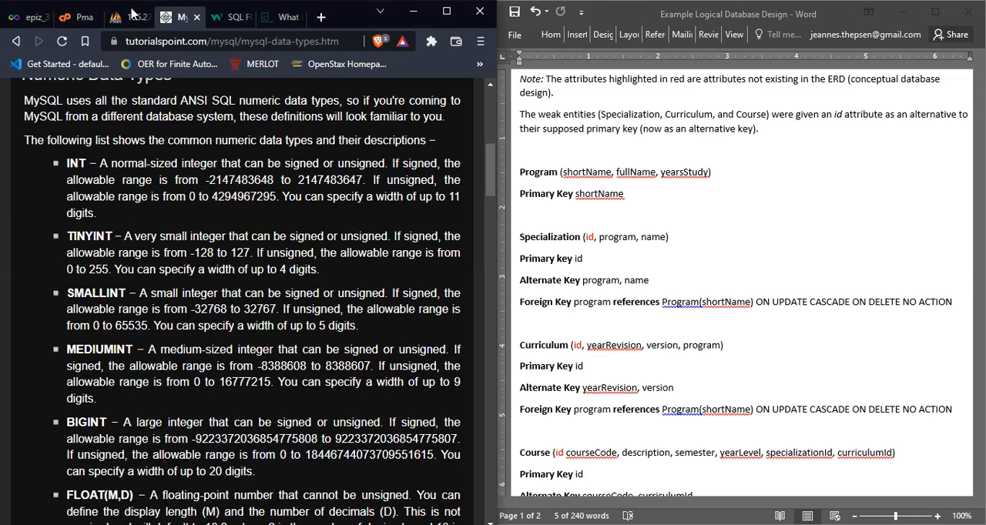
left_click(130, 22)
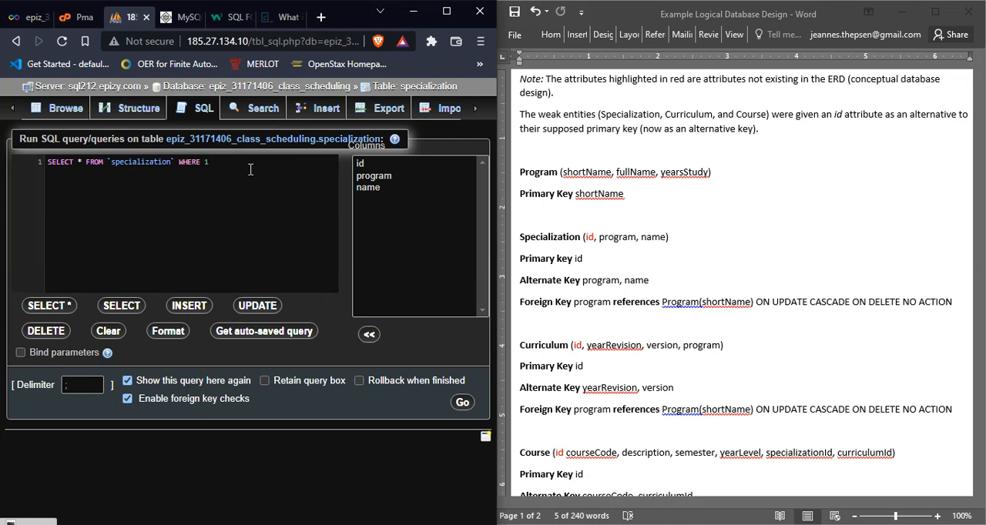
key("ctrl+a")
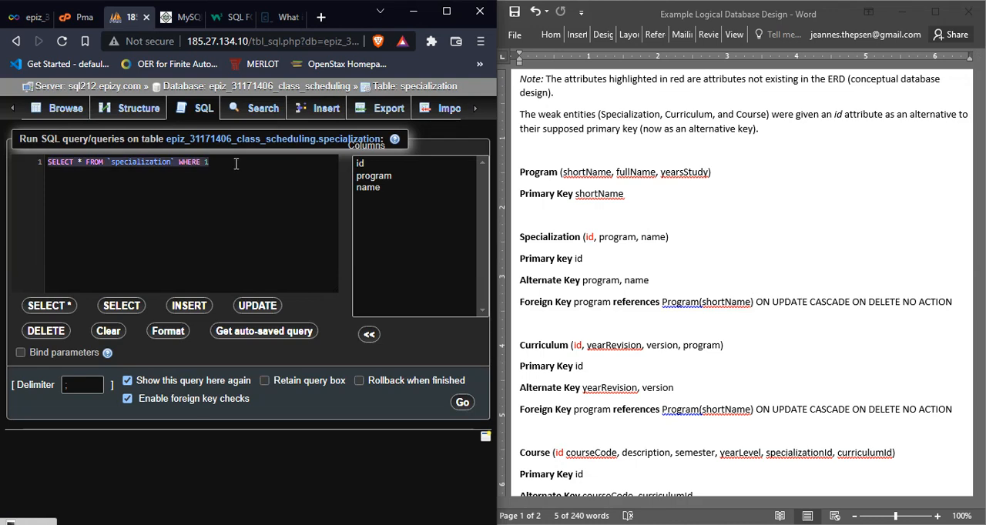
key("BackSpace")
type("ALTER")
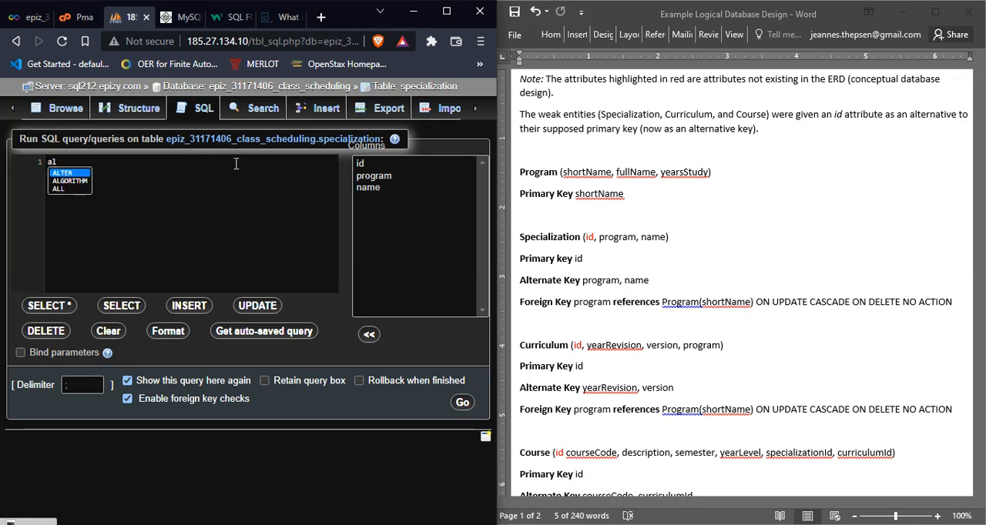
type(" TABLE")
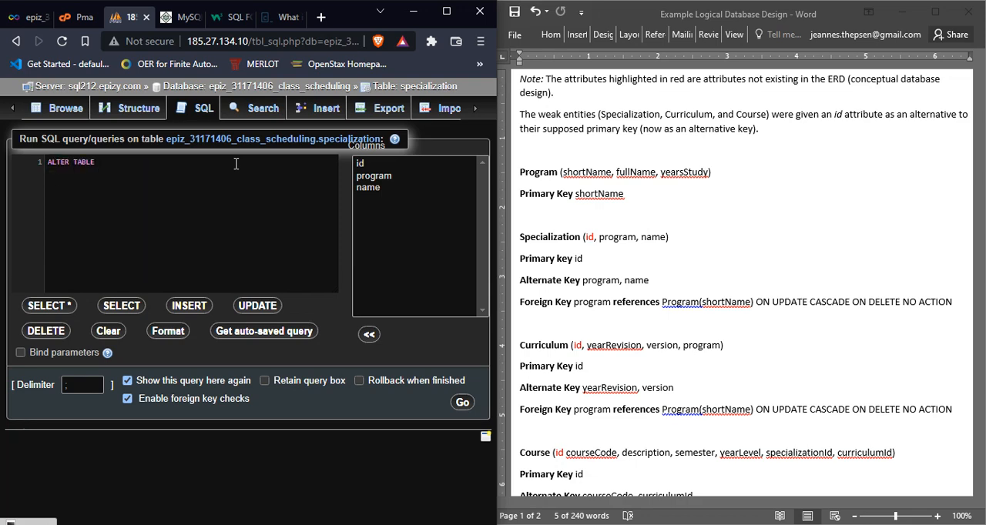
type(" spe")
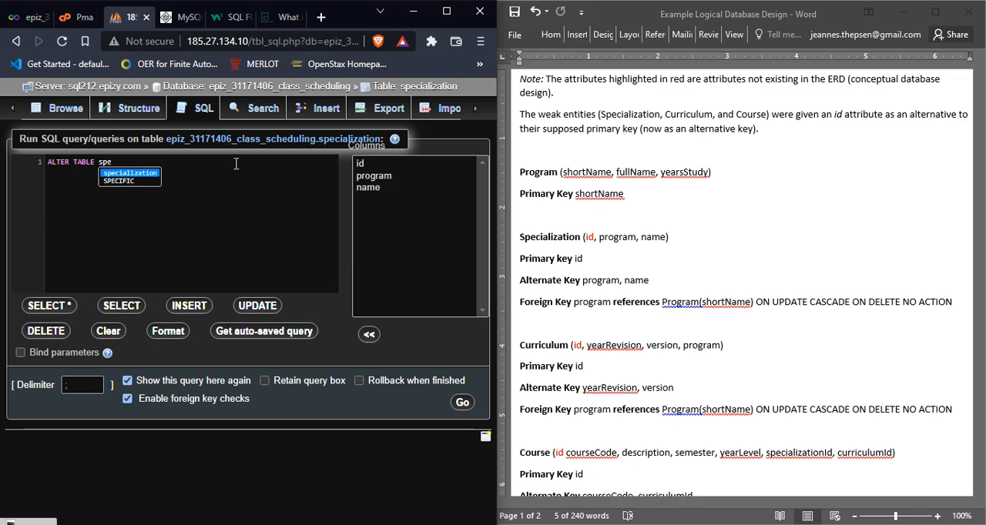
key("Return")
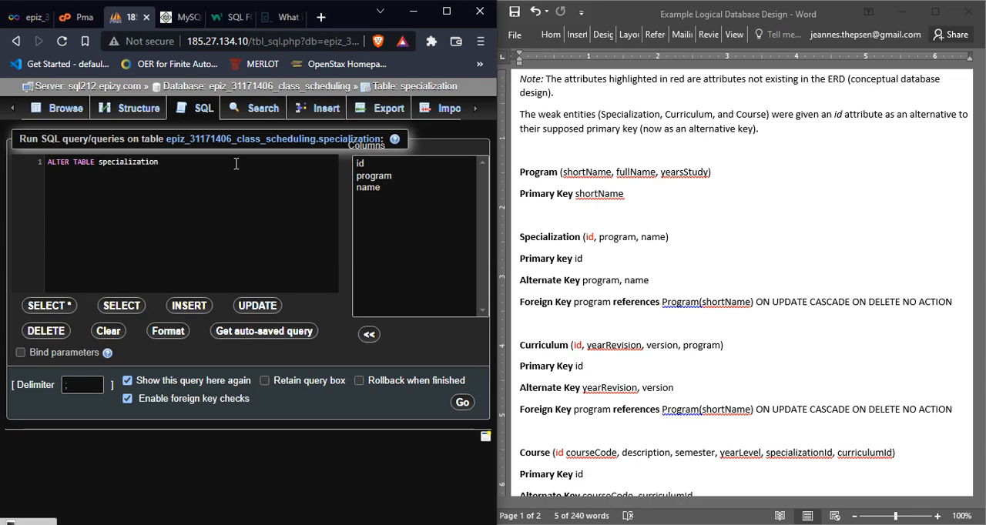
Step: Extend the ALTER TABLE statement with ADD FOREIGN KEY (program), following the foreign key in the design document
type("ad")
key("Return")
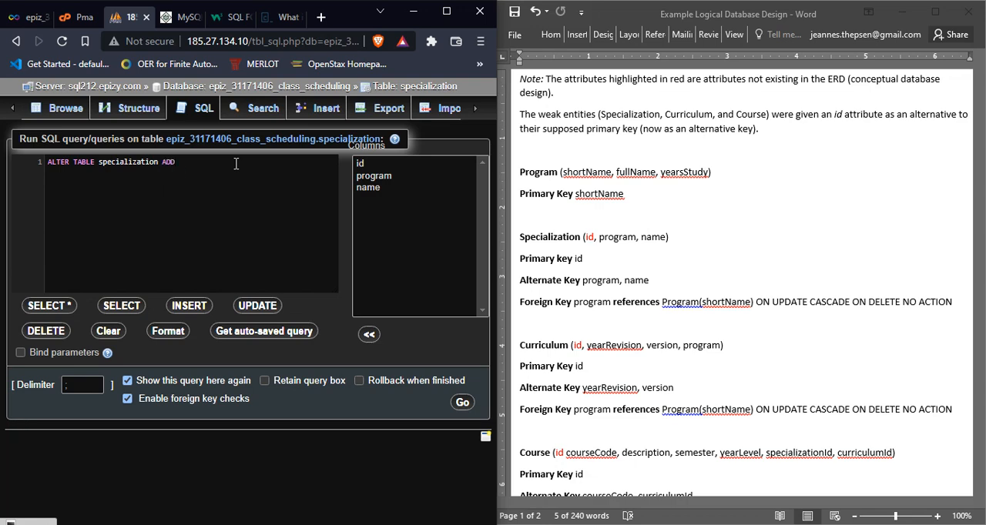
type("fo")
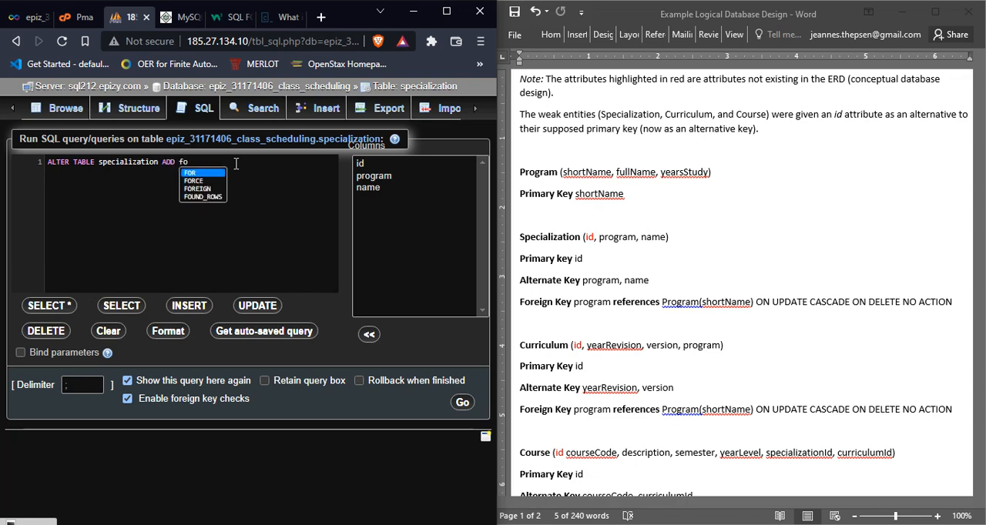
type("r")
key("Down")
key("Down")
key("Return")
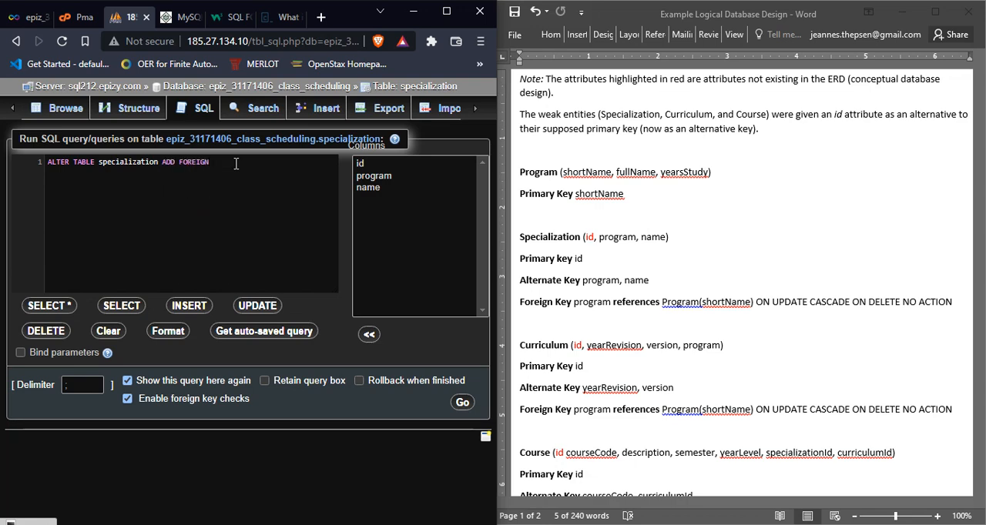
type("key")
key("Return")
left_click(602, 281)
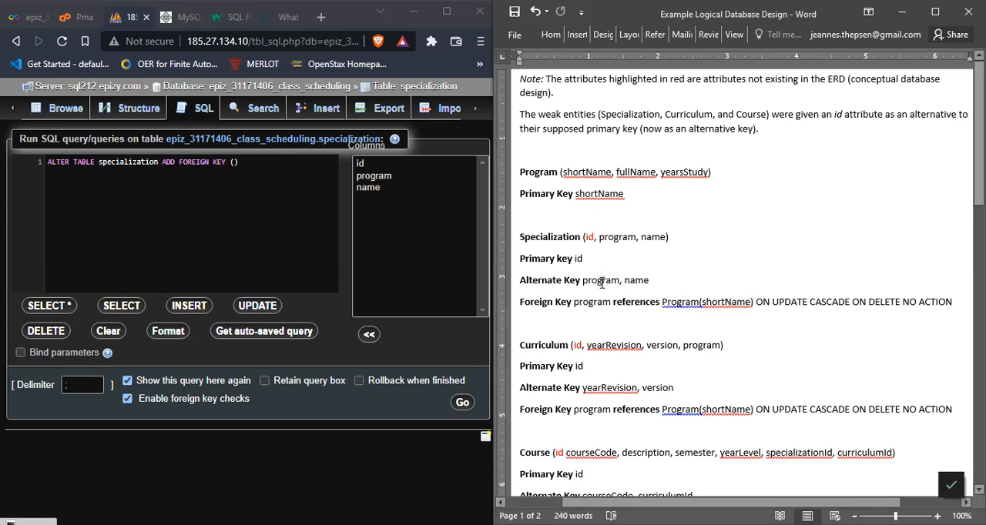
left_click(235, 160)
type("program")
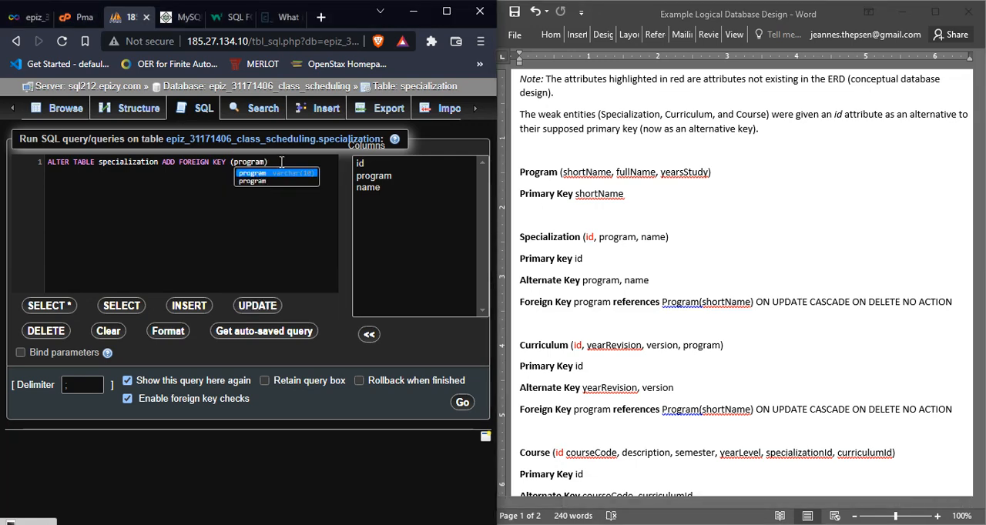
left_click(282, 162)
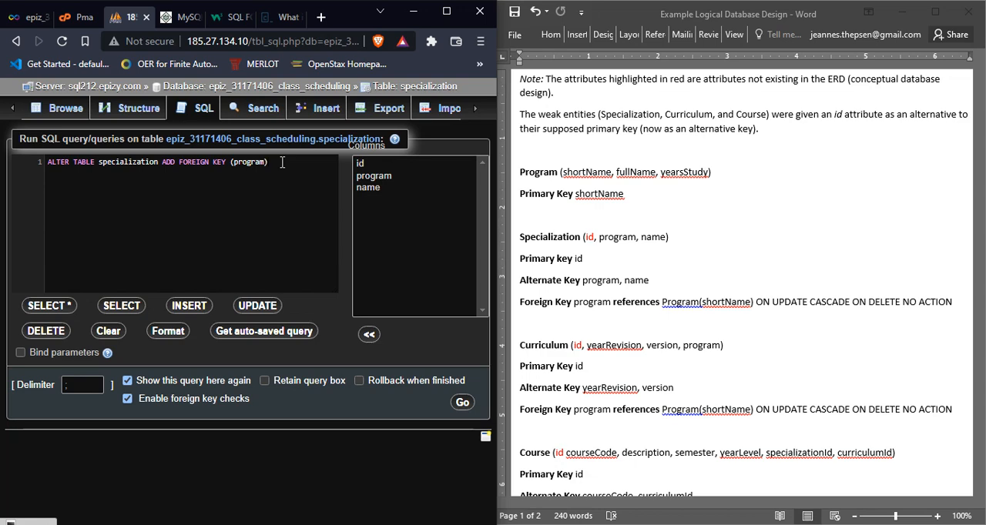
Step: Complete the foreign key statement with REFERENCES program(shortName), checking the reference against the Word document
type("REFERENCES")
left_click(682, 303)
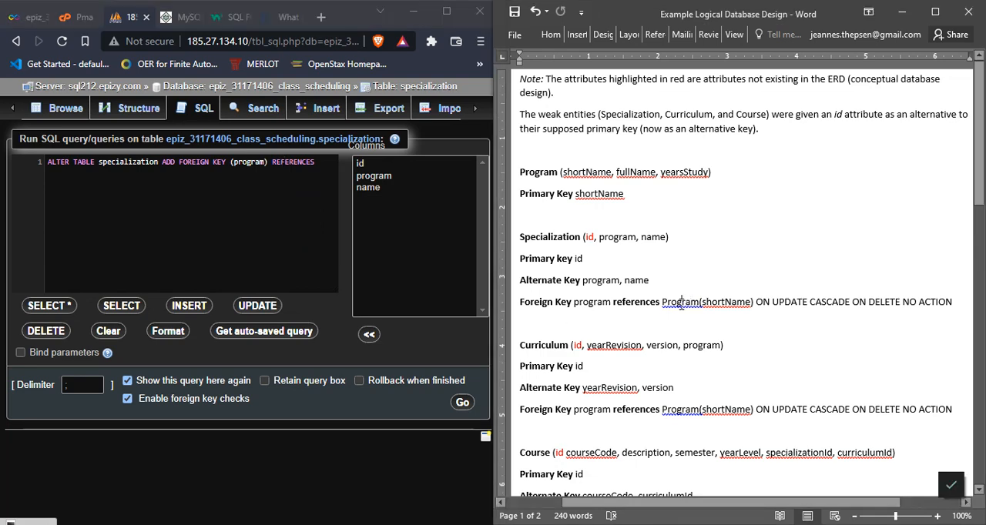
left_click(320, 161)
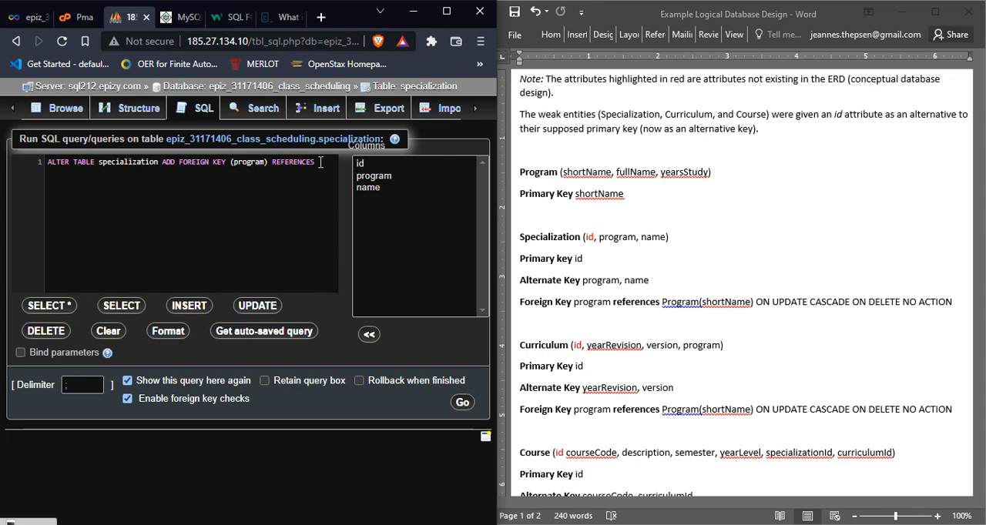
type("P")
key("Escape")
type("rogram()")
key("Left")
type("shor")
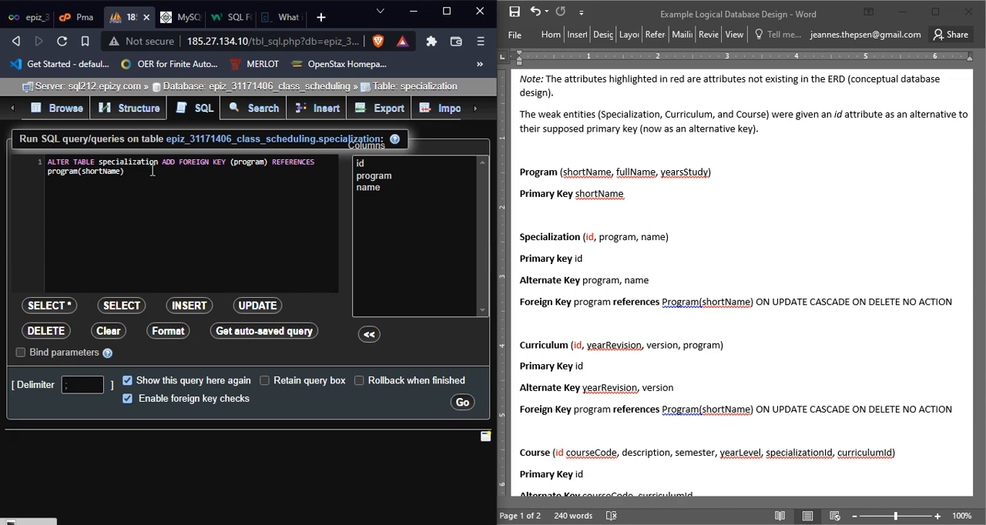
Step: Close the phpMyAdmin session, reconnect to the class scheduling database from the hosting panel and open its database-level SQL editor
left_click(141, 114)
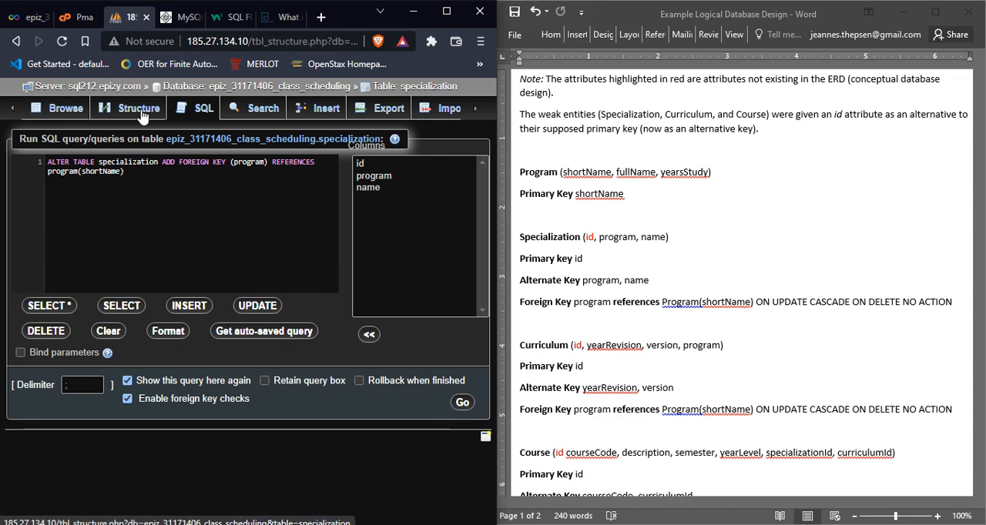
left_click(198, 109)
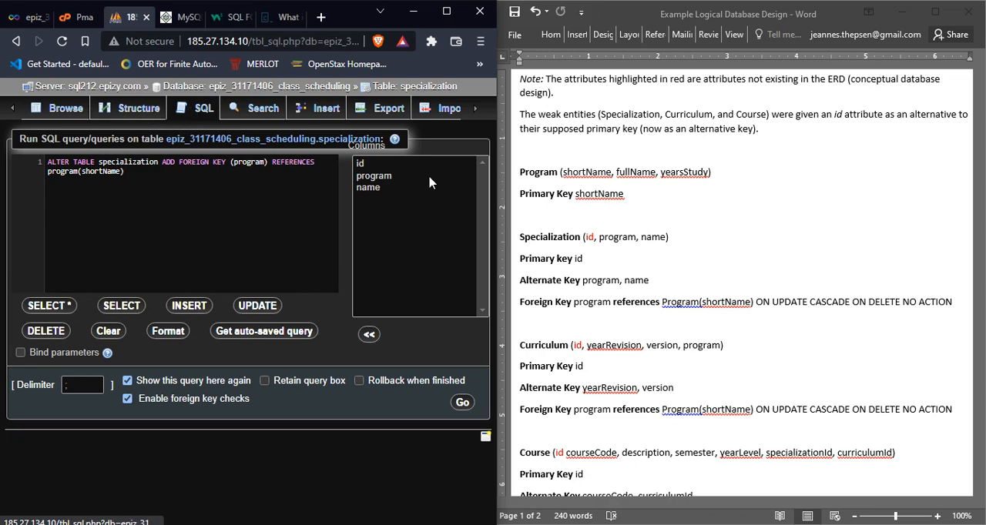
left_click(146, 17)
left_click(83, 17)
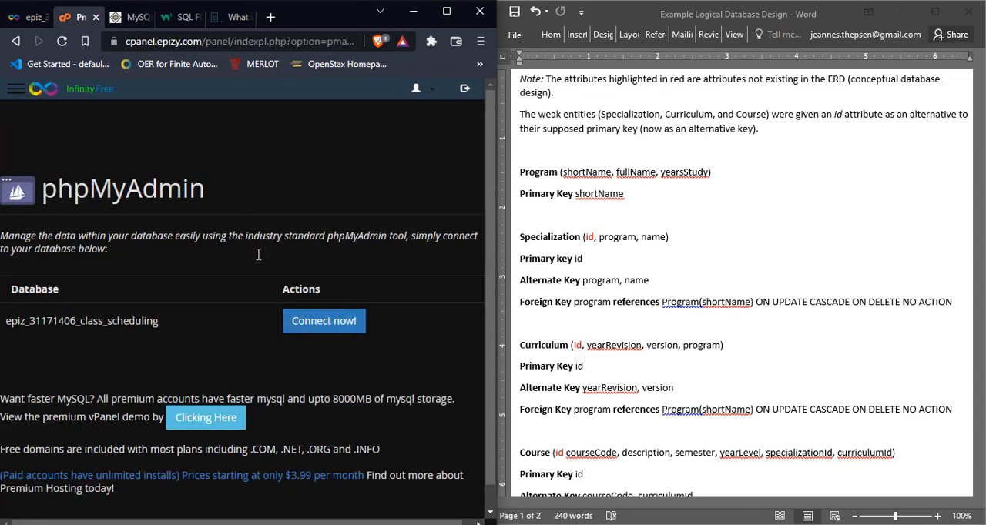
left_click(324, 327)
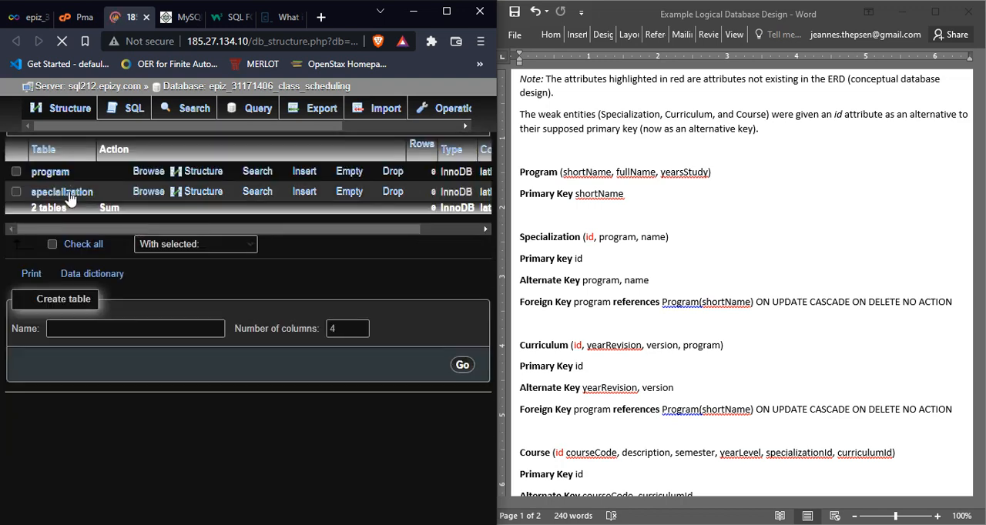
left_click(134, 110)
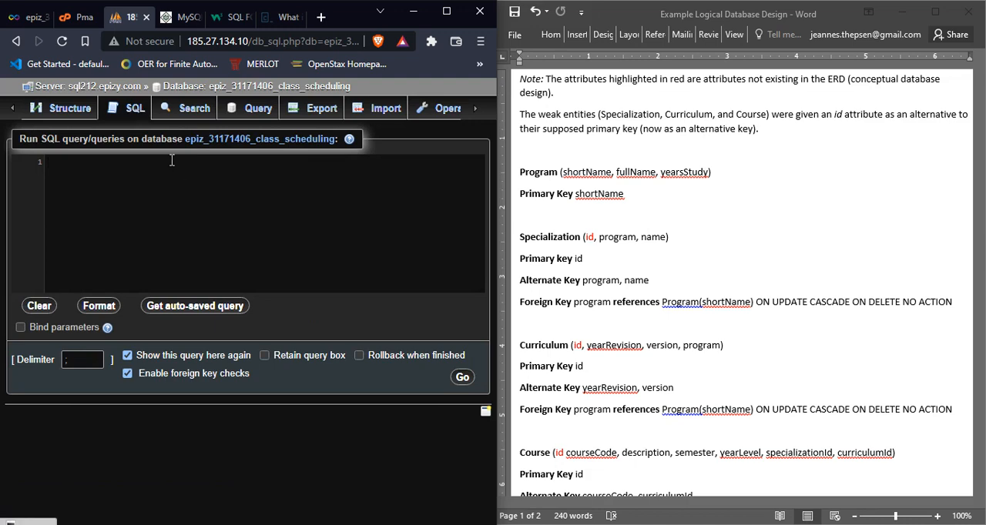
Step: Start a new query on the class scheduling database with ALTER TABLE specialization
type("alter tab")
key("Return")
type("sp")
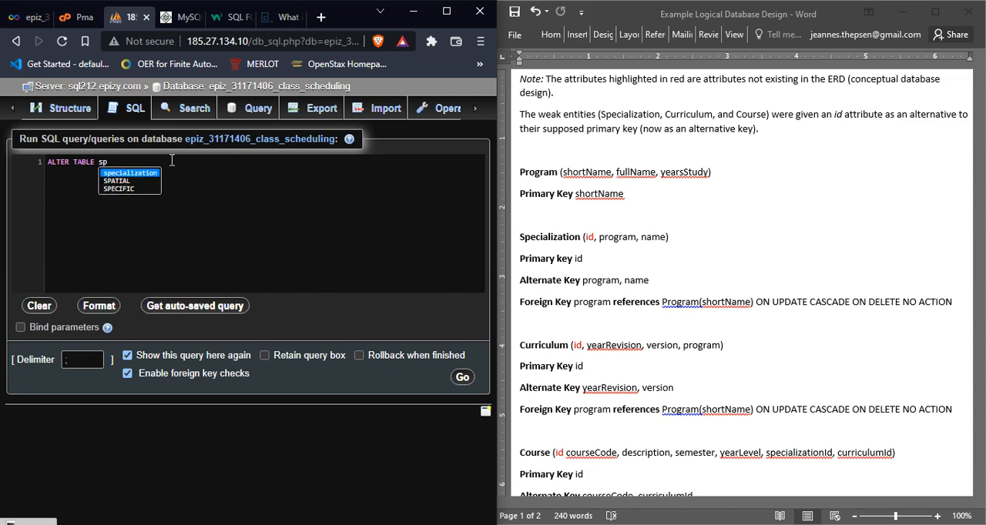
key("Return")
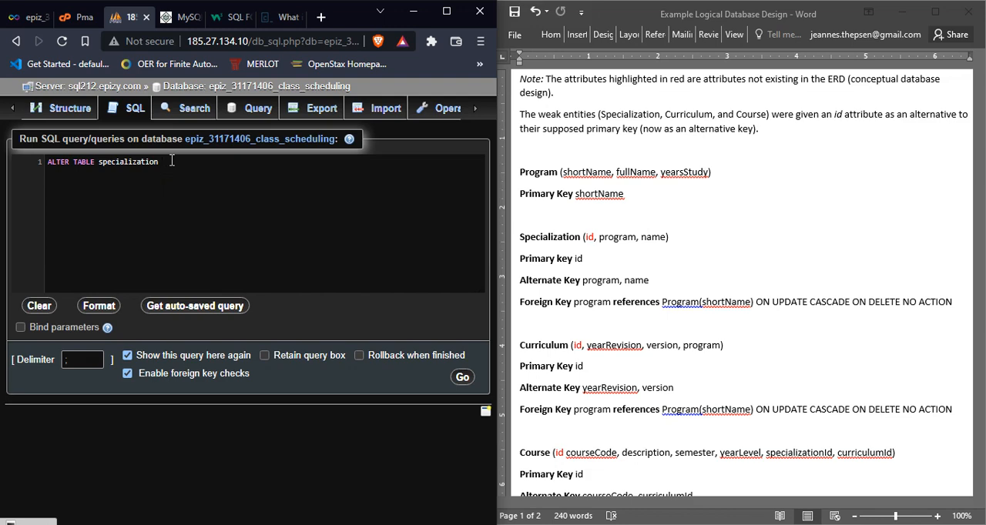
Step: Append ADD FOREIGN KEY (program) to the specialization query
type("a")
key("Return")
type("fore")
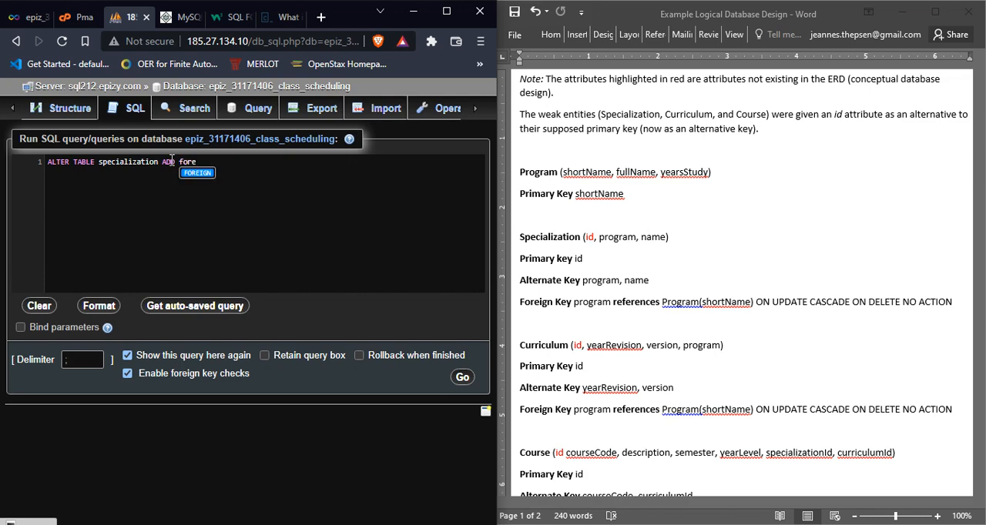
key("Return")
type("ke")
key("Return")
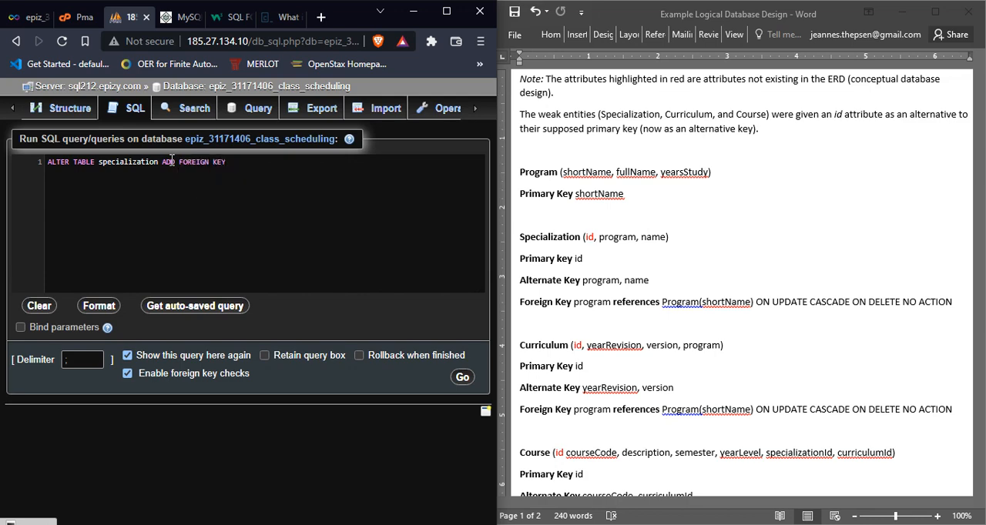
type("pr")
key("BackSpace")
key("BackSpace")
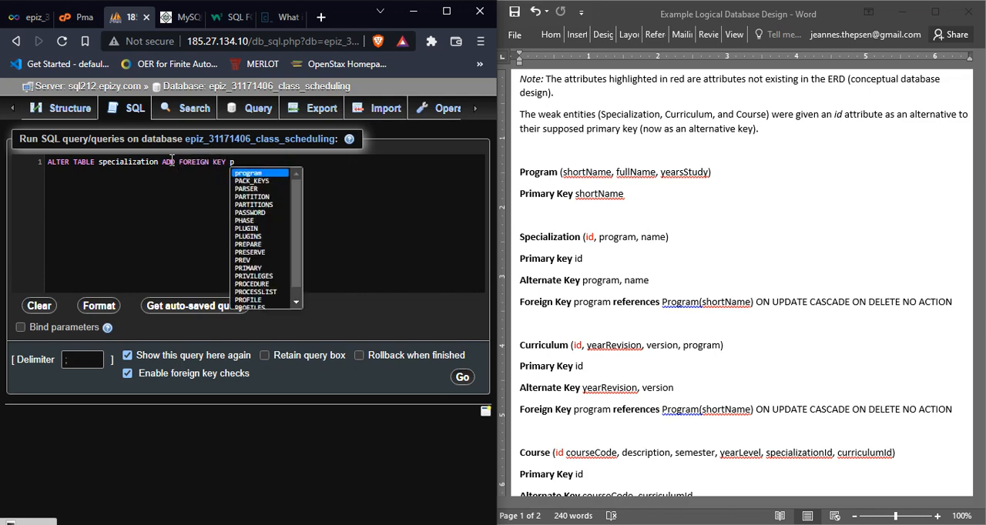
type("(prog")
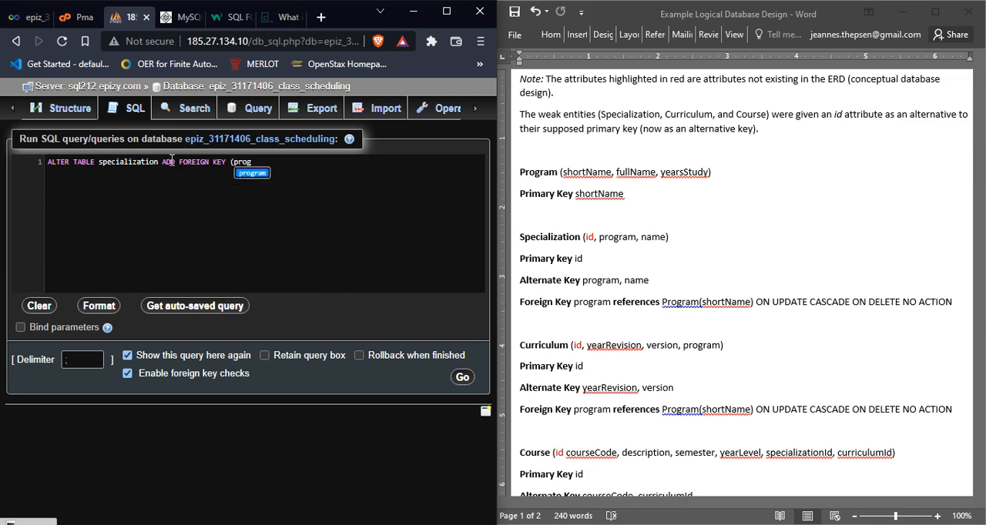
type("ram)")
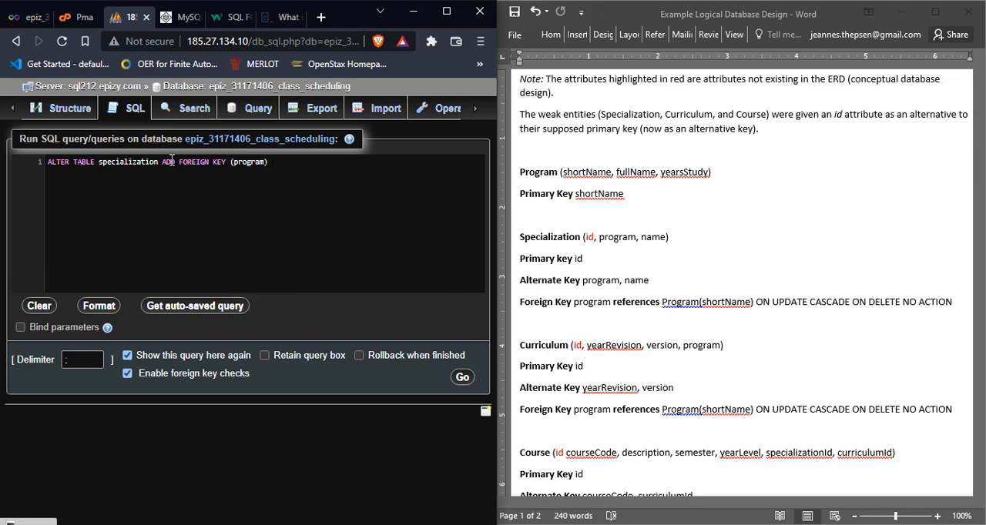
type(" ref")
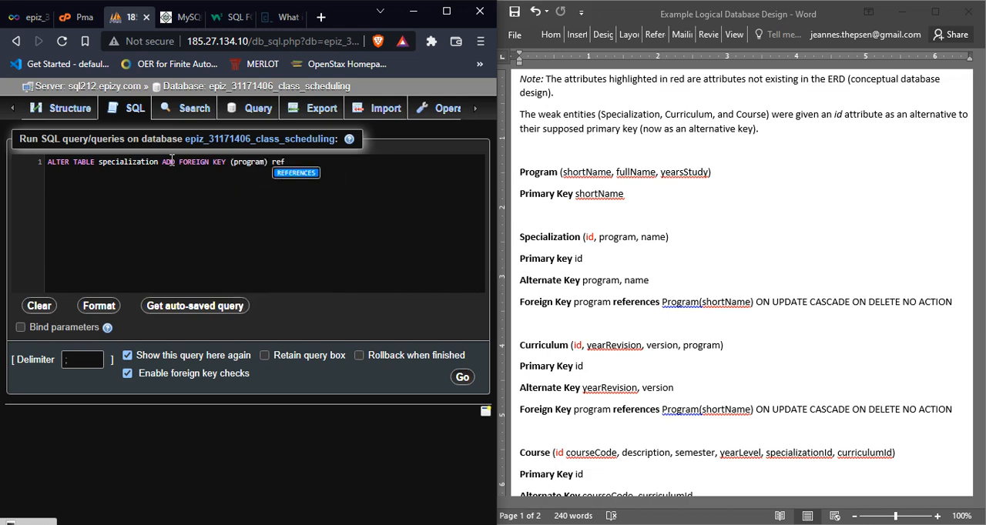
type("er")
Step: Run the query completed with REFERENCES program(shortName) and return to the database's table list
key("Return")
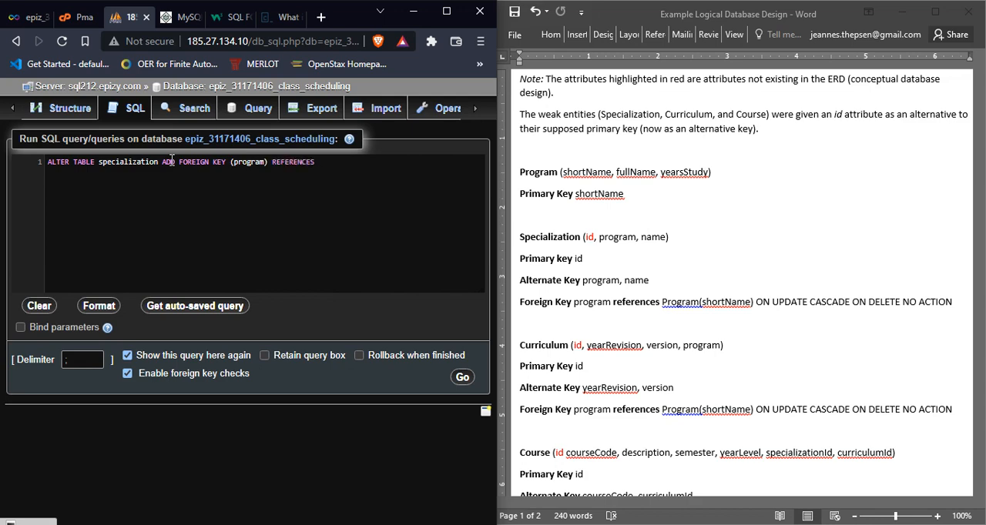
type("progr")
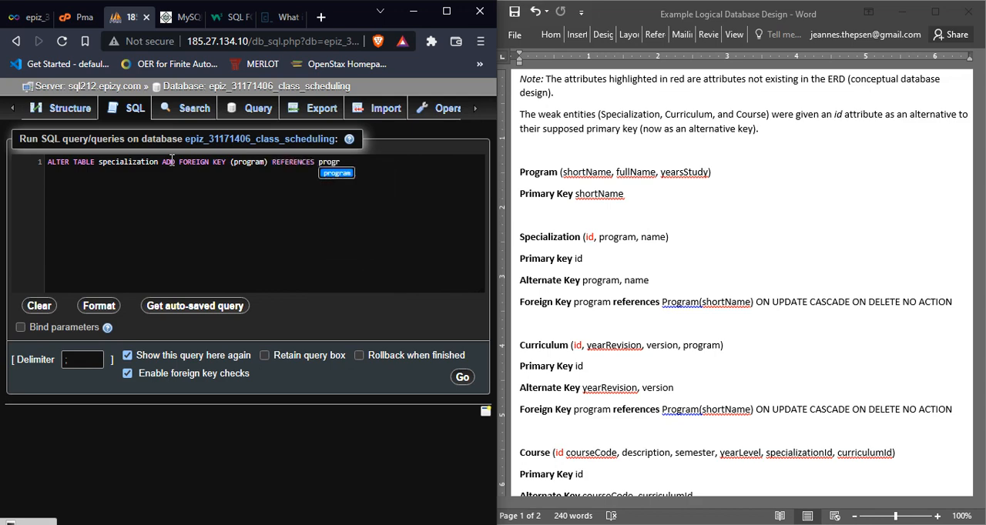
type("am(")
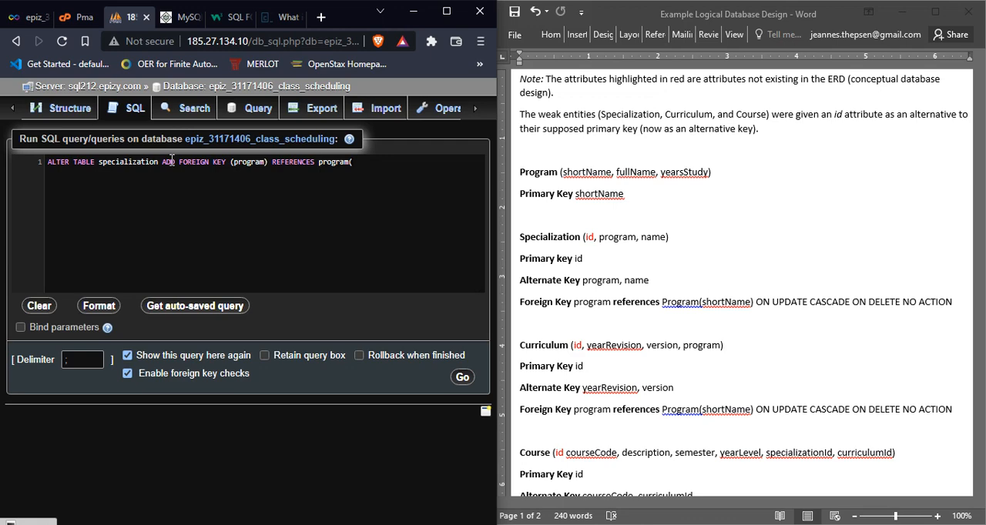
type("shortName")
left_click(462, 377)
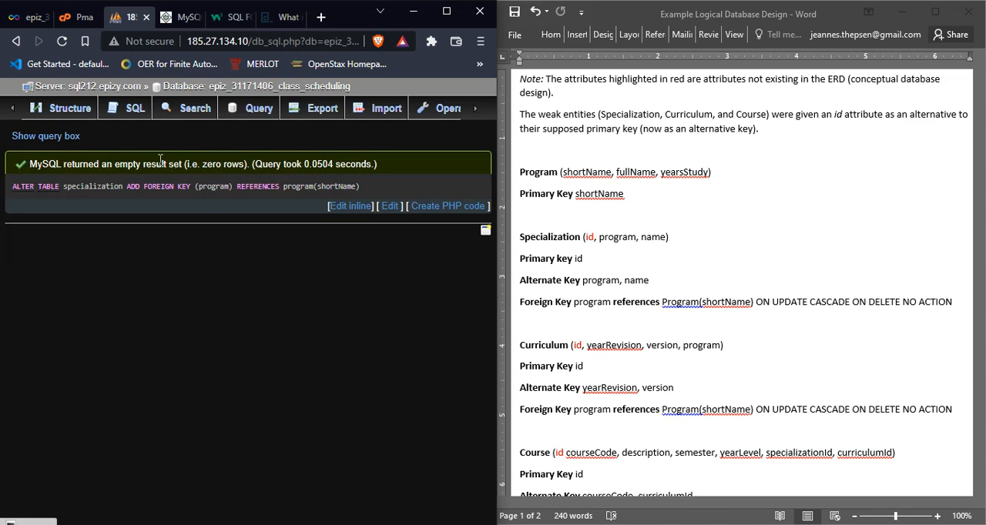
left_click(80, 111)
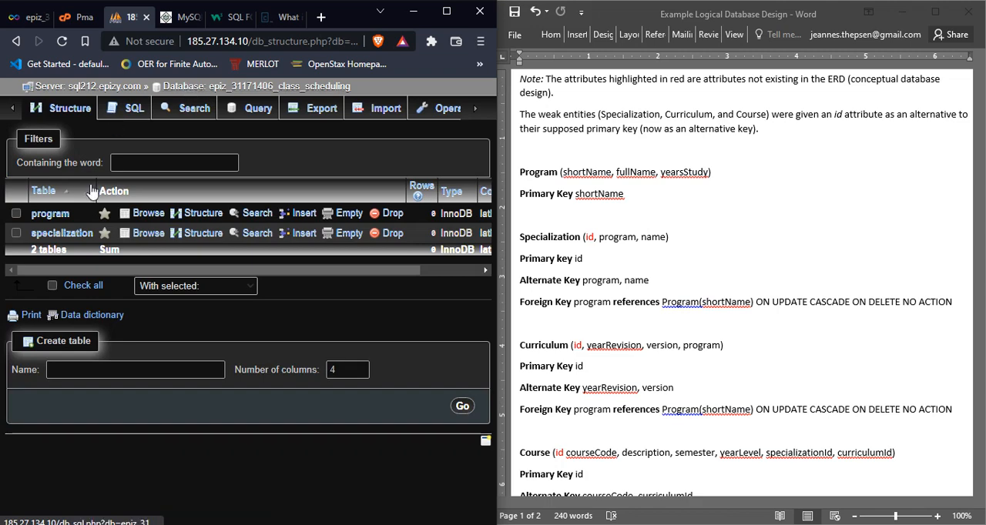
Step: Open the specialization table and look through the pages available for it
left_click(73, 237)
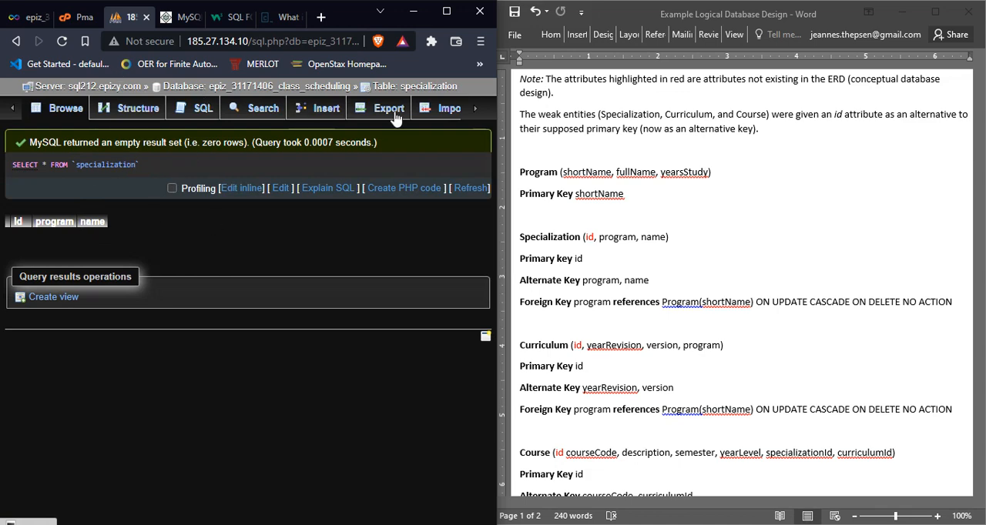
left_click(477, 113)
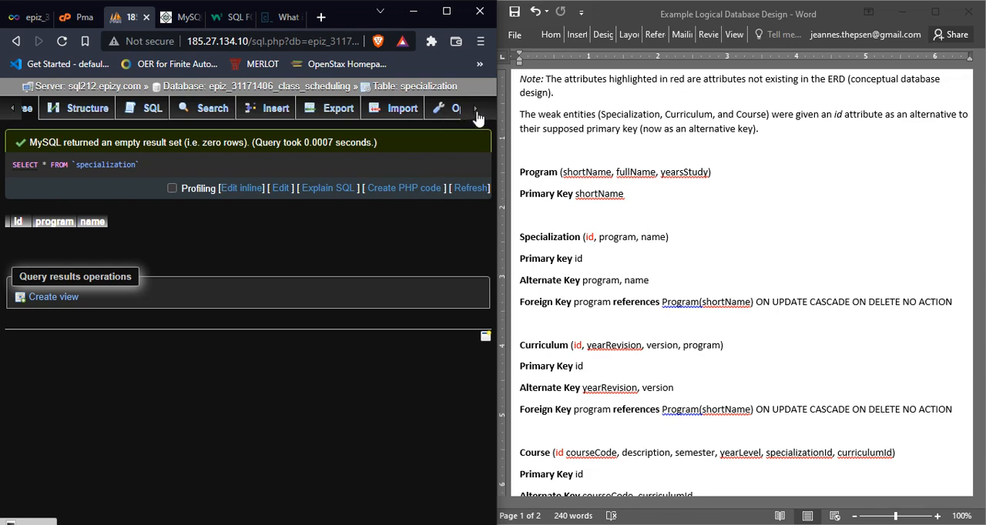
left_click(11, 109)
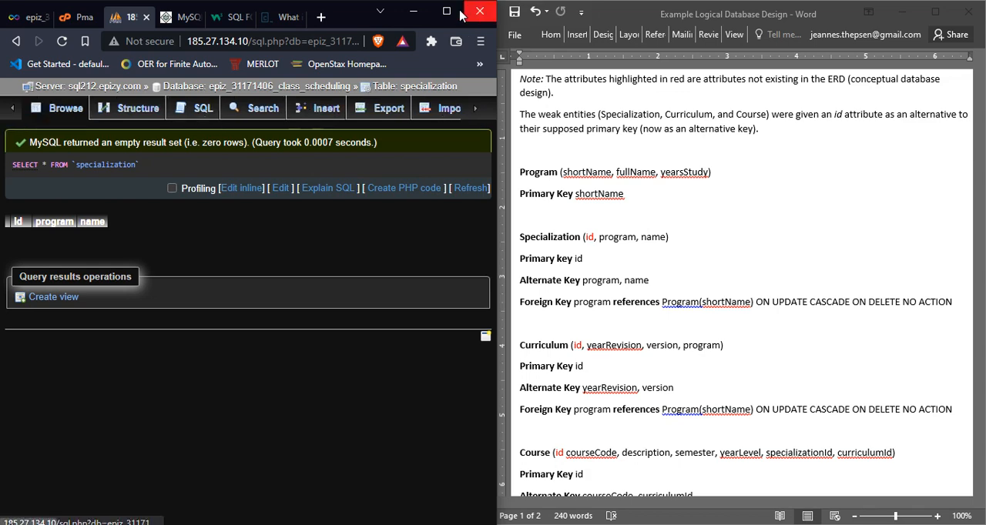
left_click(447, 11)
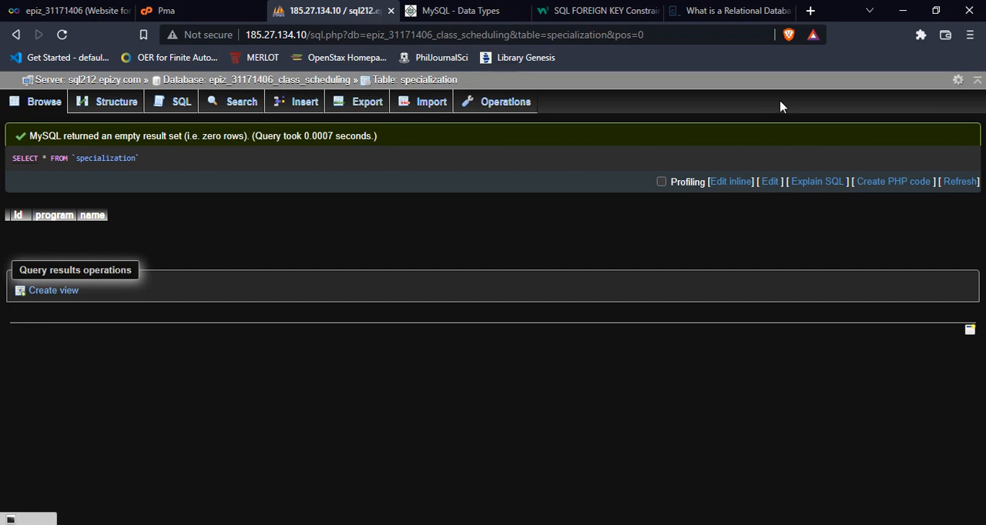
key("super+Left")
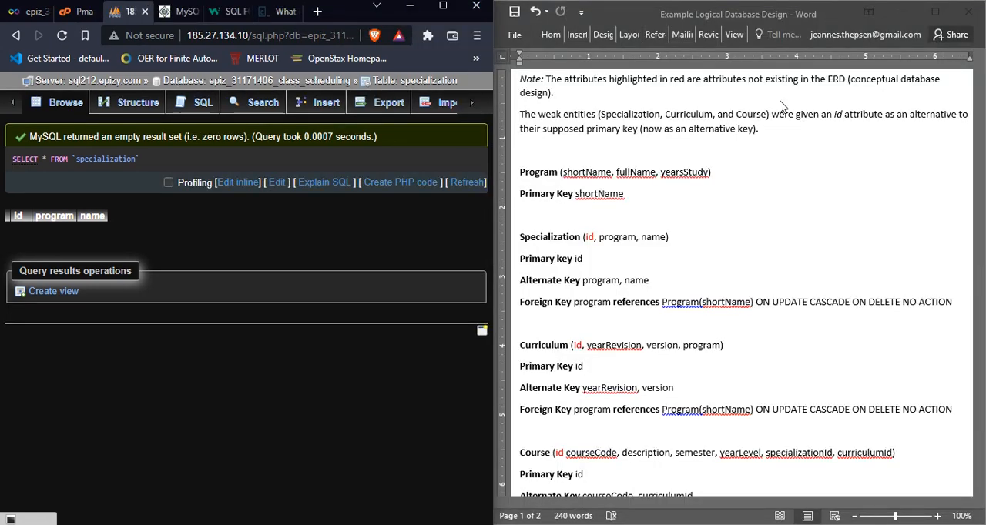
Step: Return to the class scheduling database and open its Designer diagram
left_click(297, 85)
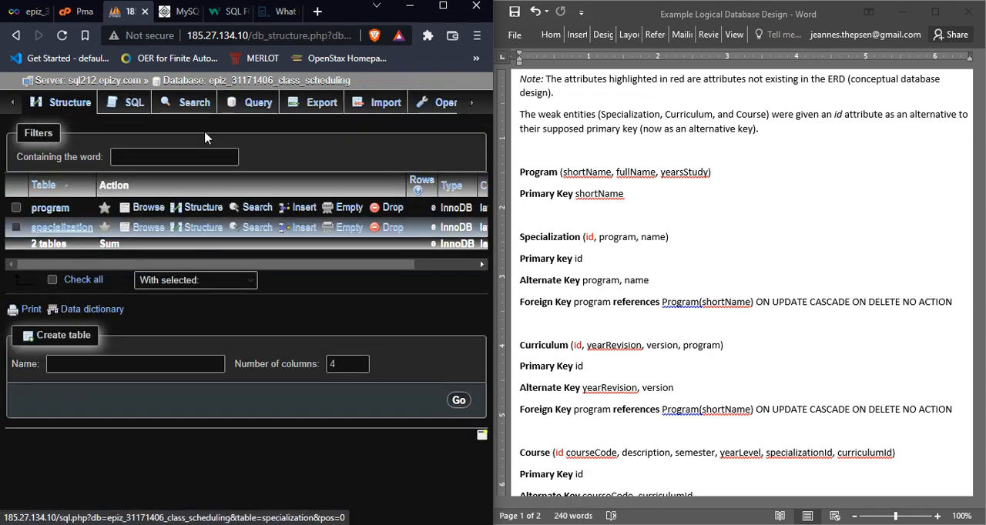
left_click(472, 108)
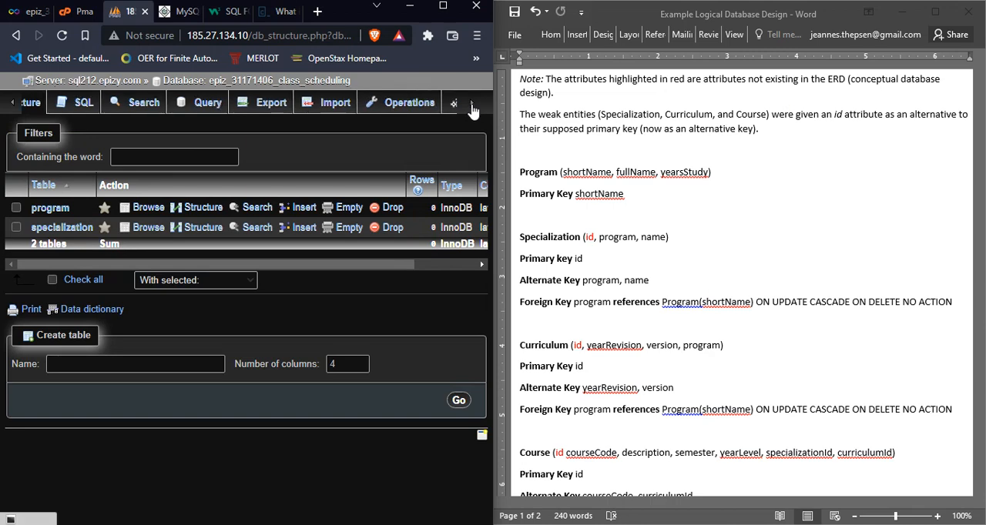
left_click(472, 108)
left_click(472, 108)
left_click(472, 107)
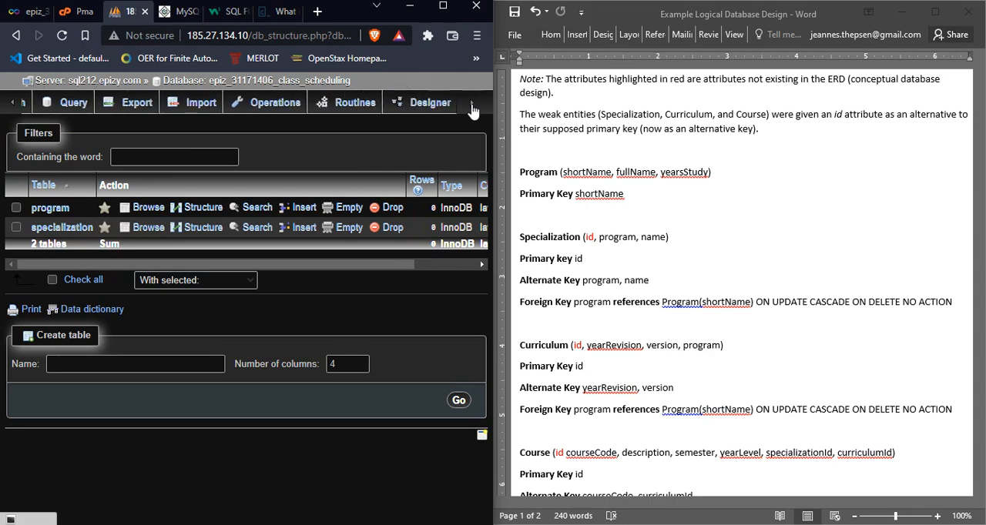
left_click(430, 106)
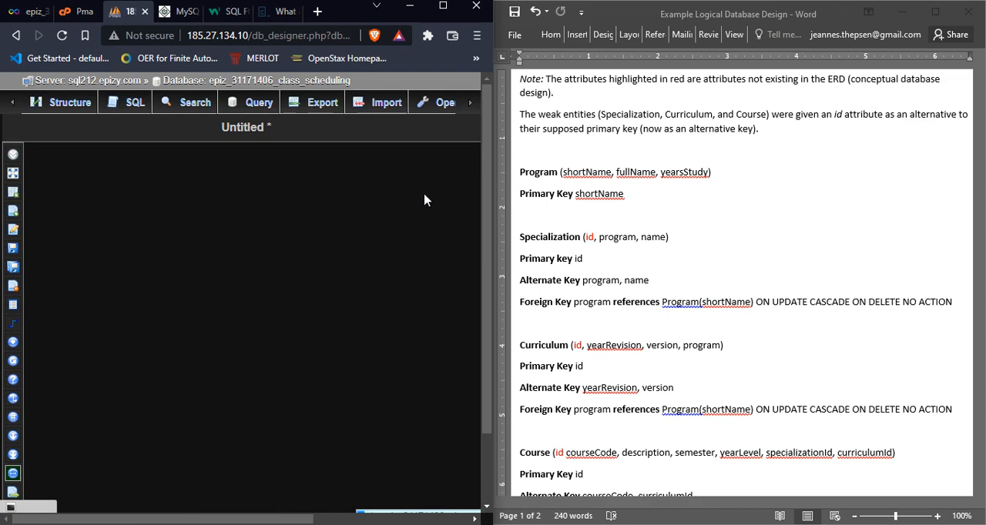
Step: Arrange the Designer diagram with the program table above the specialization table to inspect their foreign key link
left_click(471, 103)
left_click(471, 103)
left_click(472, 105)
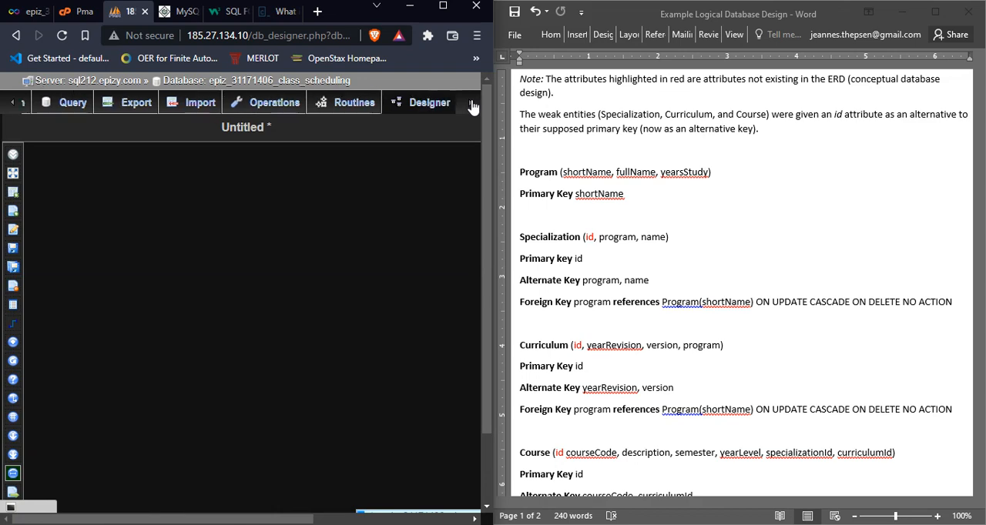
left_click_drag(481, 221, 483, 253)
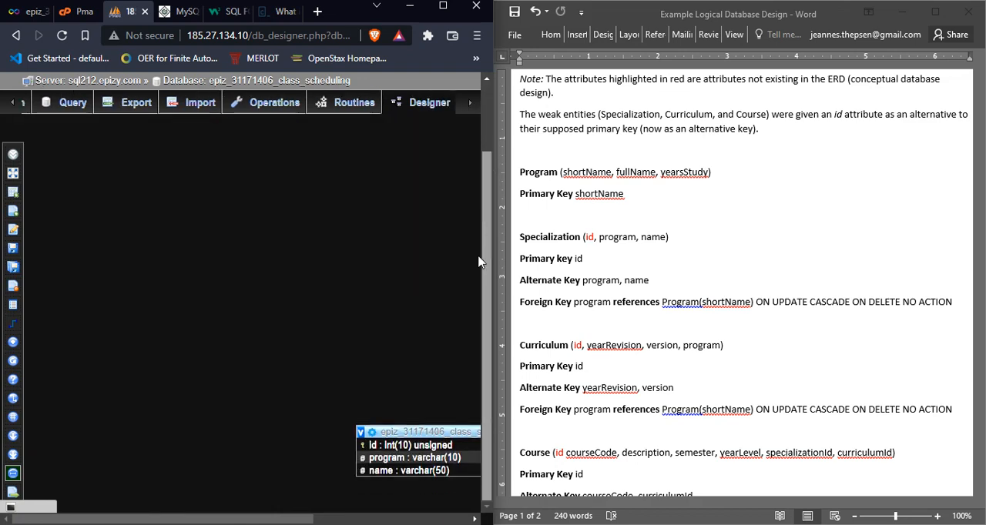
left_click_drag(182, 520, 337, 520)
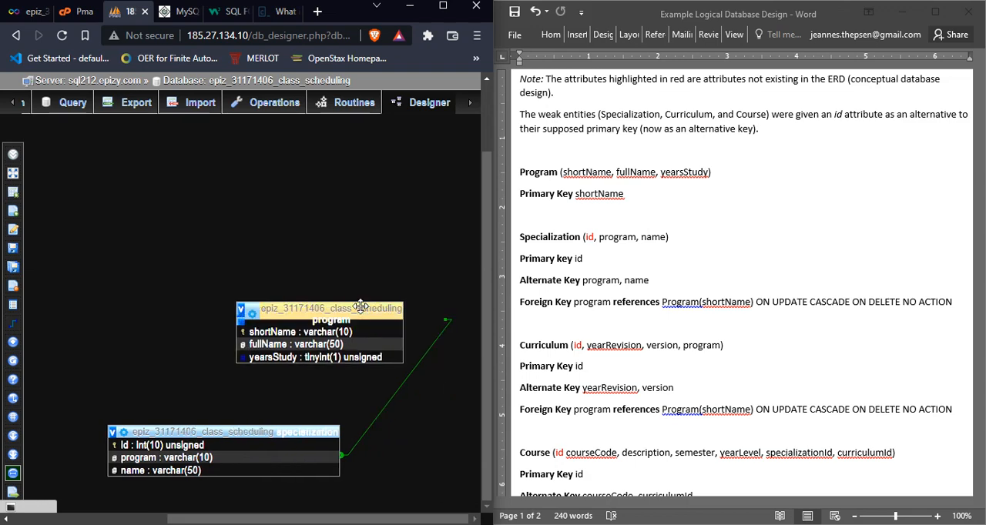
left_click_drag(361, 308, 257, 284)
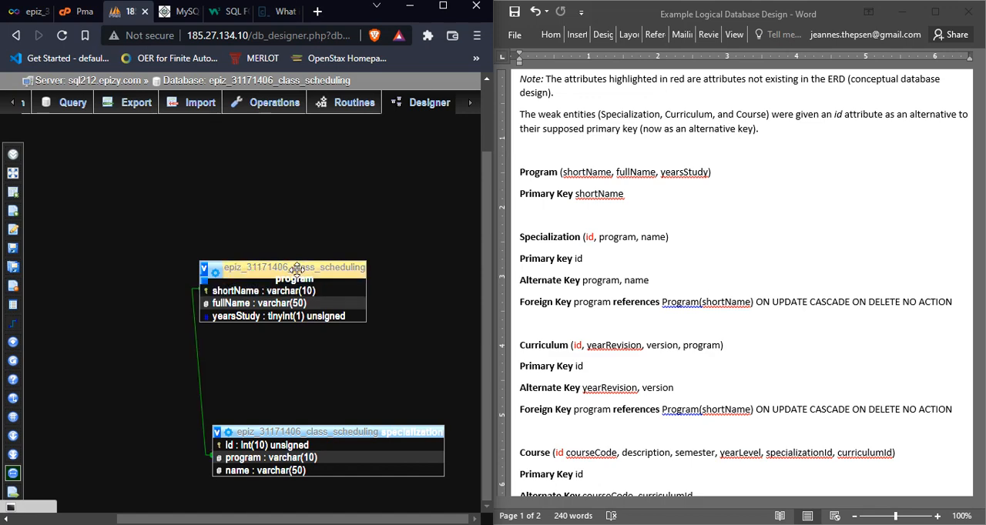
left_click_drag(286, 432, 292, 416)
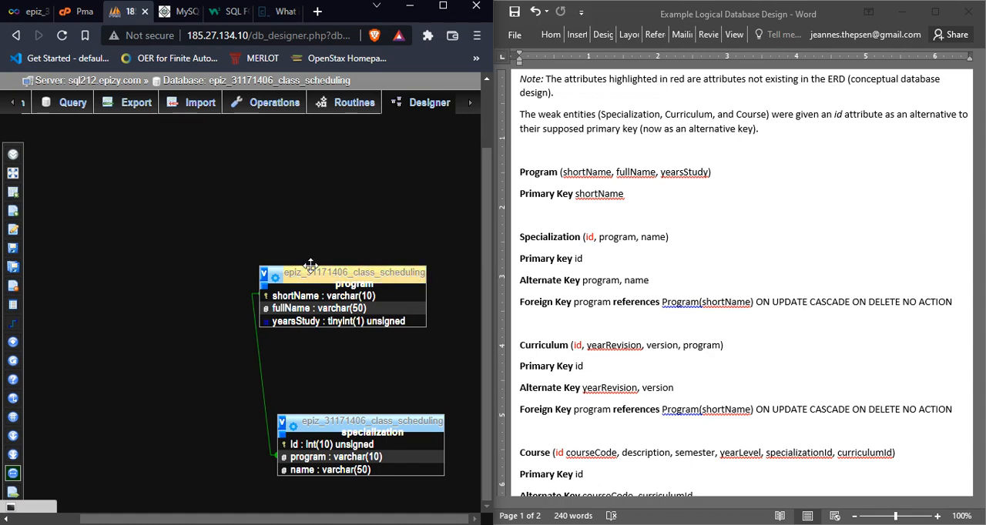
left_click_drag(310, 267, 237, 225)
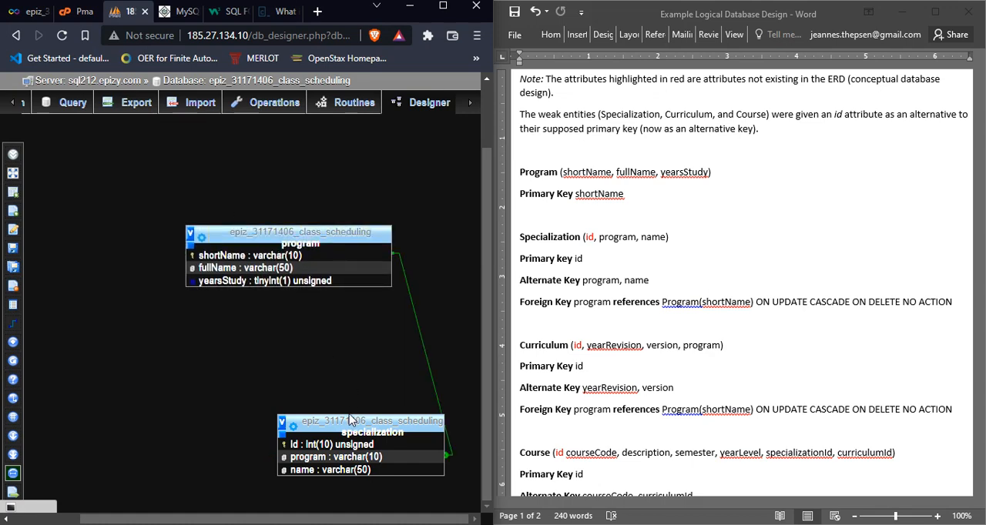
left_click_drag(349, 422, 270, 346)
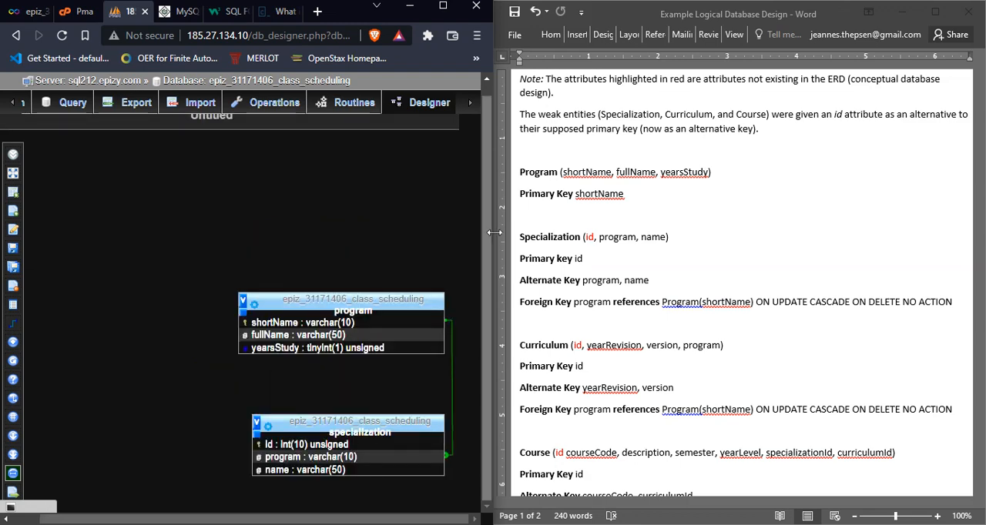
Step: Review the logical design document's remaining table definitions down to Room, marking the Room attributes and primary key
left_click(528, 239)
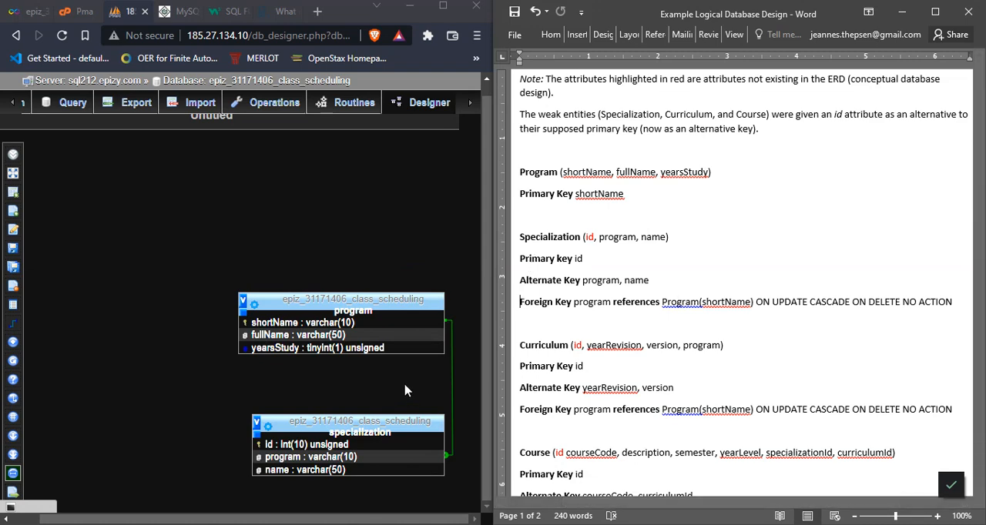
left_click(408, 296)
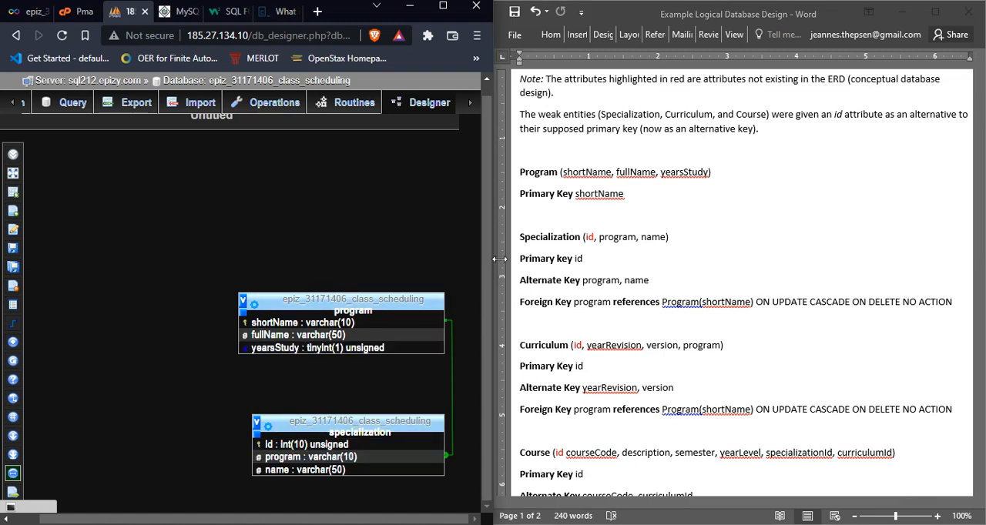
left_click(593, 301)
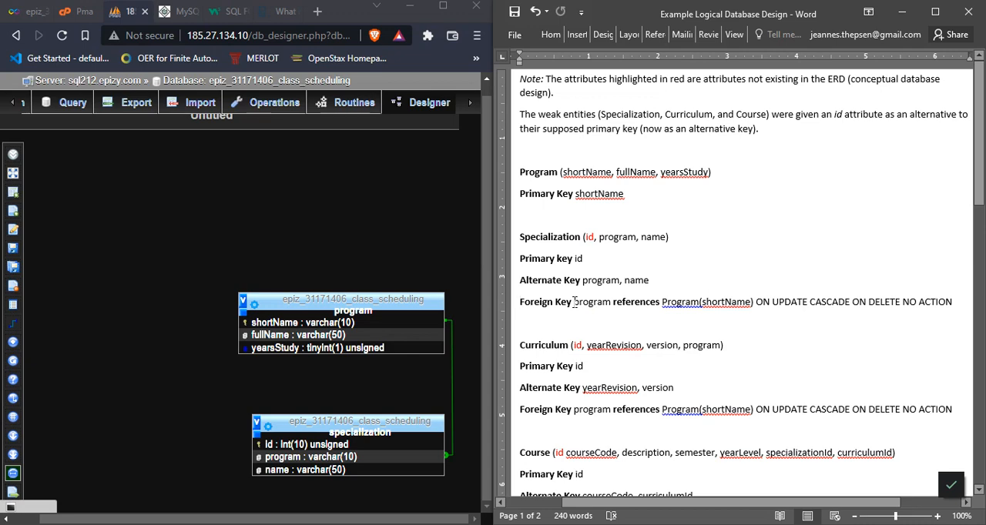
scroll(573, 302, "down", 3)
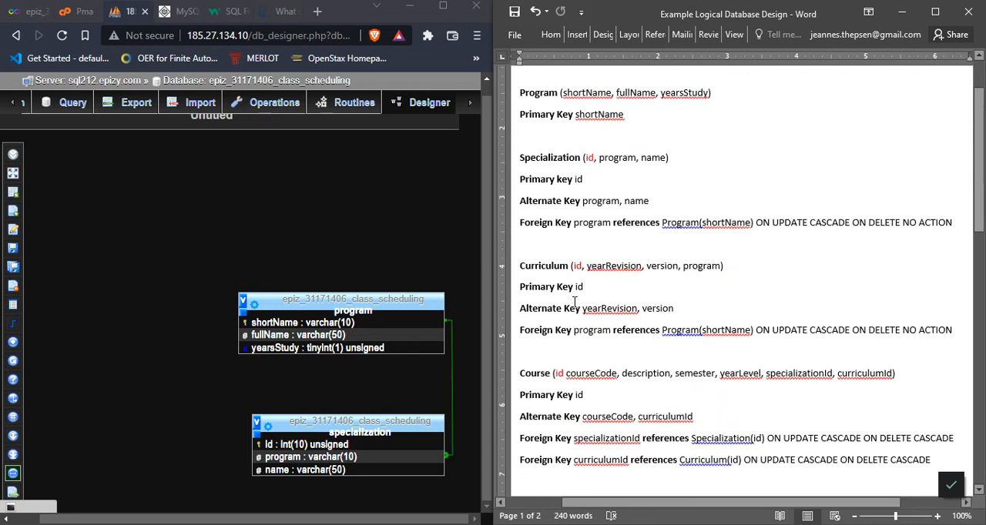
scroll(574, 302, "down", 6)
scroll(574, 302, "down", 9)
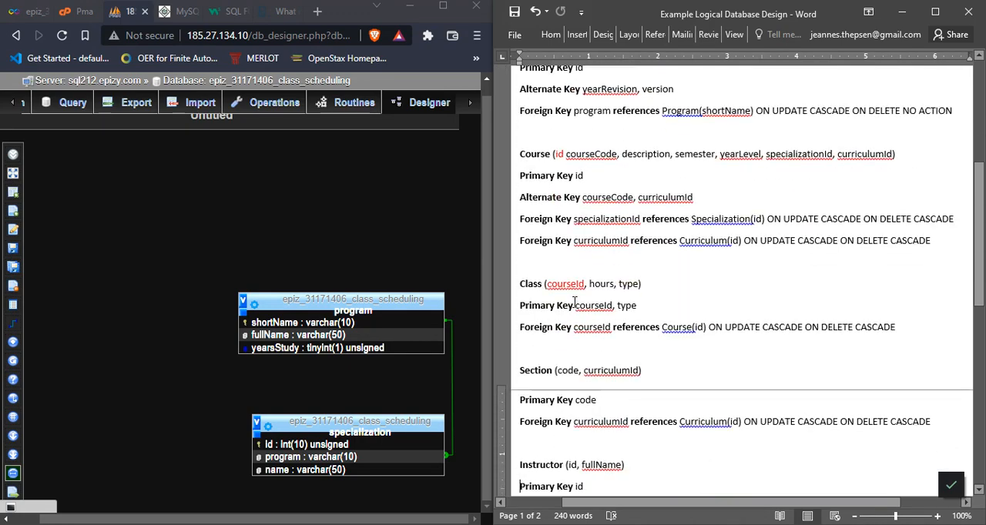
scroll(574, 302, "down", 3)
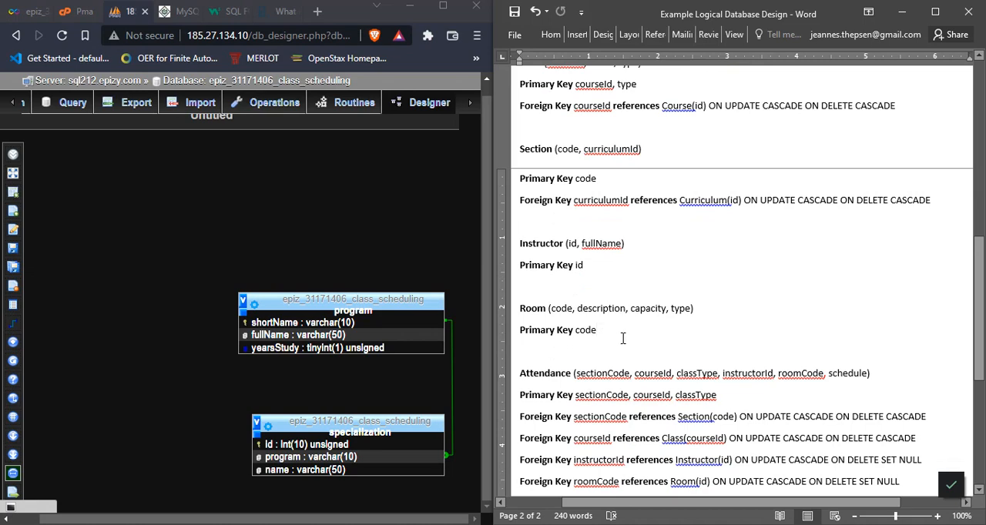
left_click(623, 338)
left_click_drag(979, 356, 979, 371)
left_click_drag(598, 265, 532, 248)
left_click(619, 274)
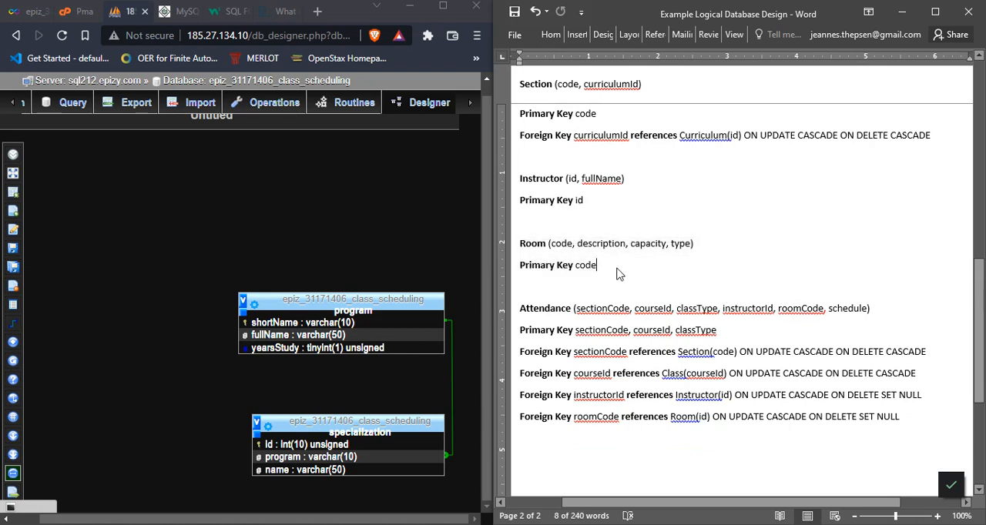
left_click_drag(596, 267, 520, 244)
left_click(637, 273)
left_click_drag(610, 268, 521, 245)
left_click_drag(484, 313, 483, 310)
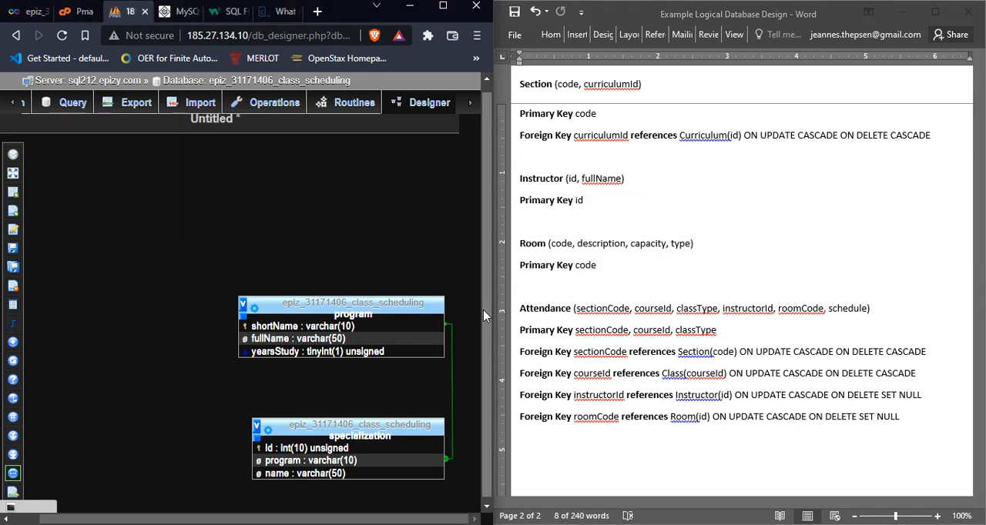
Step: Examine the Attendance definition in the logical design and highlight its four foreign key lines
left_click(908, 301)
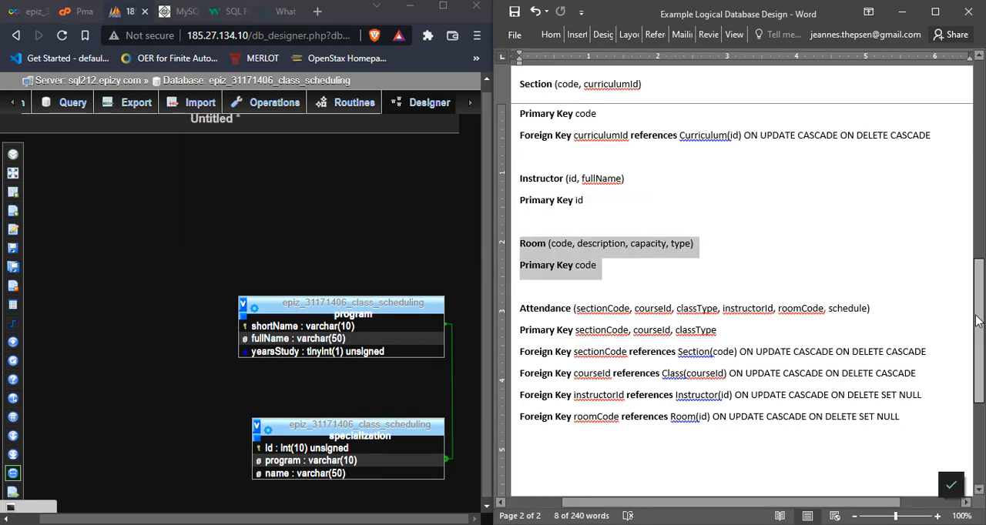
mouse_move(973, 316)
left_mouse_down()
mouse_move(967, 306)
mouse_move(968, 314)
left_mouse_up()
left_click(539, 312)
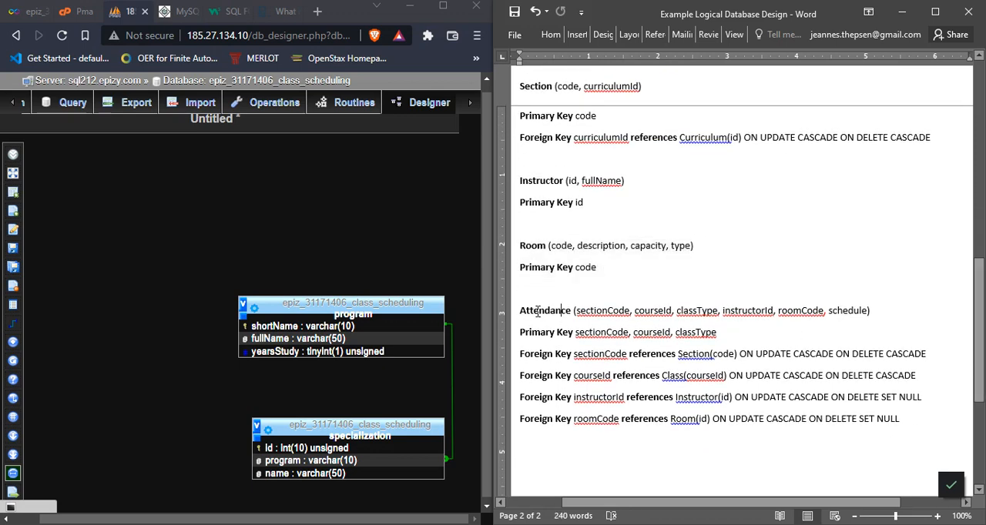
left_click_drag(523, 311, 549, 313)
left_click(546, 352)
left_click_drag(522, 353, 570, 376)
left_click(571, 377)
left_click_drag(520, 356, 901, 421)
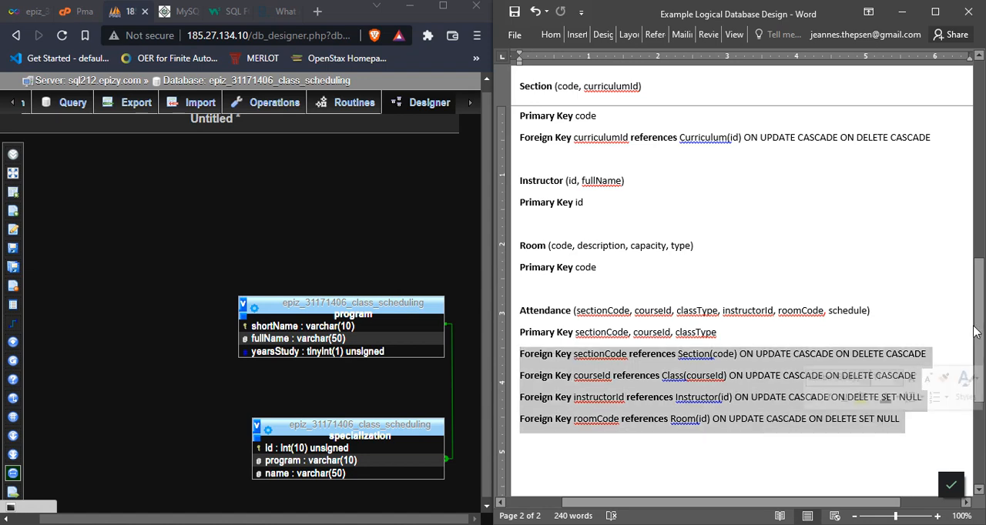
Step: Examine the Course attributes specializationId and curriculumId and the Curriculum definition in the logical design, and return to Attendance
left_click_drag(978, 331, 964, 209)
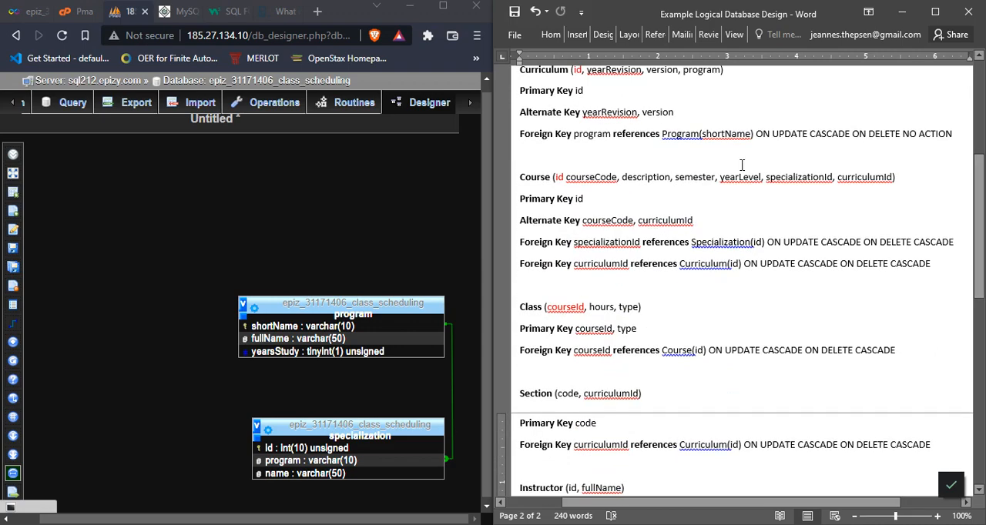
left_click(598, 193)
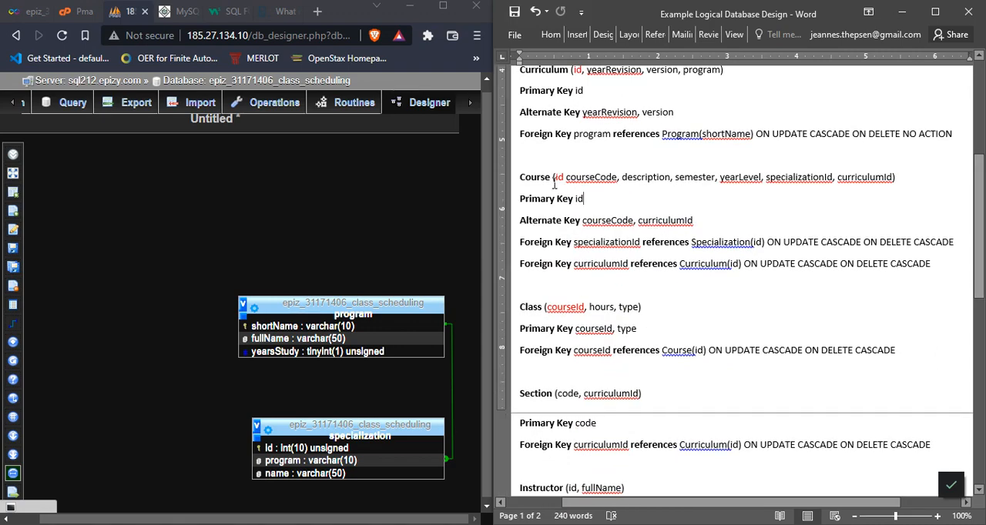
left_click(788, 178)
left_click(852, 181)
left_click(802, 178)
left_click_drag(972, 199, 968, 163)
left_click(871, 280)
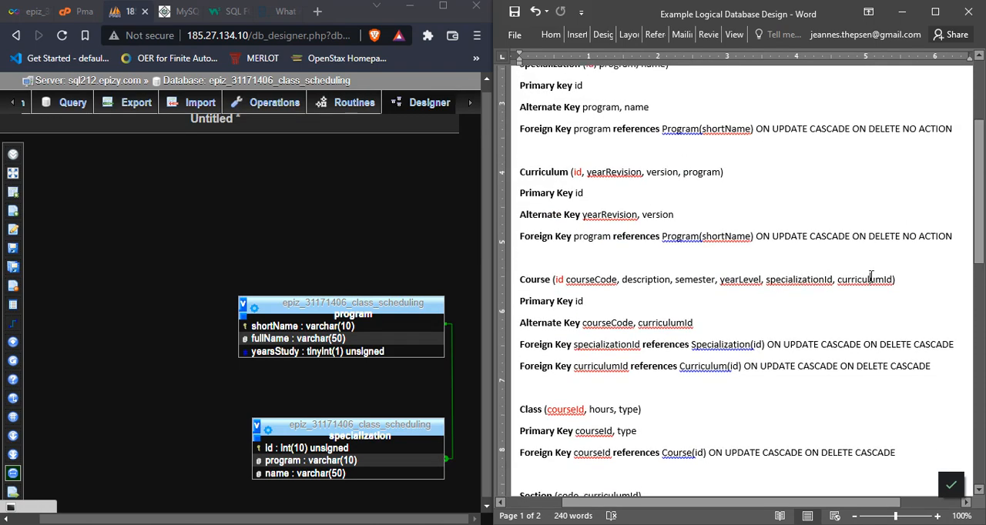
left_click(551, 171)
left_click_drag(982, 223, 982, 374)
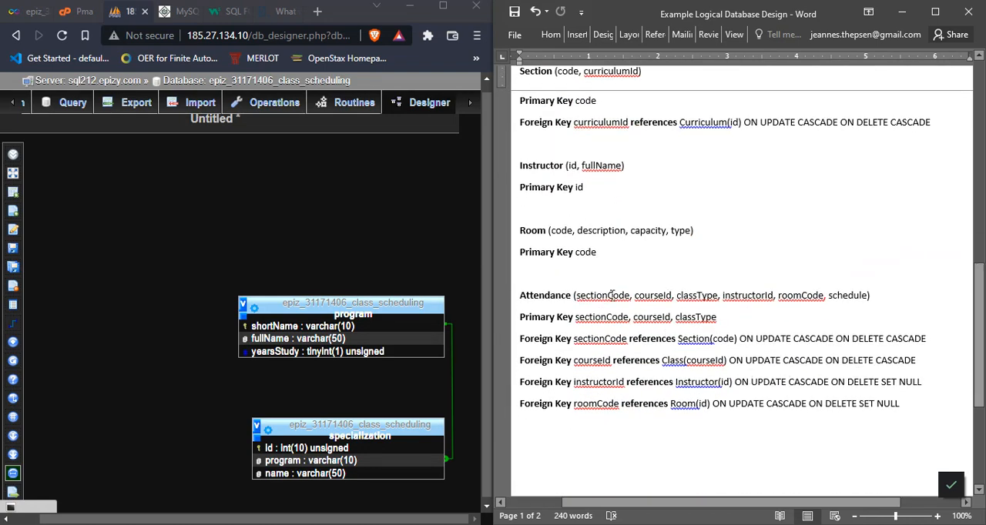
Step: Highlight Attendance's first foreign key lines in the design and open the database's multi-table query page
left_click(22, 103)
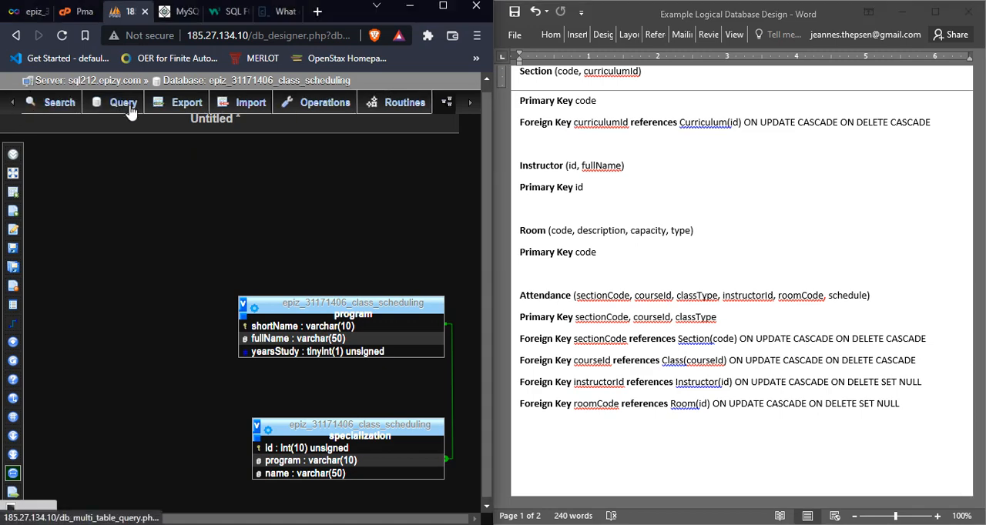
left_click(543, 370)
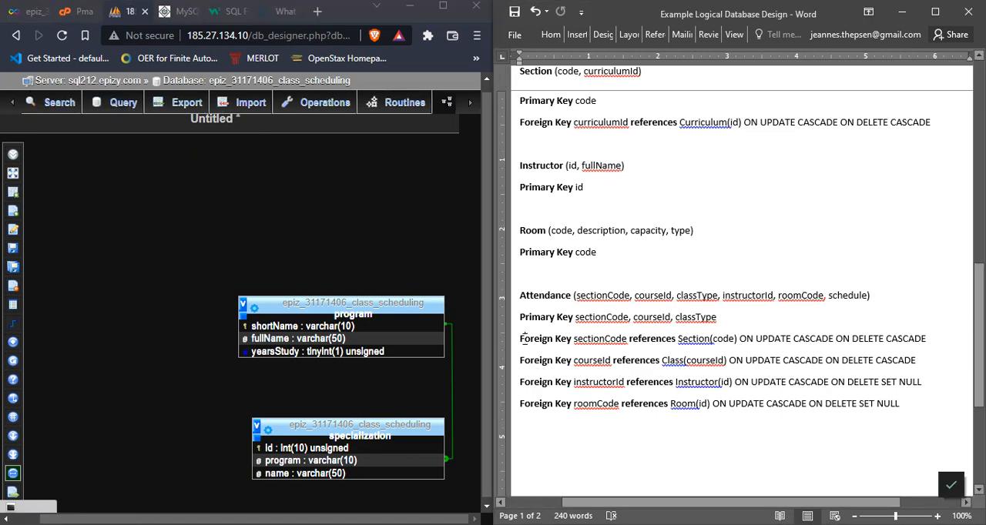
left_click_drag(523, 339, 568, 367)
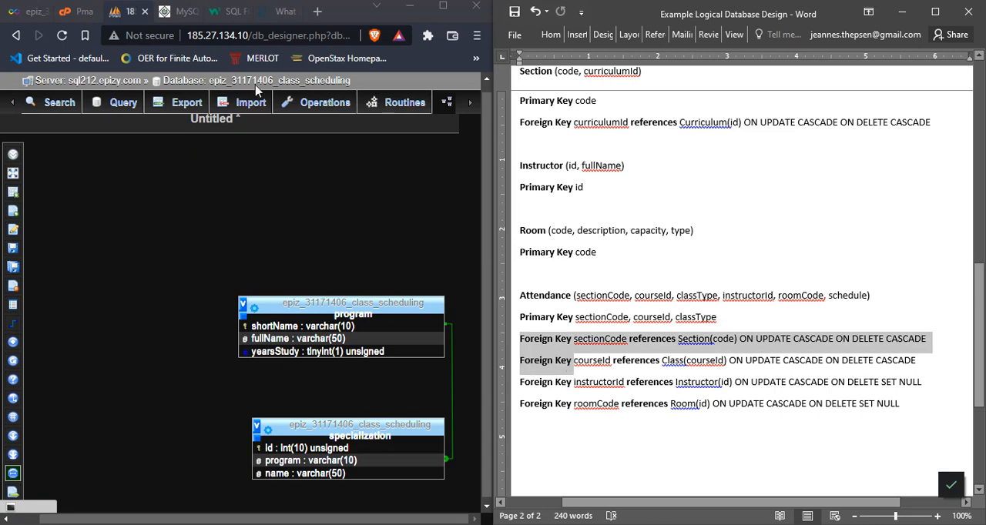
left_click(100, 102)
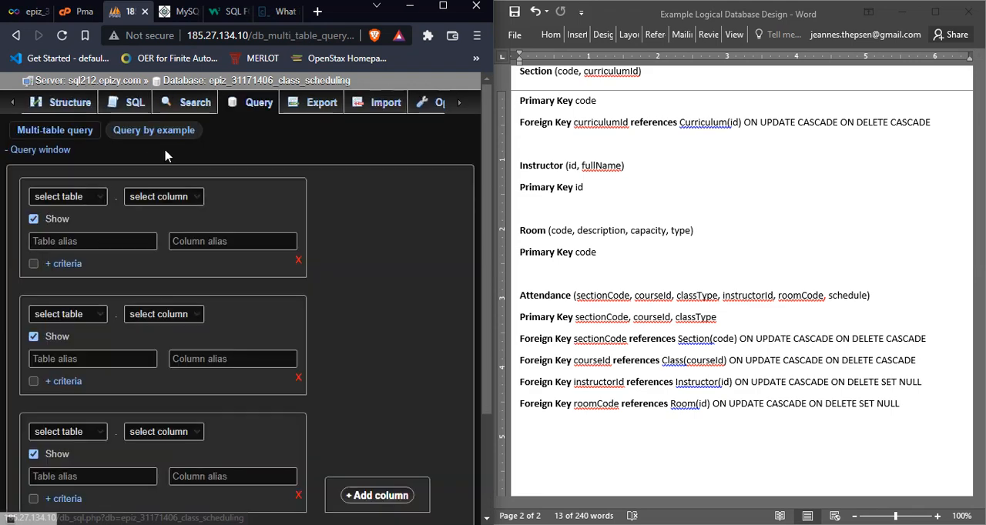
Step: Open the database's SQL editor and begin the statement ALTER TABLE attendance ADD FOREIGN KEY
left_click(132, 105)
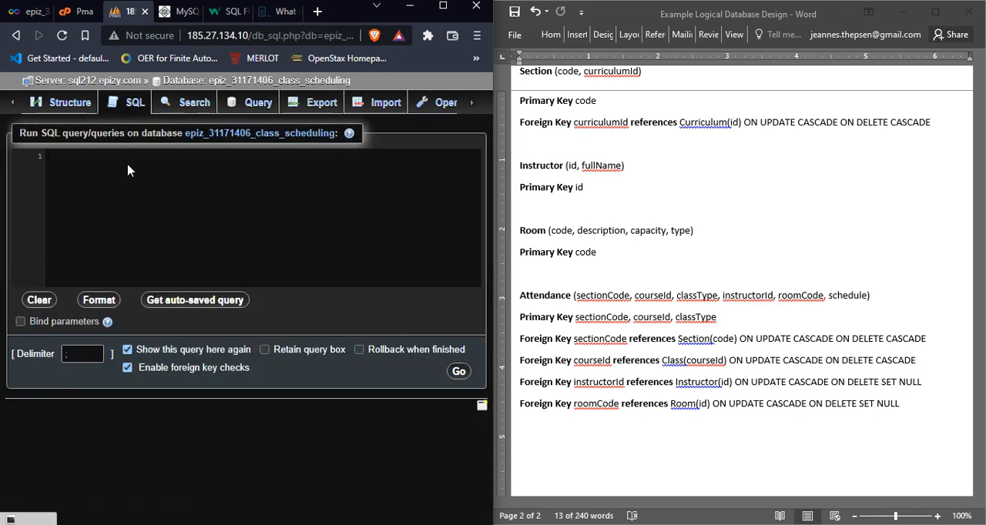
type("ALTER")
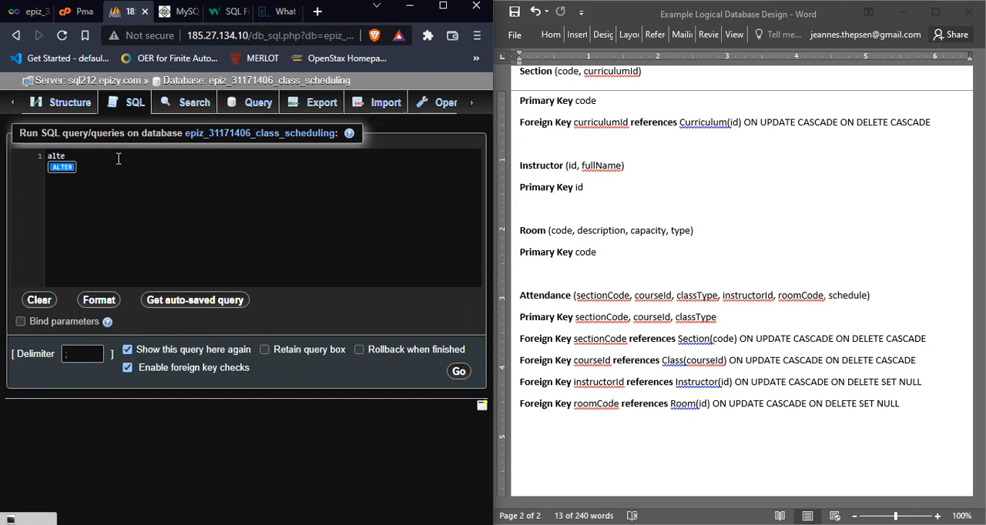
type(" ta")
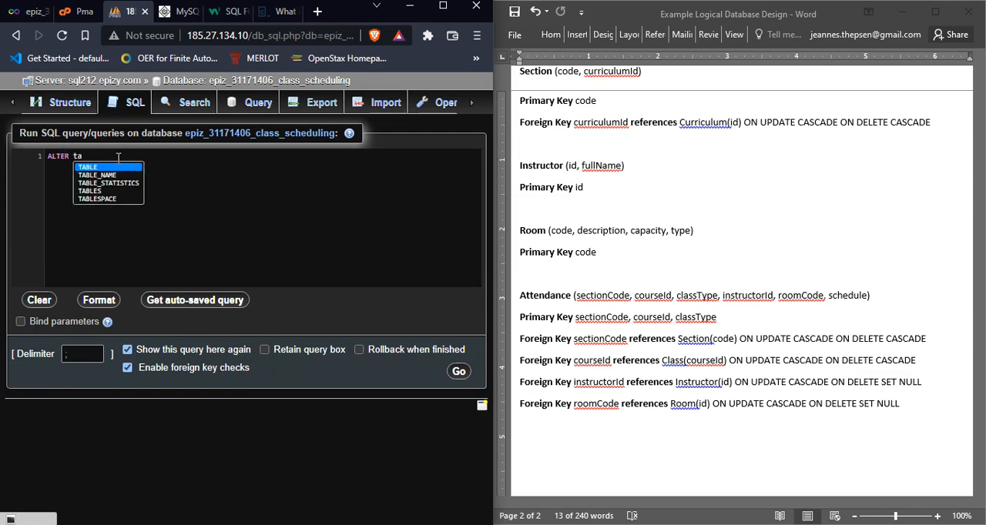
key("Return")
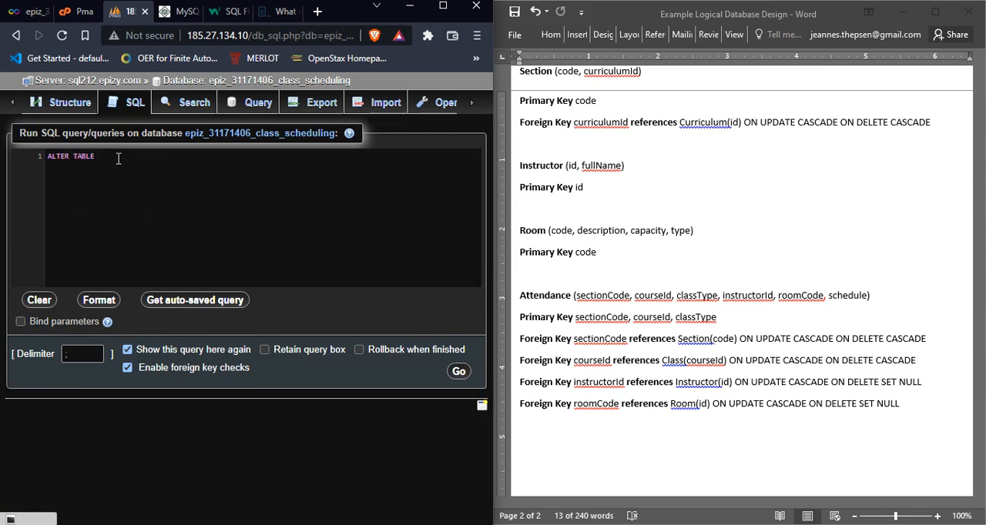
type("attendance ADD")
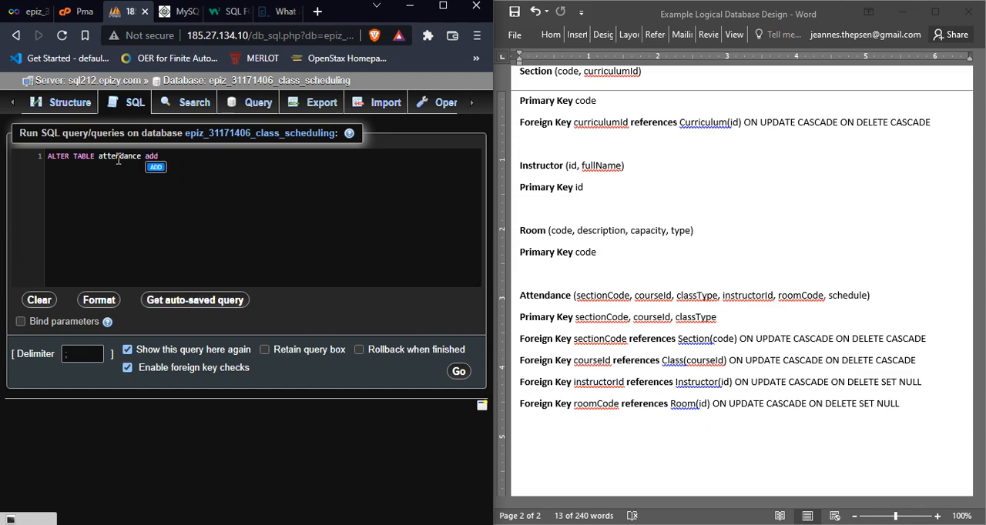
type(" FOREIGN ke")
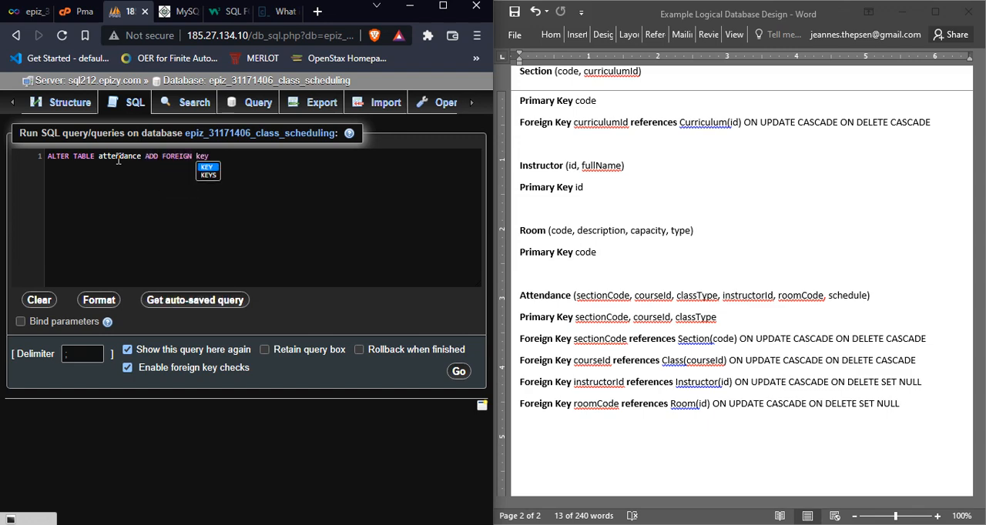
type("y")
key("Return")
Step: Complete the foreign key clause with (sectionCode) REFERENCES Section(code)
type("sec")
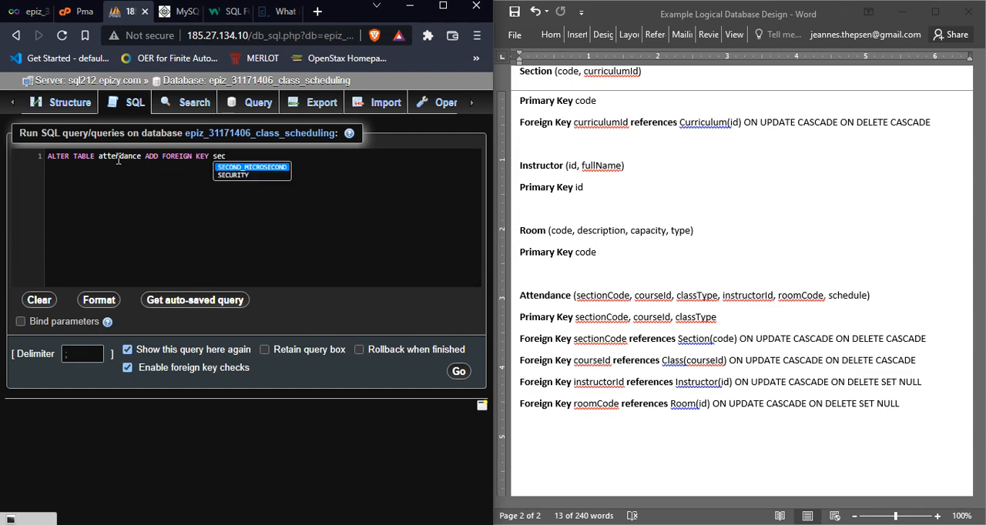
key("BackSpace")
key("BackSpace")
key("BackSpace")
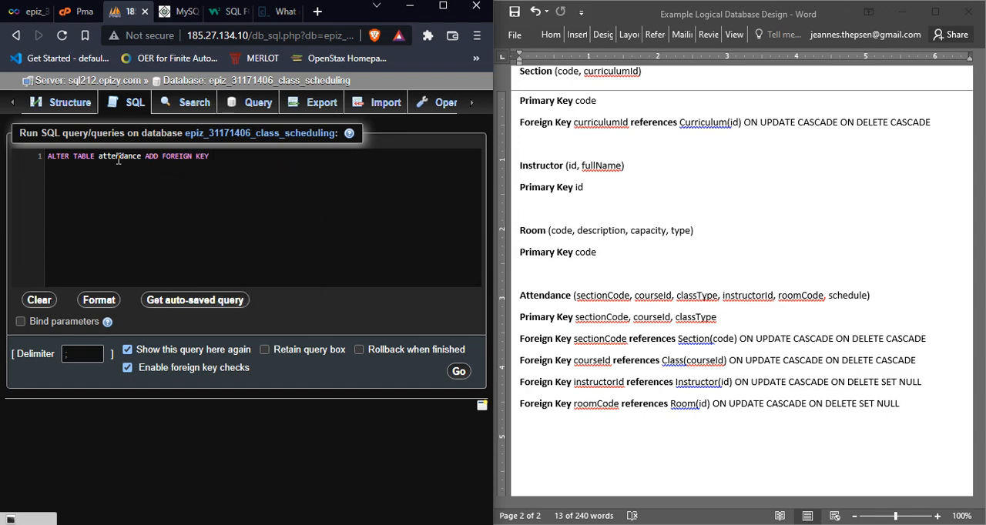
type("(sectionCode")
type(" ref")
key("Return")
type("Secti")
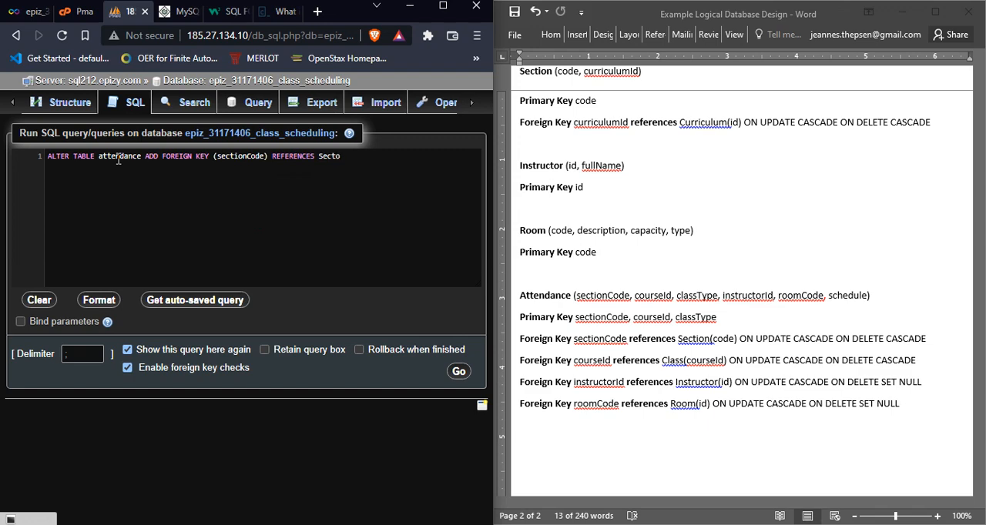
type("ion(code)")
Step: Check the ALTER TABLE foreign key syntax on the W3Schools page, and return to the query and Attendance's key lines in the design
left_click(231, 12)
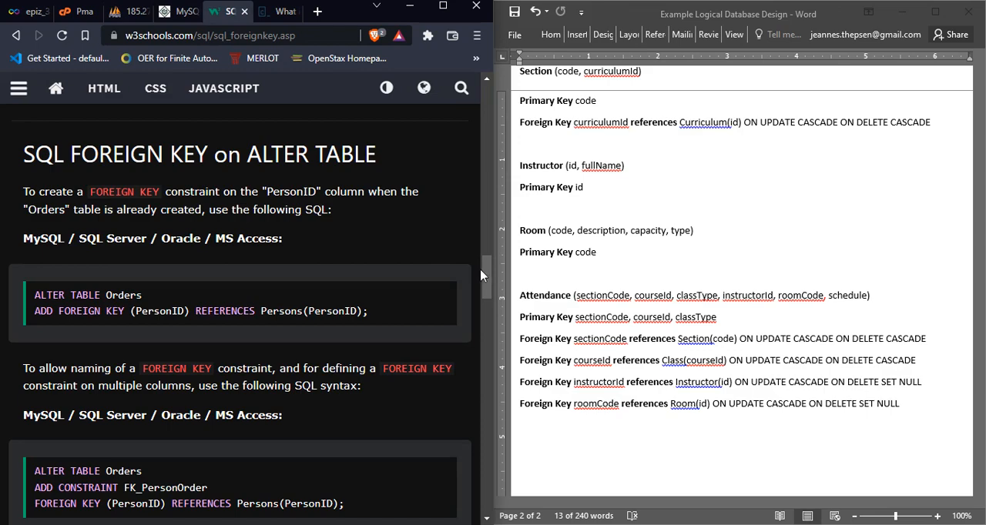
mouse_move(484, 274)
left_mouse_down()
mouse_move(485, 323)
mouse_move(490, 285)
left_mouse_up()
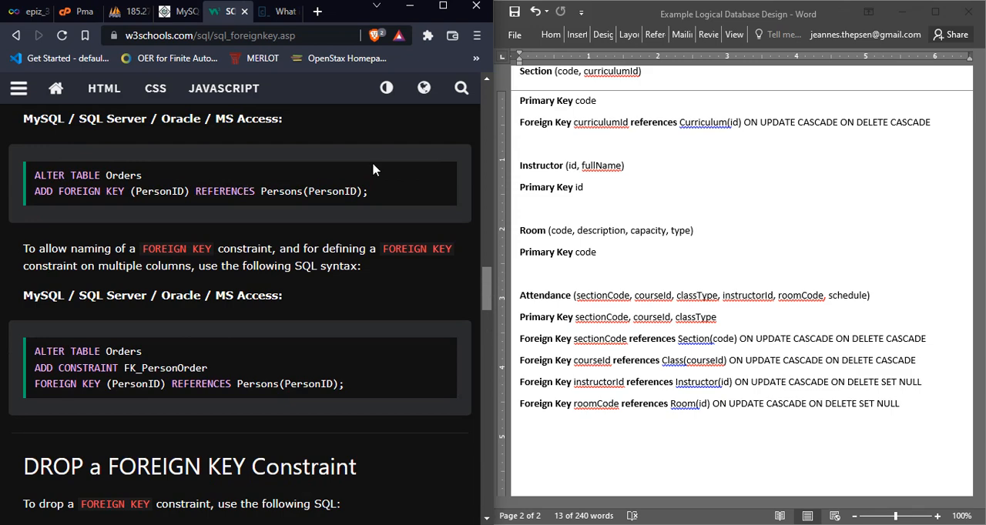
left_click(130, 12)
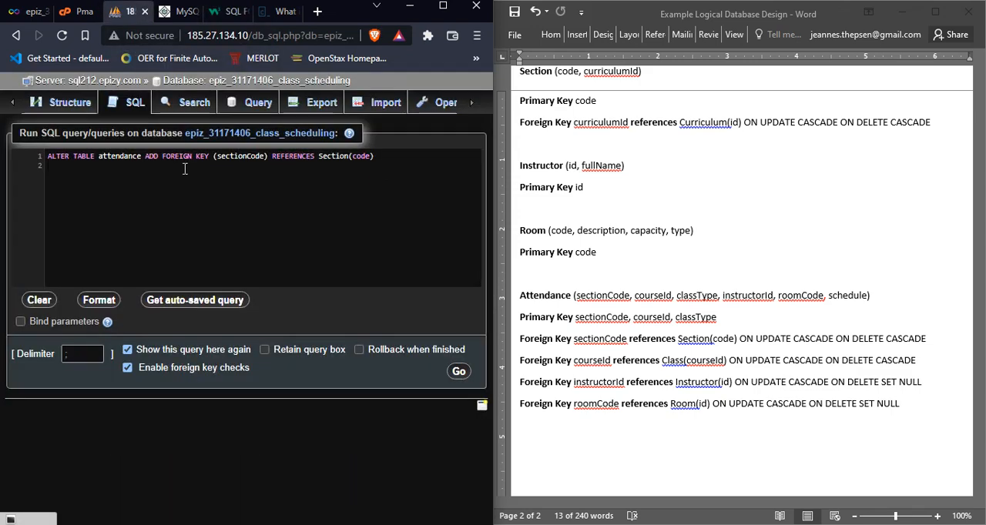
left_click_drag(554, 371, 544, 352)
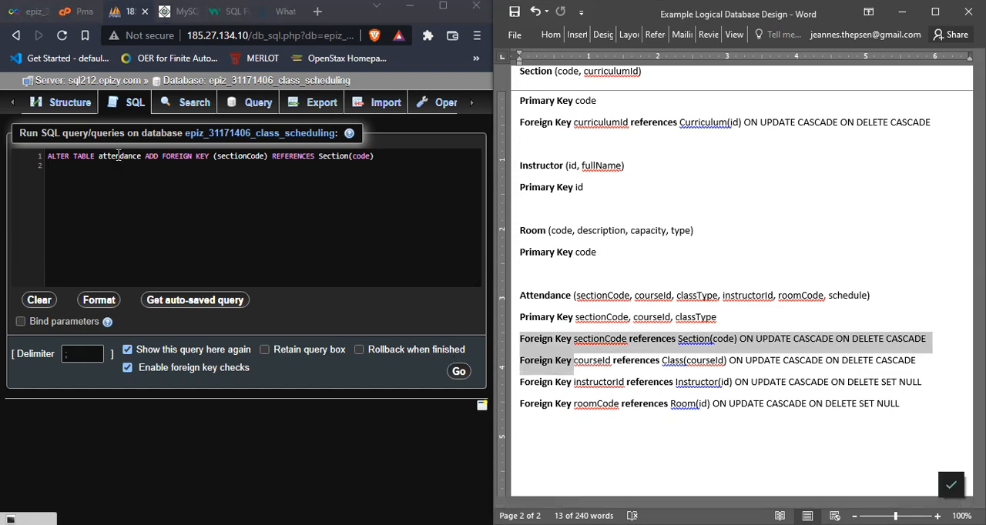
Step: Put the ADD FOREIGN KEY clause on its own line and repeat it to make four comma-separated clauses
left_click(147, 155)
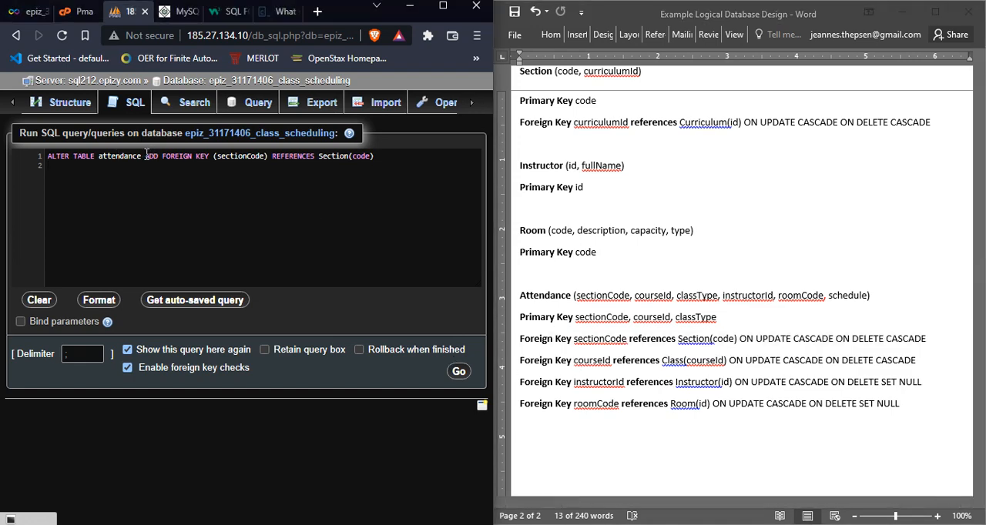
key("Return")
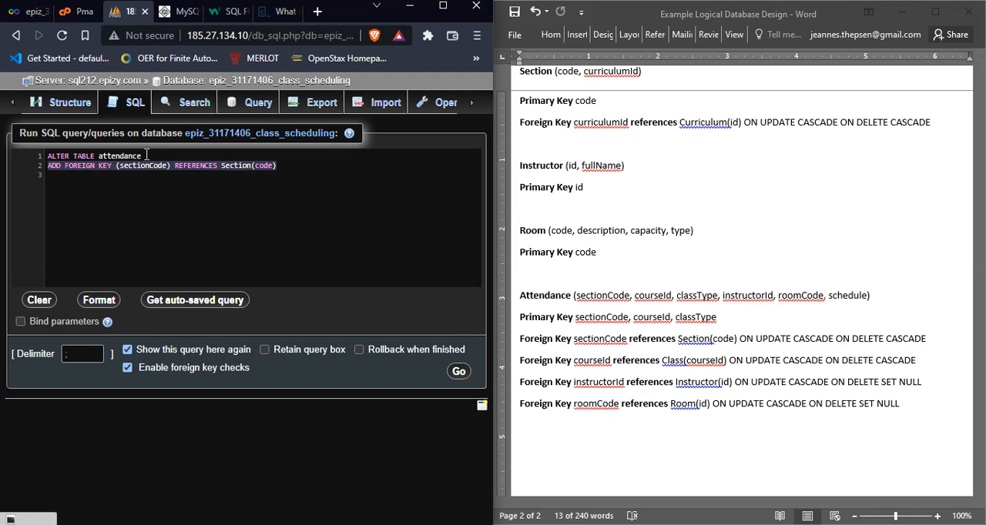
type("ADD FOREIGN KEY (sectionCode) REFERENCES Section(code)")
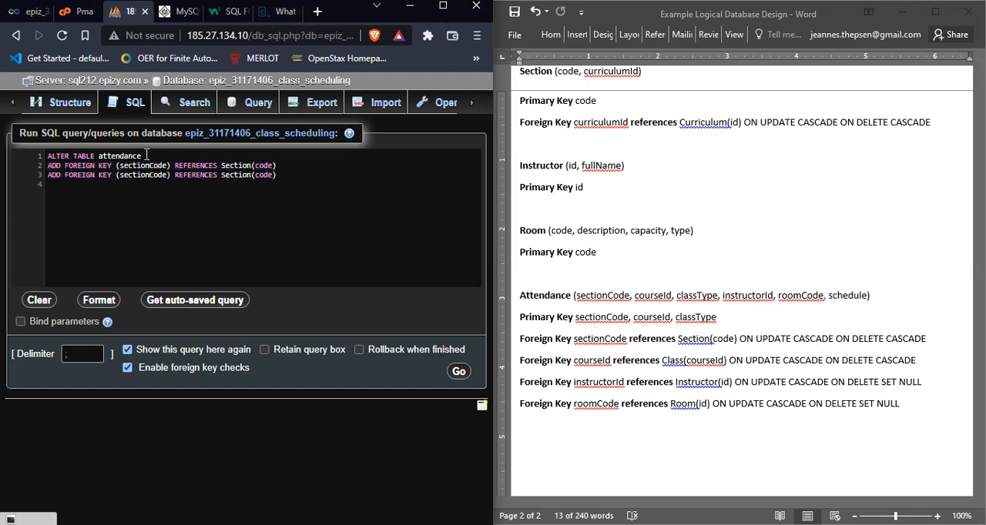
type("ADD FOREIGN KEY (sectionCode) REFERENCES Section(code)")
type("ADD FOREIGN KEY (sectionCode) REFERENCES Section(code)")
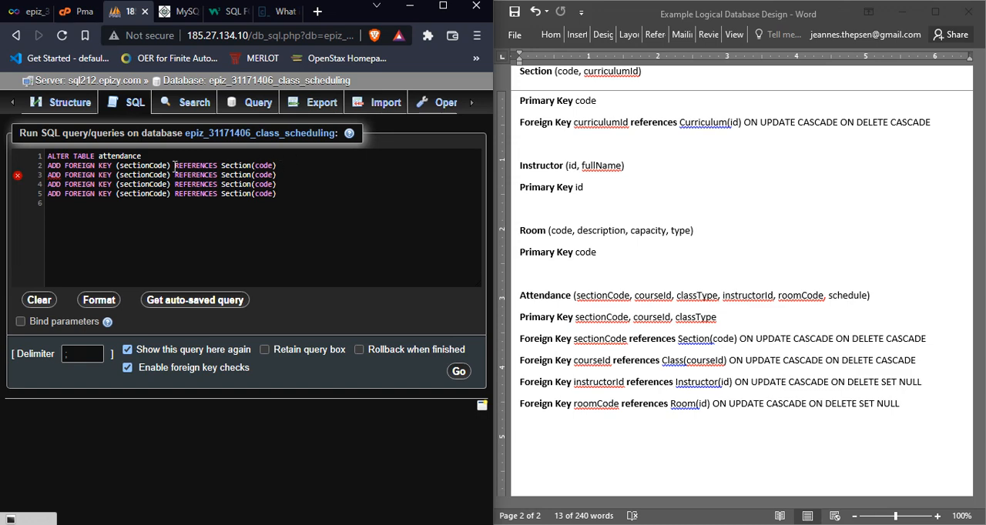
mouse_move(54, 175)
left_click(273, 165)
Step: Change the key columns in the second, third and fourth clauses to courseId, instructorId and roomCode
double_click(139, 166)
double_click(148, 175)
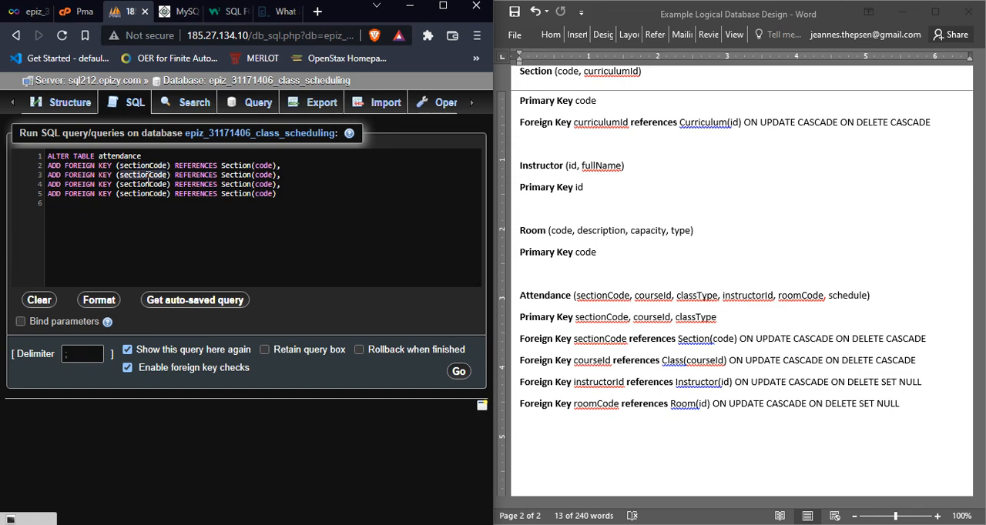
type("coure")
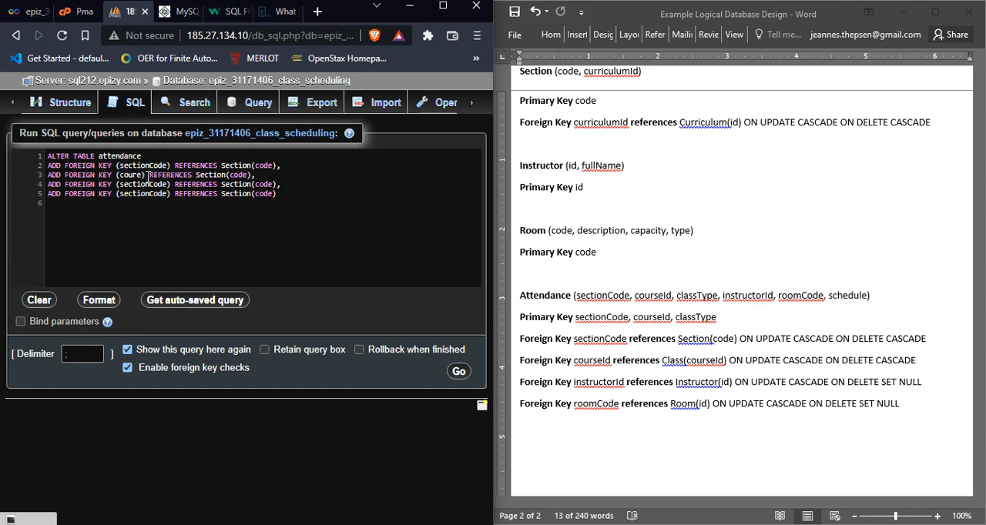
type("eId")
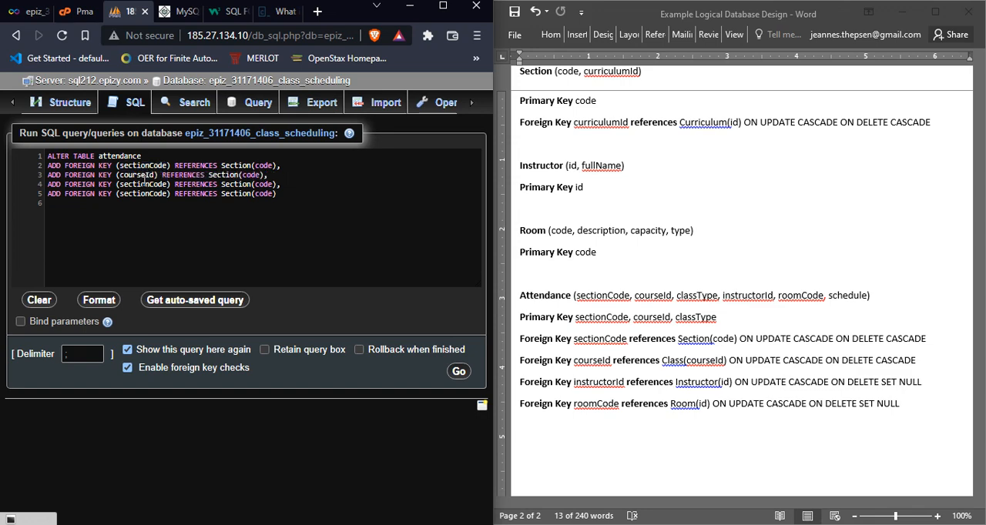
double_click(142, 185)
type("instructorI")
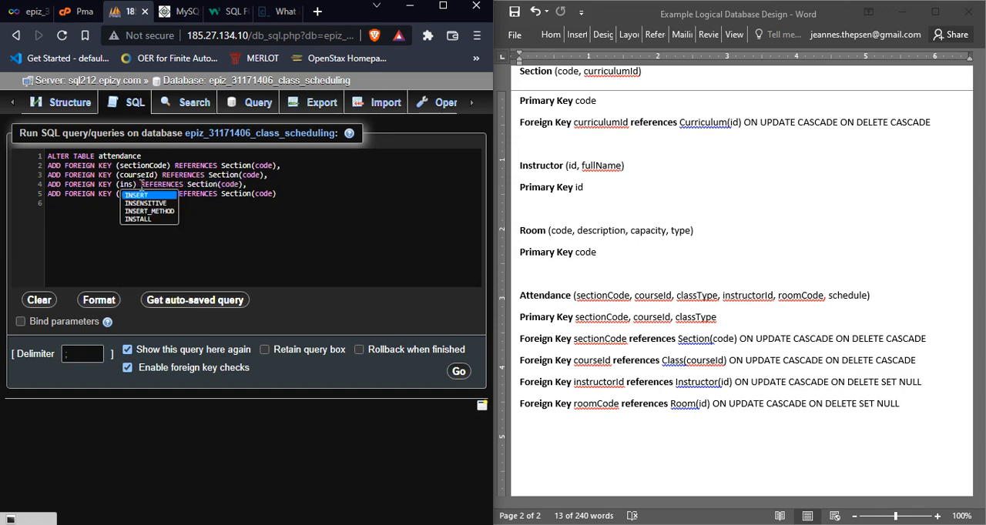
type("d")
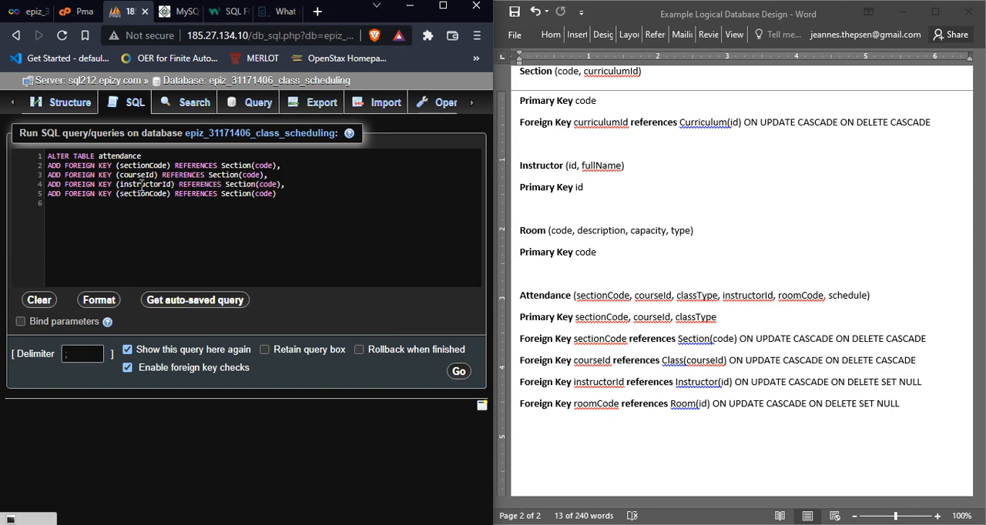
double_click(142, 194)
type("room")
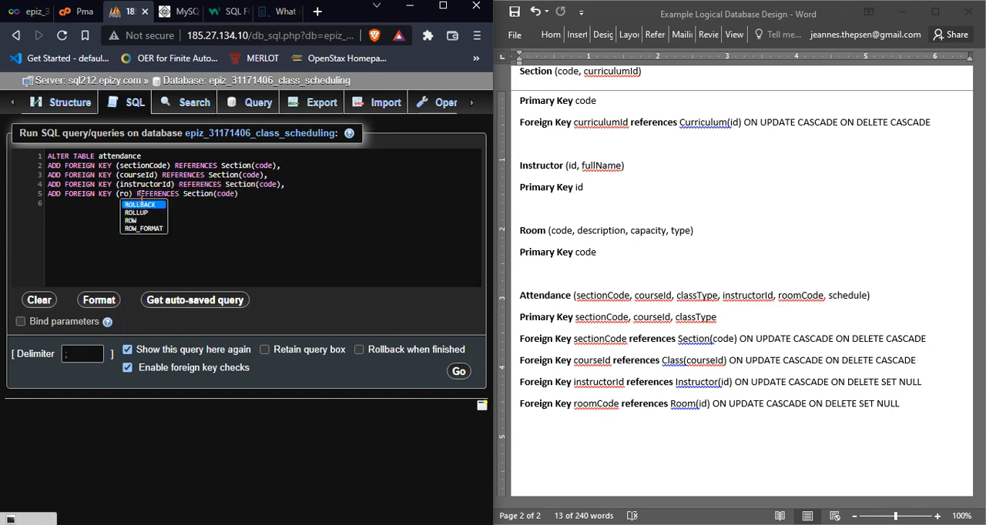
type("Code")
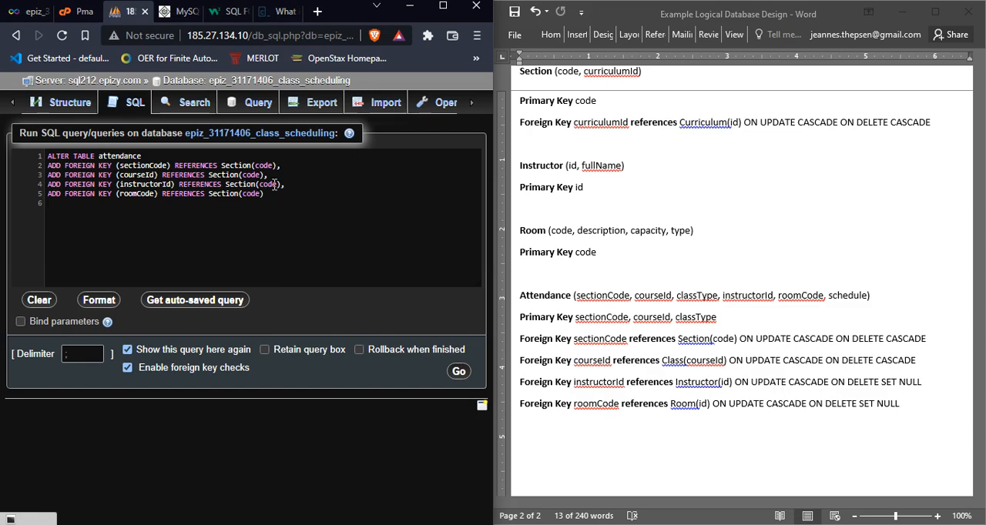
Step: Examine the Course, Class and Attendance keys in the logical design and compare them with the foreign key clauses in the query
left_click_drag(520, 339, 574, 361)
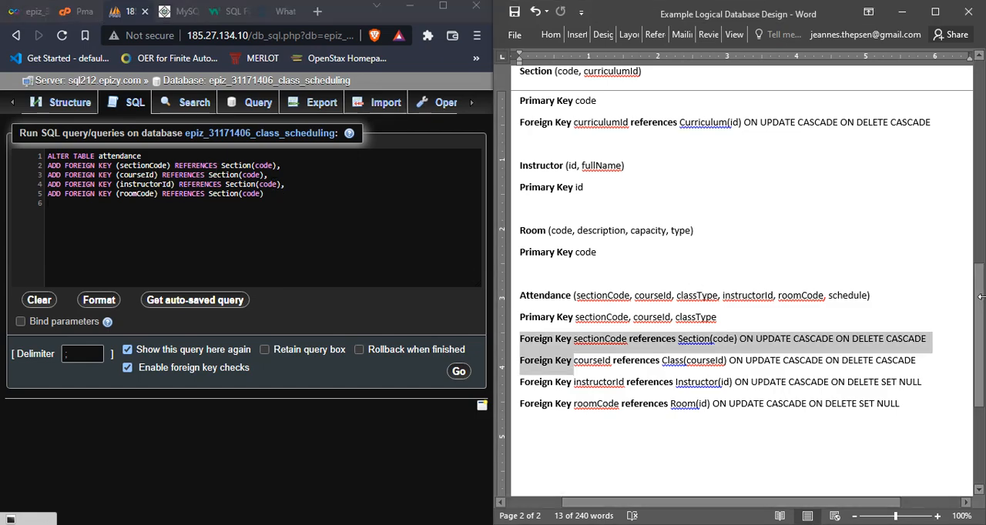
left_click_drag(978, 311, 965, 249)
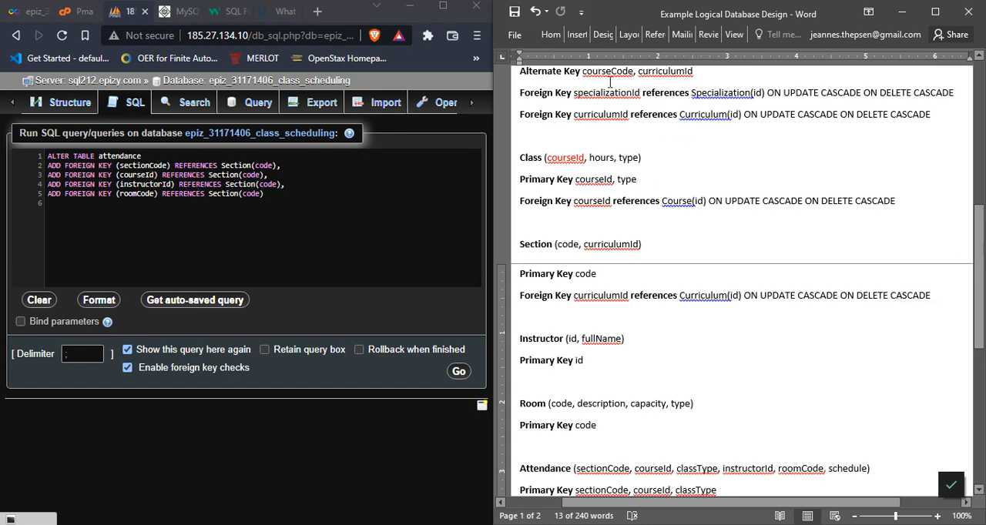
left_click(574, 90)
left_click_drag(982, 219, 982, 204)
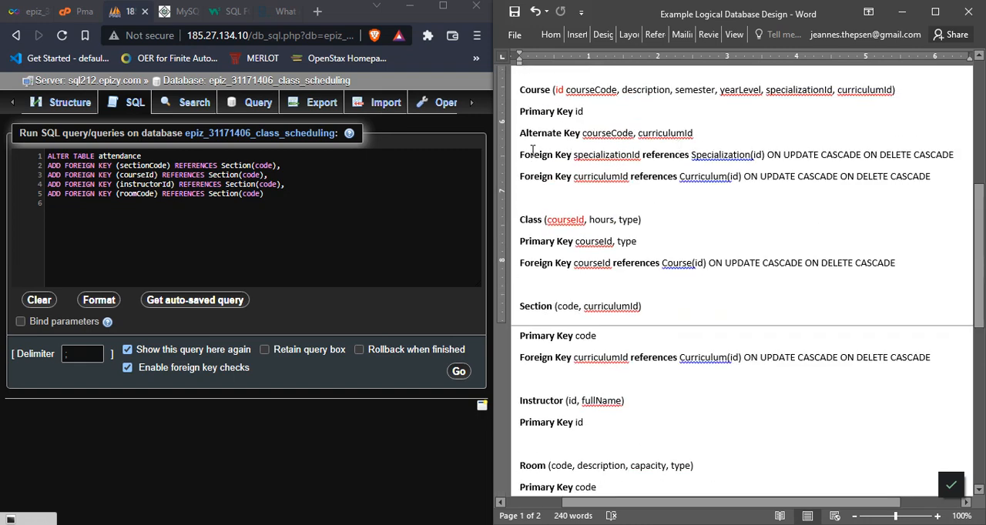
left_click_drag(981, 270, 981, 346)
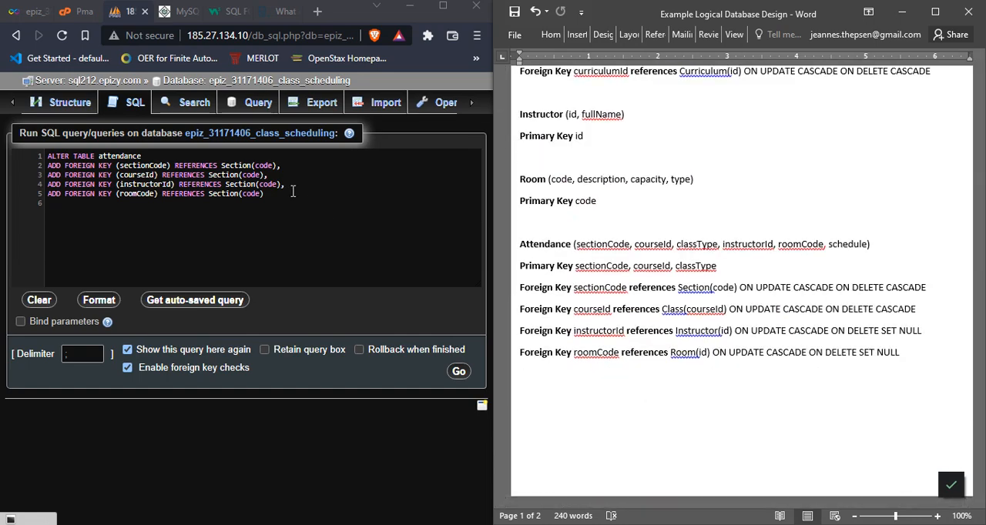
left_click_drag(290, 175, 284, 180)
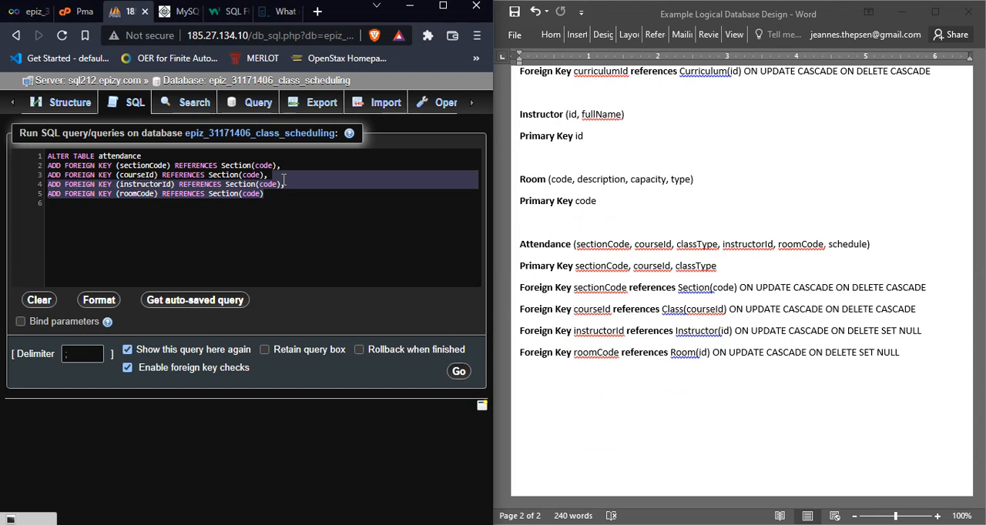
left_click(566, 259)
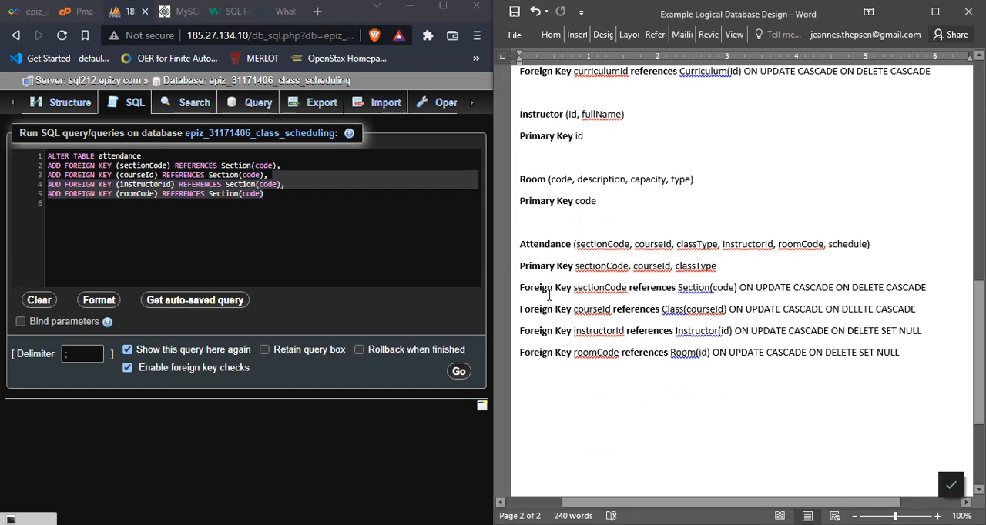
left_click(115, 184)
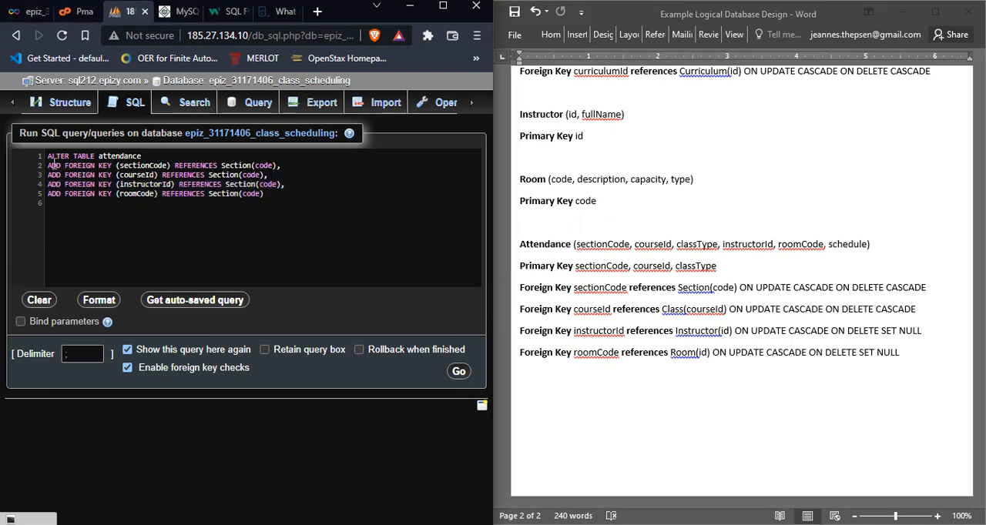
left_click_drag(115, 183, 295, 193)
left_click(254, 181)
Step: Change the table referenced by the courseId foreign key clause to Class
double_click(225, 174)
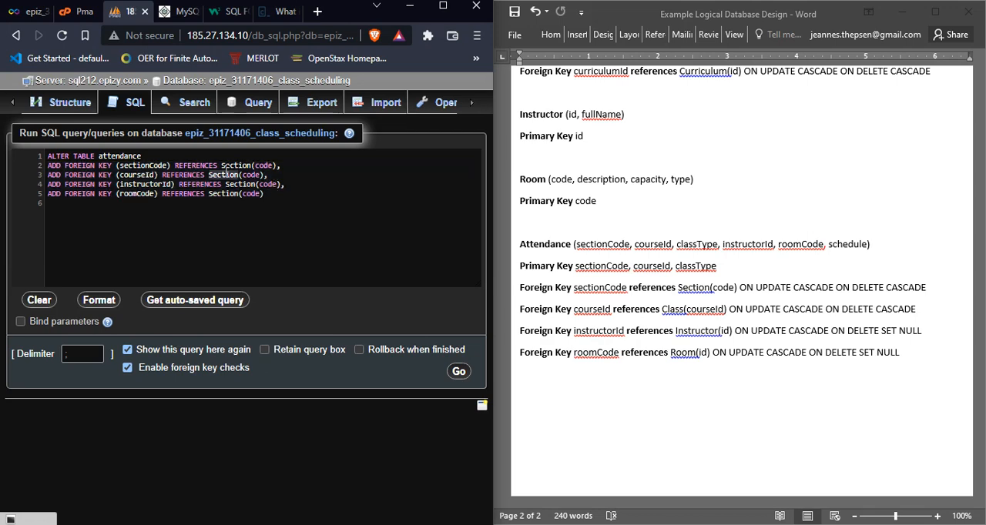
type("Class")
left_click(239, 186)
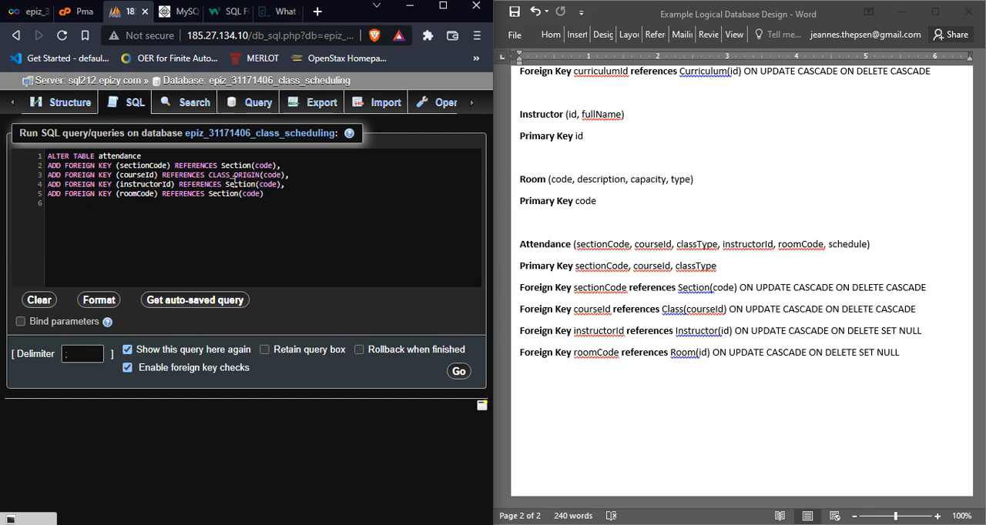
double_click(245, 178)
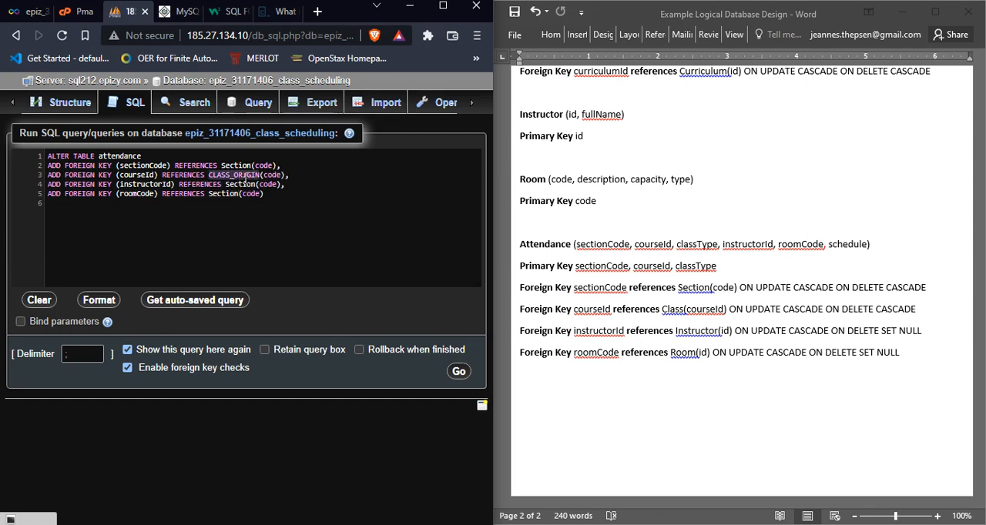
type("Class")
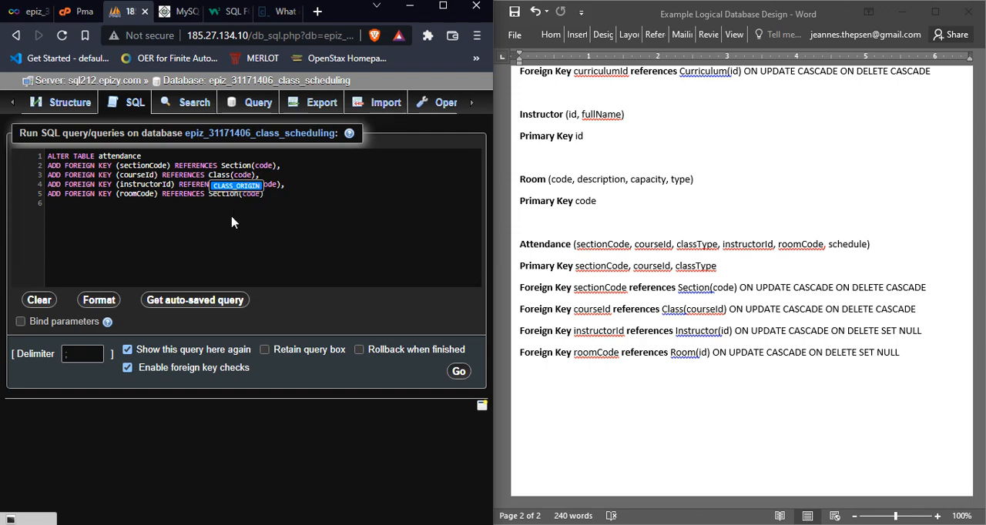
left_click(237, 255)
Step: Change the referenced tables in the instructorId and roomCode clauses to Instructor and Room
double_click(245, 185)
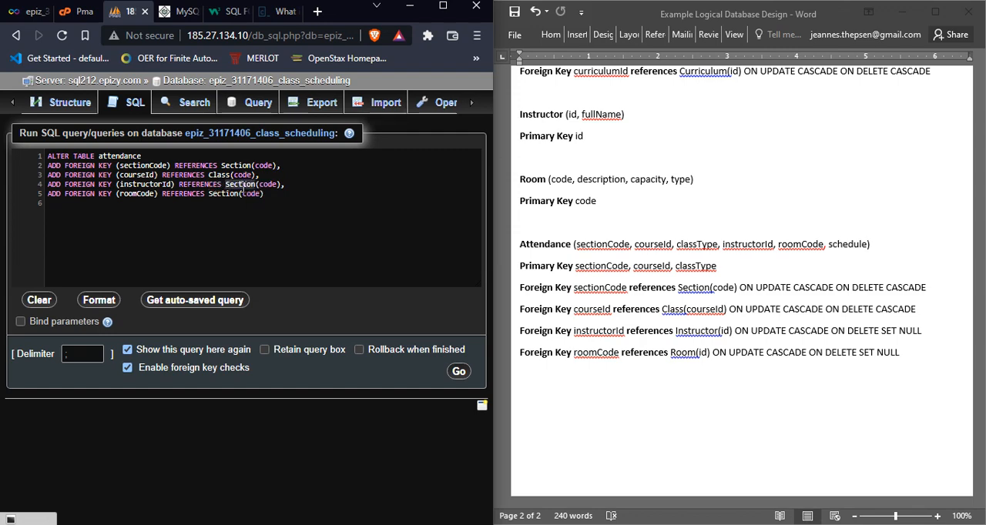
type("Intr")
key("BackSpace")
key("BackSpace")
type("struc")
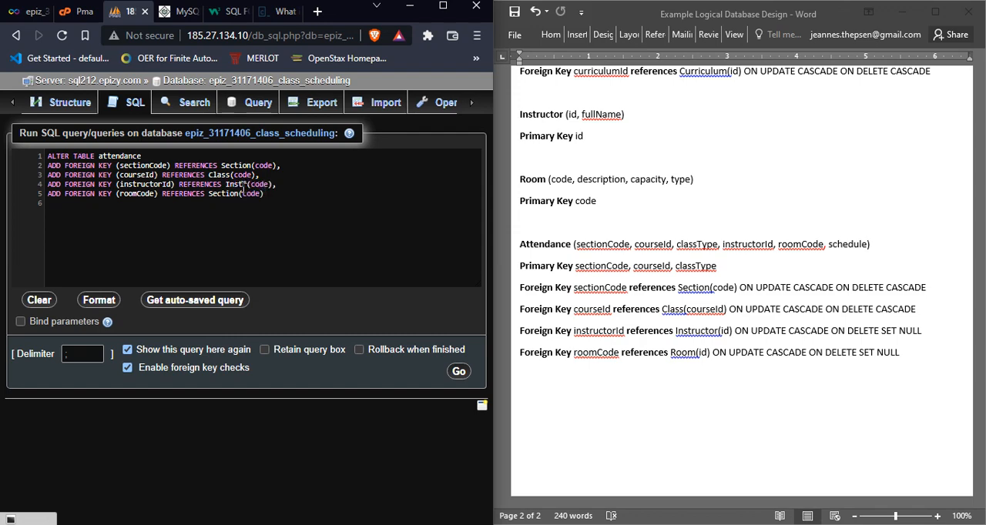
type("tor")
double_click(228, 192)
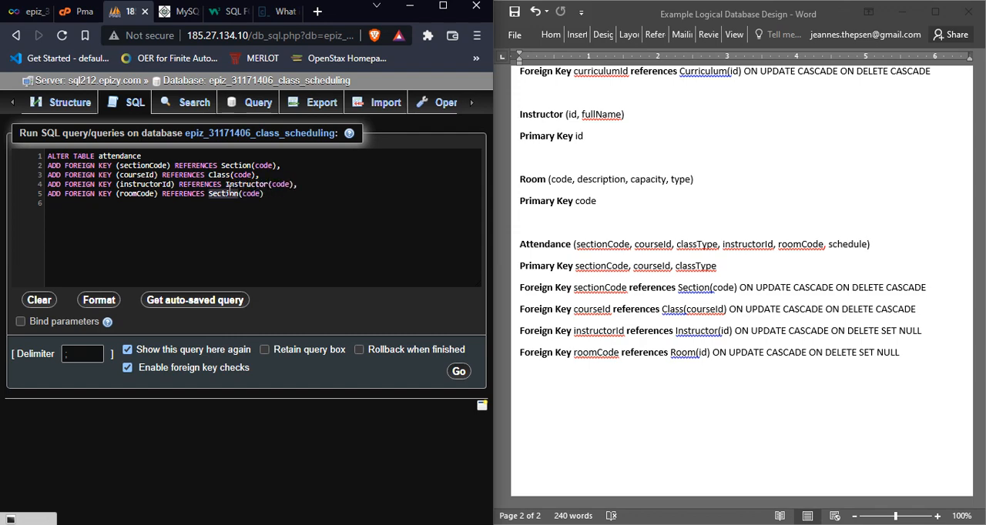
type("Room")
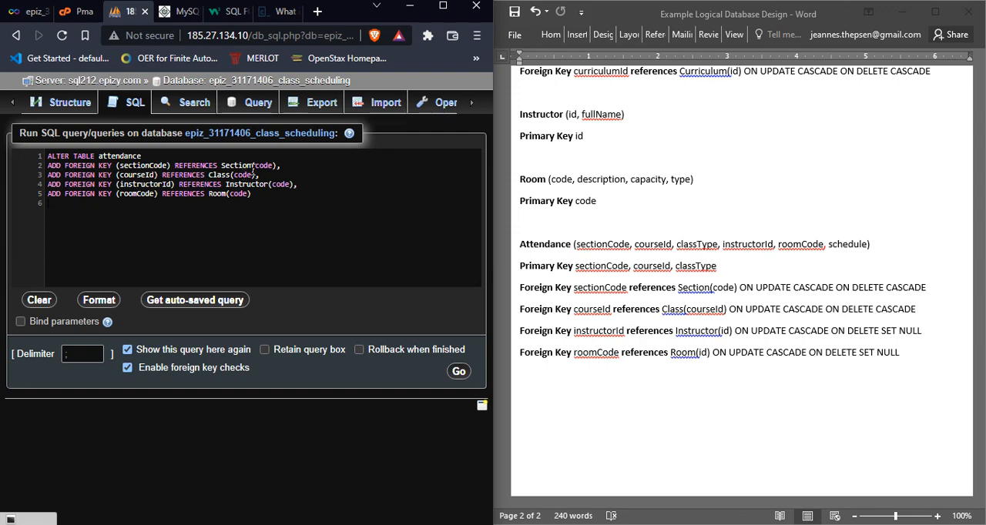
Step: Set the referenced columns to courseId for Class and id for both Instructor and Room, leaving Section's column as code
double_click(237, 165)
type("cours")
key("ctrl+z")
double_click(243, 175)
type("courseId")
double_click(291, 185)
type("id")
double_click(240, 192)
type("id")
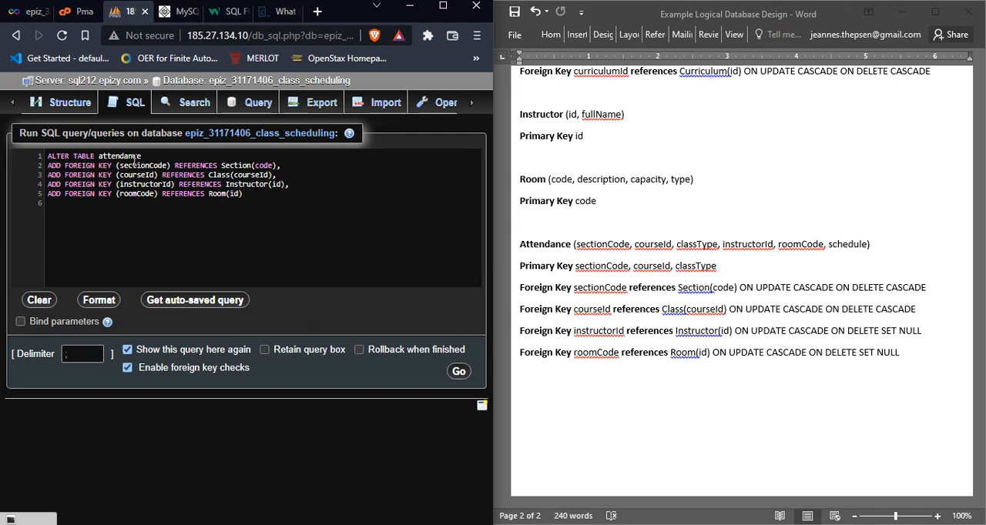
Step: Review Attendance's foreign keys in the logical design, and examine the Section, Class, Room and Instructor attributes in the Example Data Dictionary document
left_click(591, 292)
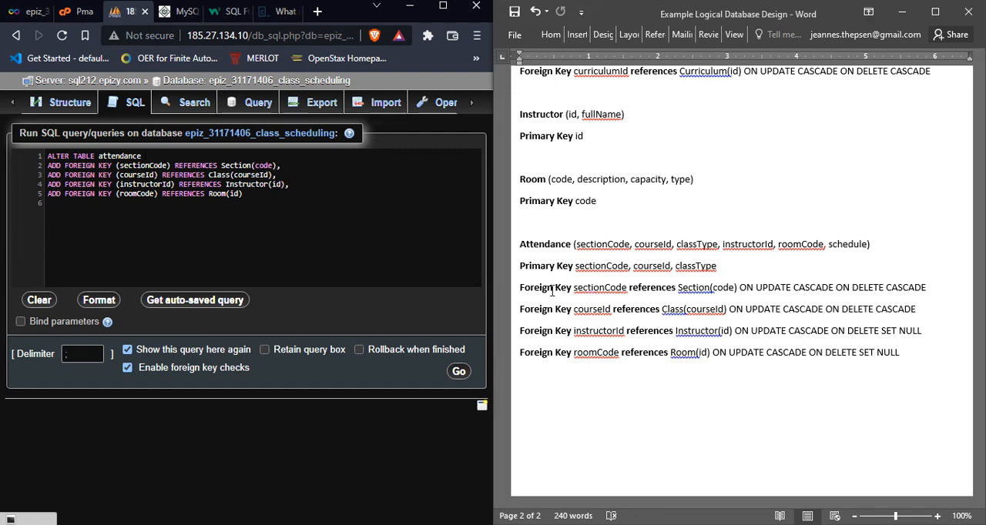
left_click_drag(520, 287, 523, 332)
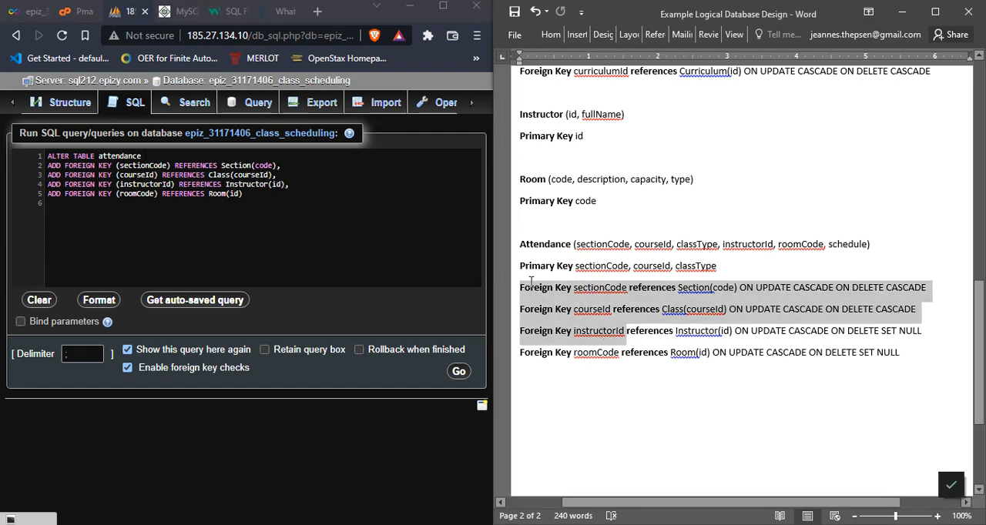
left_click(123, 160)
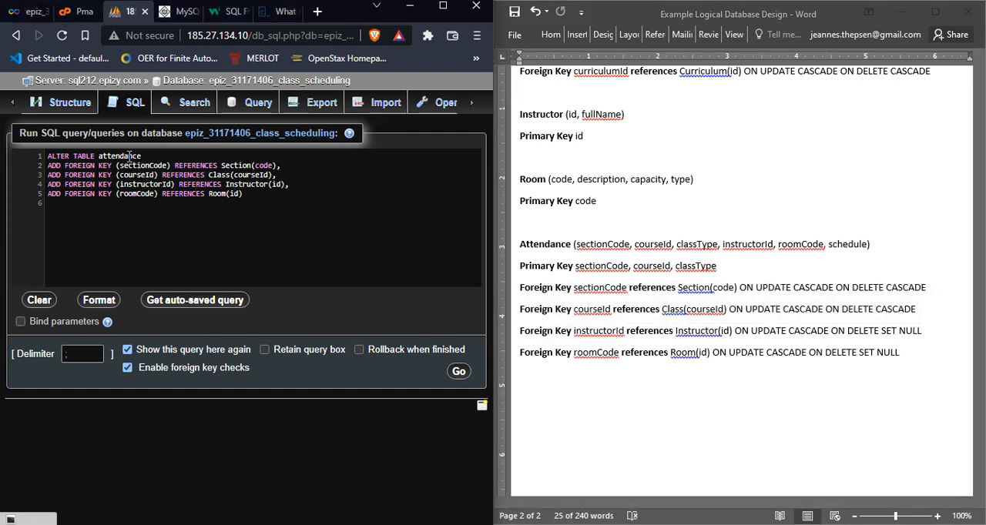
left_click(646, 270)
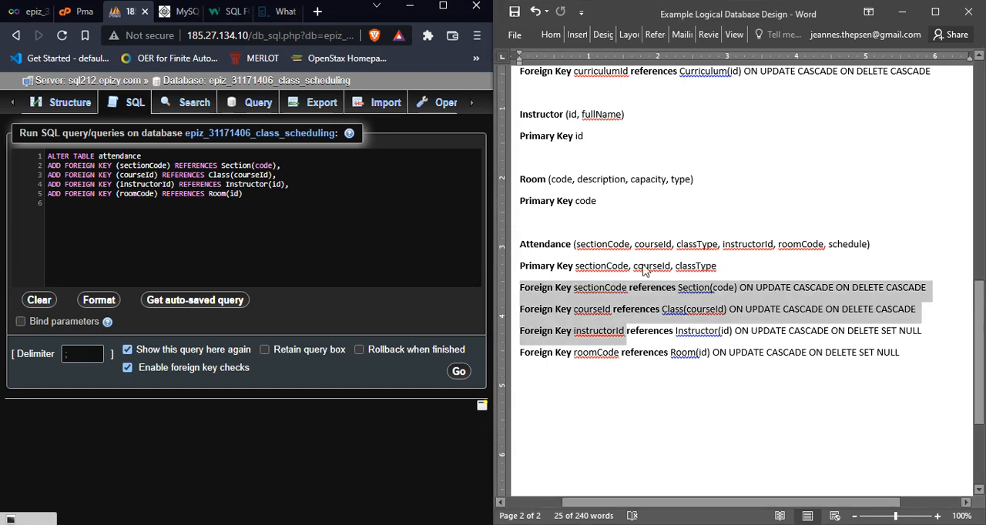
left_click(774, 309)
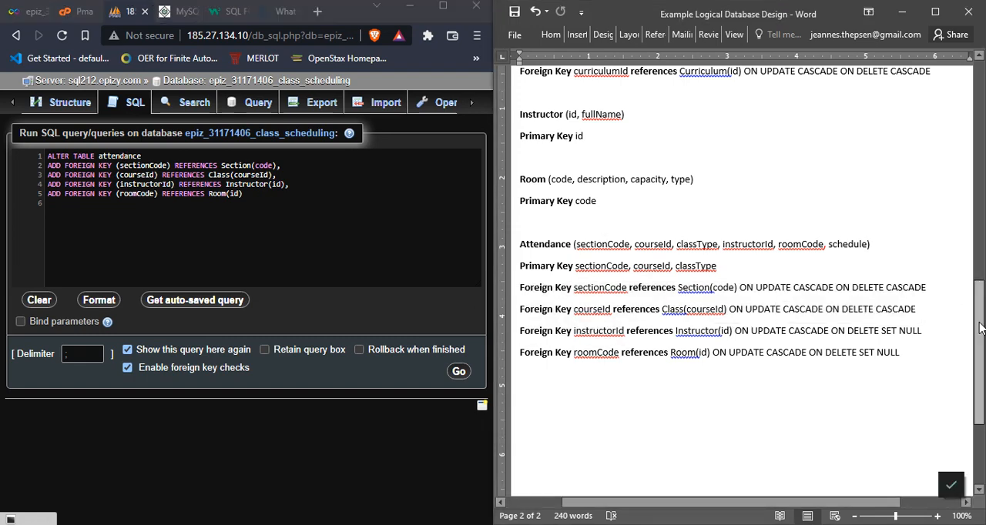
left_click_drag(978, 328, 978, 302)
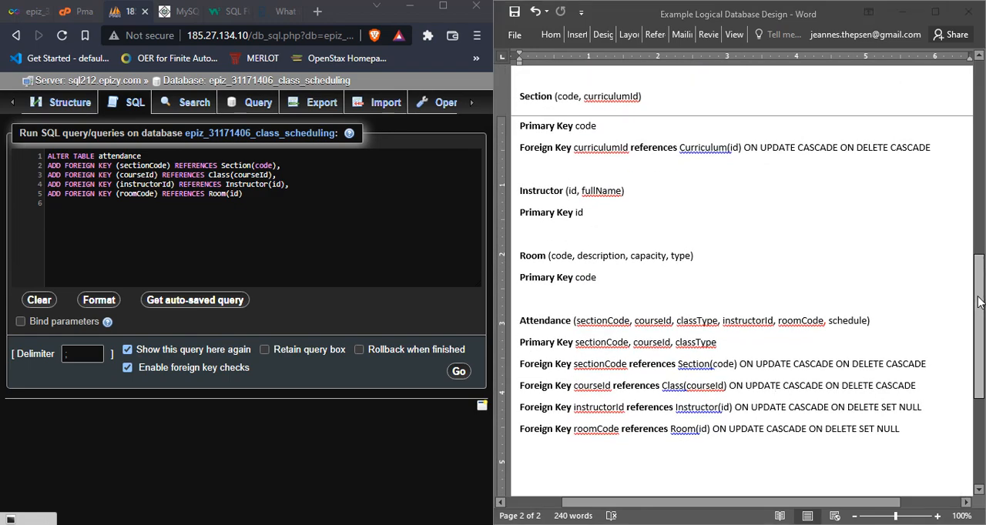
key("alt+Tab")
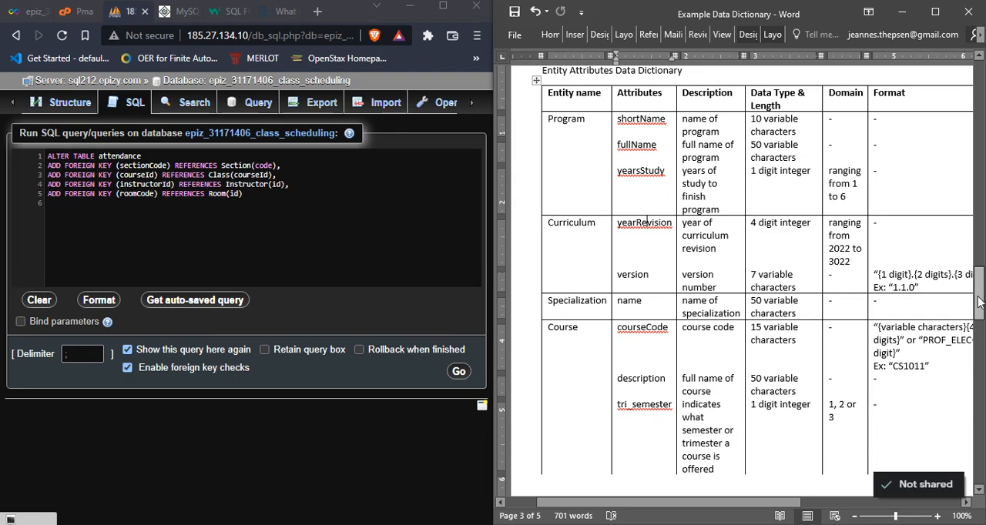
left_click_drag(978, 303, 972, 365)
left_click(778, 250)
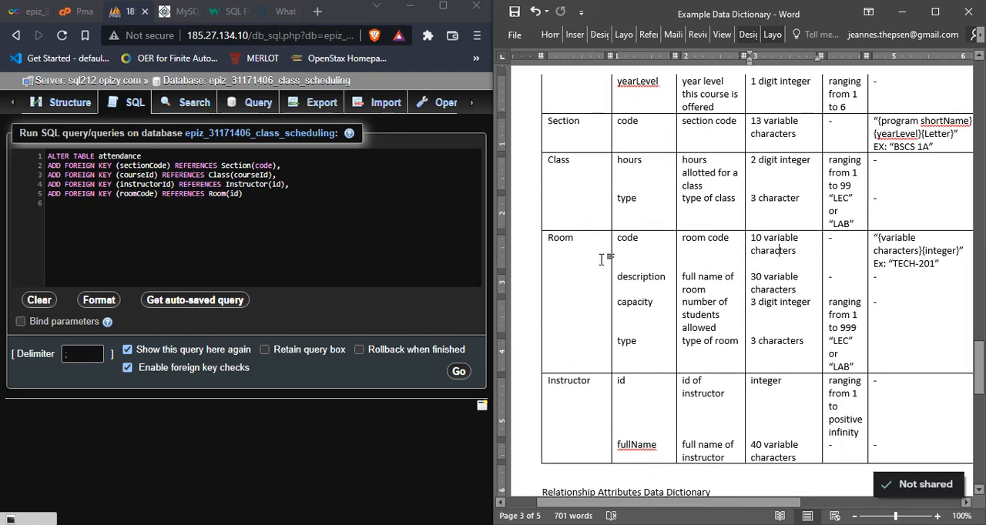
Step: Leave the unsaved foreign key query and open the structure page of the class scheduling database
left_click(291, 188)
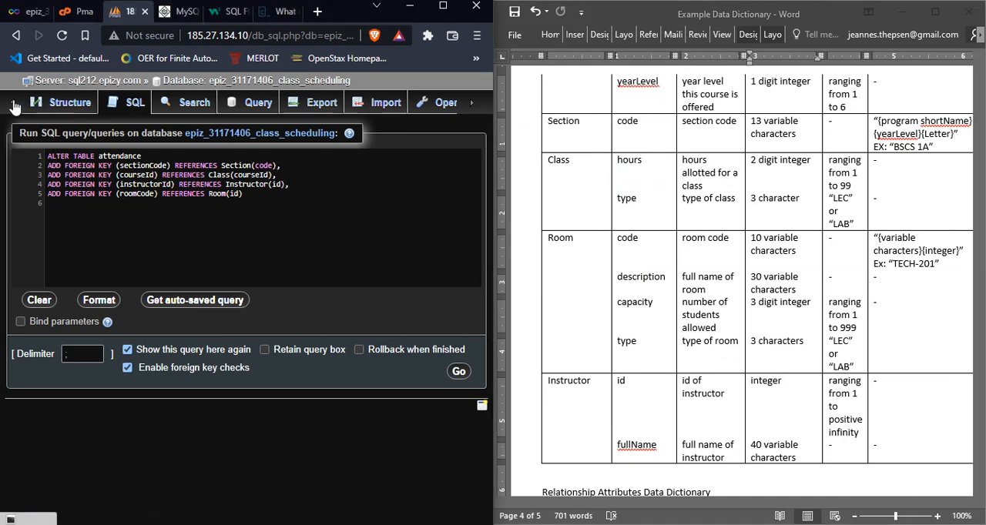
left_click(42, 104)
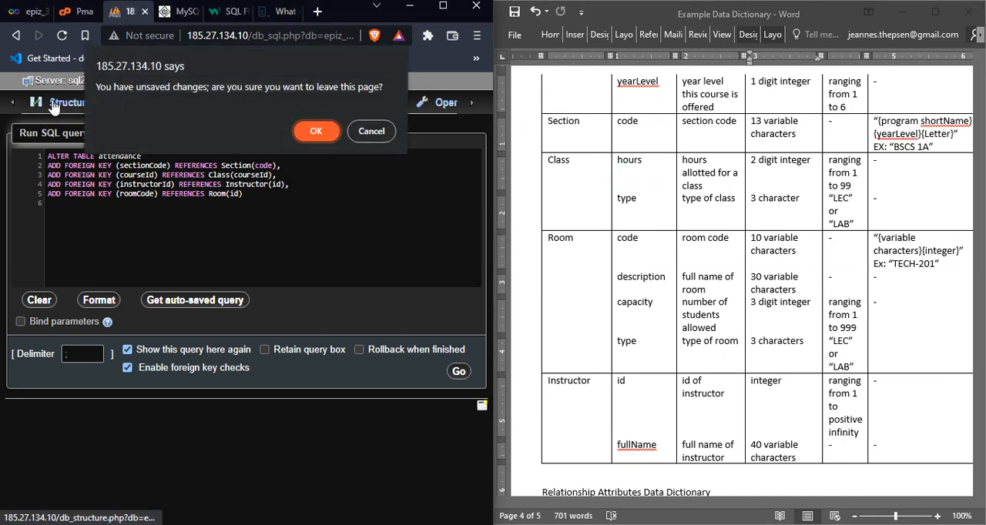
left_click(314, 137)
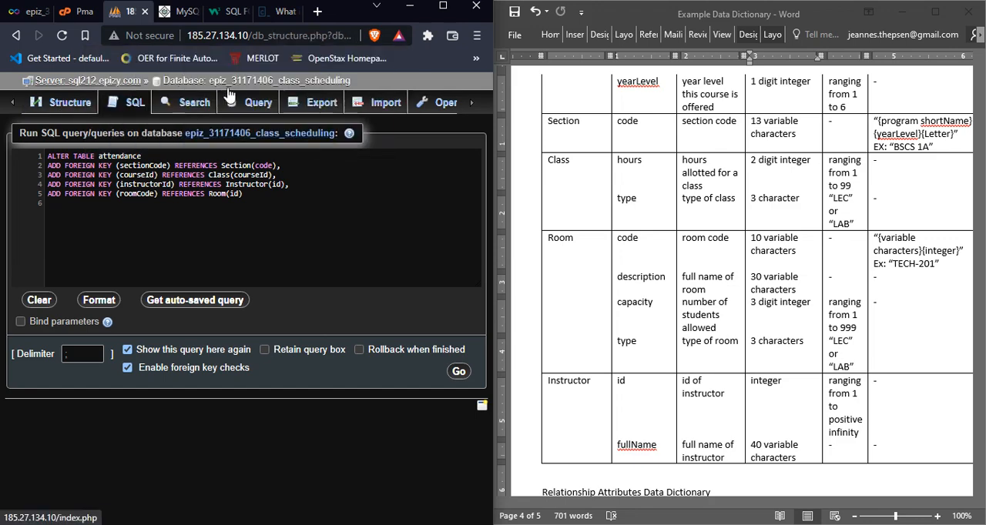
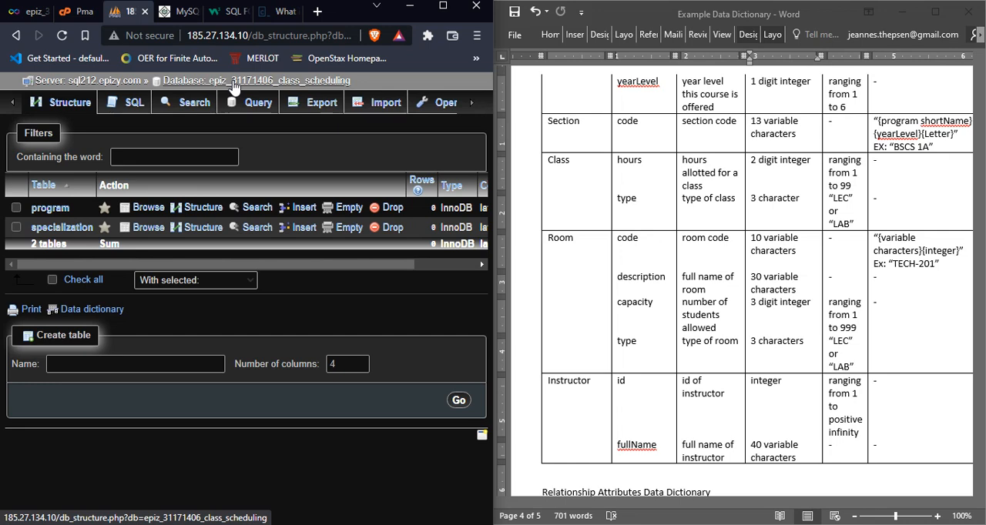
Step: Start a new table named room with 4 columns, checking its column list in the Example Logical Database Design document
left_click(156, 361)
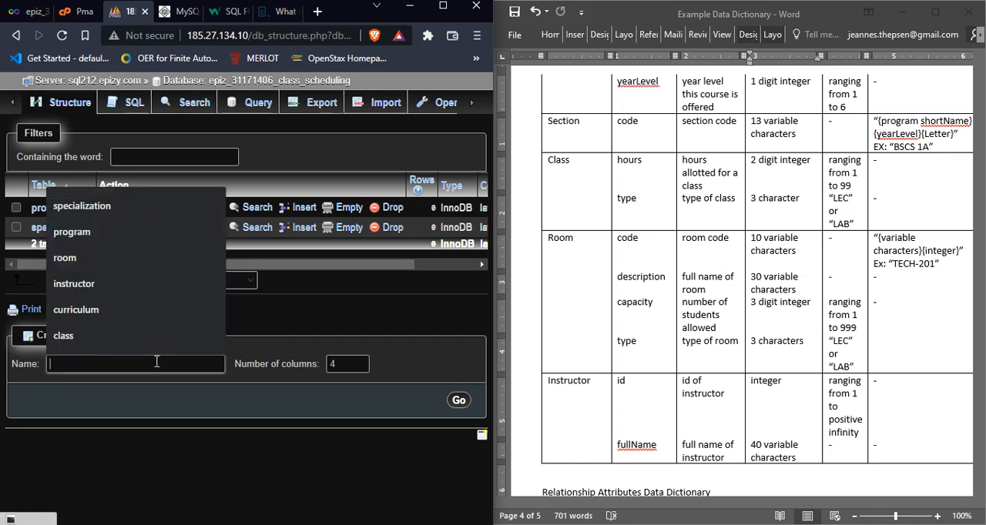
type("room")
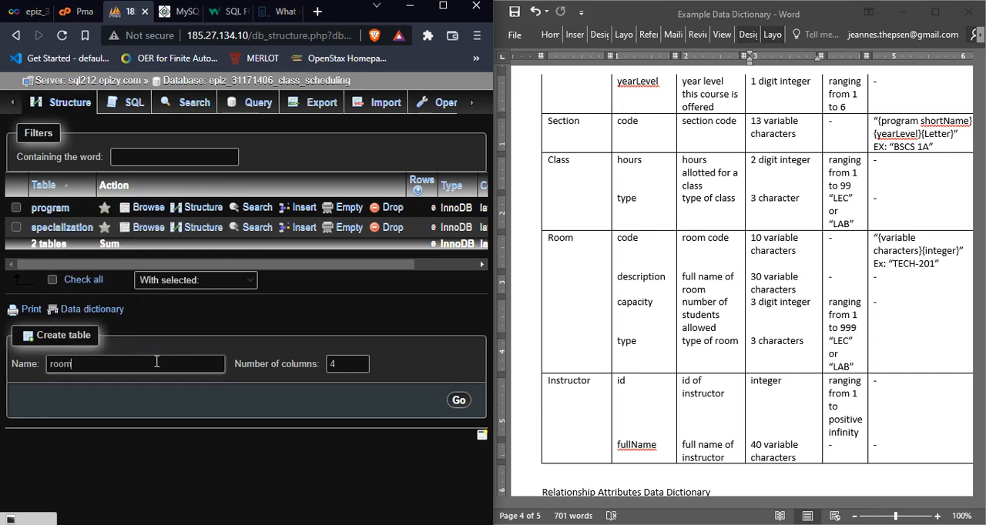
left_click(679, 266)
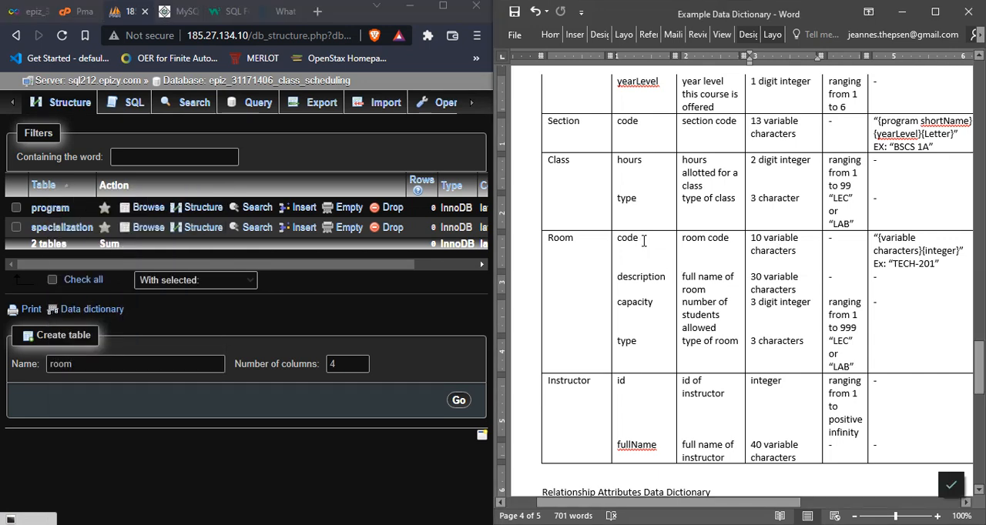
left_click(643, 241)
key("alt+Tab")
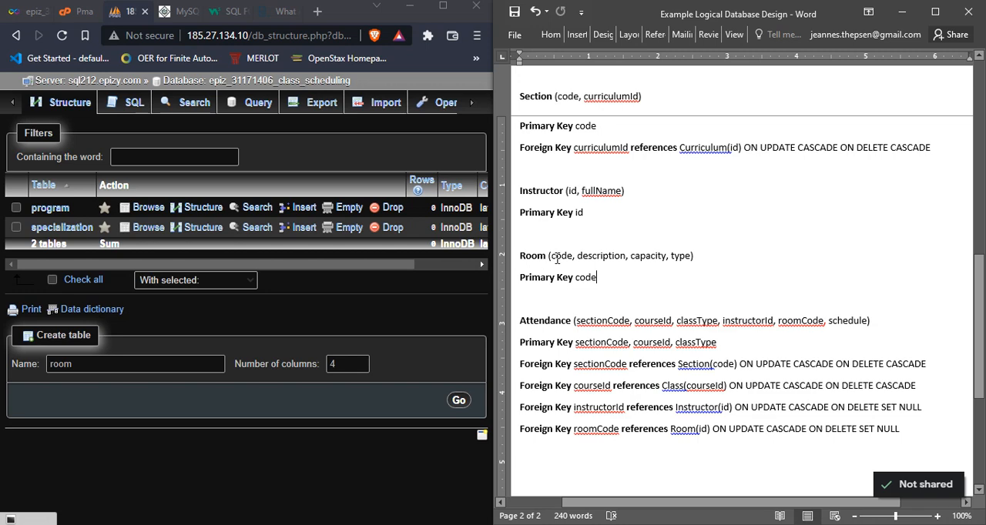
left_click(310, 364)
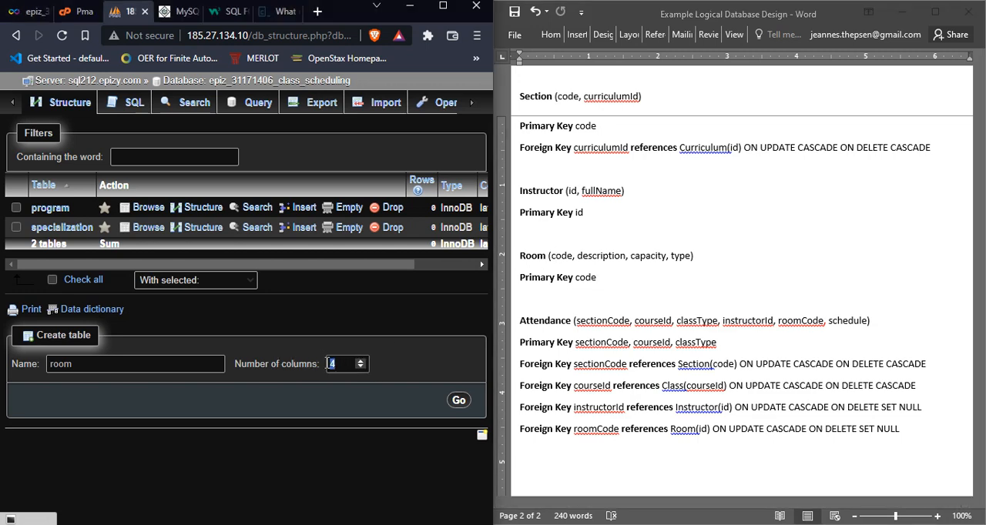
left_click(553, 256)
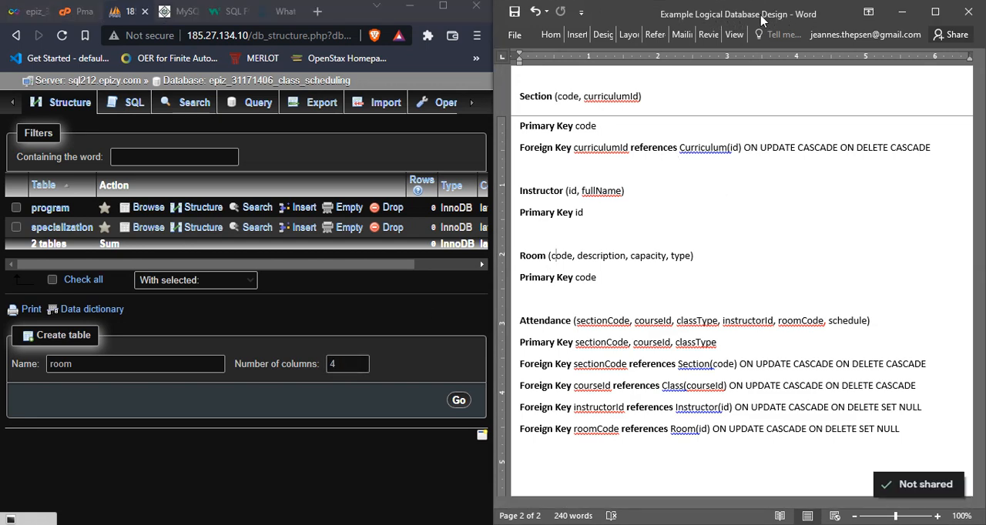
left_click(627, 259)
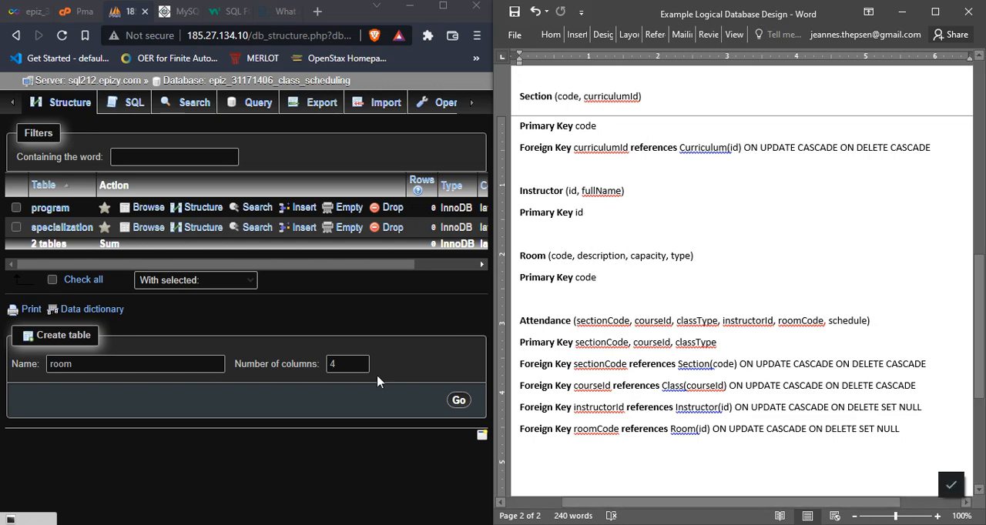
left_click(346, 362)
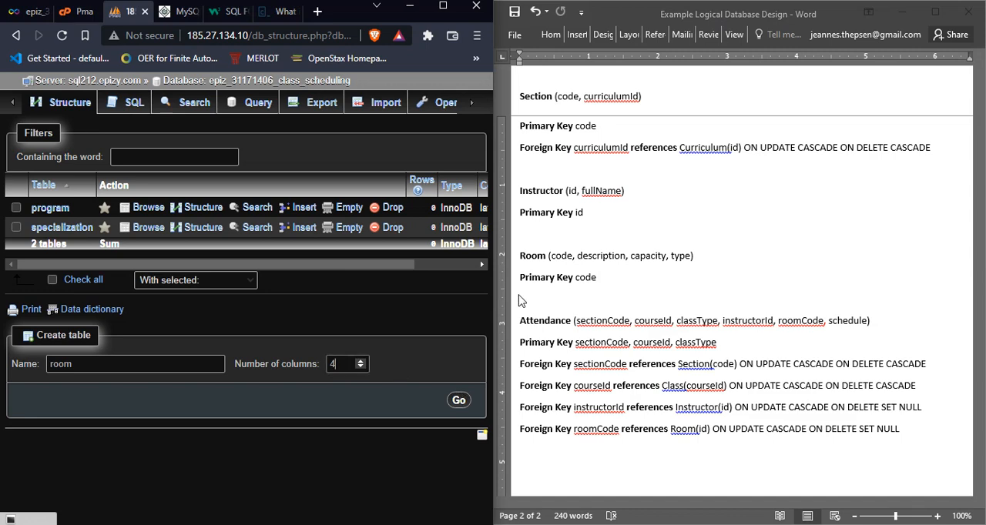
left_click(460, 402)
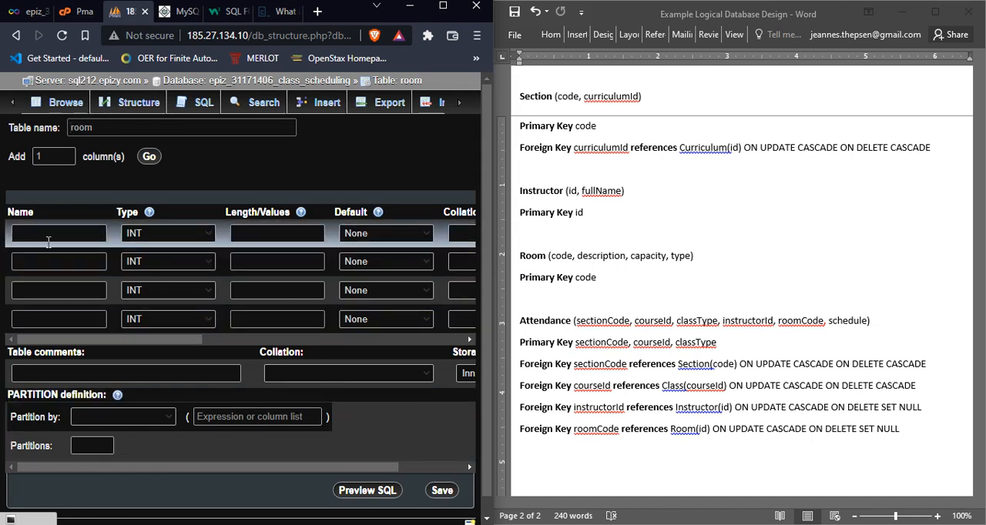
Step: Name the room table's four columns code, description, capacity and type
left_click(58, 236)
type("code")
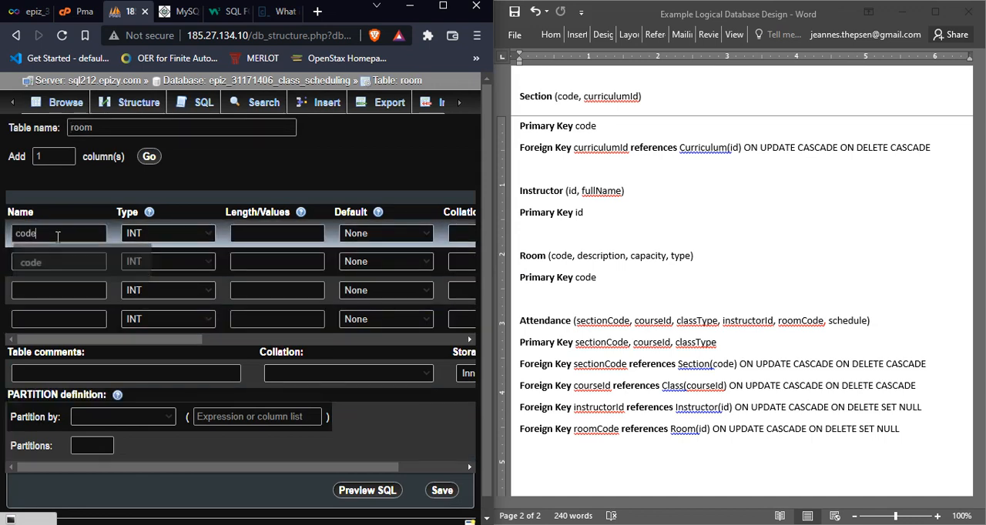
left_click(59, 259)
type("des")
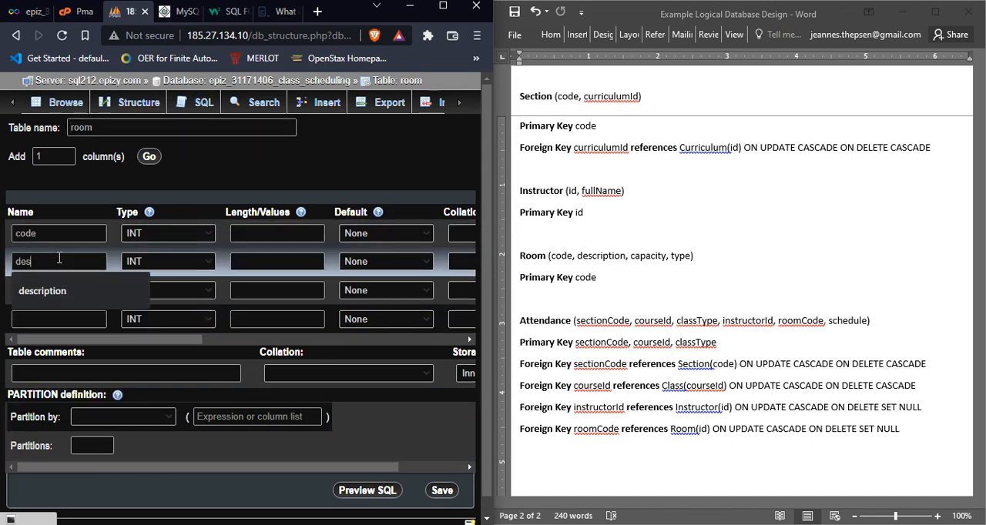
type("cription")
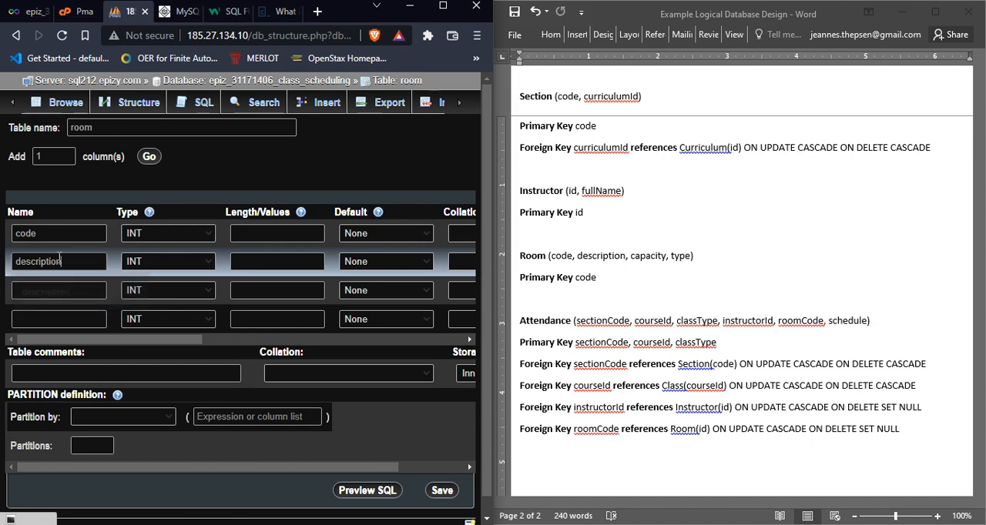
left_click(66, 291)
type("cap")
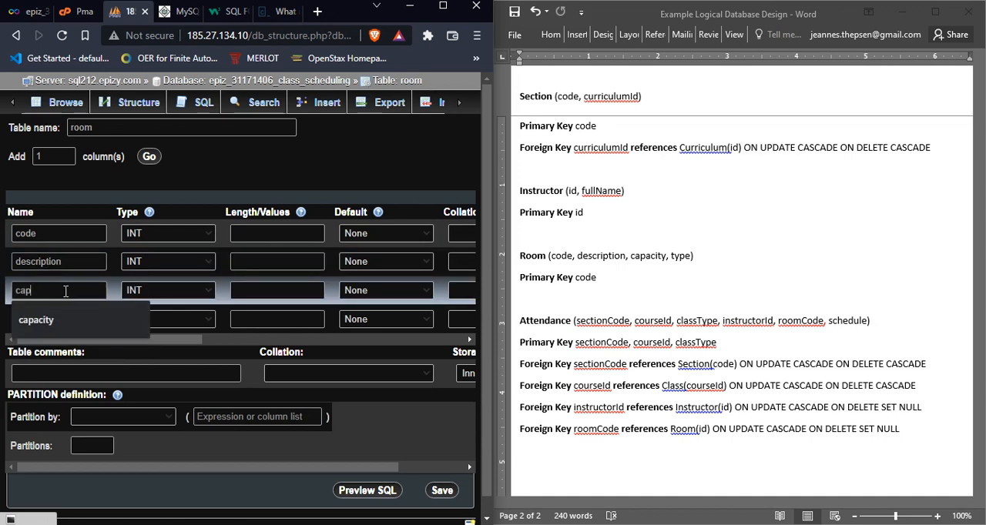
type("acity")
left_click(60, 320)
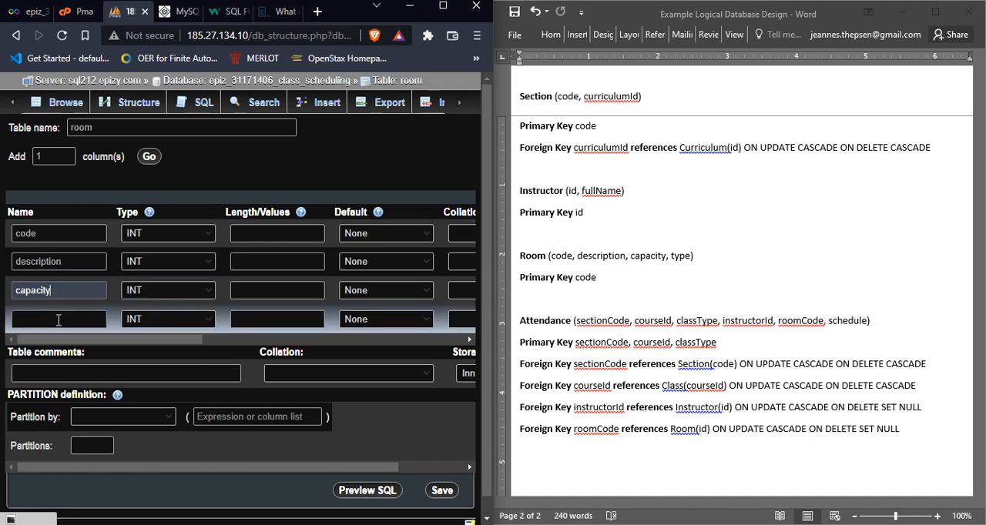
left_click(58, 320)
type("type")
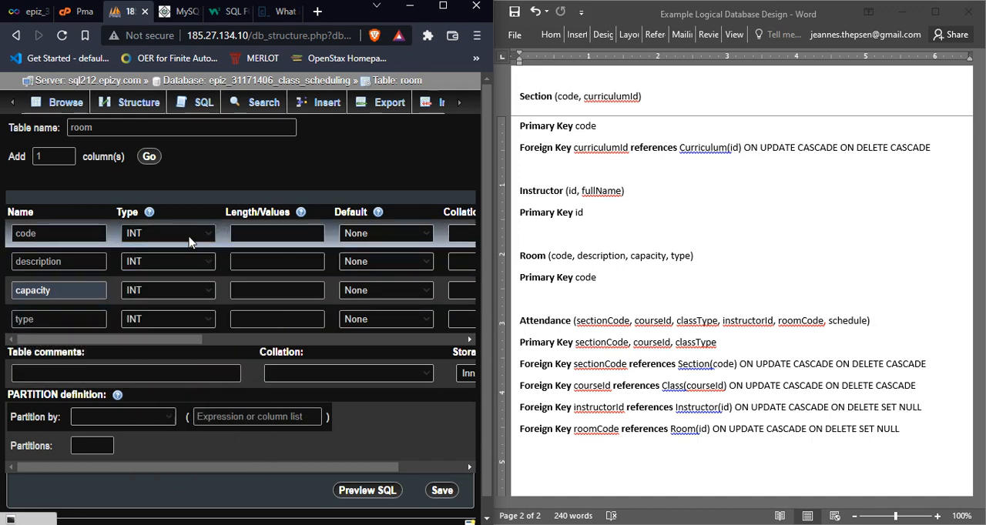
Step: Look up Room's code in the Example Data Dictionary document and define the code column as VARCHAR with length 10
left_click(276, 234)
left_click(676, 262)
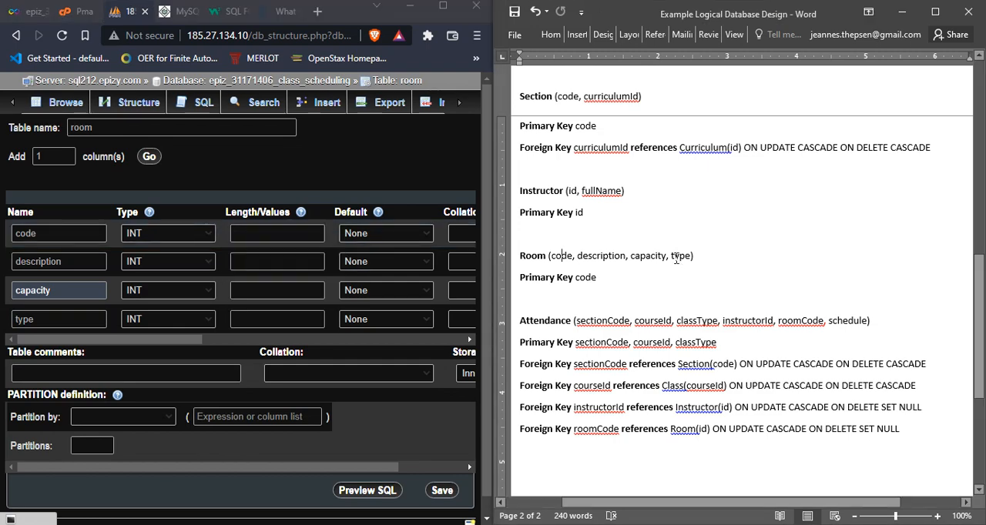
key("alt+Tab")
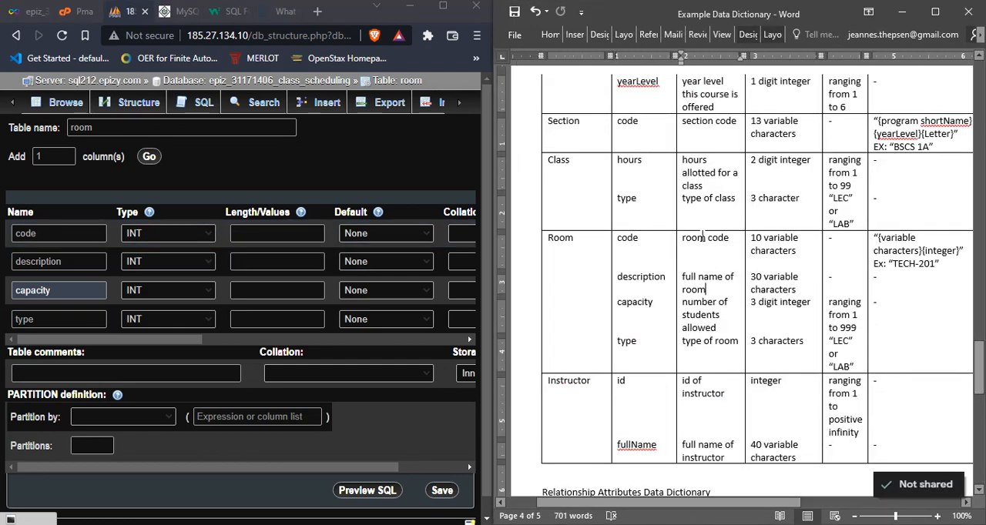
left_click(777, 244)
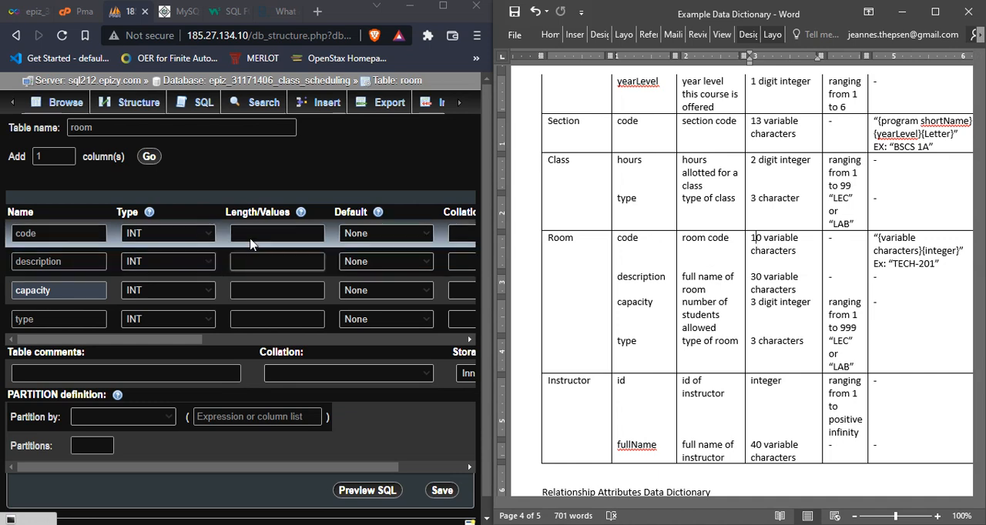
left_click(205, 236)
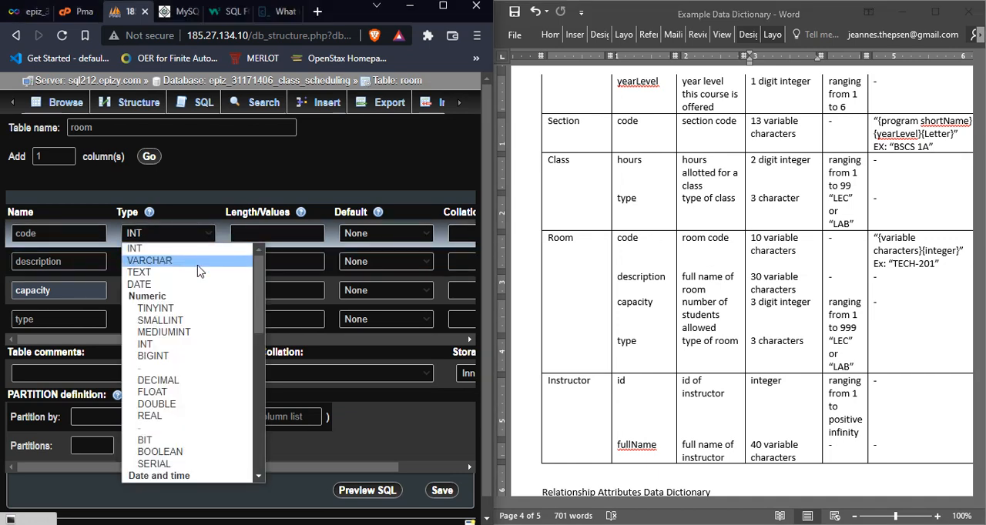
left_click(200, 263)
left_click(259, 234)
type("1")
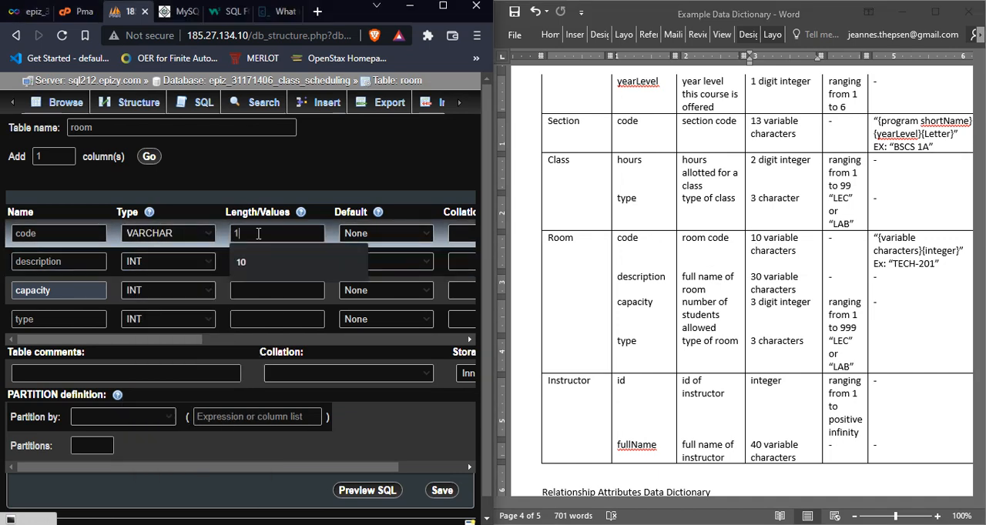
type("0")
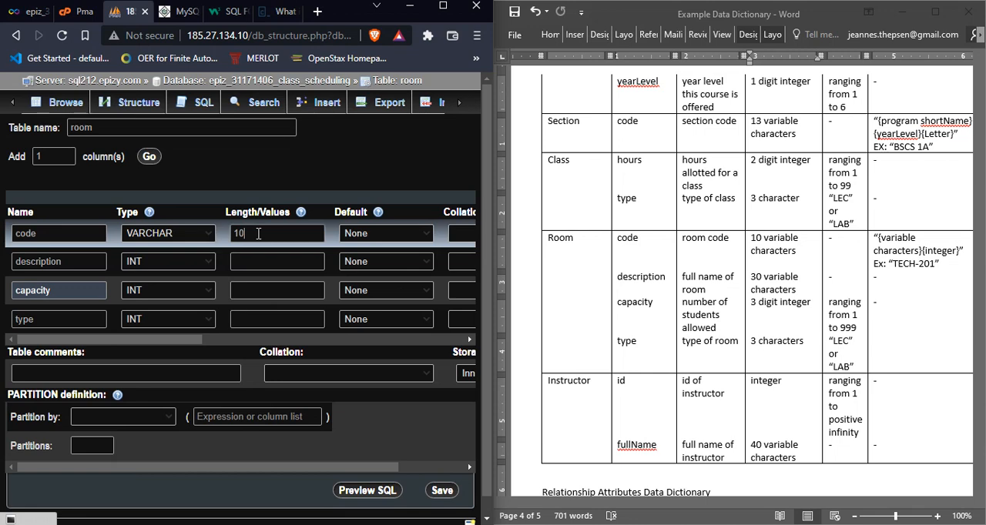
Step: Define the description column as VARCHAR with length 30
left_click(204, 265)
left_click(200, 281)
left_click(174, 268)
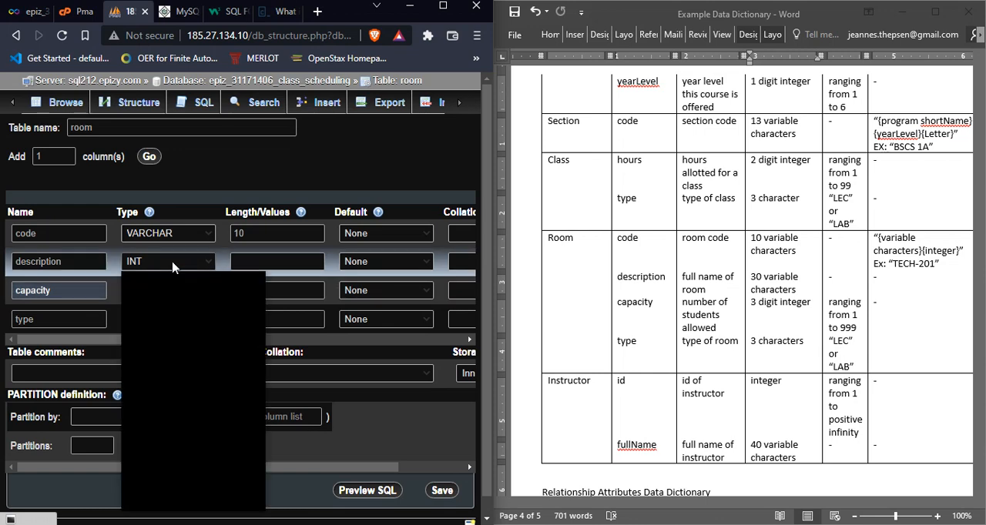
left_click(152, 288)
left_click(262, 261)
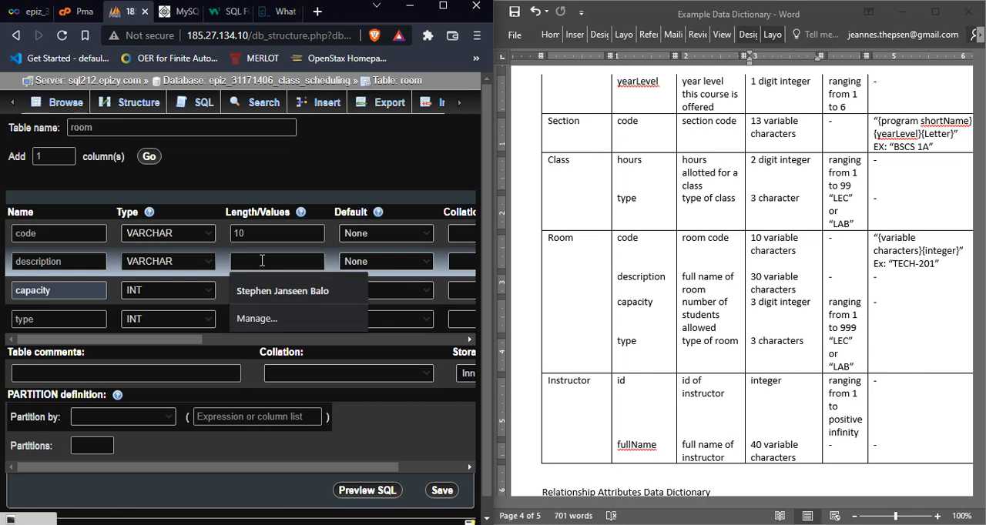
type("30")
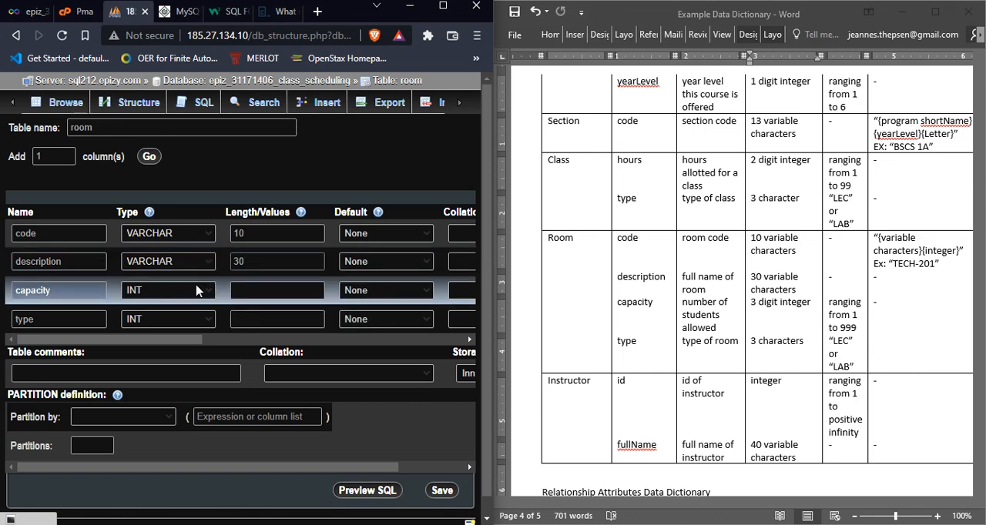
Step: Check the capacity range in the data dictionary and set the capacity column's attribute to UNSIGNED
left_click(844, 320)
left_click(832, 303)
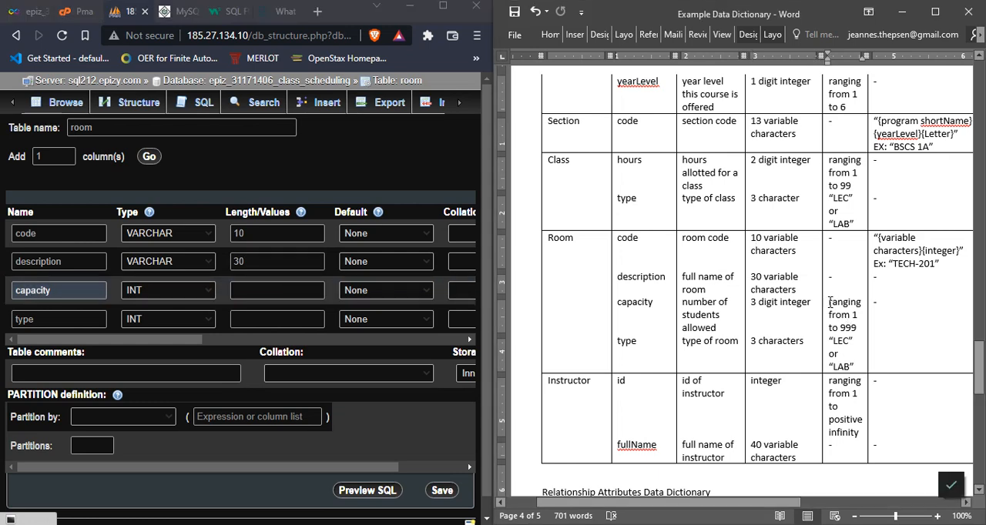
left_click_drag(829, 302, 857, 328)
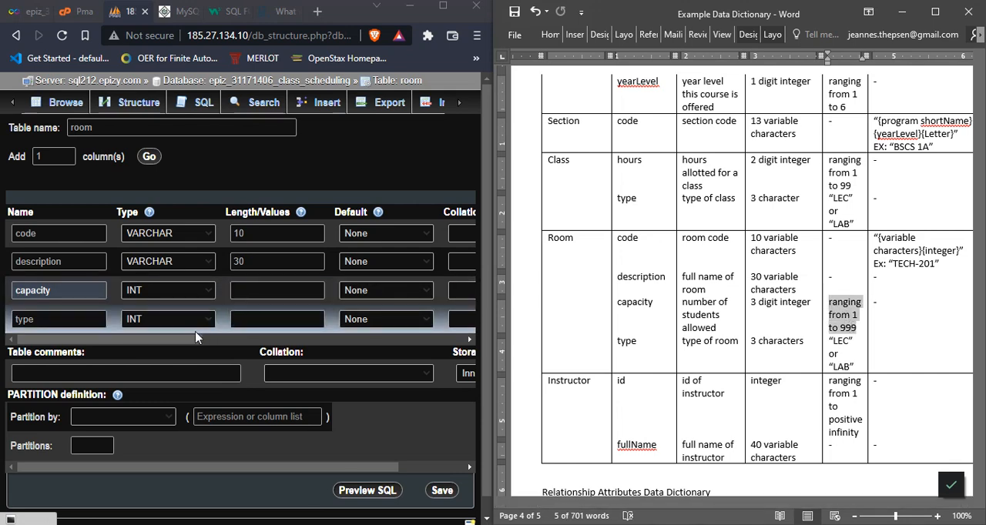
left_click_drag(187, 341, 286, 342)
left_click(385, 291)
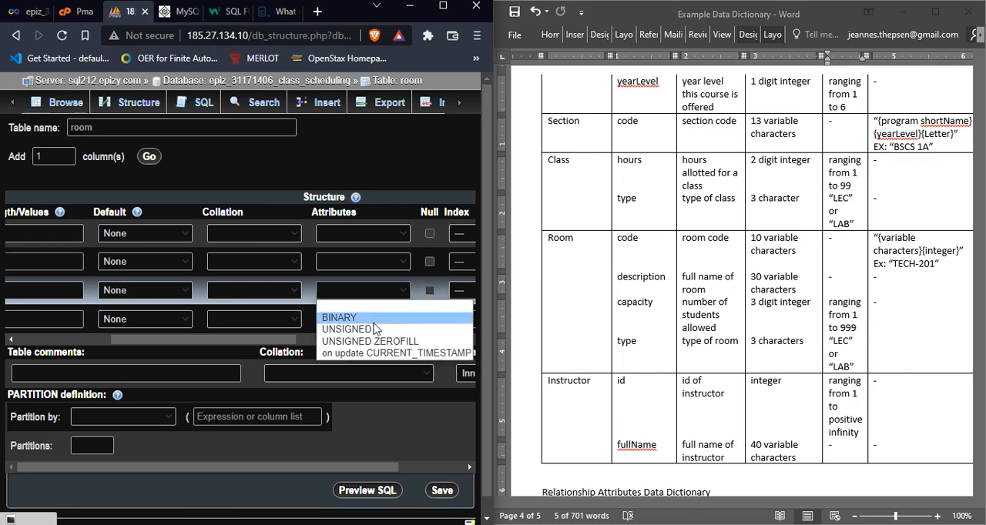
left_click(375, 330)
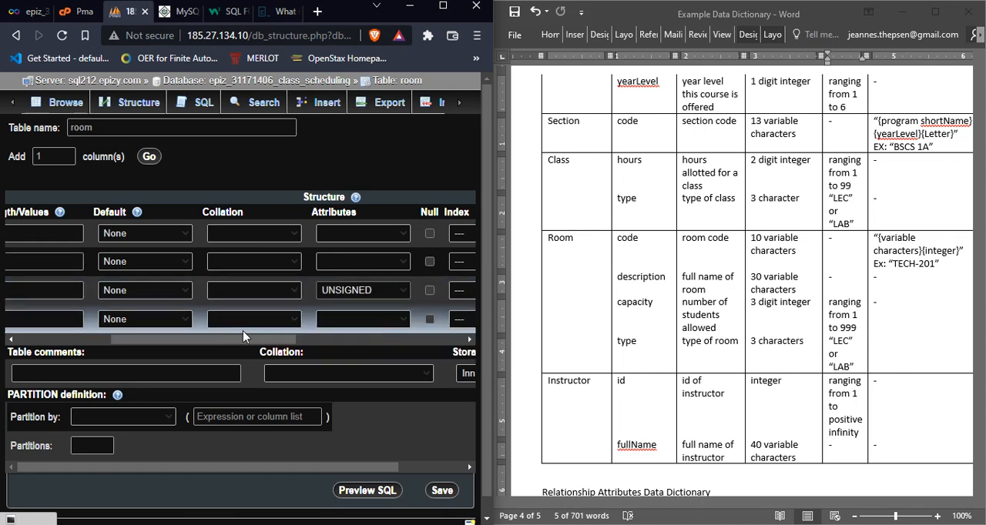
left_click_drag(243, 333, 138, 340)
left_click(209, 289)
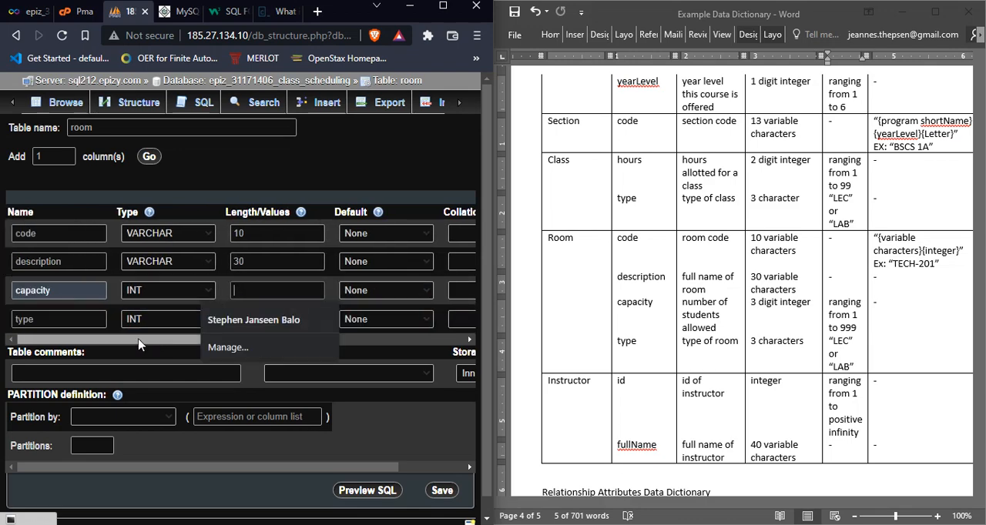
Step: Compare the unsigned TINYINT and SMALLINT ranges in the MySQL data types reference with Room's capacity range, and return to the room table form
left_click(185, 11)
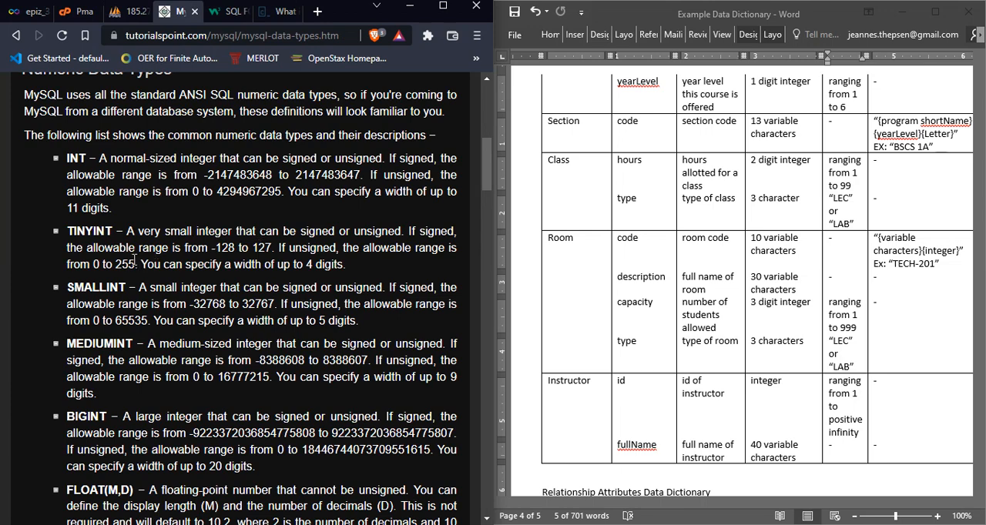
left_click_drag(134, 260, 124, 260)
triple_click(847, 329)
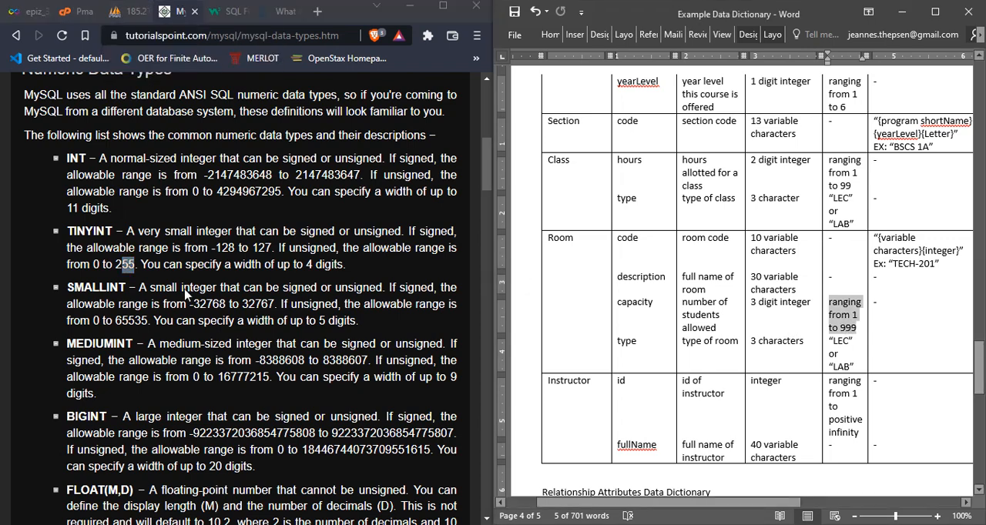
left_click(133, 265)
left_click_drag(117, 264, 133, 263)
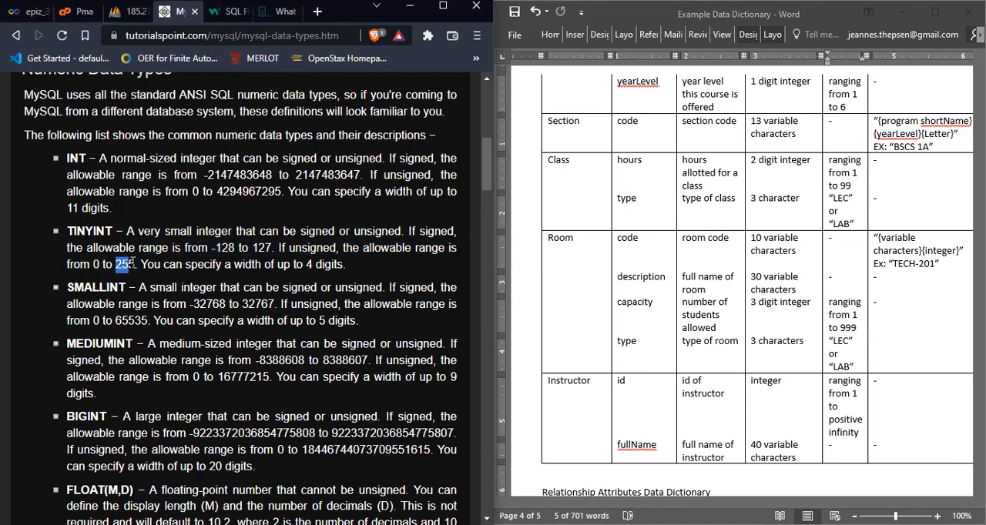
left_click(137, 263)
left_click_drag(116, 265, 136, 264)
left_click(99, 230)
left_click_drag(126, 287, 107, 287)
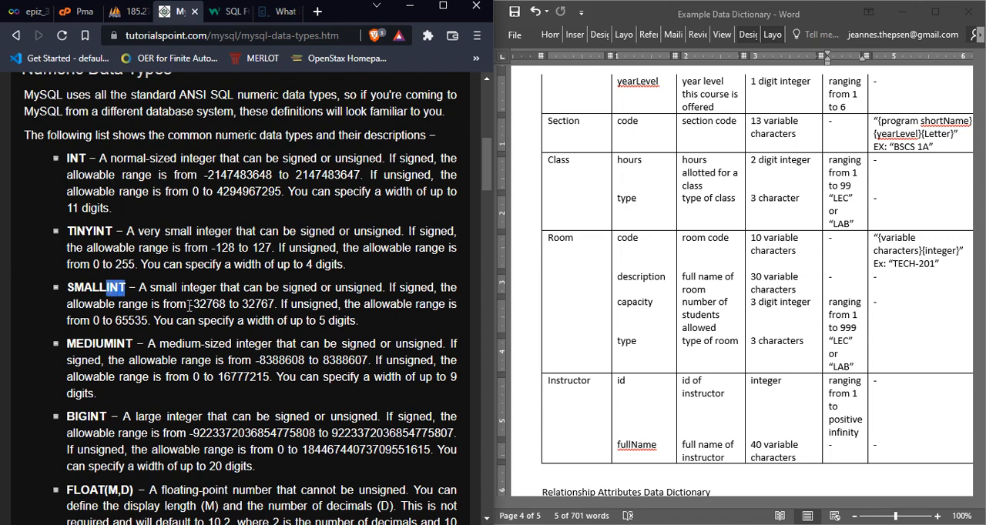
left_click(102, 288)
left_click(764, 301)
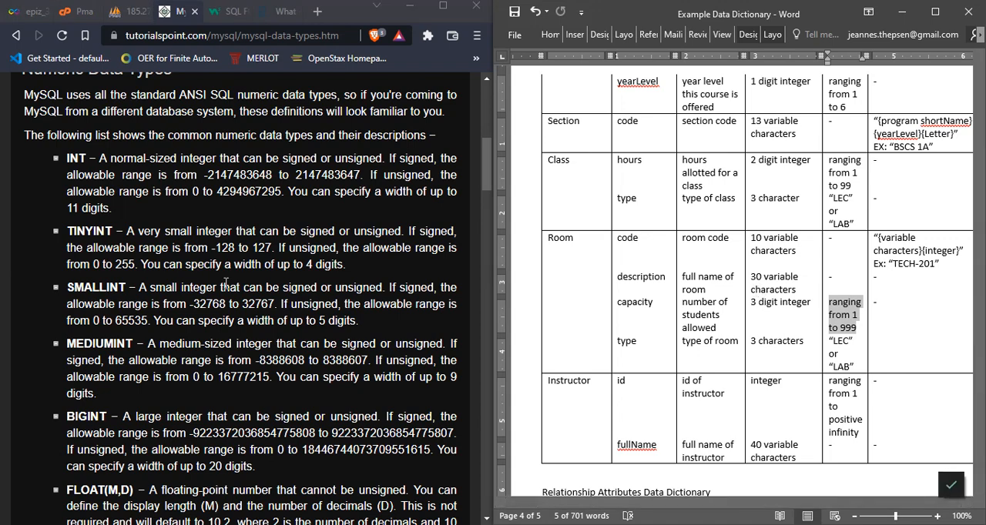
left_click(123, 12)
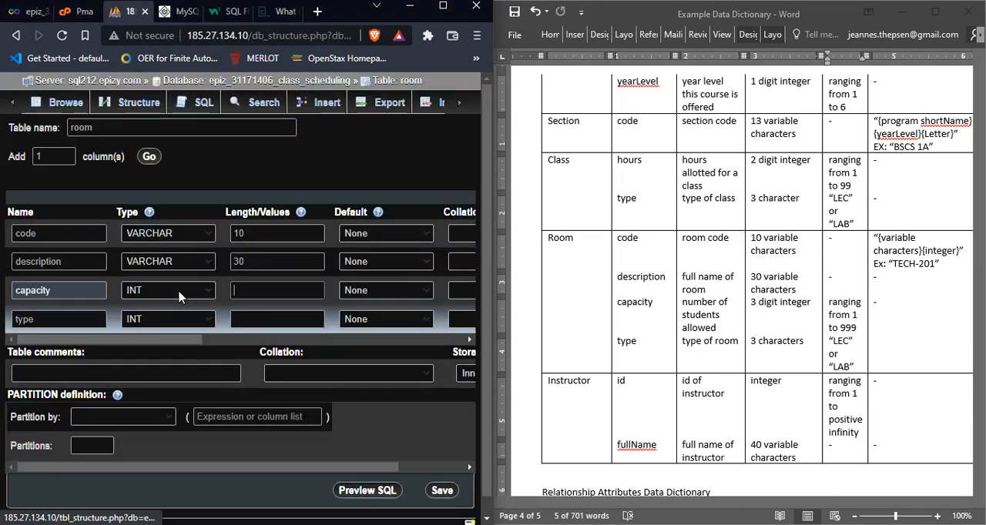
Step: Define the capacity column of the room table as SMALLINT with length 3
left_click(198, 290)
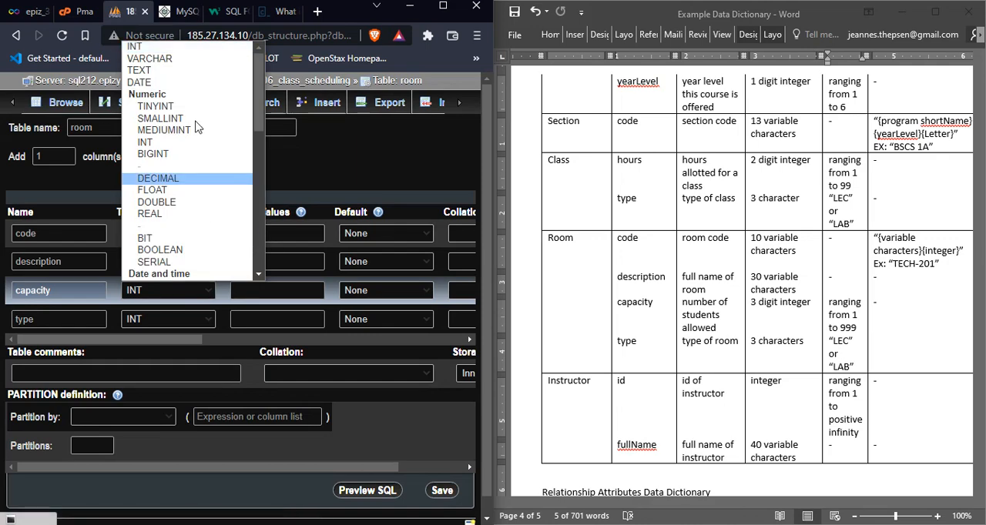
left_click(195, 122)
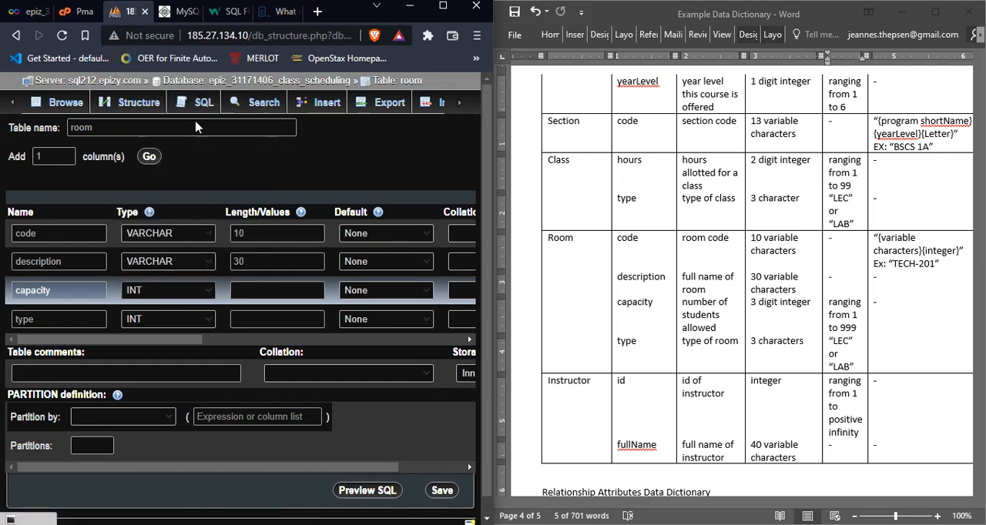
left_click(205, 292)
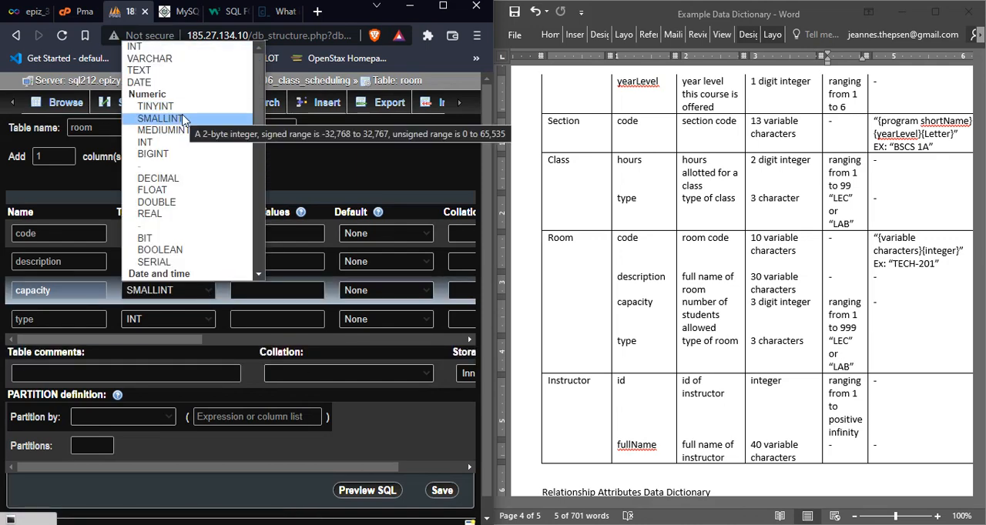
left_click(316, 290)
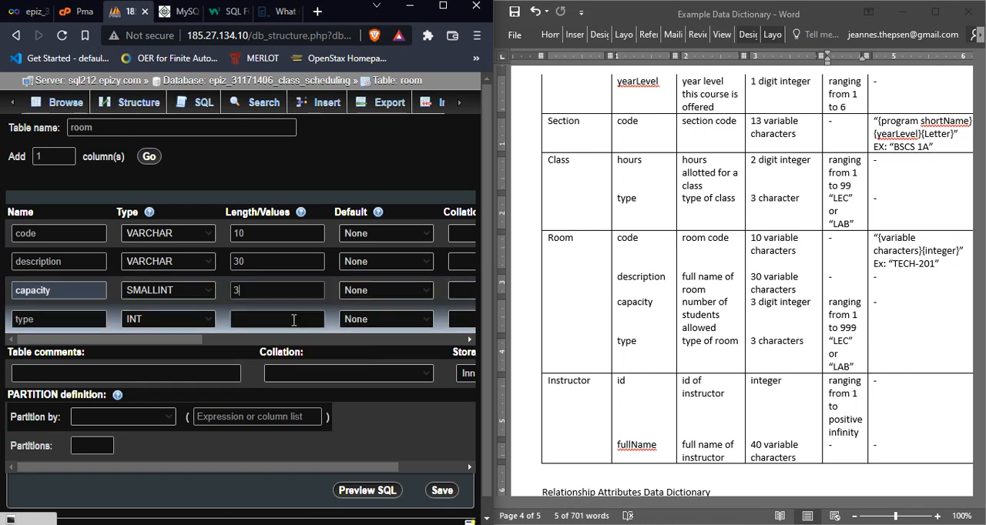
left_click(293, 319)
left_click(280, 289)
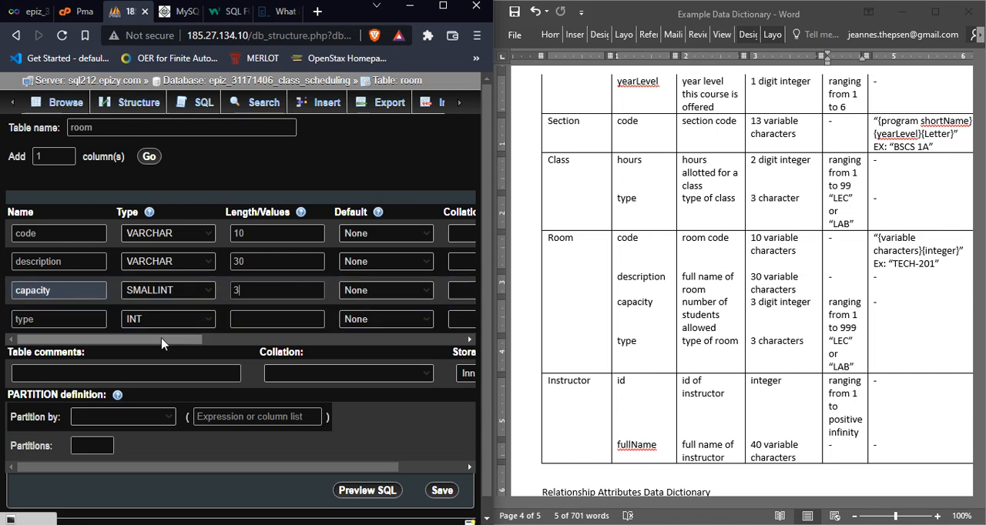
mouse_move(161, 339)
left_mouse_down()
mouse_move(293, 346)
mouse_move(159, 339)
left_mouse_up()
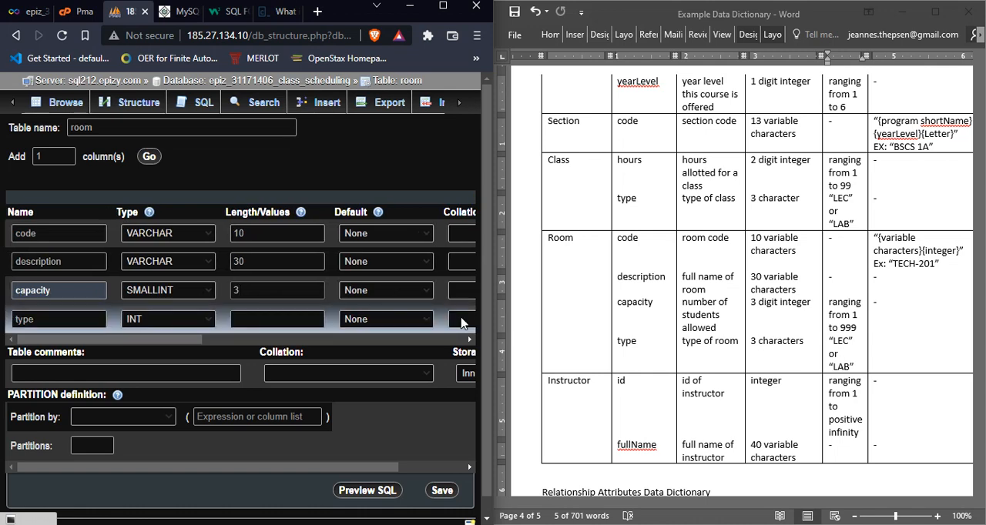
Step: Check which Room attribute is the key in the data dictionary and make the code column the PRIMARY index
left_click(809, 240)
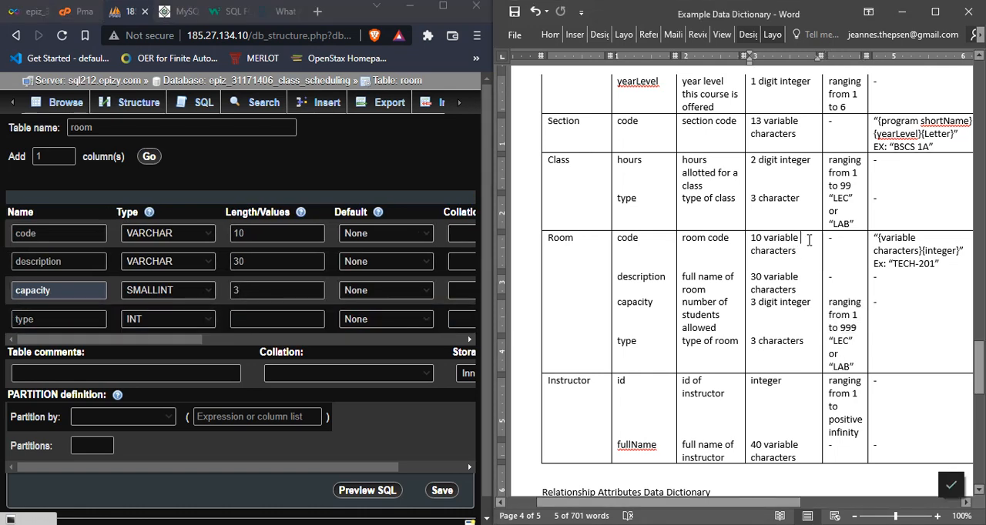
left_click_drag(801, 502, 832, 504)
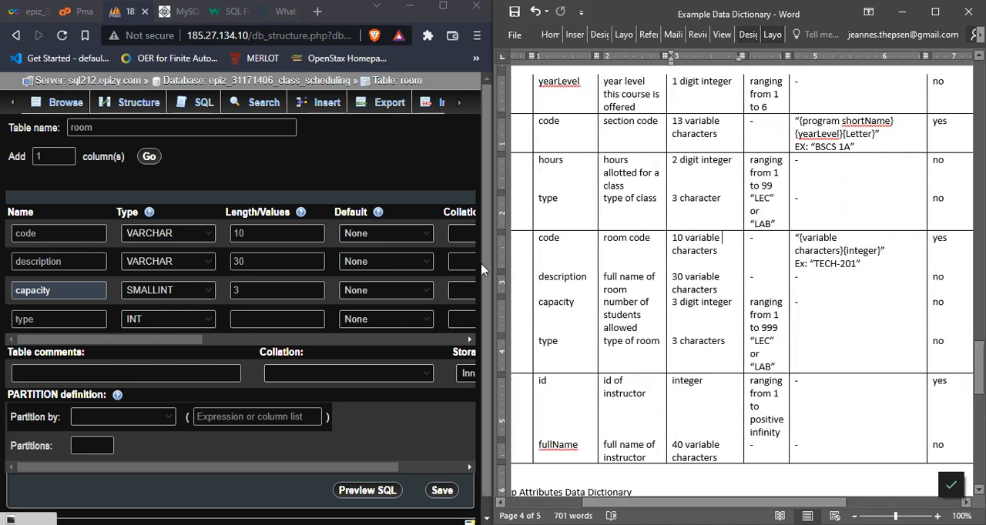
left_click_drag(189, 340, 346, 342)
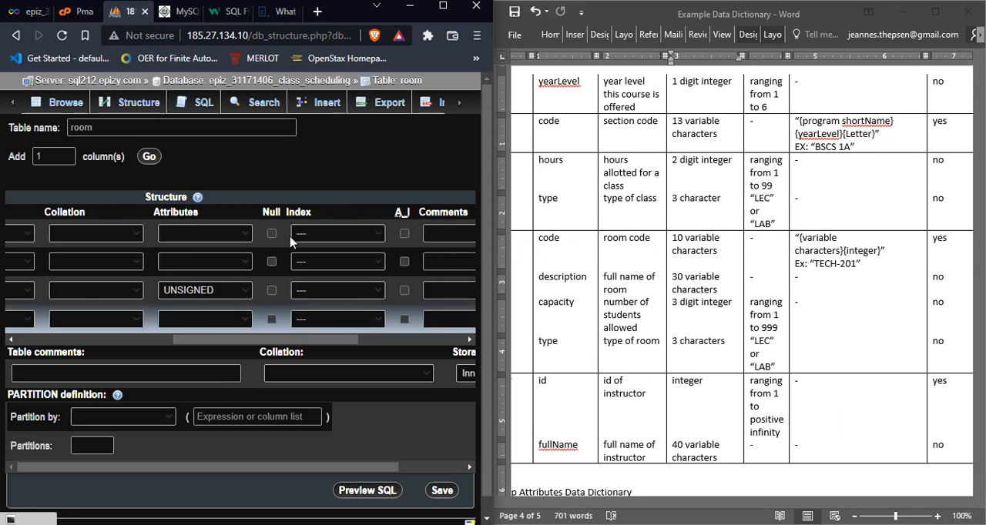
left_click(333, 235)
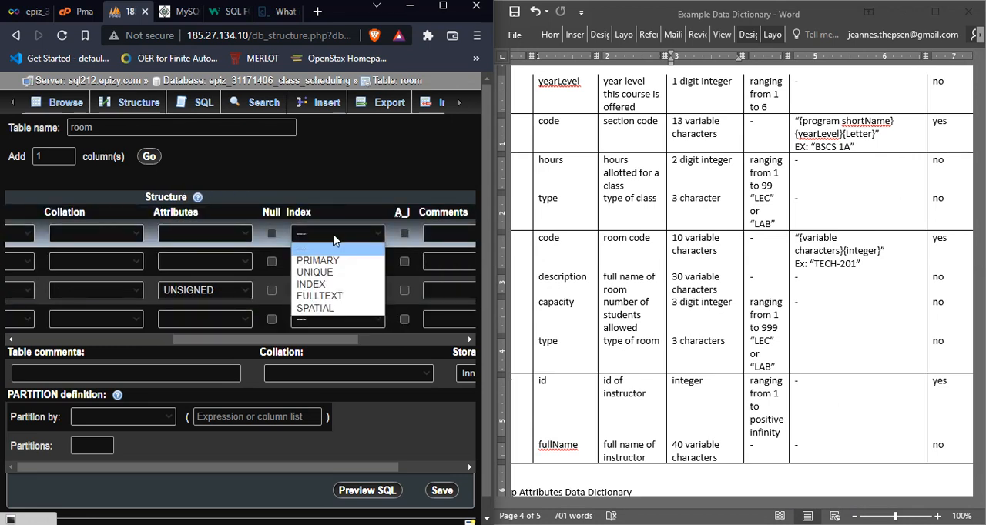
left_click(333, 260)
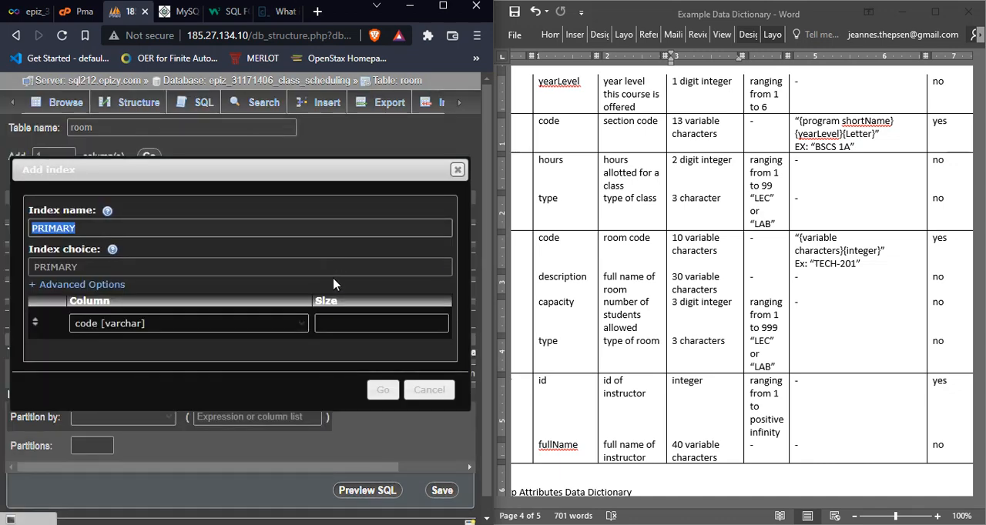
left_click(380, 390)
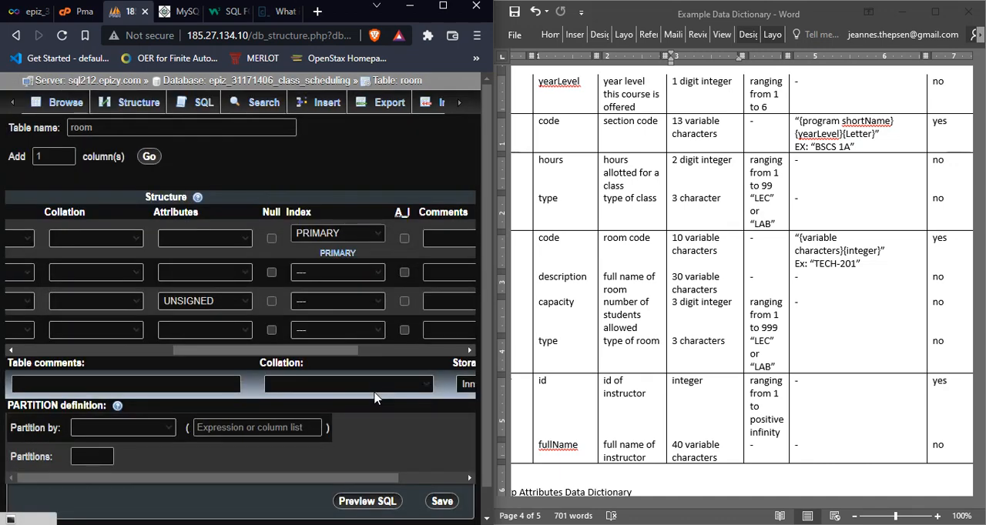
Step: Review the type, length, attribute, null and index settings across the room table's columns
left_click_drag(335, 357, 364, 355)
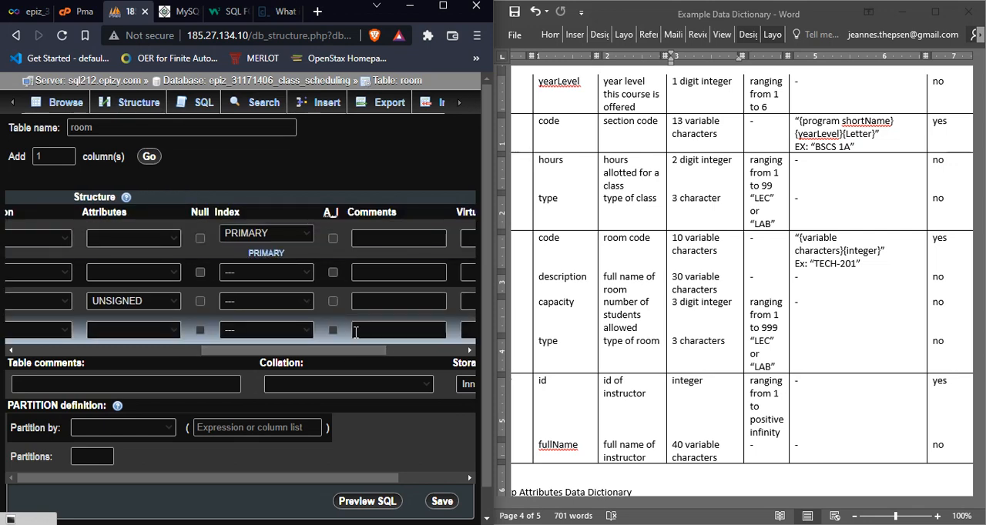
left_click_drag(339, 351, 161, 360)
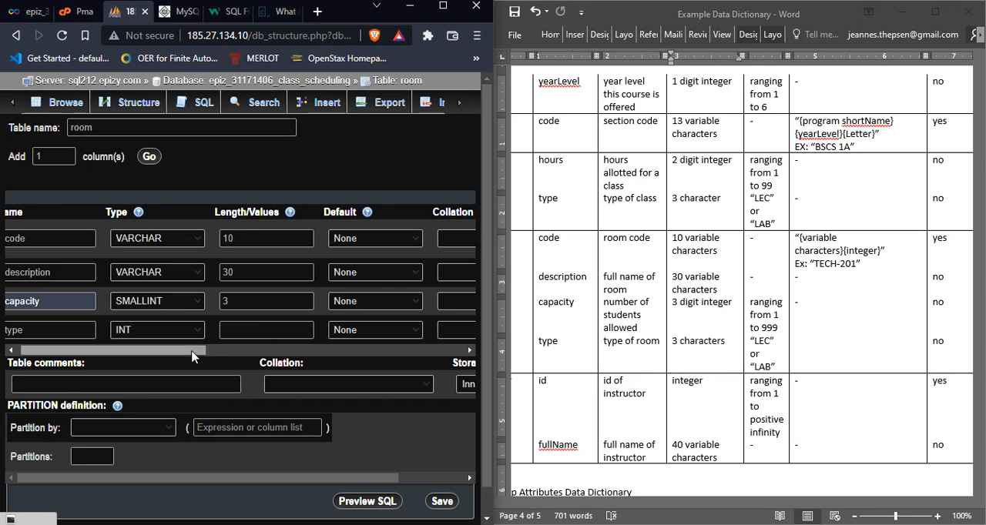
left_click_drag(193, 356, 378, 354)
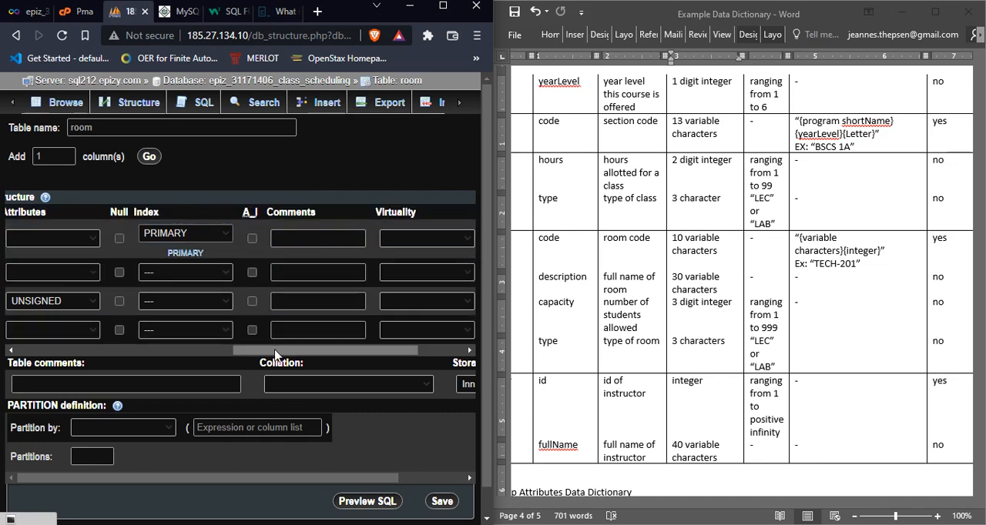
left_click_drag(275, 355, 9, 337)
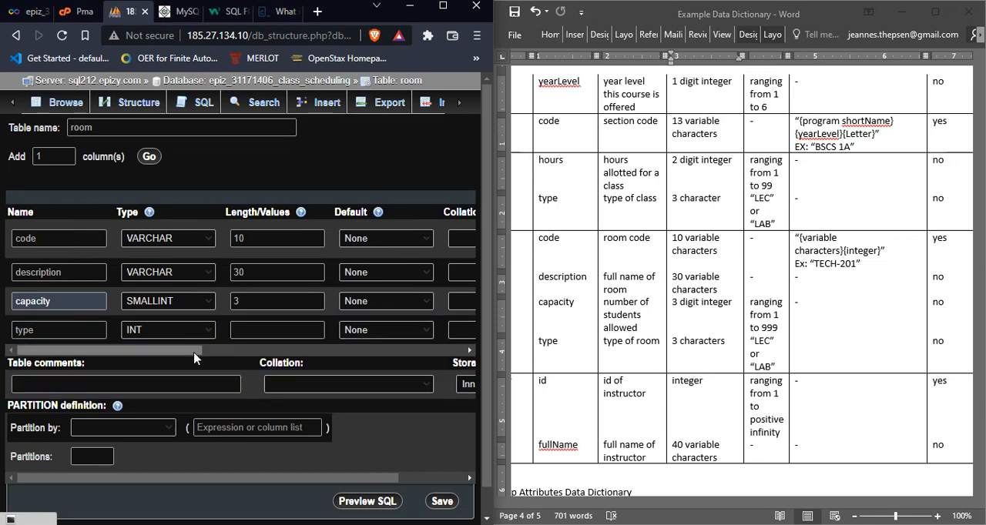
left_click_drag(193, 354, 250, 360)
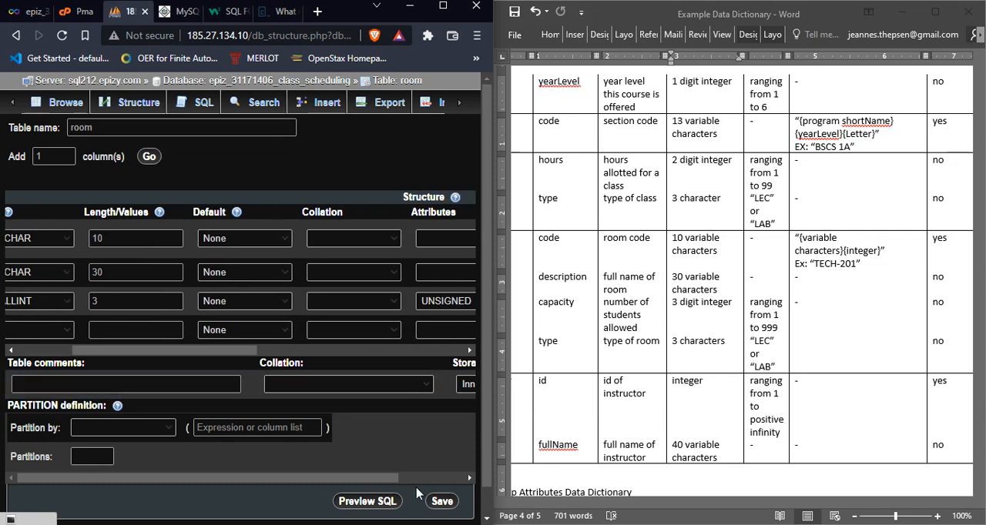
left_click_drag(242, 354, 174, 353)
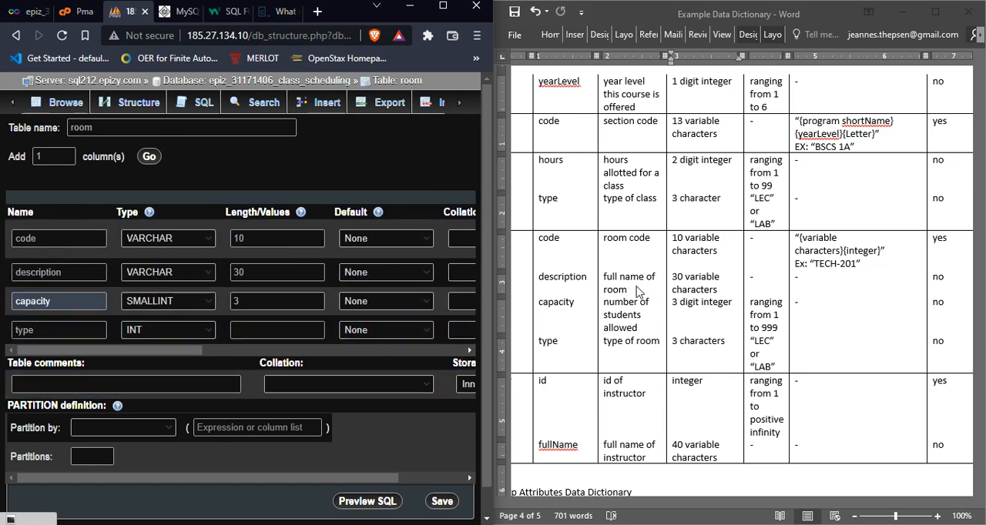
Step: Check the format and allowed values of Room's type in the data dictionary and change its format to "3 fix characters"
left_click(679, 341)
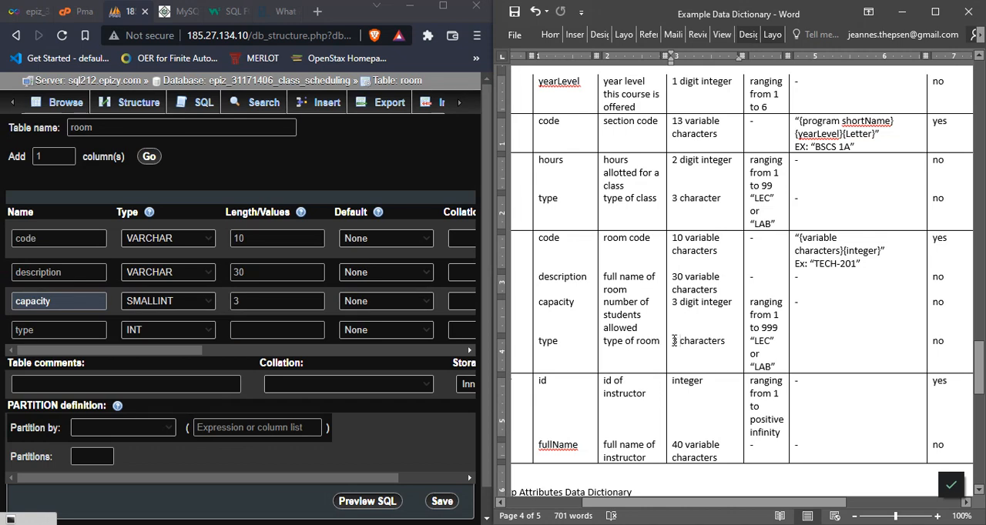
left_click_drag(674, 341, 721, 344)
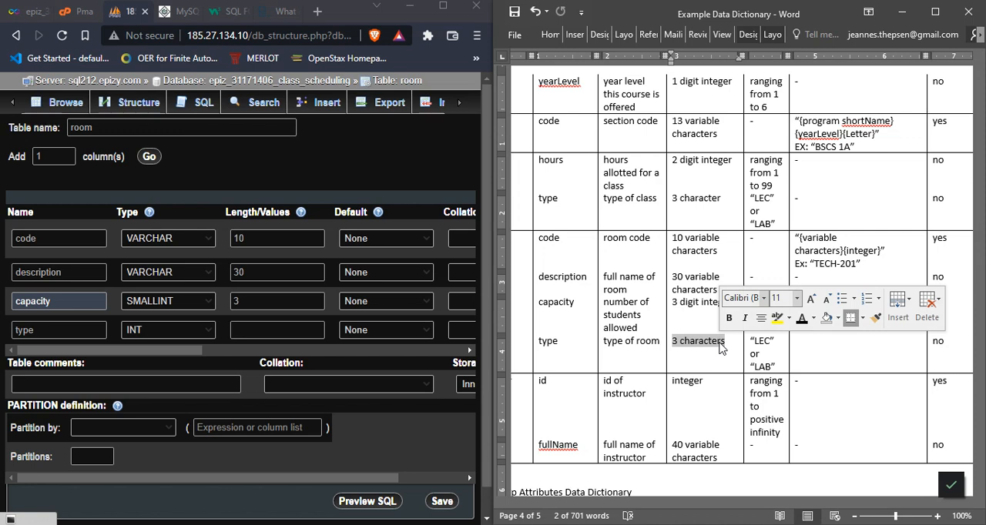
left_click(722, 343)
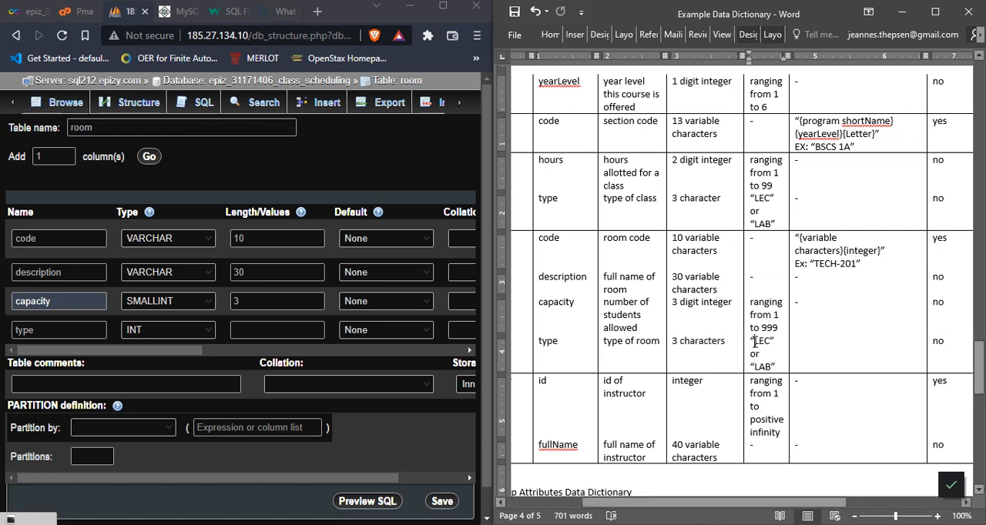
left_click_drag(754, 344, 770, 345)
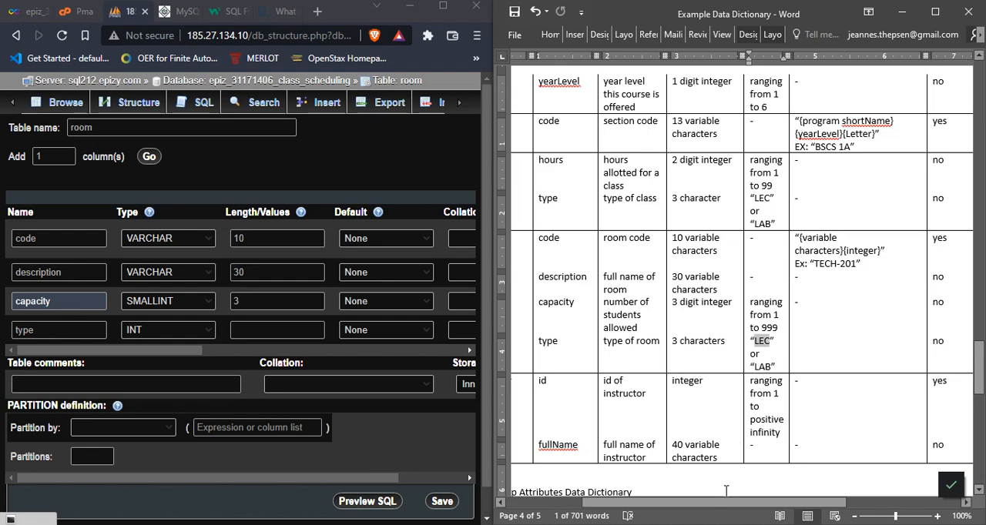
left_click_drag(706, 508, 671, 508)
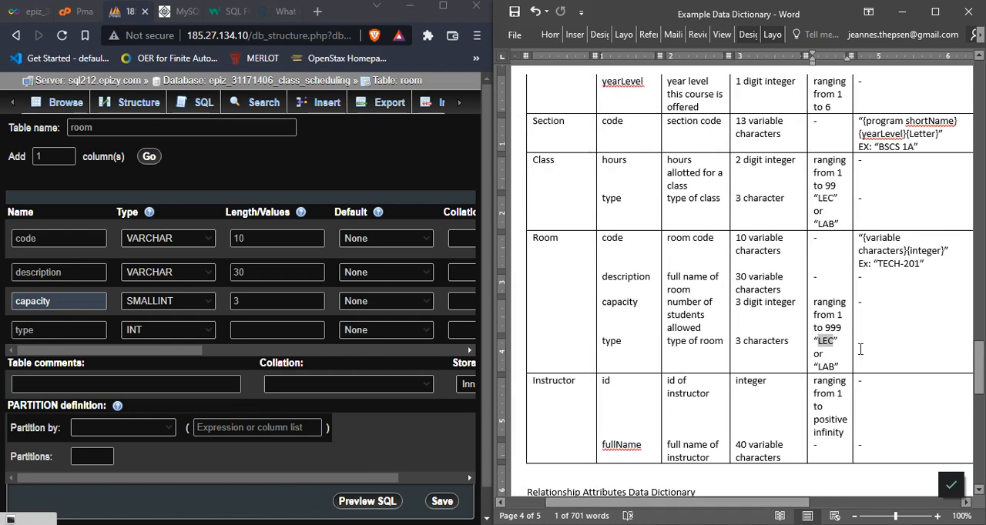
left_click(824, 343)
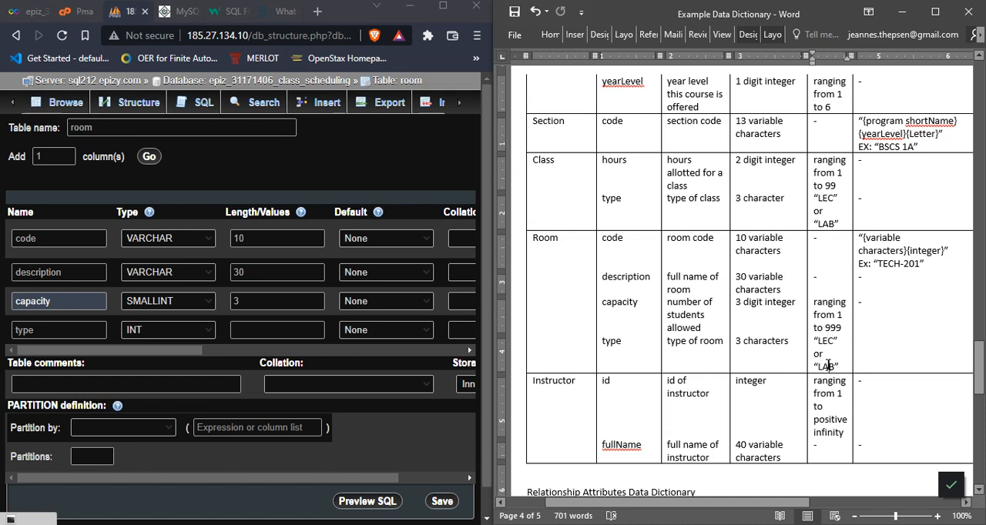
left_click(744, 339)
type("fix")
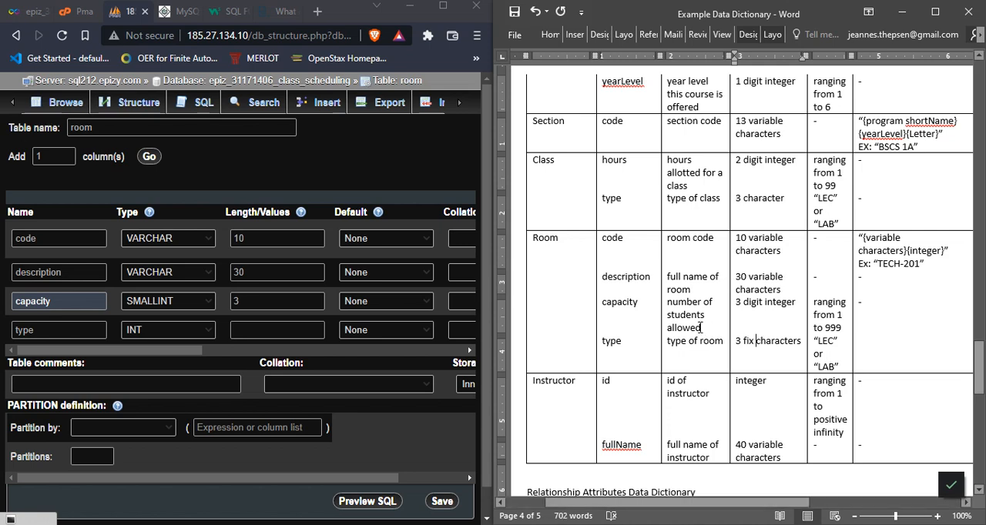
Step: Change the format of Class's type in the data dictionary to "3 fix character"
left_click(838, 337)
left_click(629, 343)
left_click_drag(818, 344, 831, 345)
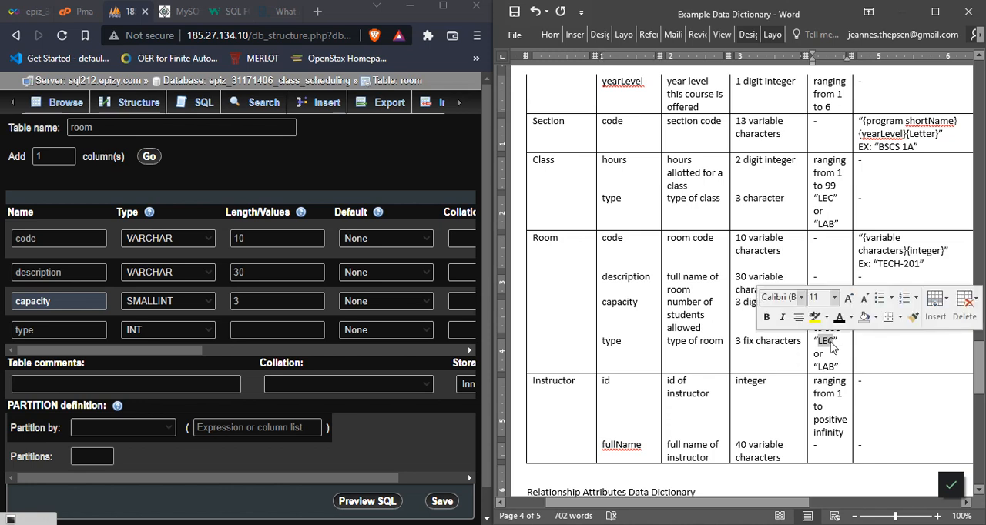
left_click(741, 198)
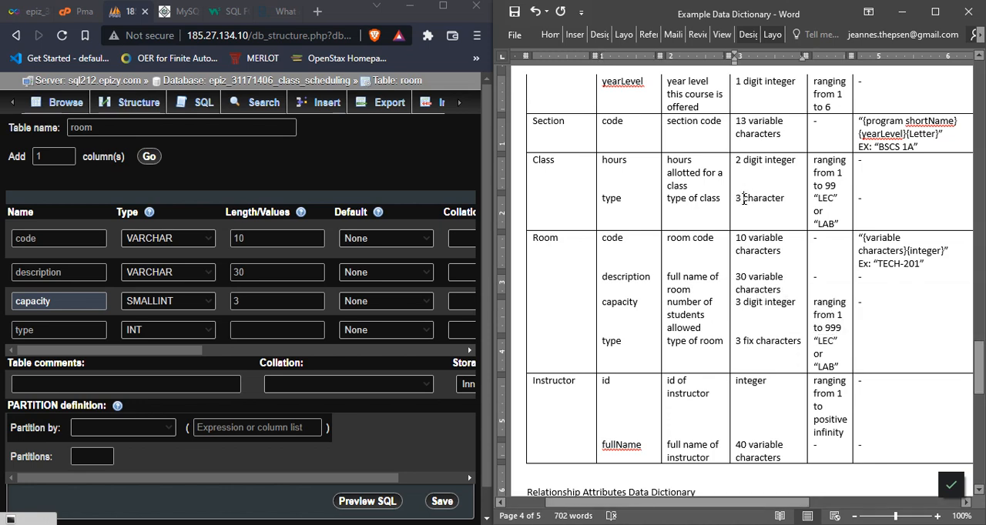
type("fix")
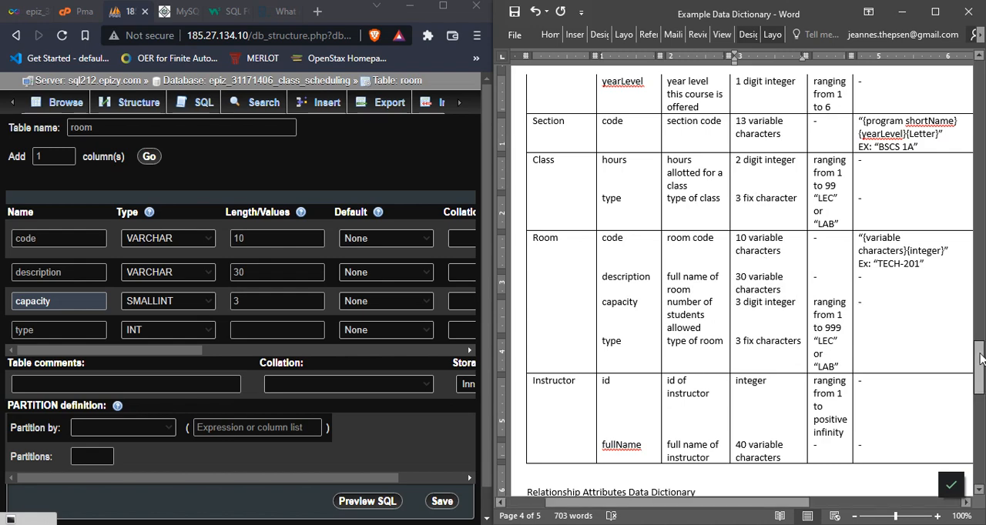
Step: Define the type column of the room table as CHAR with length 3
mouse_move(980, 358)
left_mouse_down()
mouse_move(978, 277)
mouse_move(980, 370)
left_mouse_up()
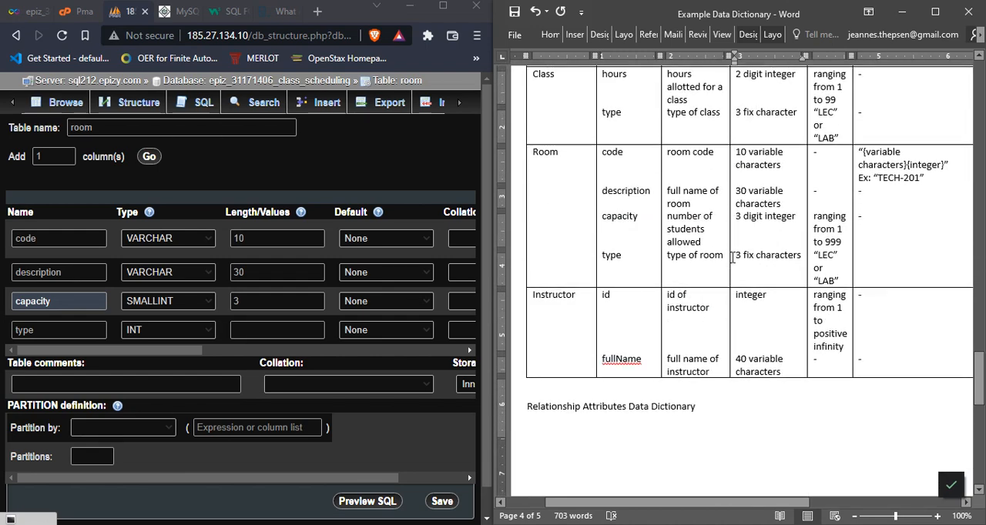
left_click(212, 329)
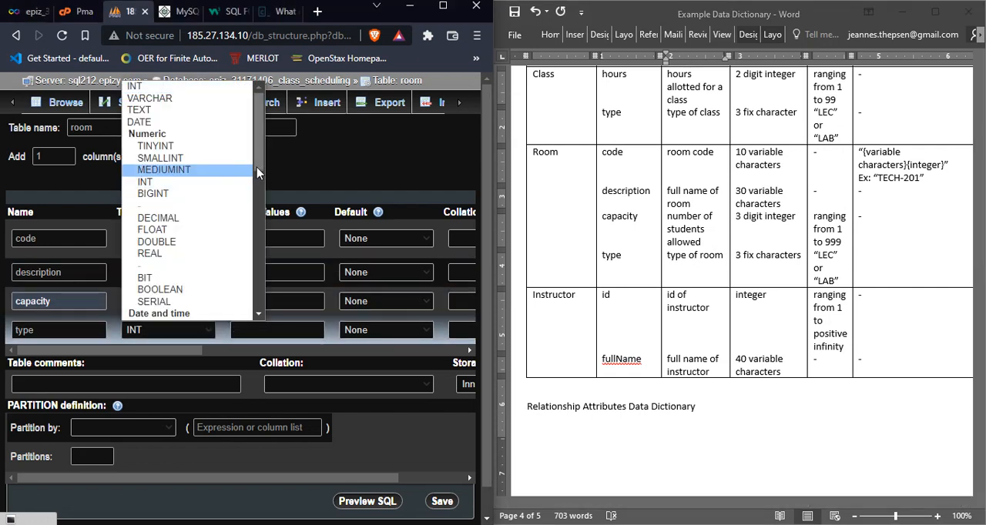
scroll(258, 220, "down", 2)
scroll(258, 219, "down", 3)
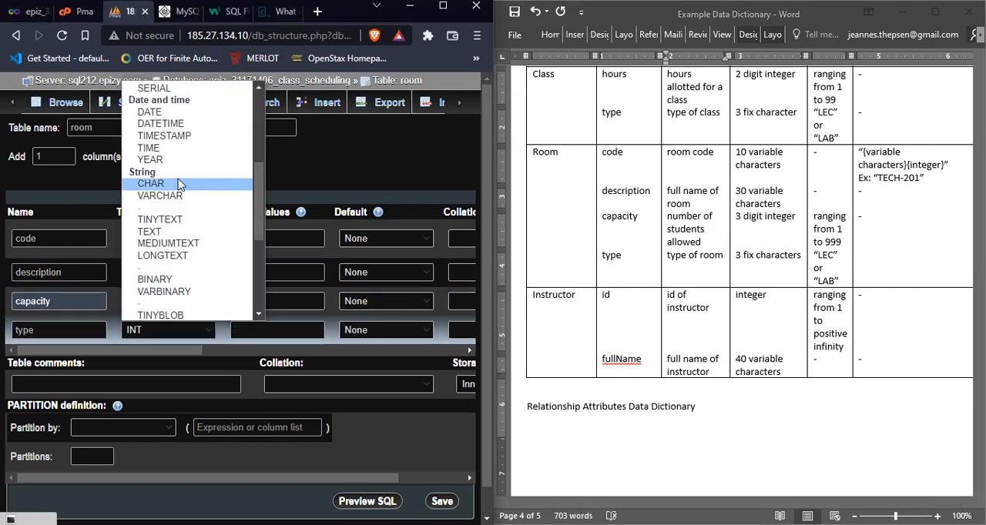
left_click(182, 186)
left_click(281, 330)
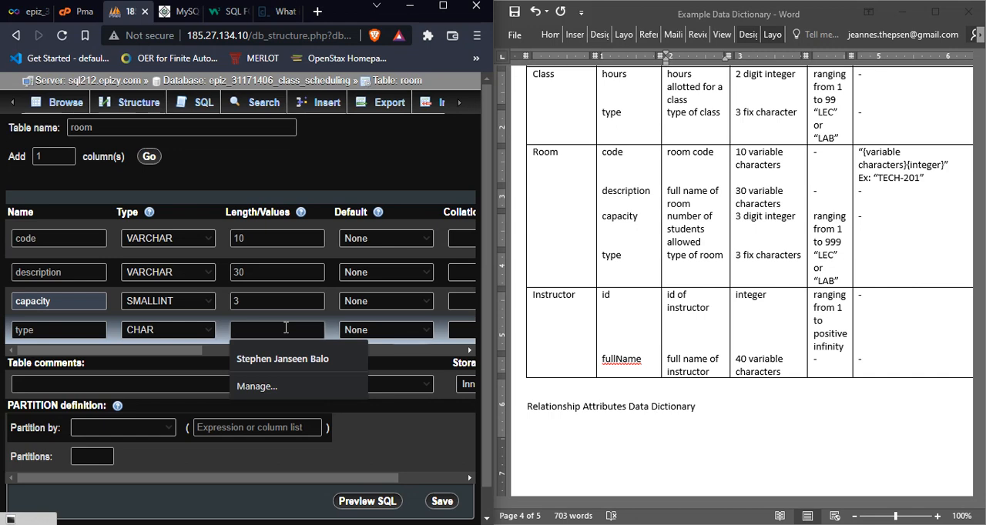
type("3")
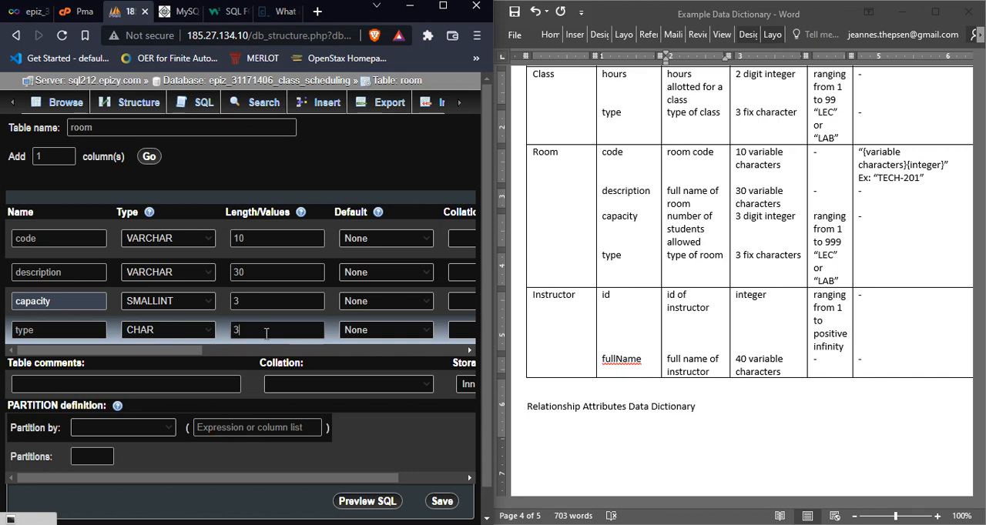
left_click(92, 329)
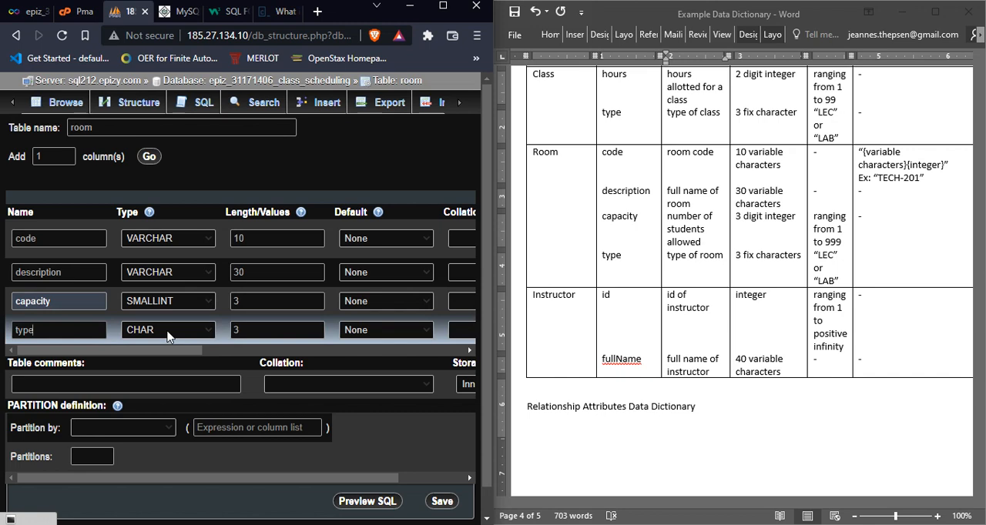
key("Tab")
key("Tab")
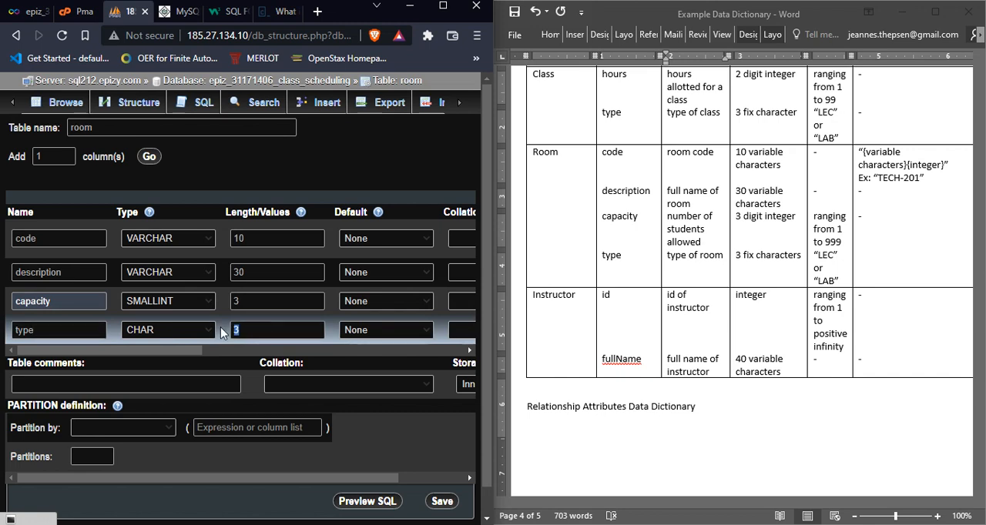
Step: Try to save the room table with its four defined columns and check their settings
left_click(251, 330)
left_click_drag(190, 352, 59, 361)
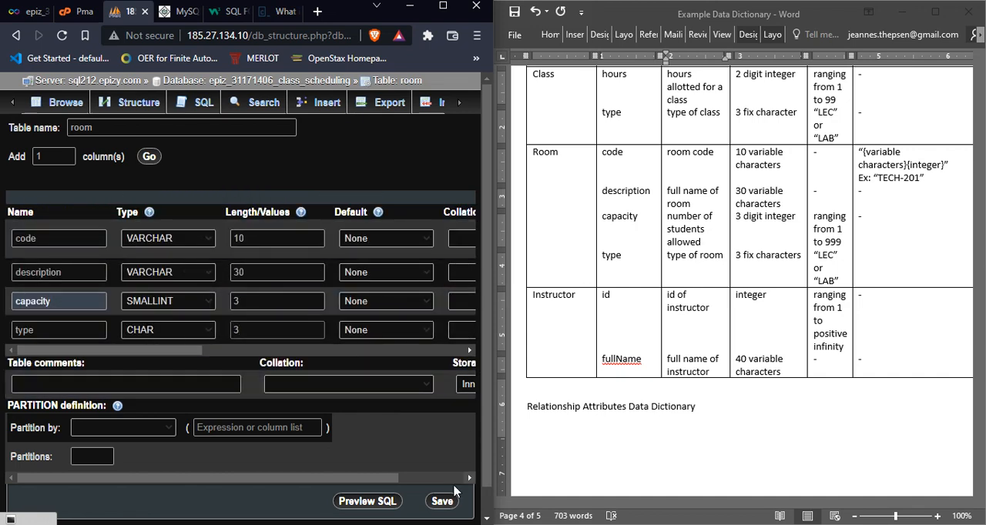
left_click(441, 503)
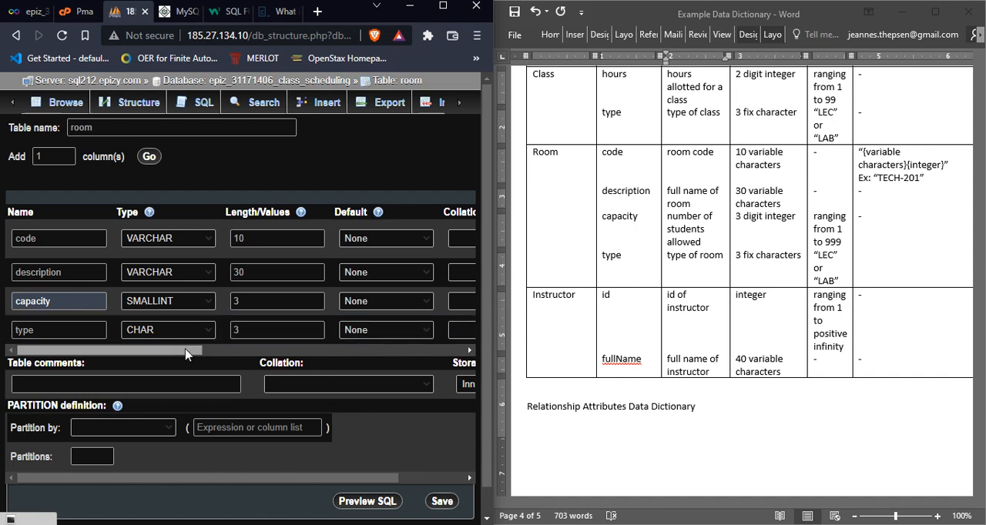
left_click_drag(185, 354, 453, 385)
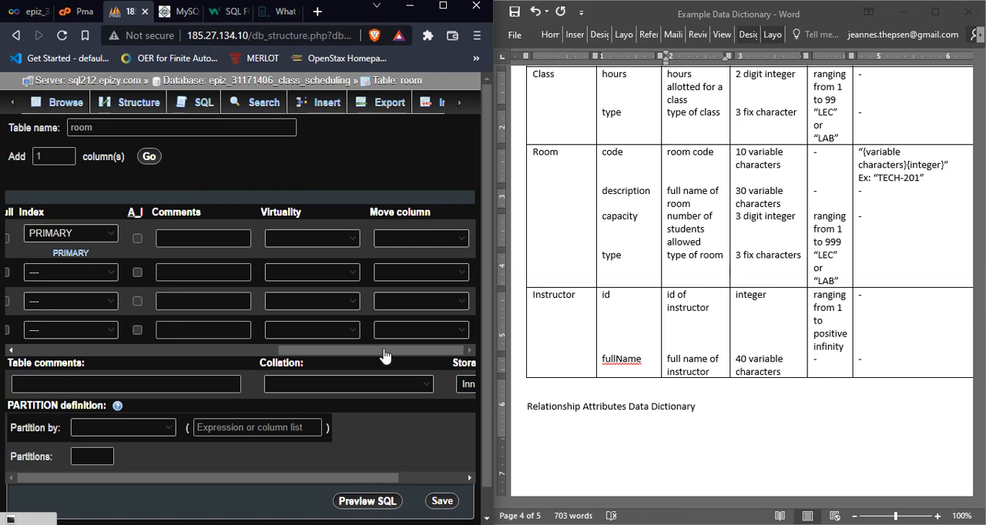
left_click(80, 14)
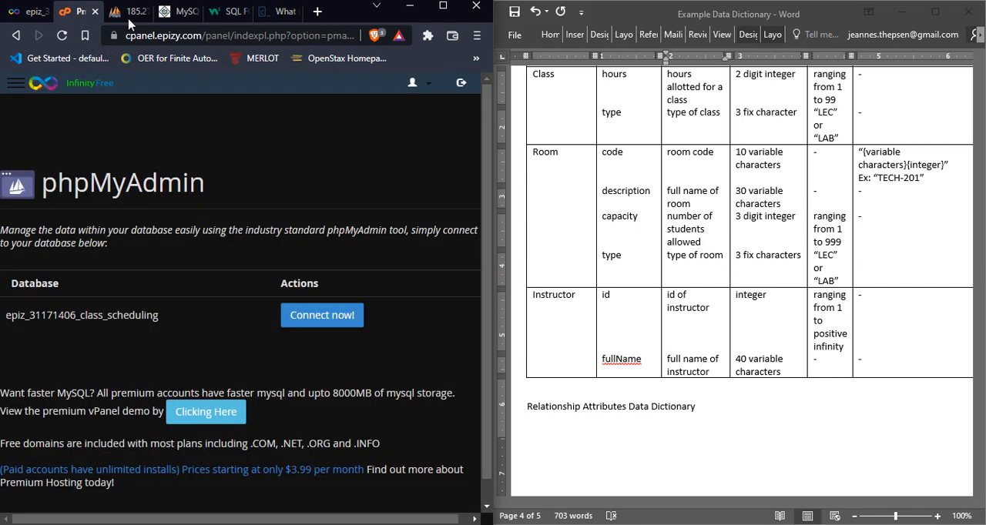
left_click_drag(81, 14, 130, 23)
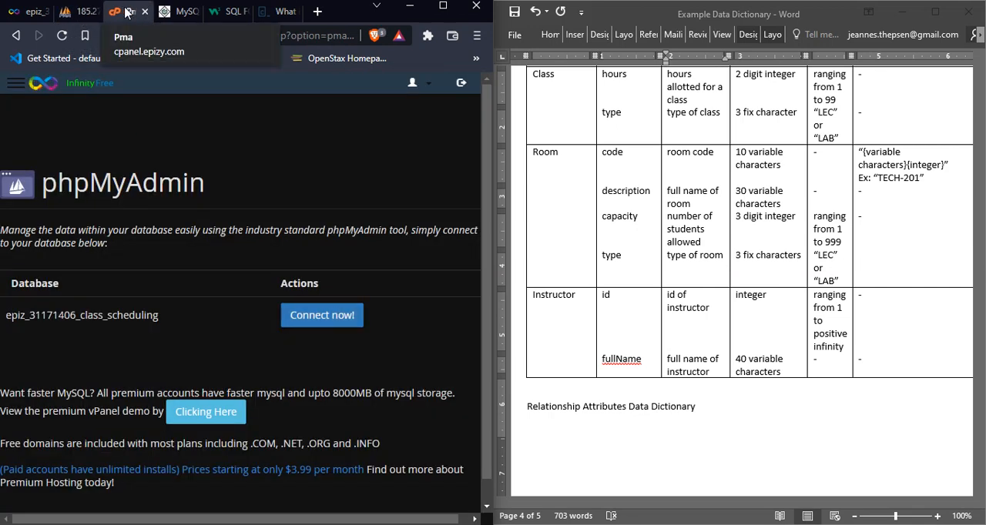
left_click_drag(125, 13, 81, 13)
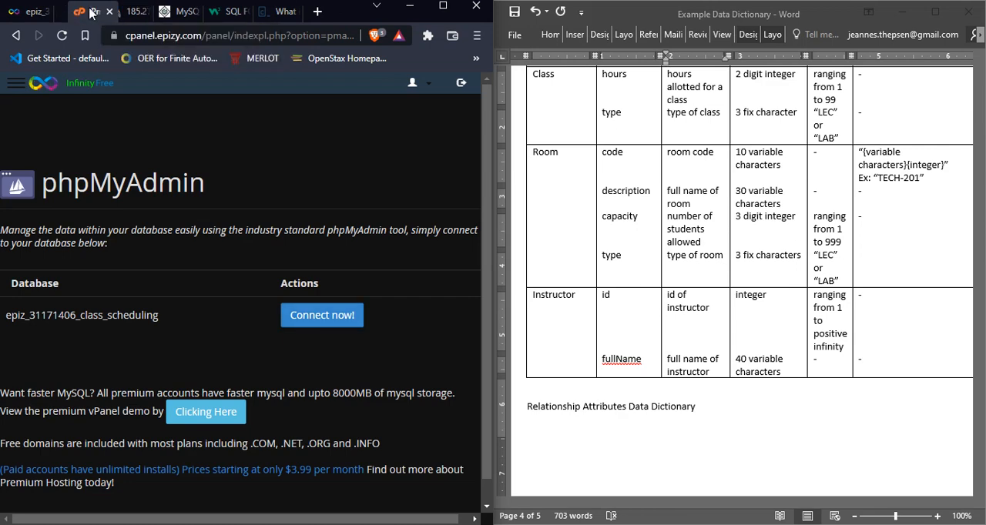
left_click(126, 13)
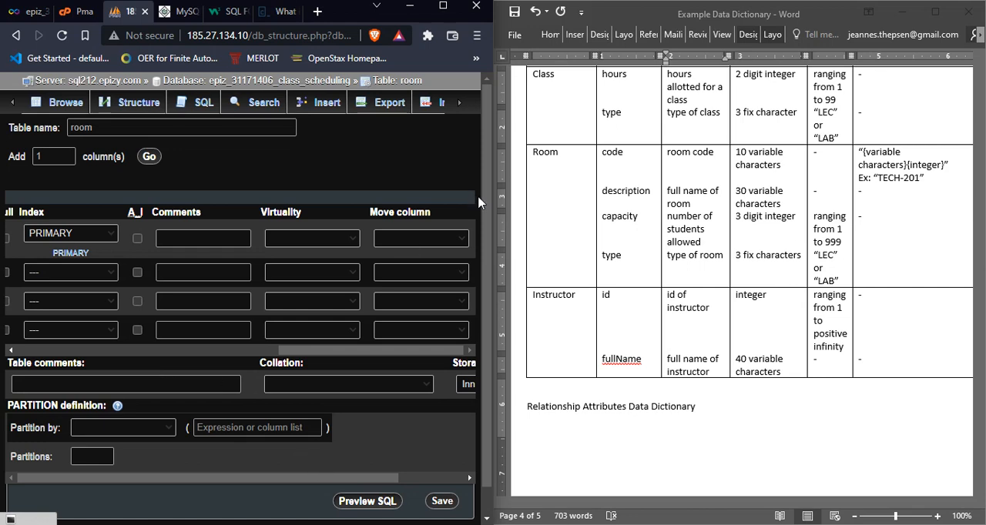
scroll(479, 200, "left", 5)
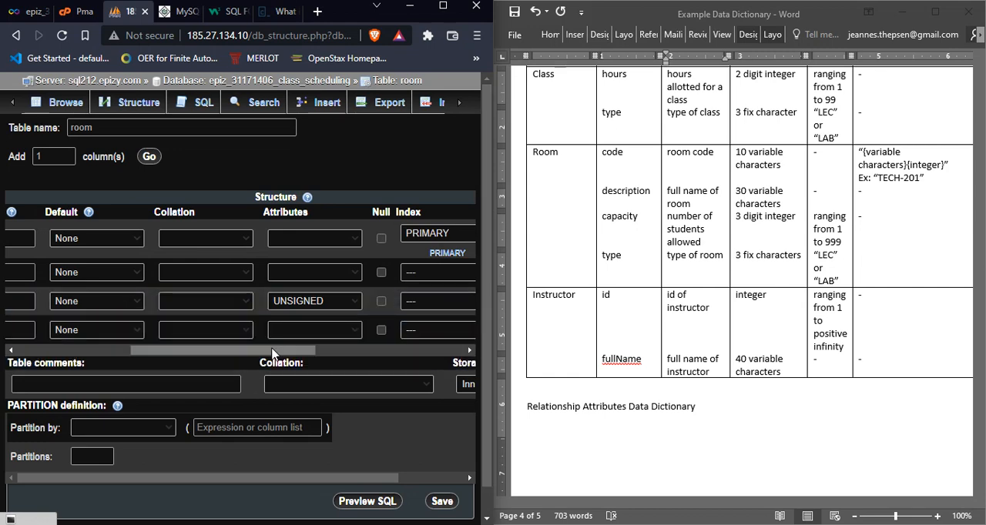
left_click_drag(272, 352, 134, 356)
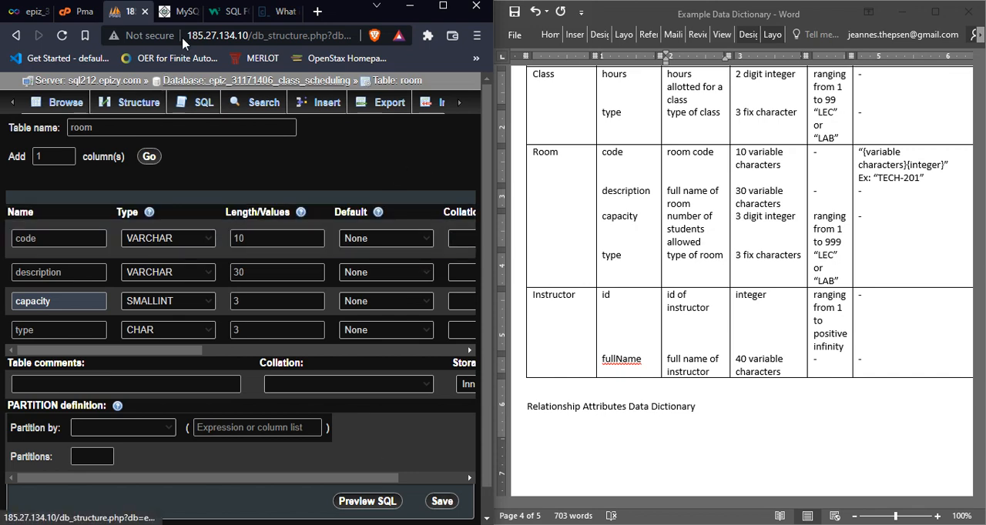
Step: Reload the stalled phpMyAdmin page and replace it with a fresh connection to the class scheduling database
left_click(204, 35)
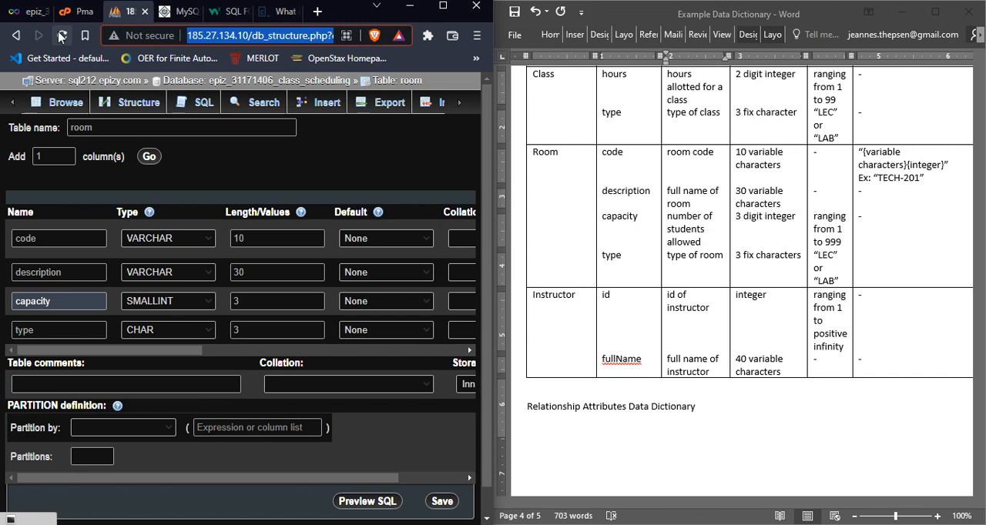
left_click(62, 37)
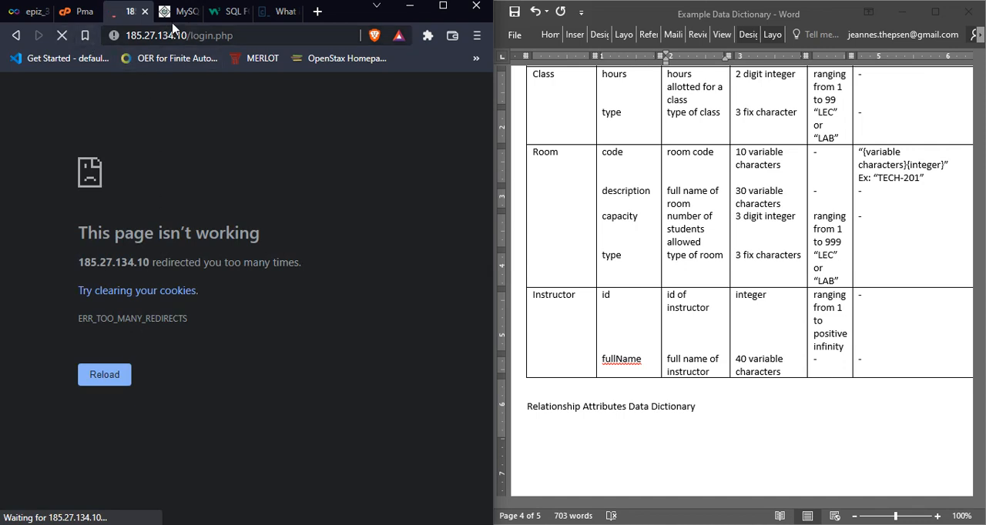
left_click(144, 12)
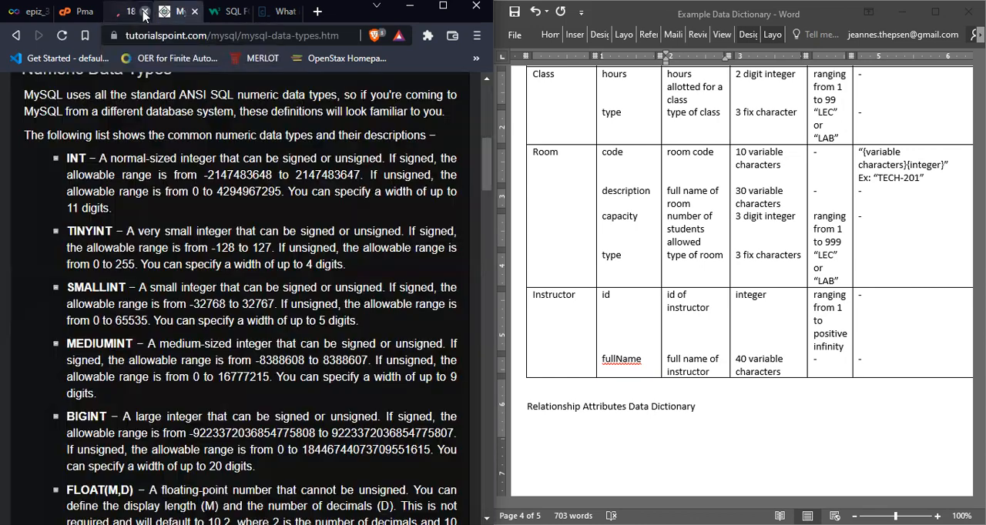
left_click(83, 13)
left_click(307, 317)
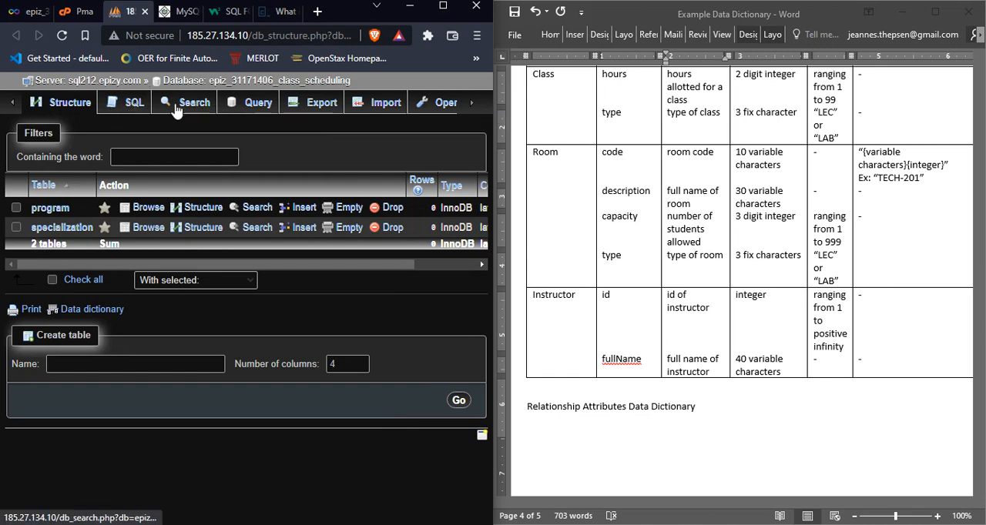
Step: Start a new table named room with 4 columns in the class scheduling database
left_click(129, 112)
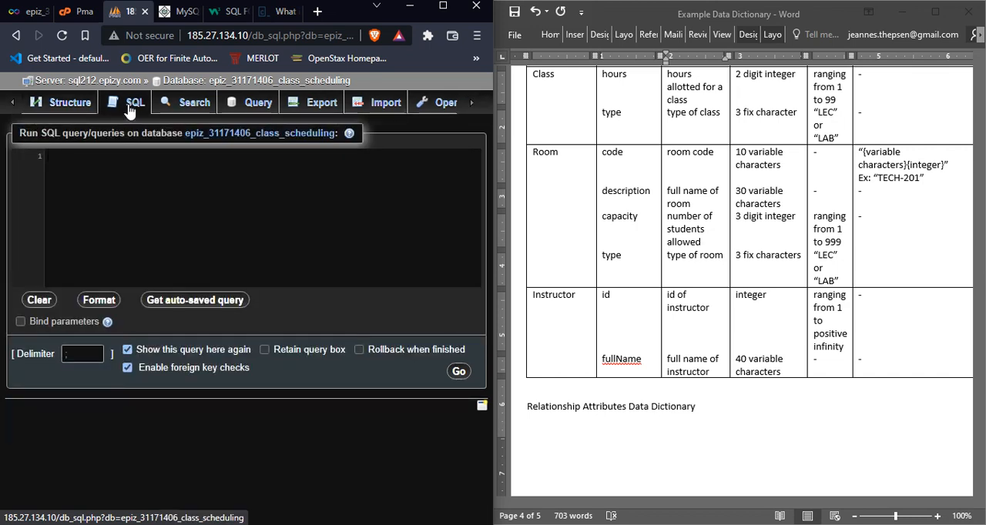
left_click(70, 102)
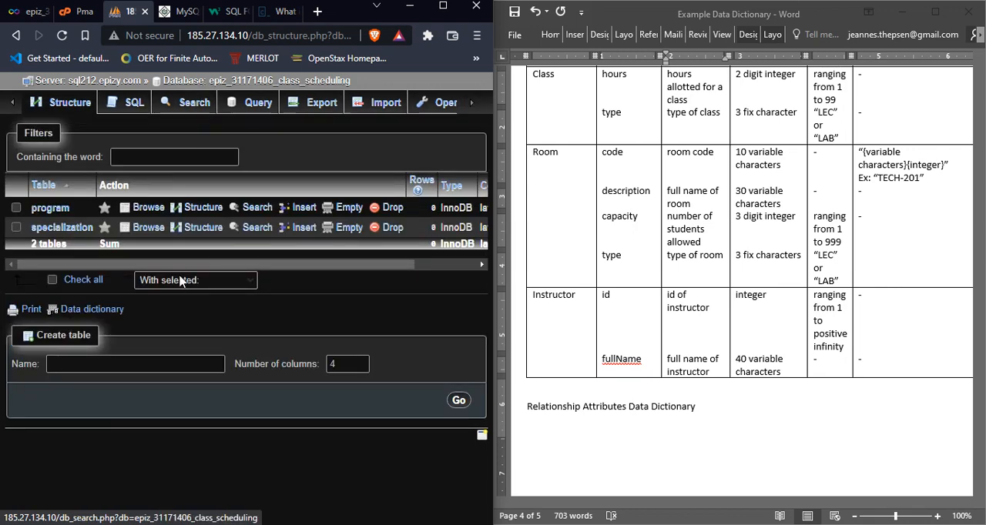
left_click(127, 363)
left_click(128, 362)
type("r")
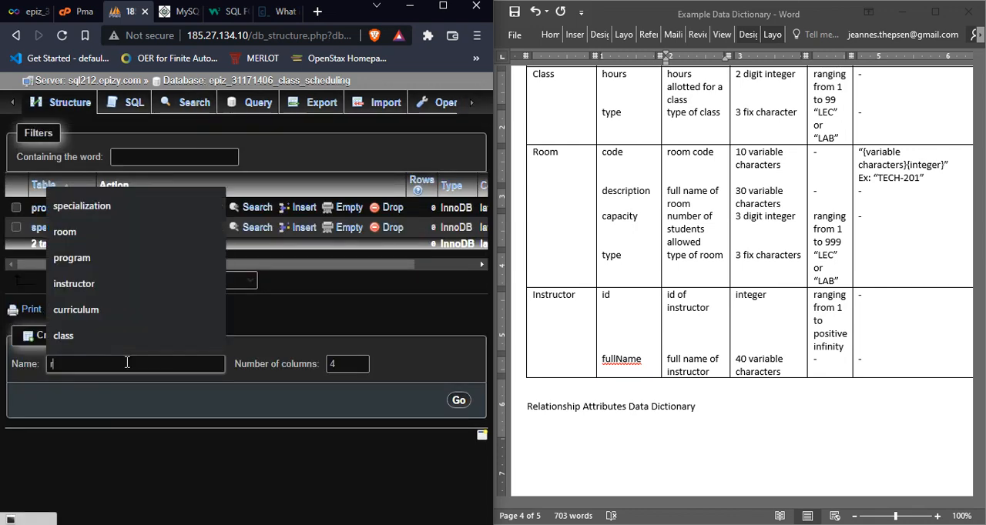
type("oom")
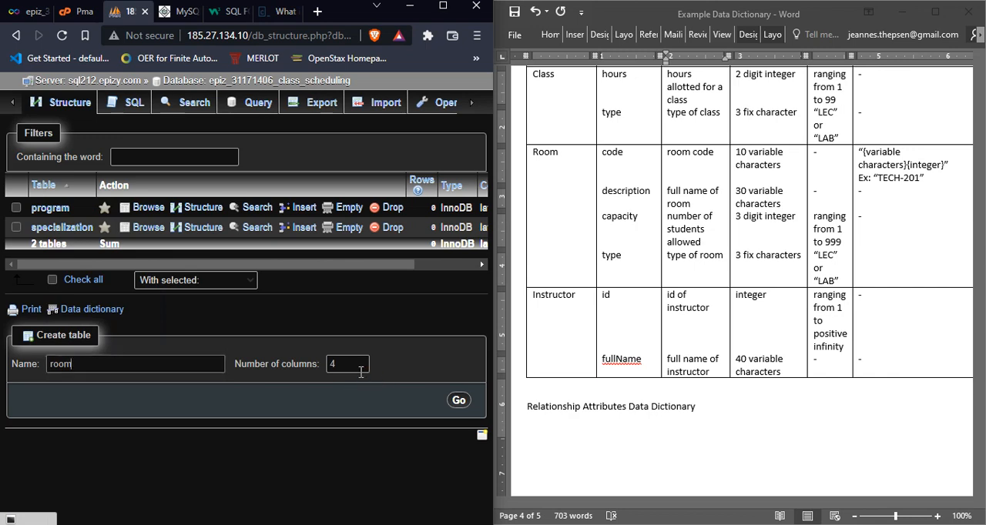
left_click(457, 402)
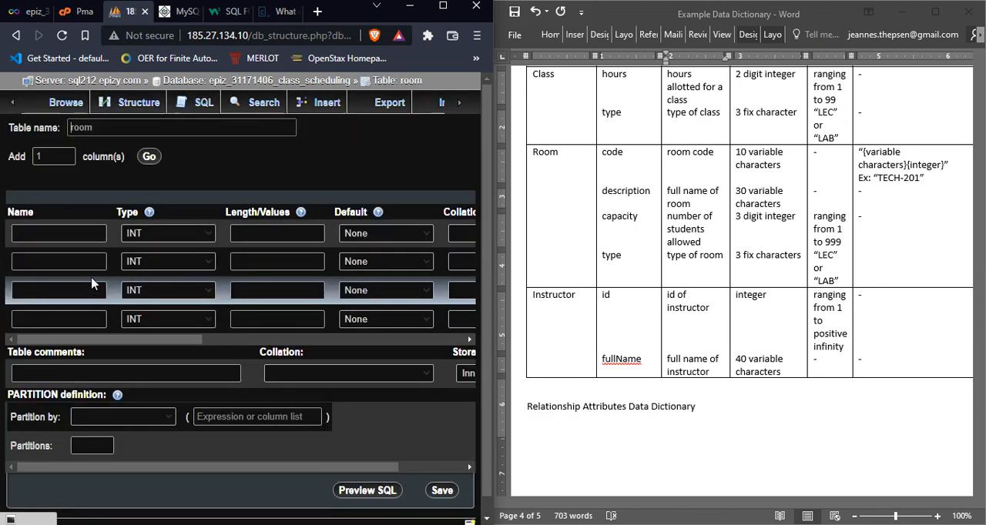
Step: Name the first three columns of the room table code, description and capacity
left_click(54, 233)
type("c")
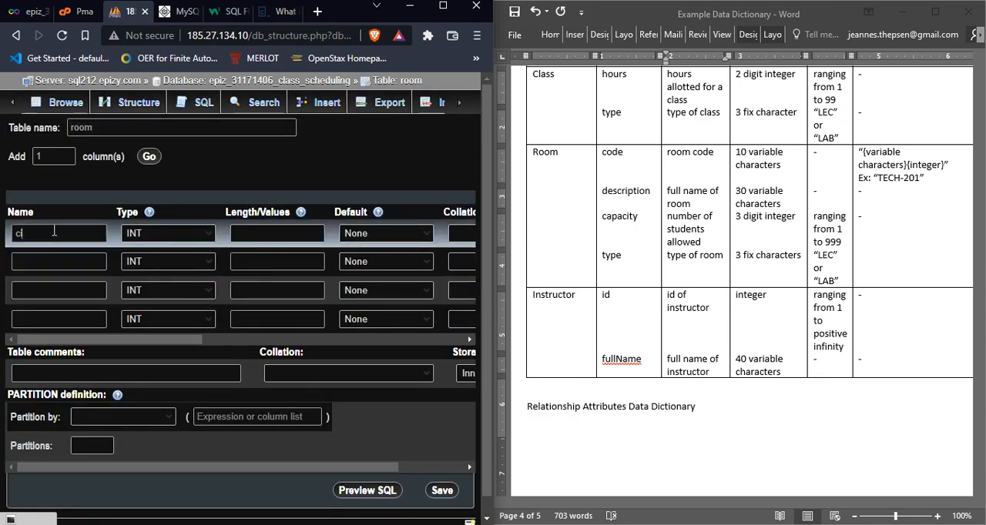
type("ode")
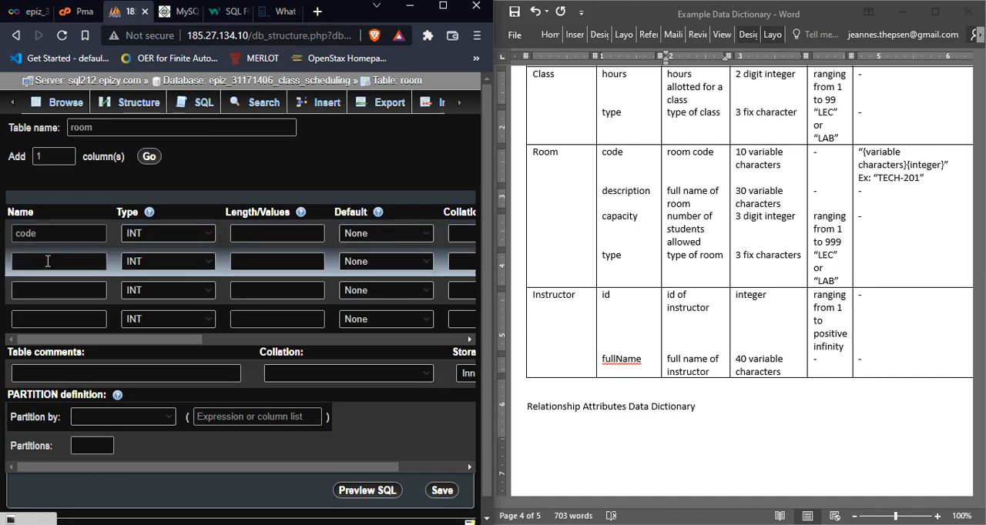
left_click(48, 261)
type("desc")
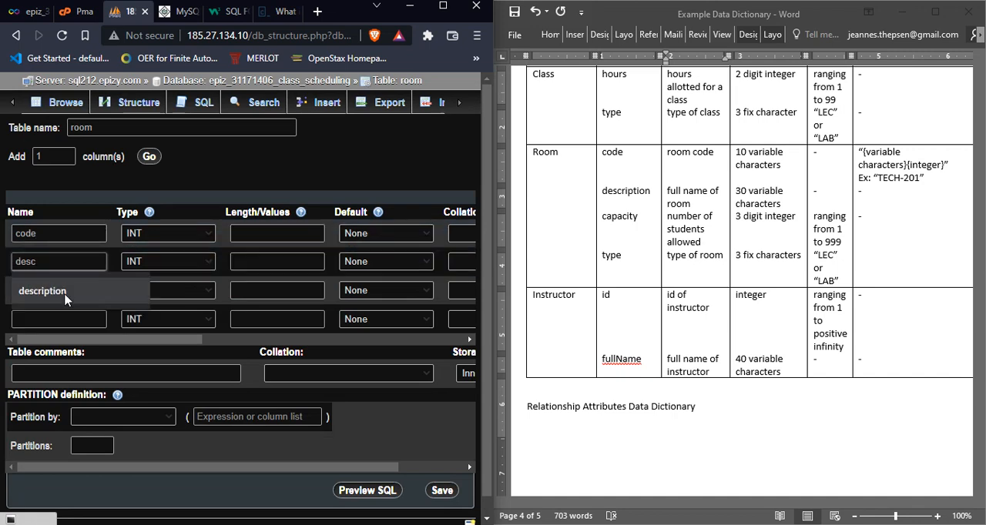
left_click(54, 292)
left_click(61, 291)
type("cad")
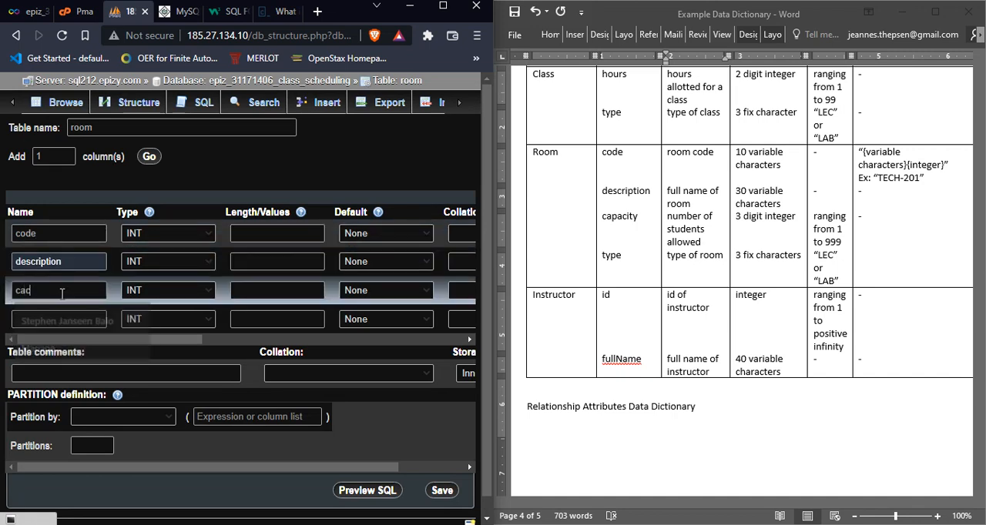
type("aci")
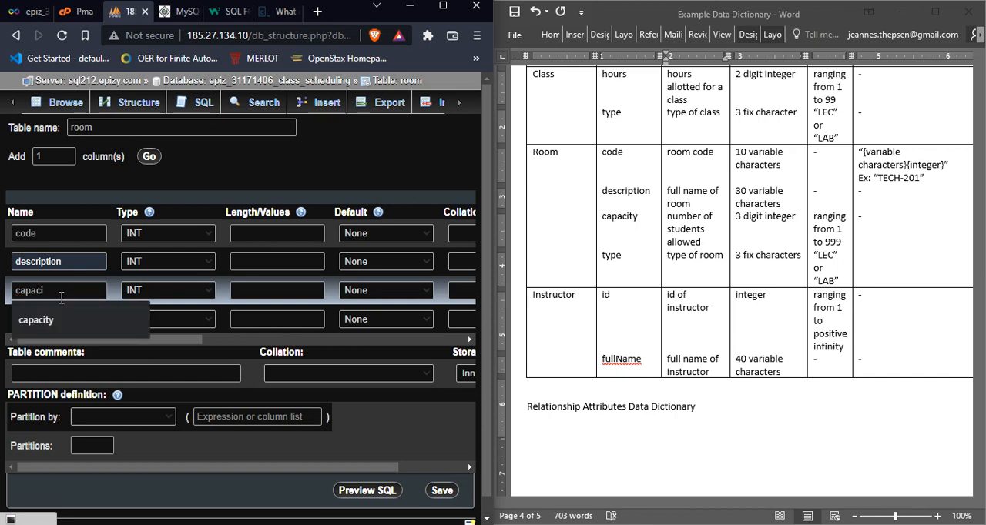
left_click(62, 319)
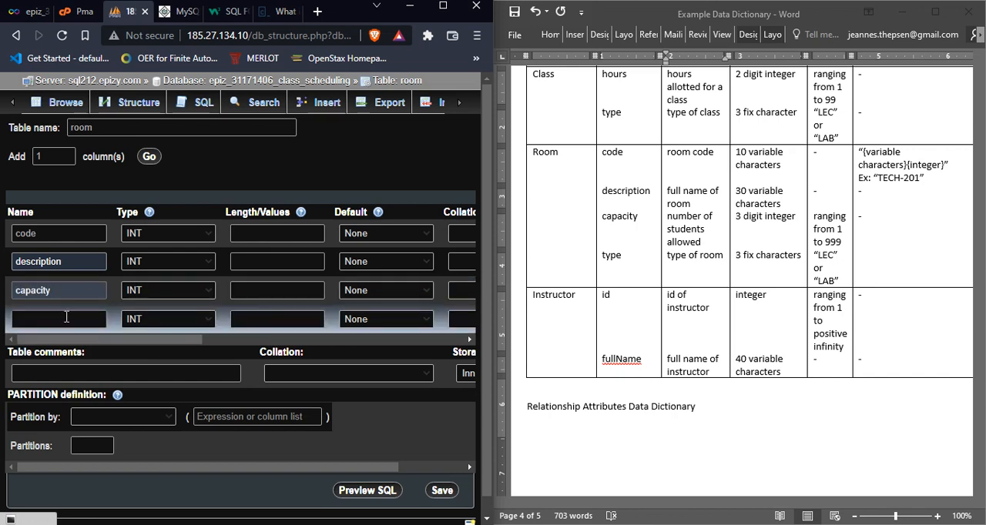
Step: Name the room table's fourth column type and define it as CHAR with length 3
left_click(66, 318)
type("t")
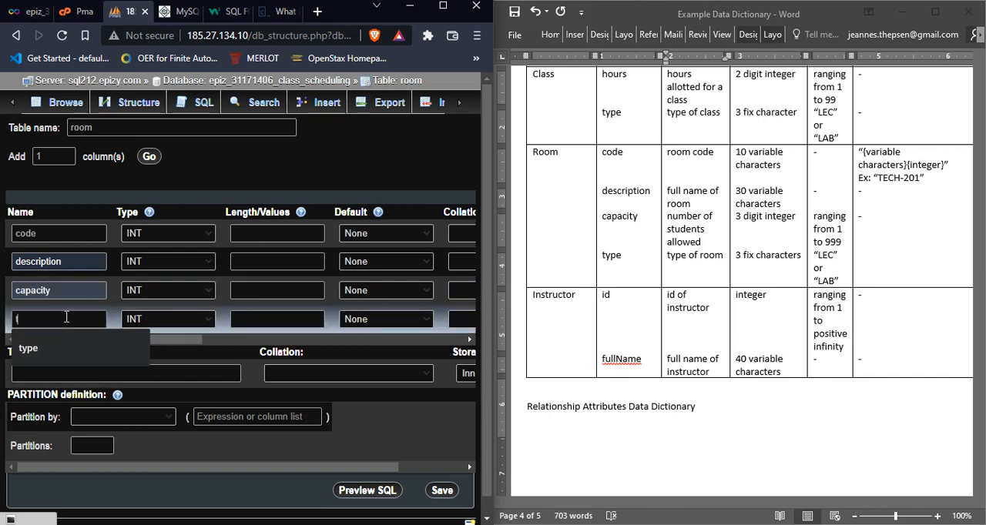
type("yope")
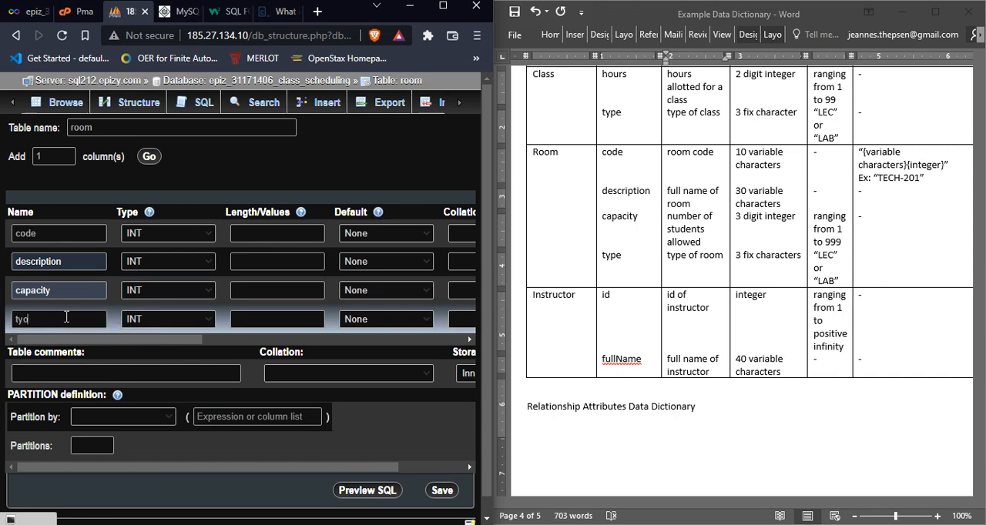
key("BackSpace")
type("pe")
left_click(163, 322)
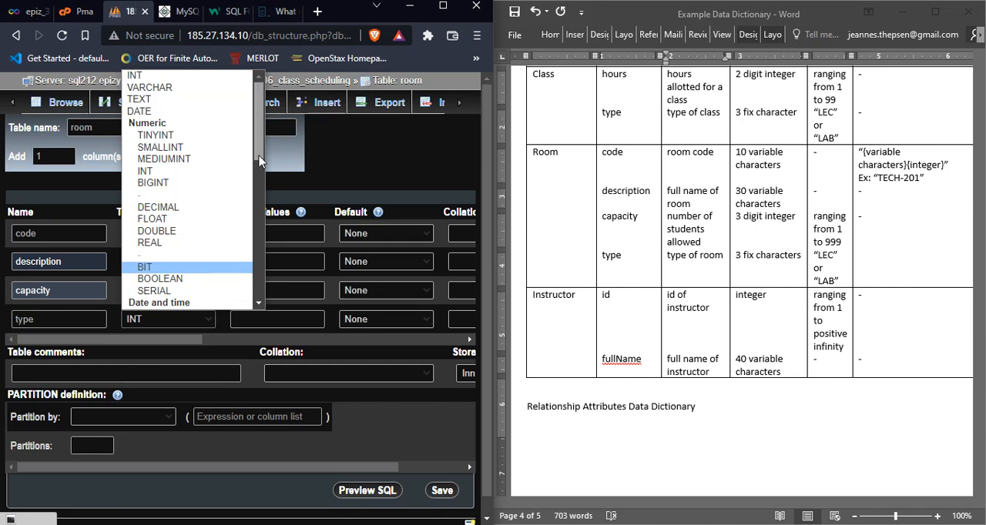
left_click_drag(260, 154, 263, 220)
left_click(204, 149)
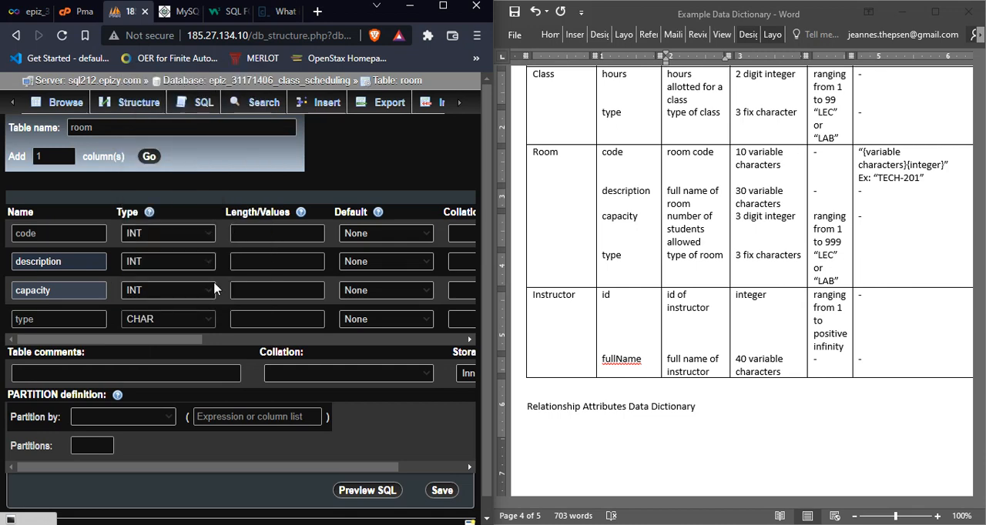
left_click(260, 320)
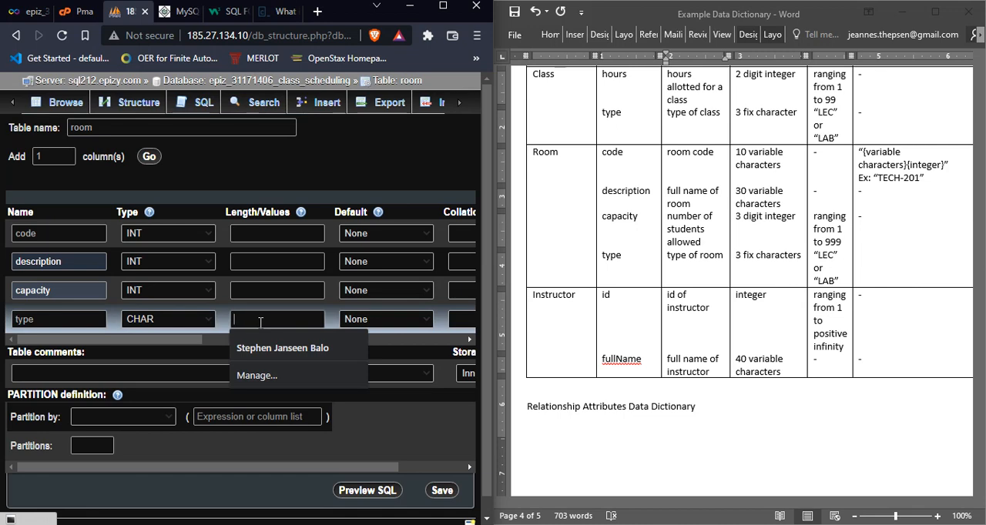
type("3")
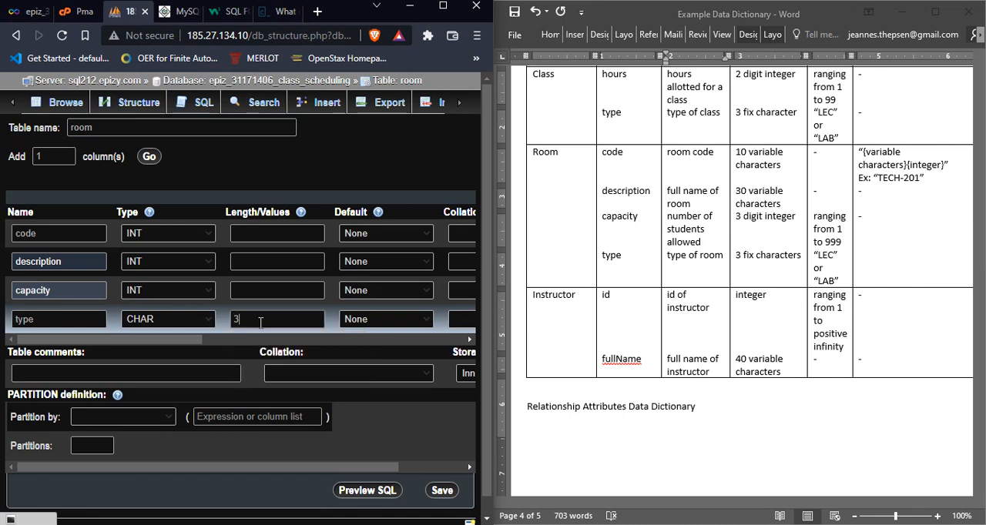
Step: Define the room table's capacity column as an unsigned SMALLINT with length 3
left_click(249, 290)
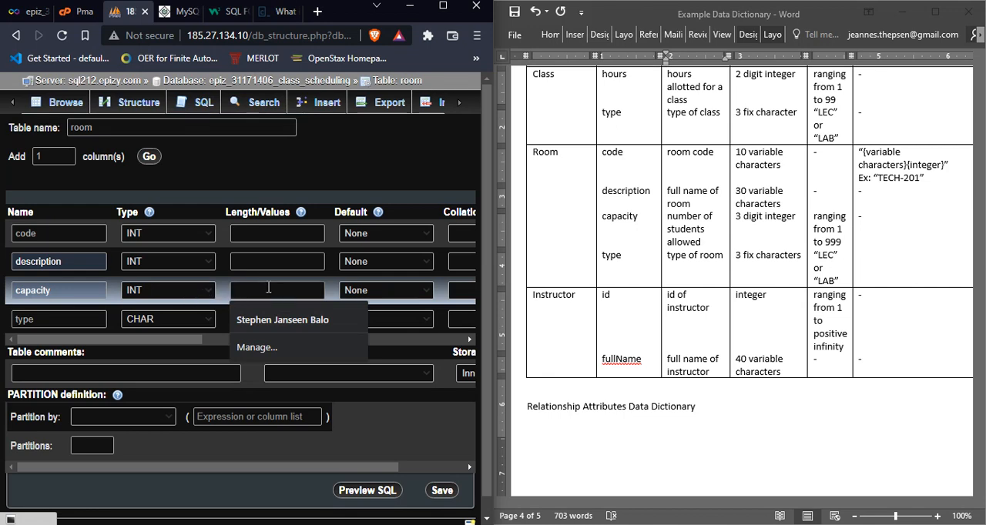
type("3")
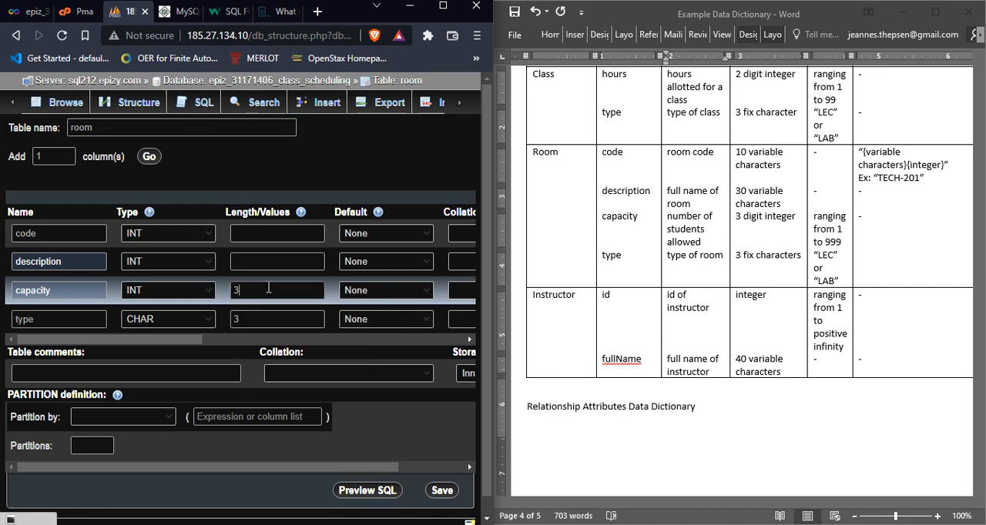
left_click(204, 293)
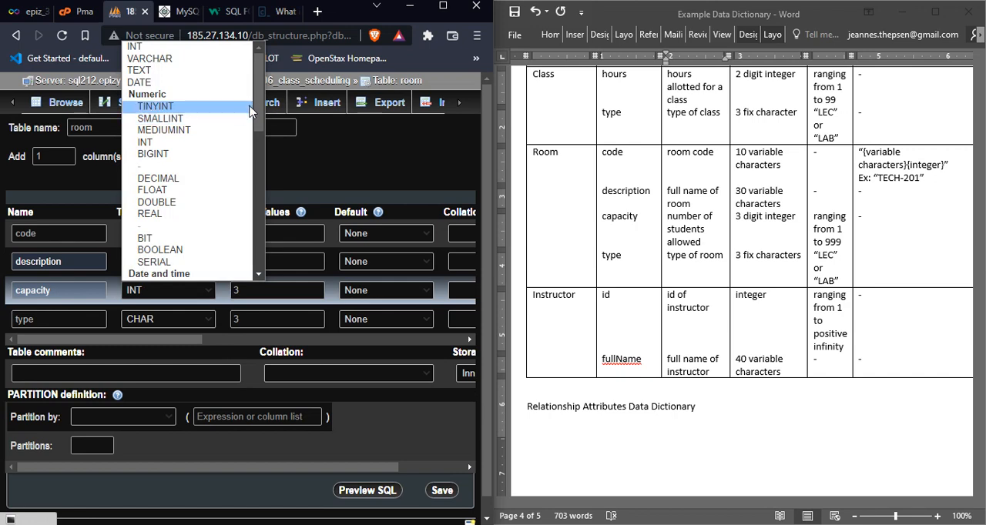
left_click(282, 208)
key("s")
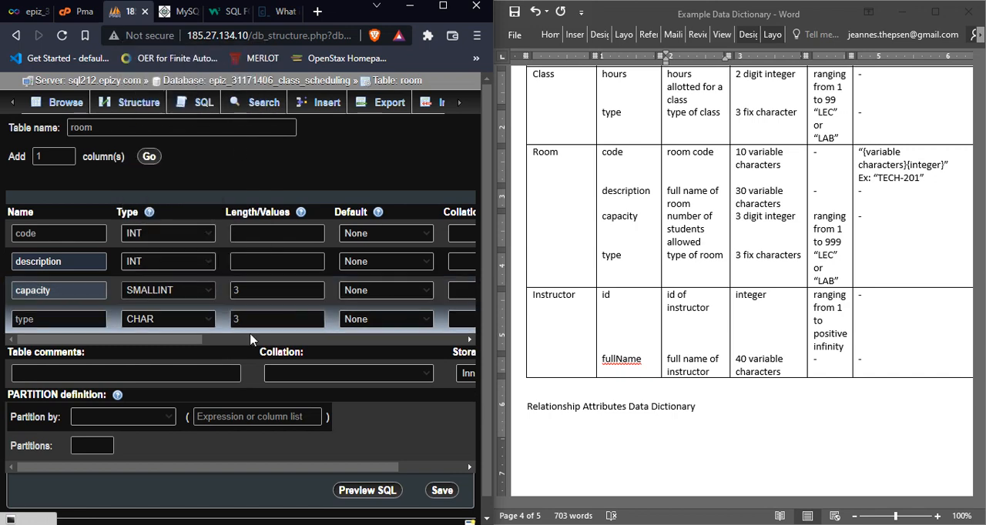
left_click_drag(198, 341, 304, 341)
left_click(393, 293)
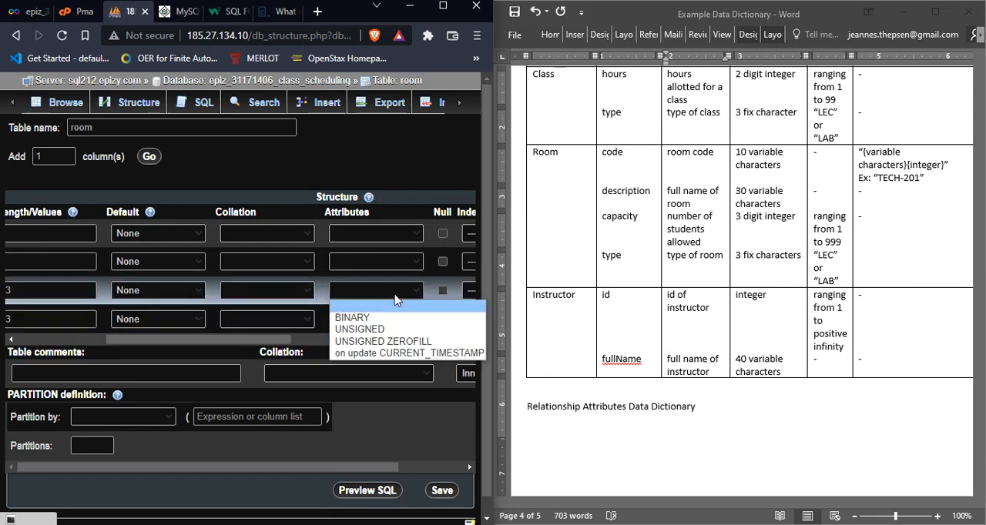
left_click_drag(293, 337, 160, 349)
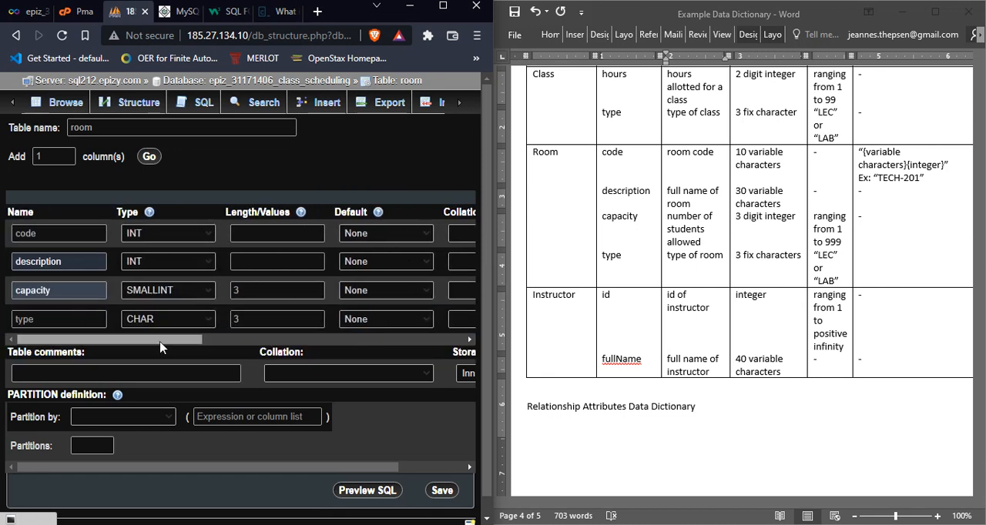
Step: Define the room table's description column as VARCHAR with length 30
left_click(199, 265)
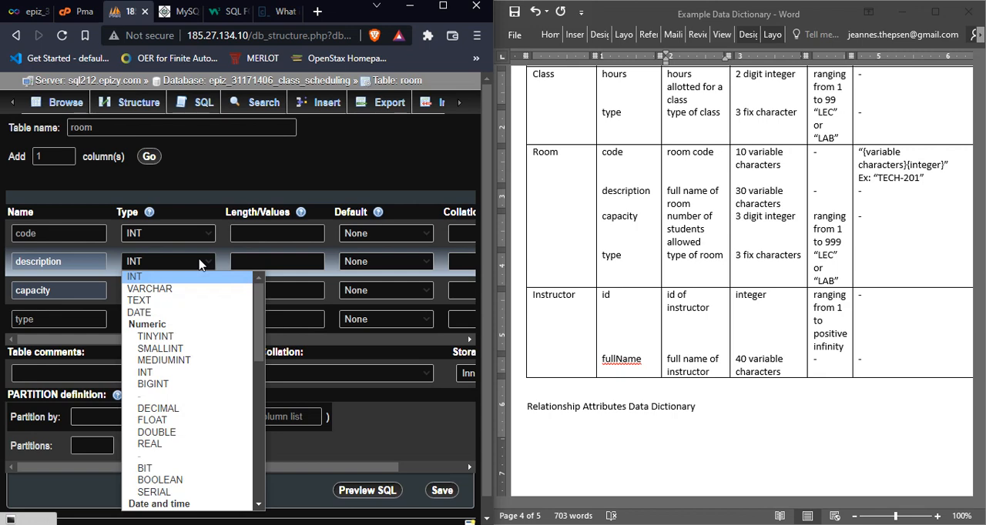
left_click(201, 289)
left_click(242, 262)
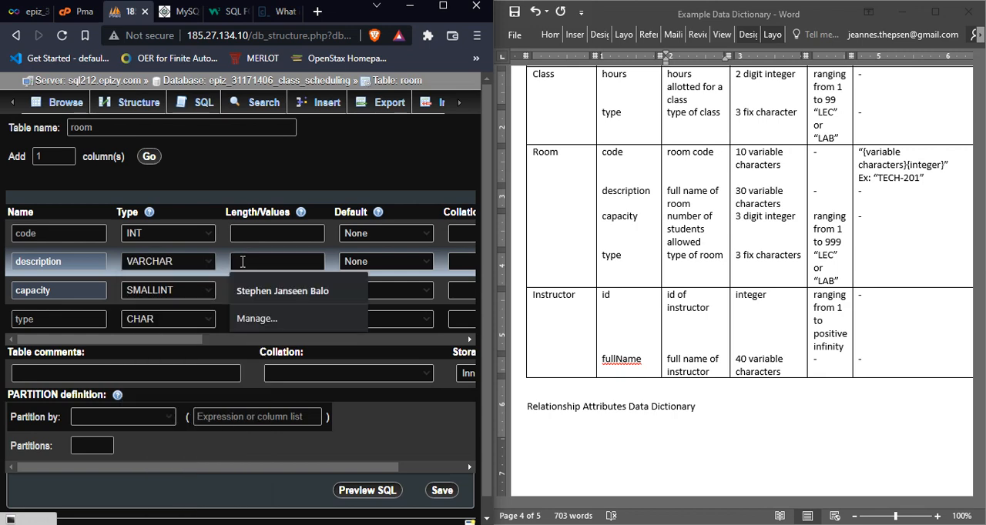
type("30")
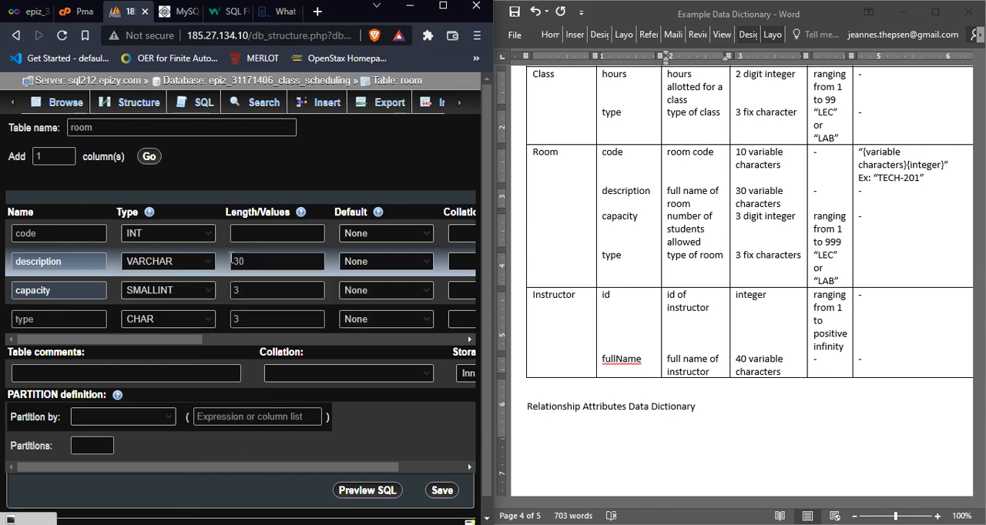
Step: Define the room table's code column as VARCHAR with length 10 and save the table
left_click(174, 237)
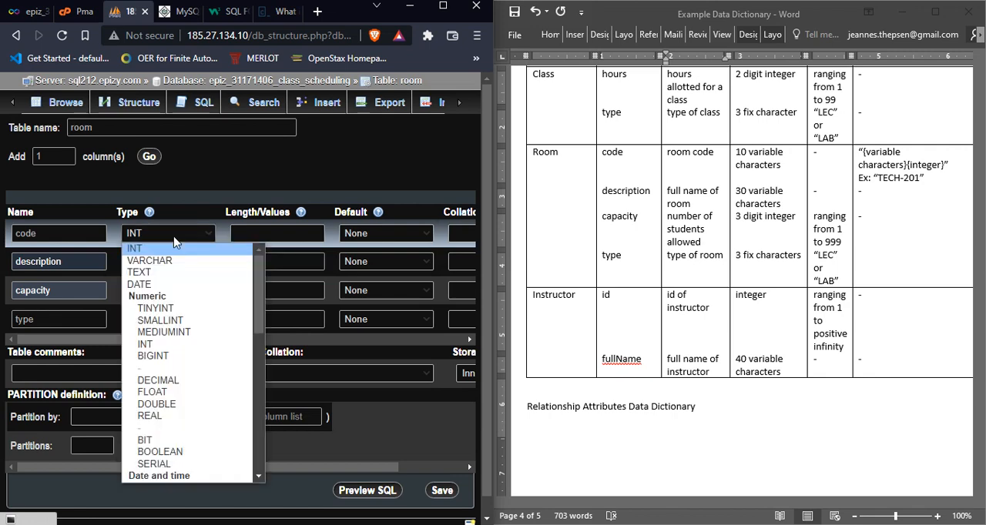
left_click(174, 262)
left_click(278, 233)
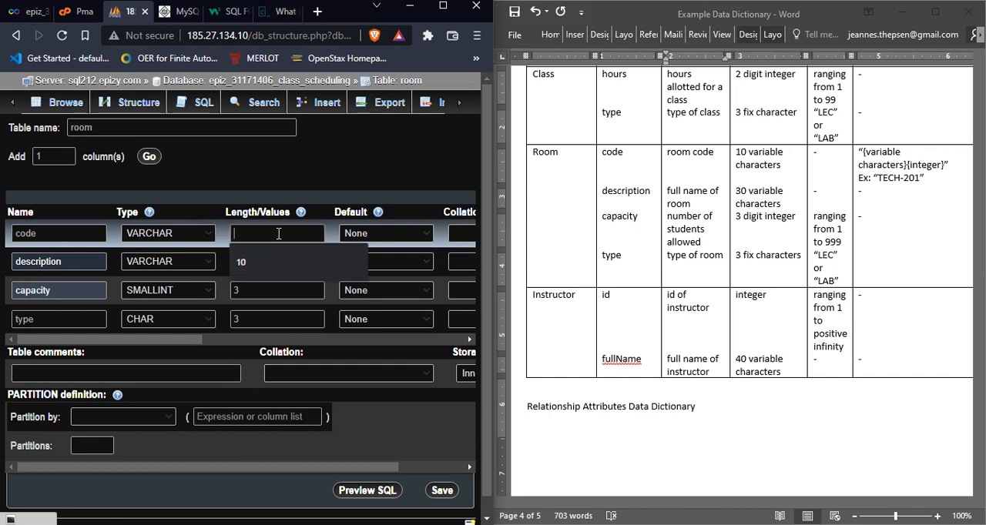
type("10")
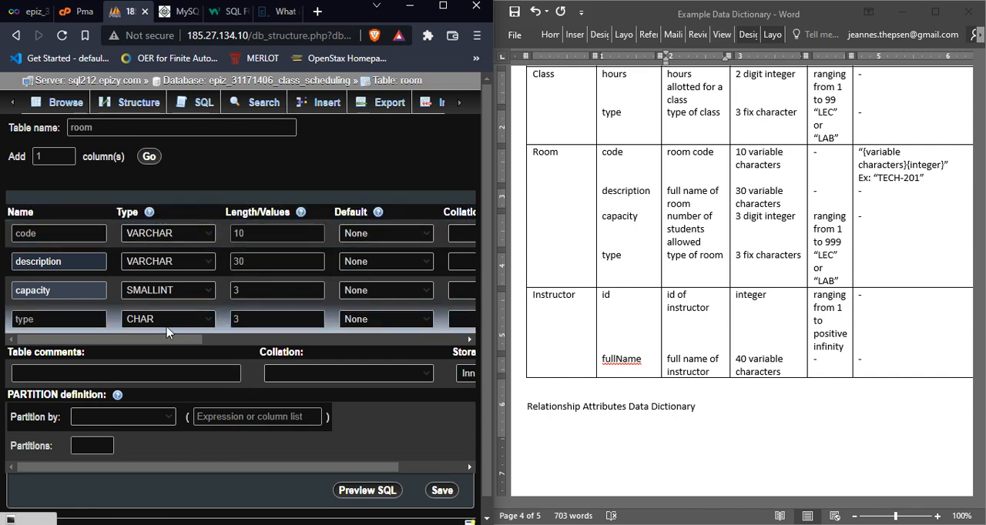
mouse_move(173, 340)
left_mouse_down()
mouse_move(422, 335)
mouse_move(159, 331)
left_mouse_up()
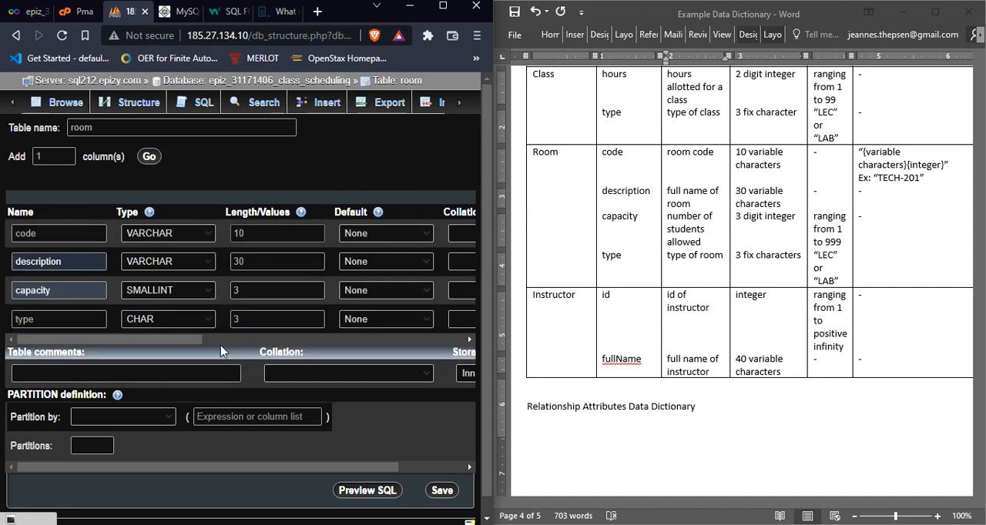
left_click(437, 492)
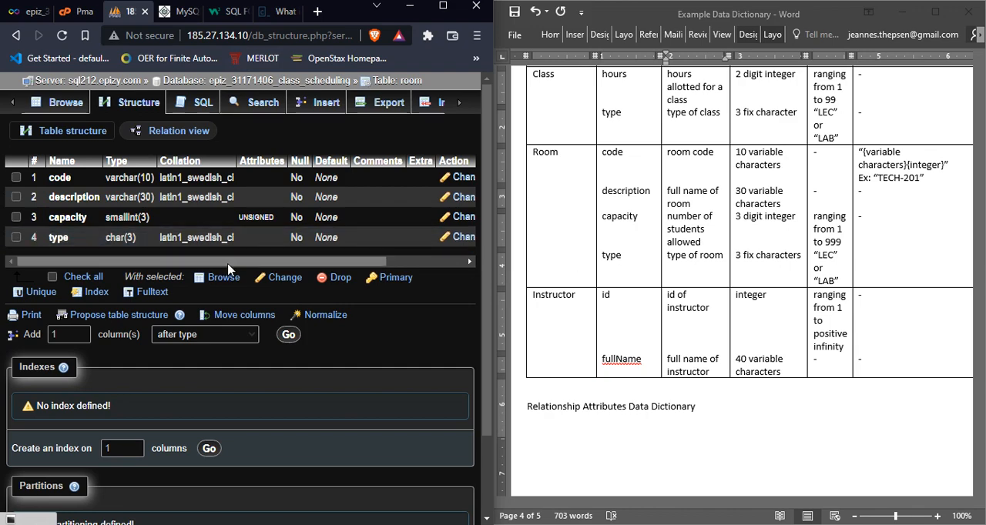
Step: Compare the saved room table's column definitions with the Room entry in the data dictionary
left_click_drag(228, 264, 336, 268)
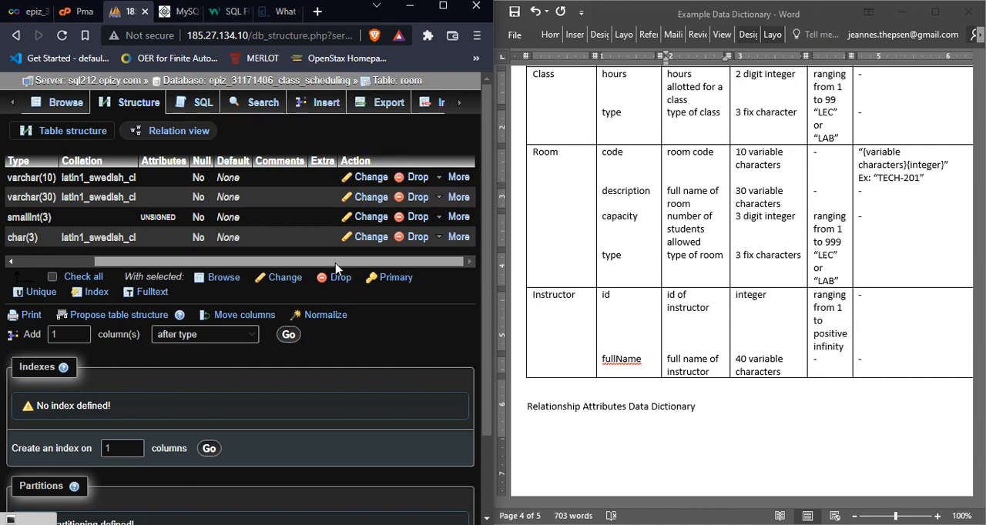
left_click(735, 246)
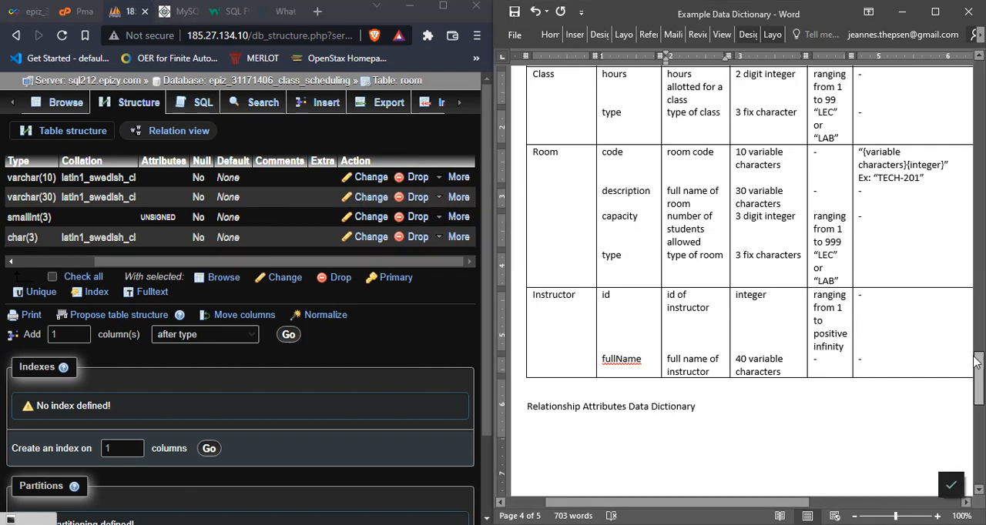
mouse_move(975, 364)
left_mouse_down()
mouse_move(975, 345)
mouse_move(973, 356)
left_mouse_up()
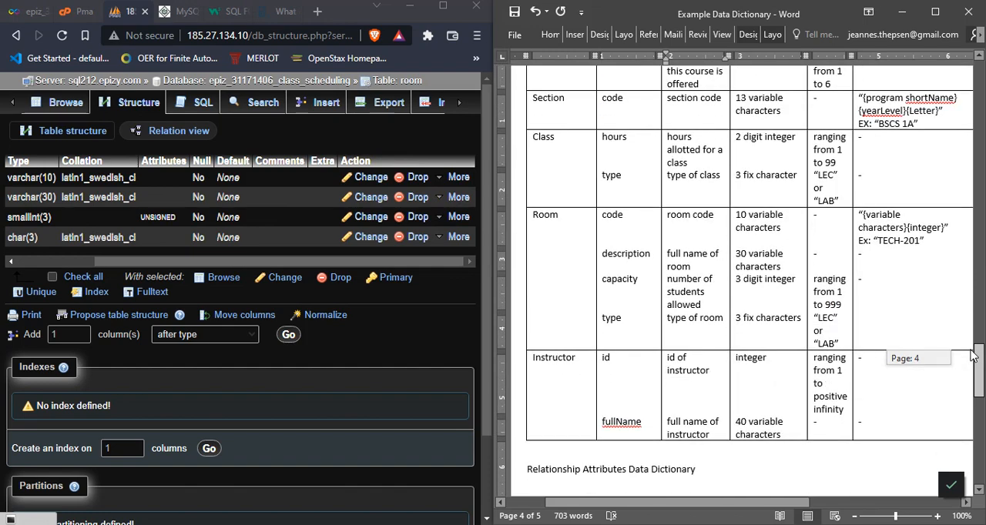
left_click(793, 282)
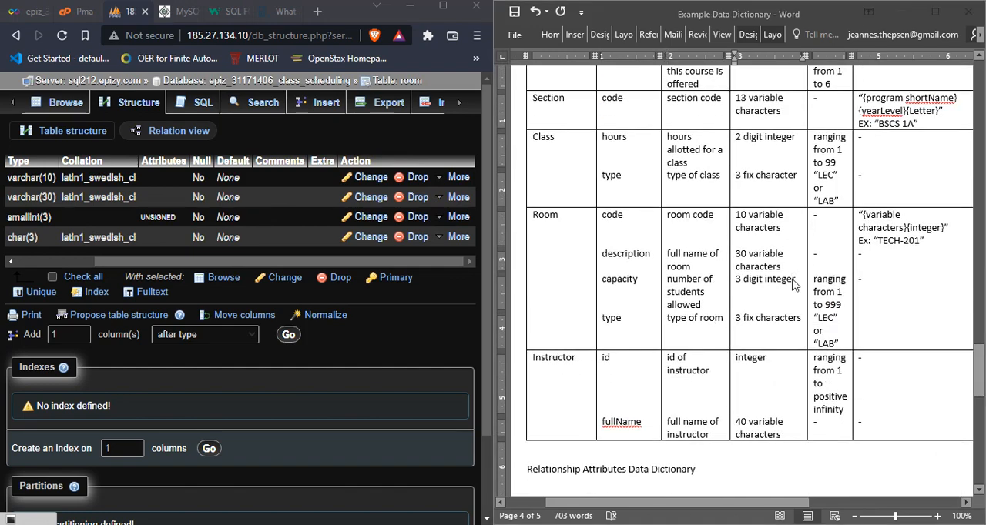
Step: Switch to the Example Logical Database Design document in Word and examine the Class relation's attributes and primary key
key("alt+Tab")
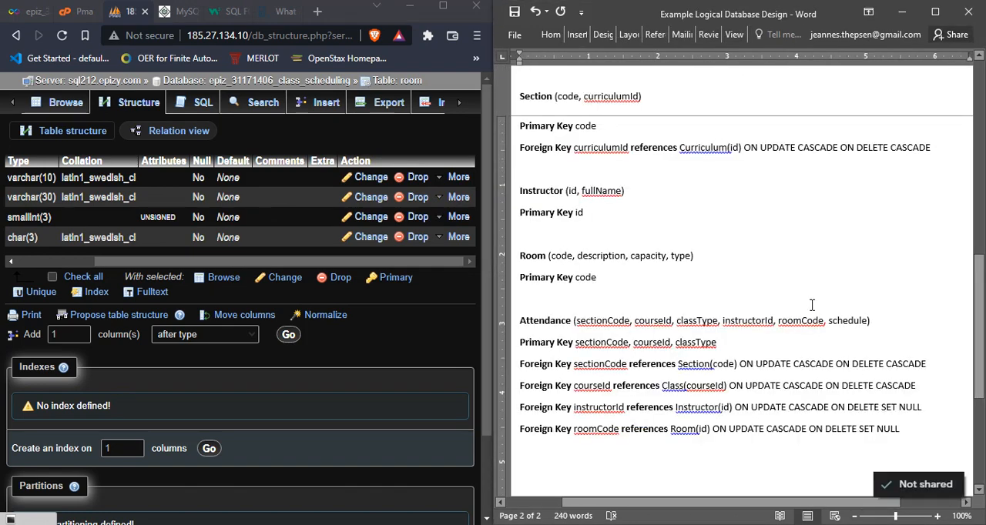
left_click(832, 318)
left_click_drag(978, 298, 965, 223)
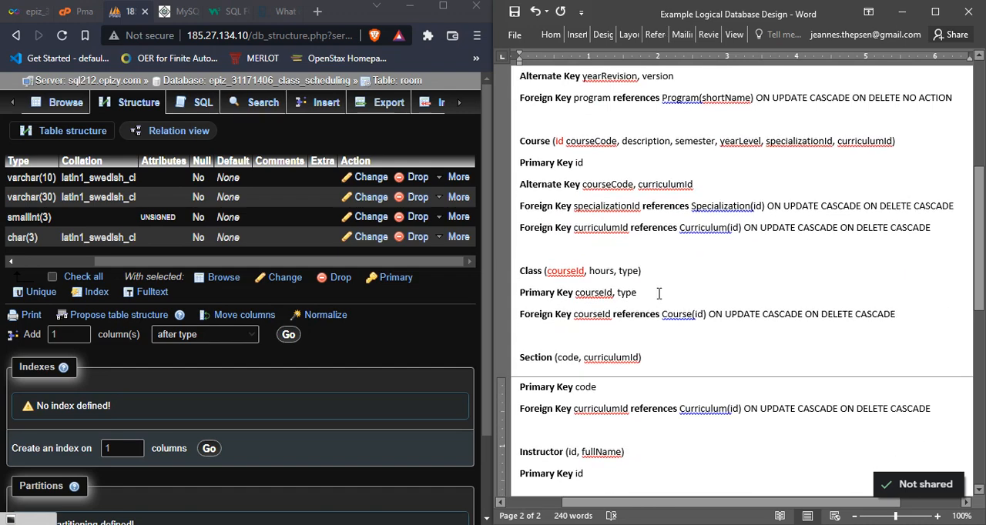
left_click(658, 293)
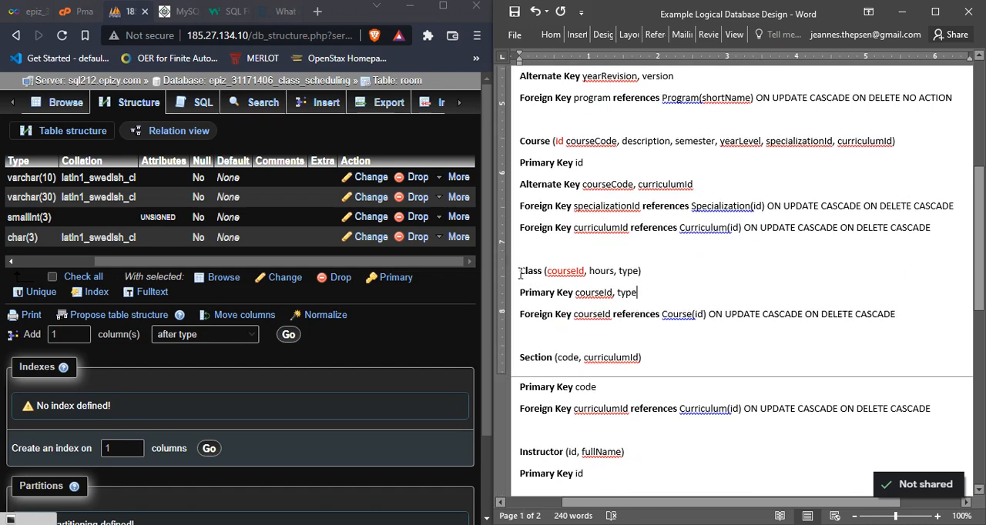
left_click_drag(521, 271, 631, 292)
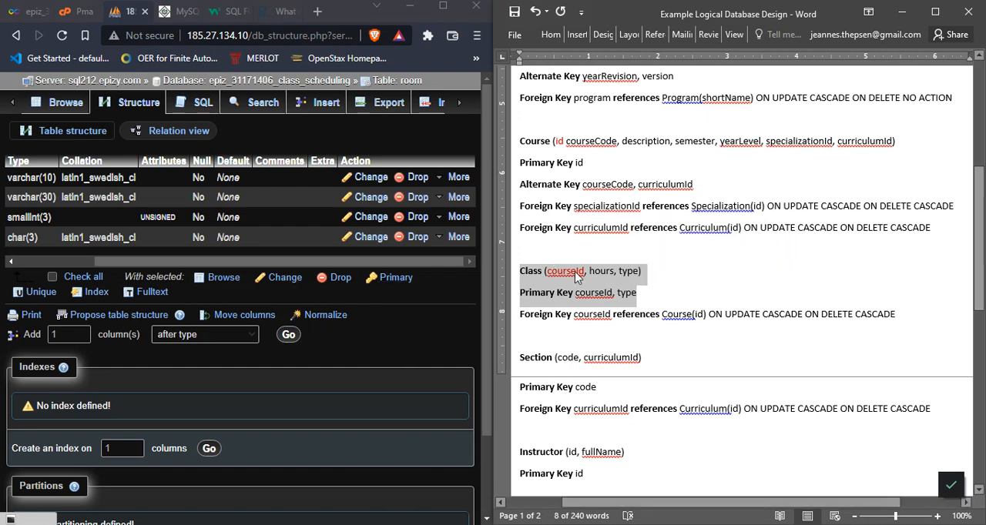
left_click(574, 271)
double_click(536, 271)
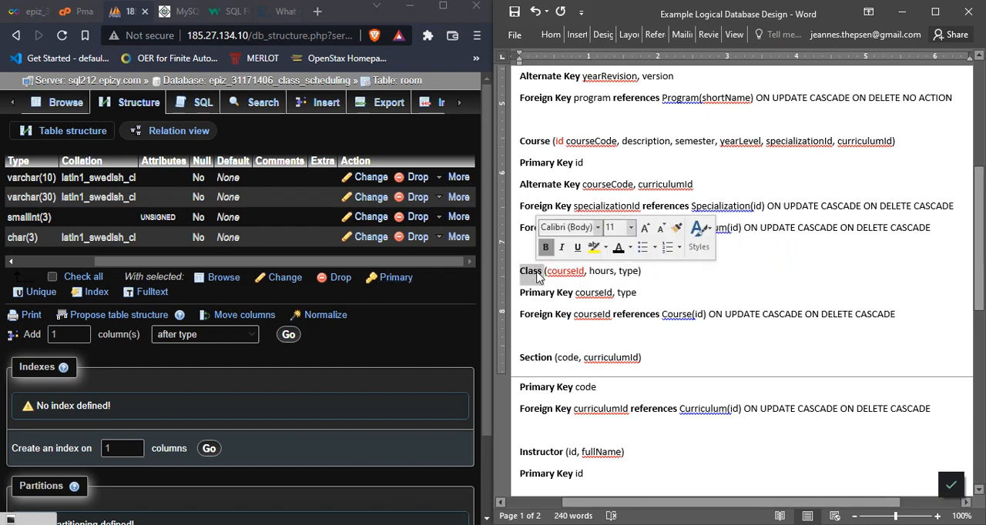
left_click(537, 276)
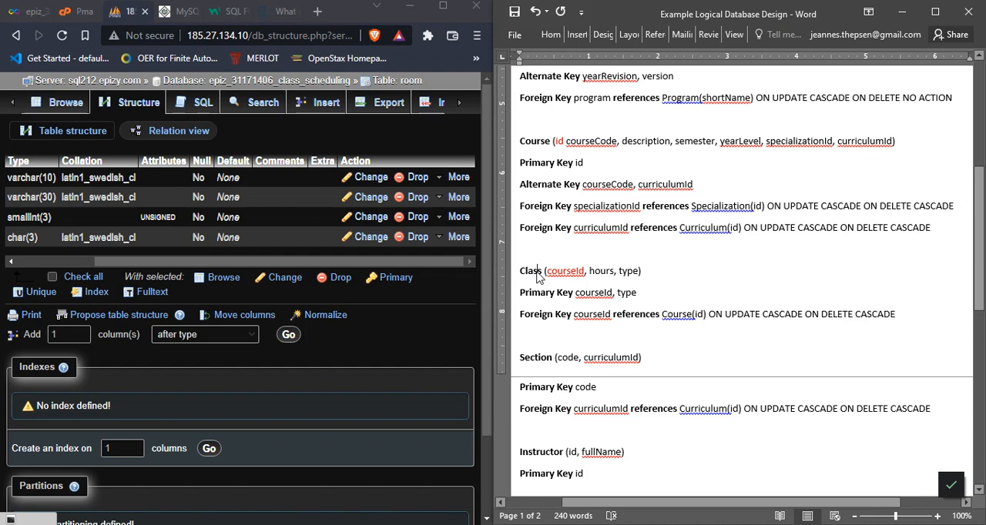
Step: Return to phpMyAdmin and open the Designer view of the class scheduling database
left_click_drag(456, 264, 416, 273)
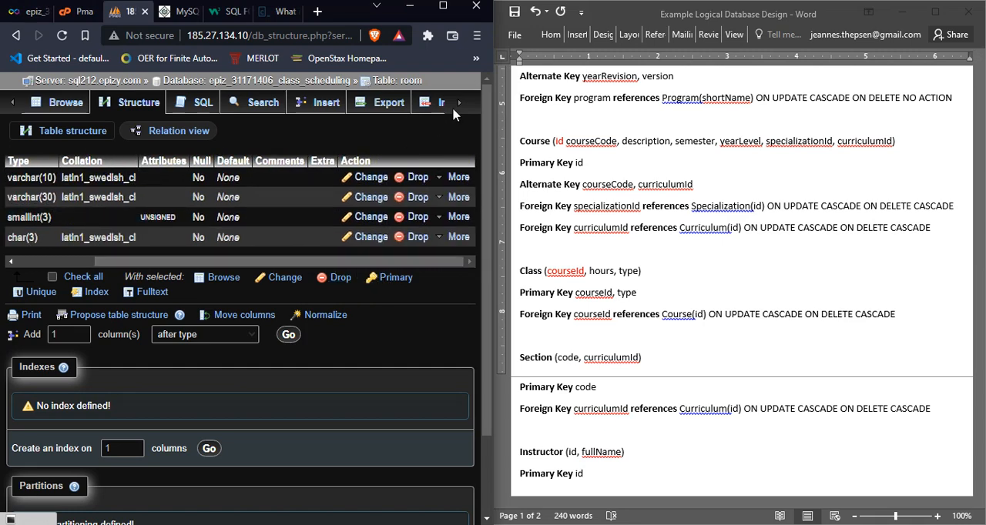
left_click(459, 105)
left_click(459, 105)
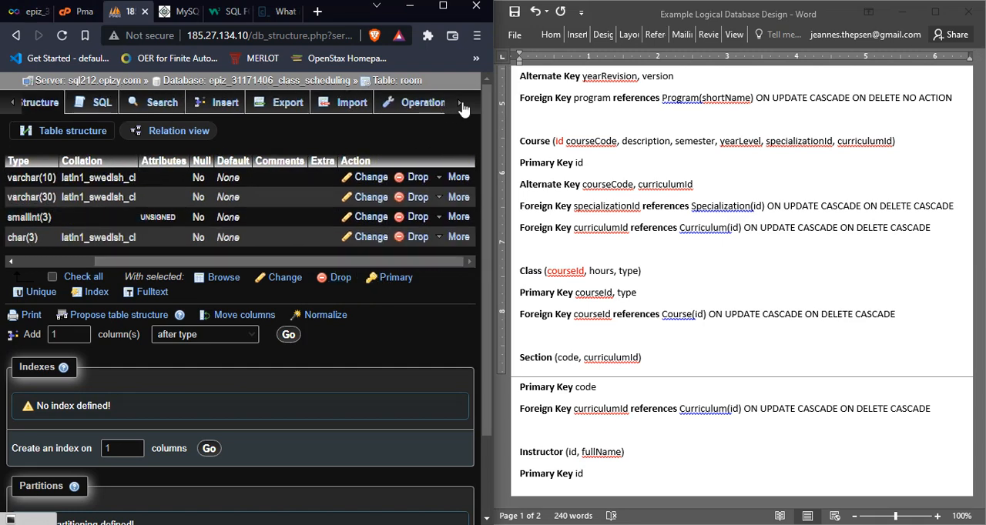
left_click(461, 106)
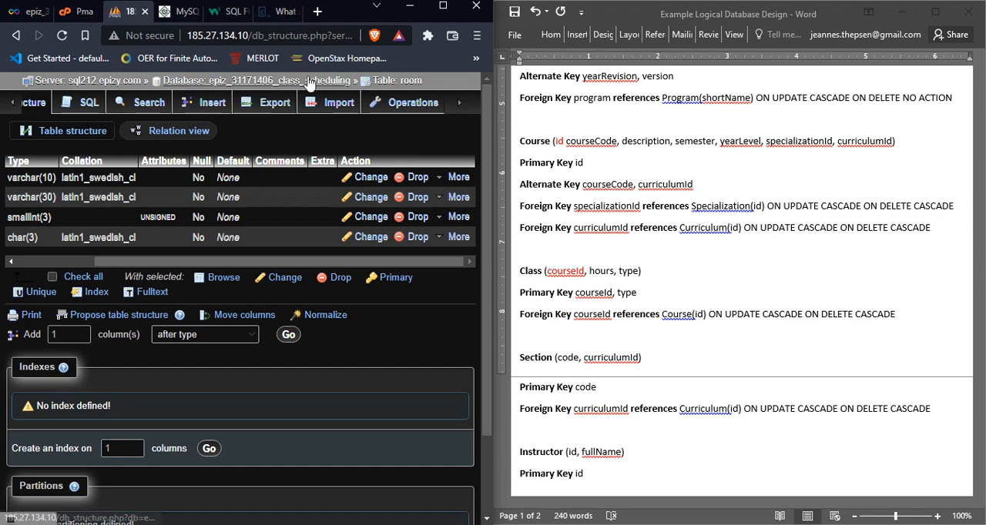
left_click(308, 82)
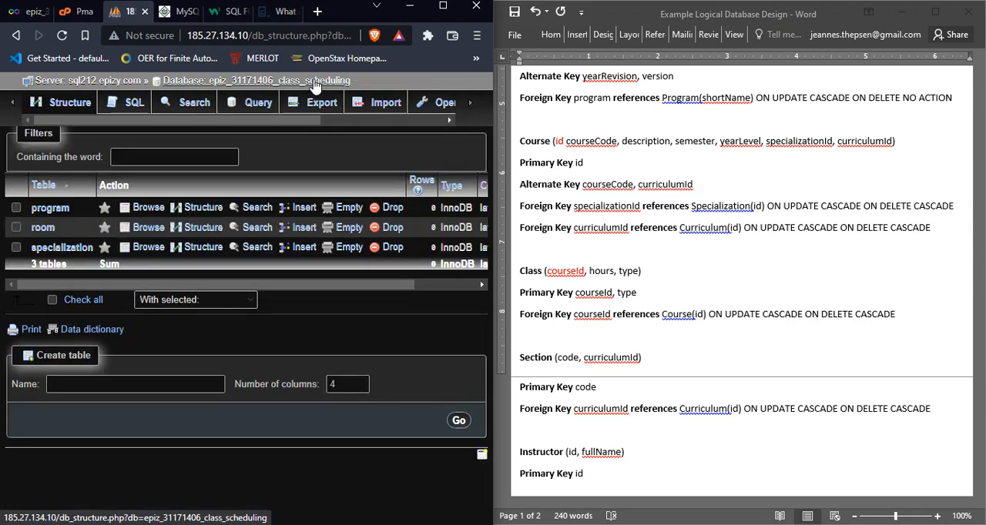
left_click(473, 104)
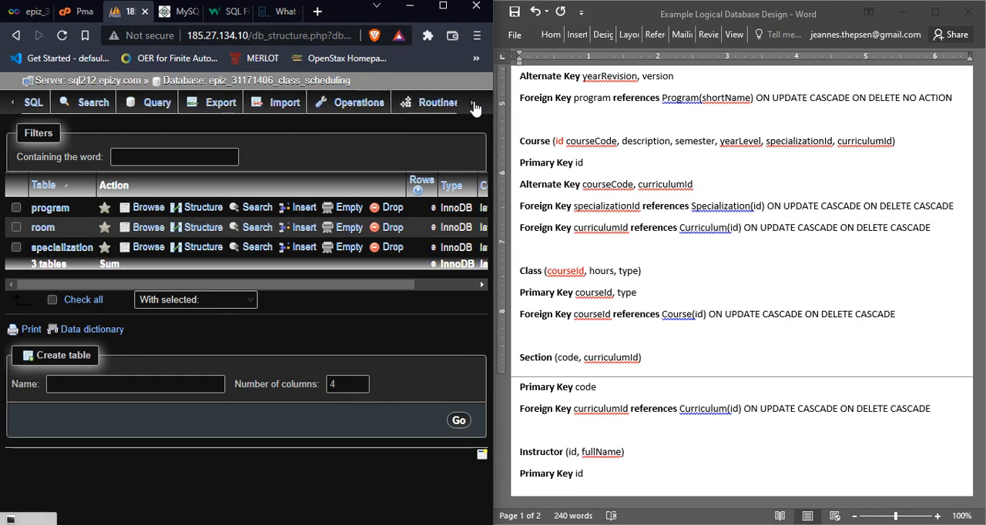
left_click(422, 106)
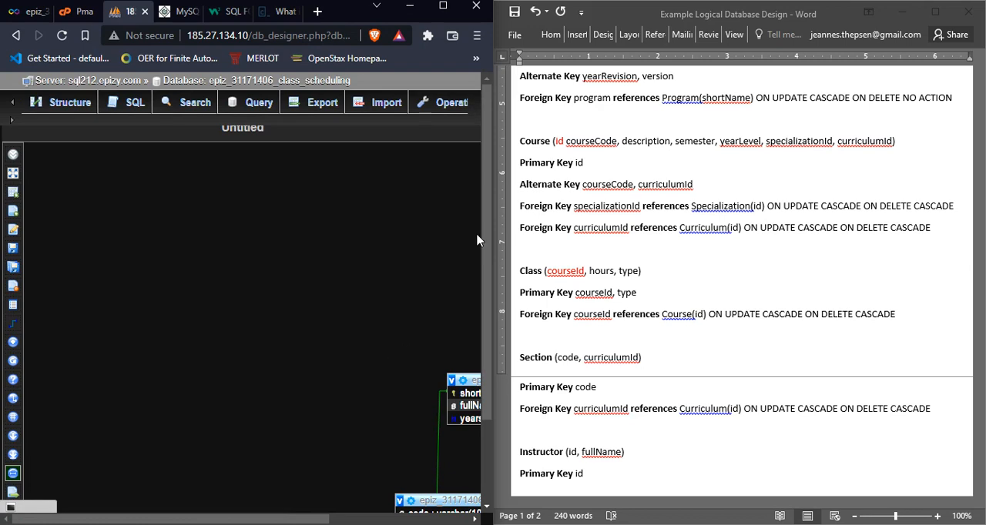
Step: Rearrange the diagram with the room table above and left of program, and the specialization table below them, so none overlap
left_click_drag(483, 226, 485, 324)
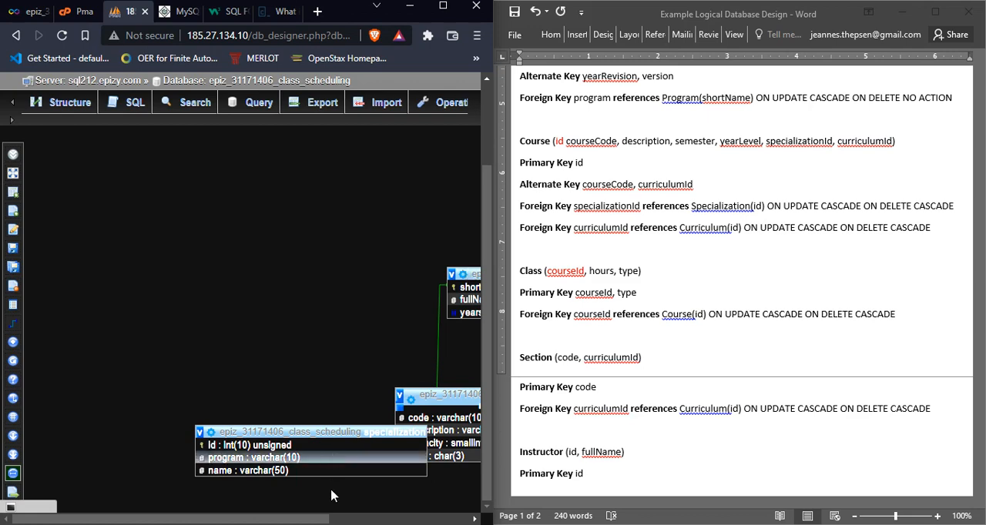
left_click_drag(313, 519, 415, 520)
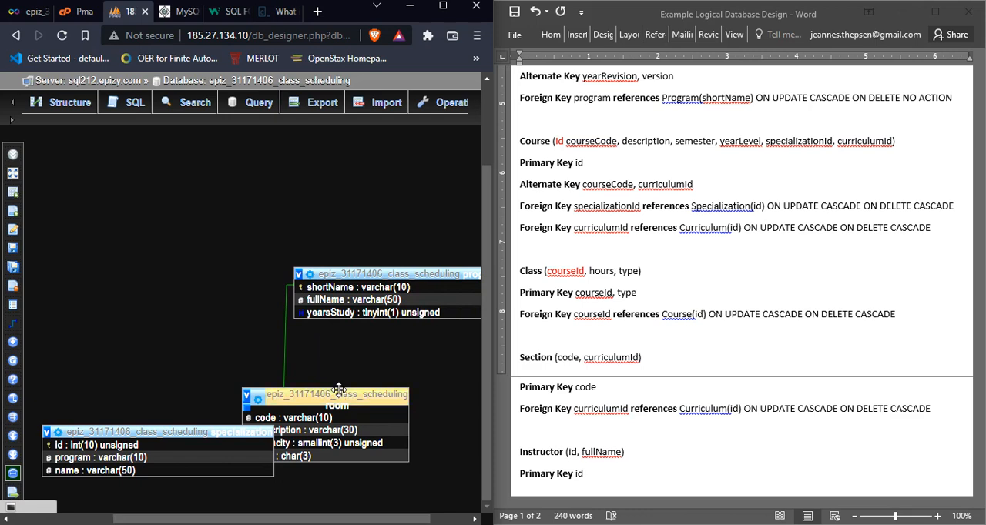
left_click_drag(339, 390, 188, 241)
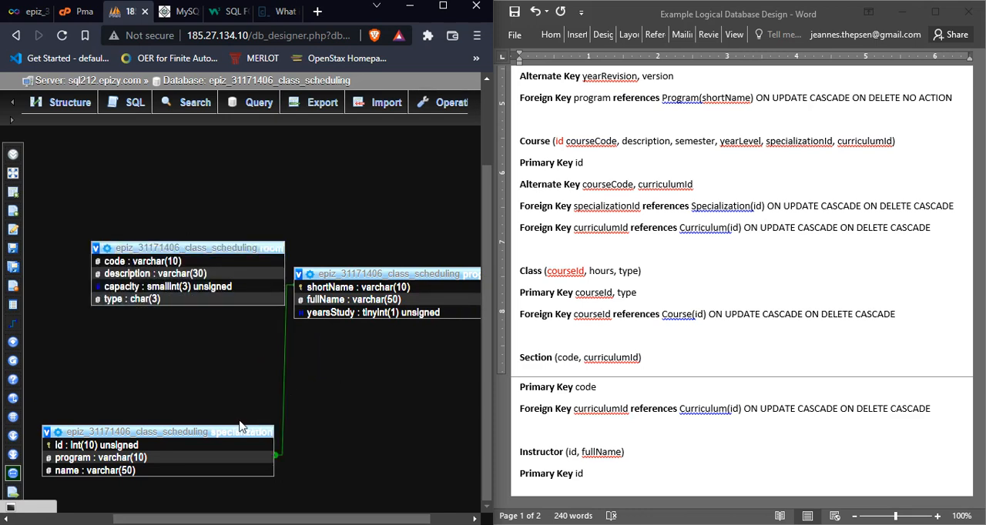
left_click_drag(238, 430, 378, 420)
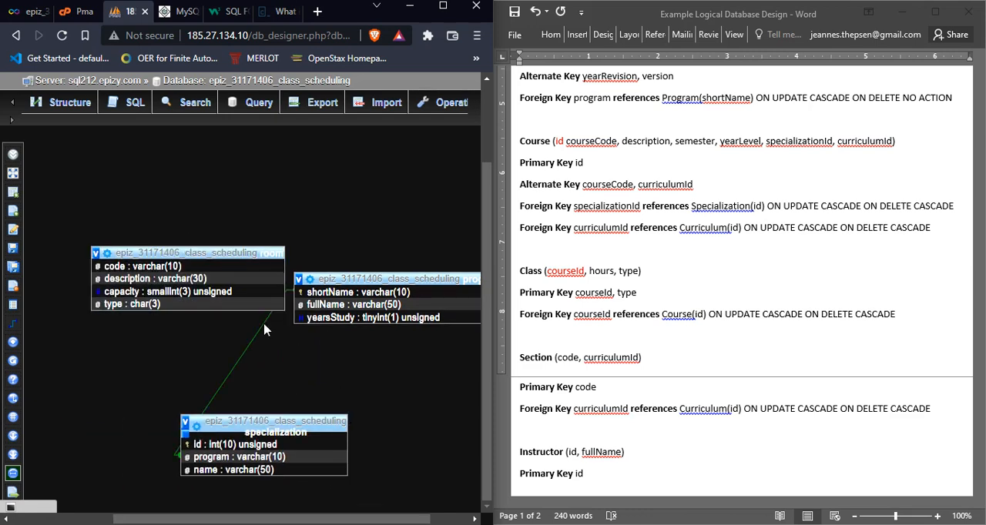
left_click_drag(200, 246, 187, 232)
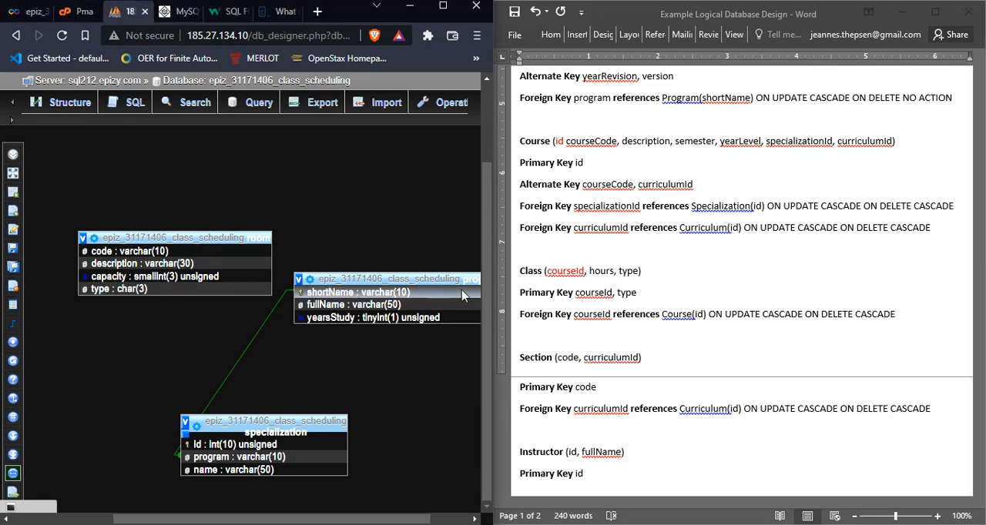
Step: Highlight the Class relation's primary key in the logical design and open the class scheduling database's table list in phpMyAdmin
left_click(622, 330)
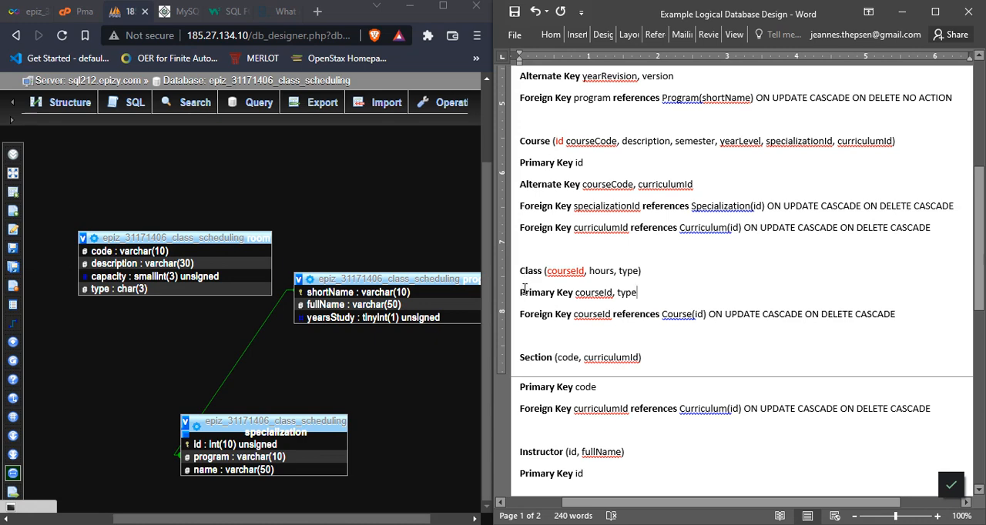
left_click_drag(521, 293, 636, 293)
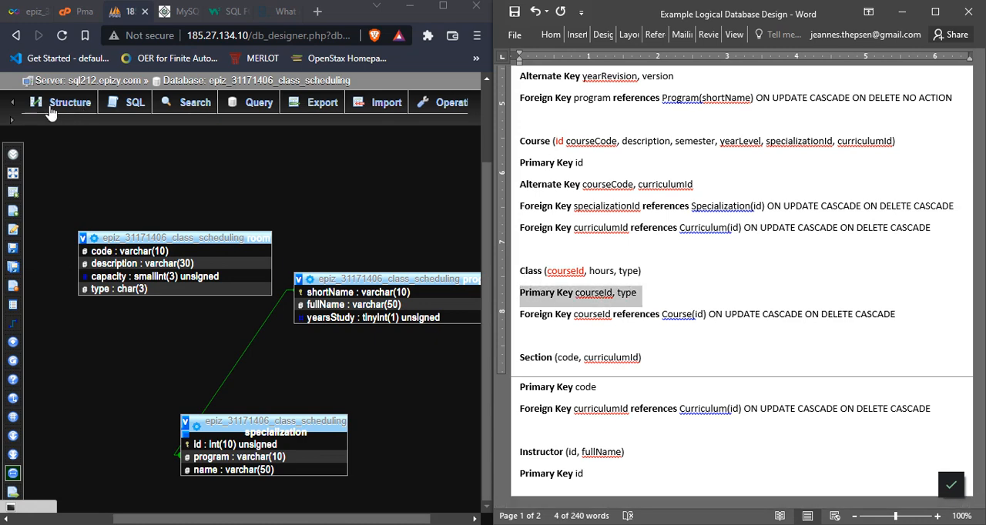
left_click(12, 110)
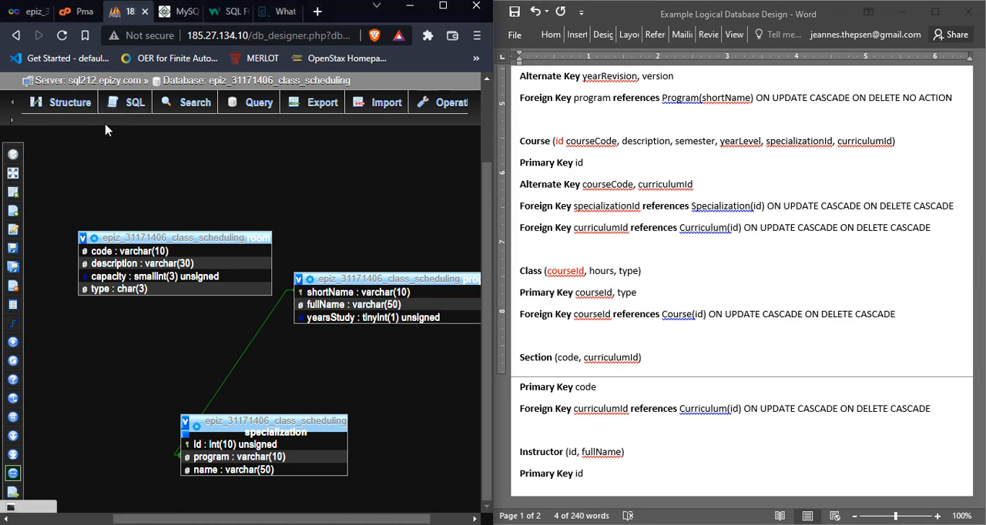
left_click(65, 106)
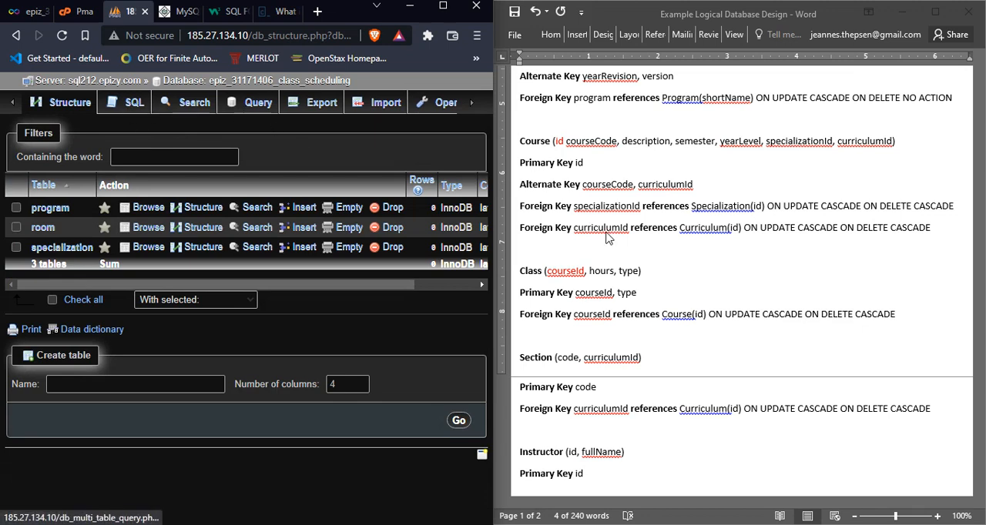
left_click(645, 293)
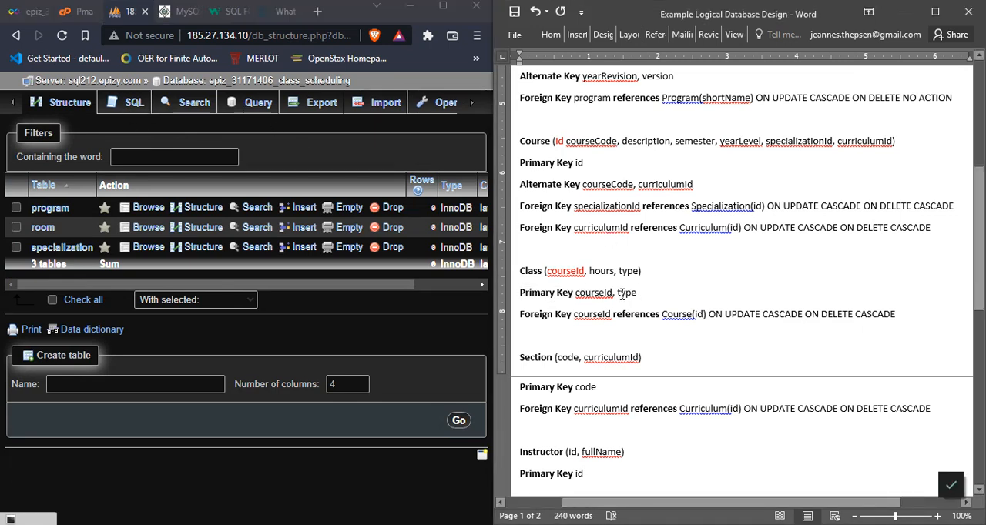
left_click_drag(622, 293, 596, 294)
left_click(302, 161)
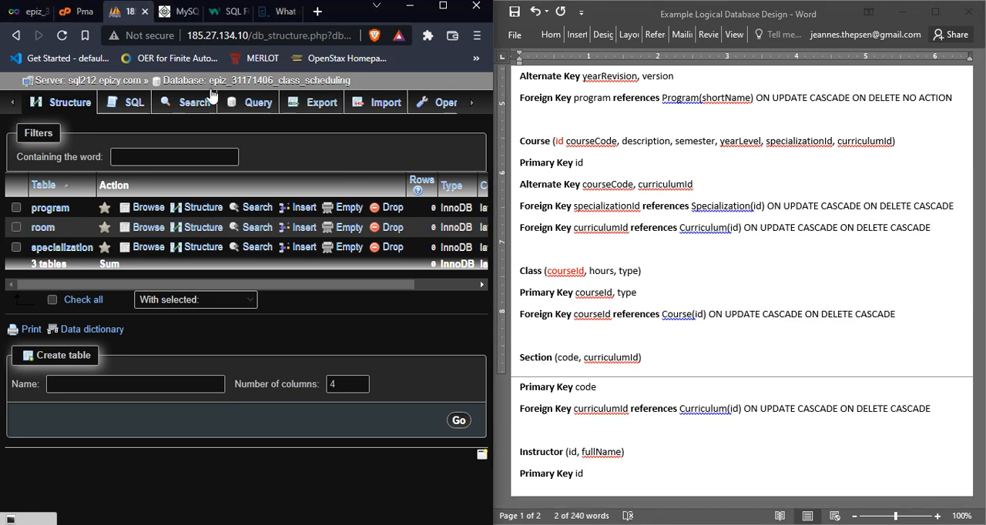
Step: Start a new table named course with 3 columns in the class scheduling database
left_click(146, 389)
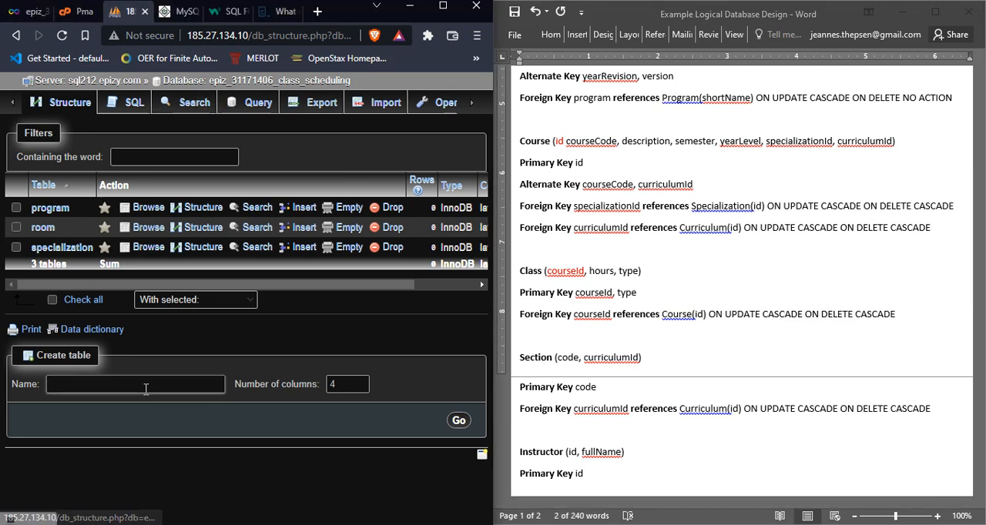
left_click(337, 385)
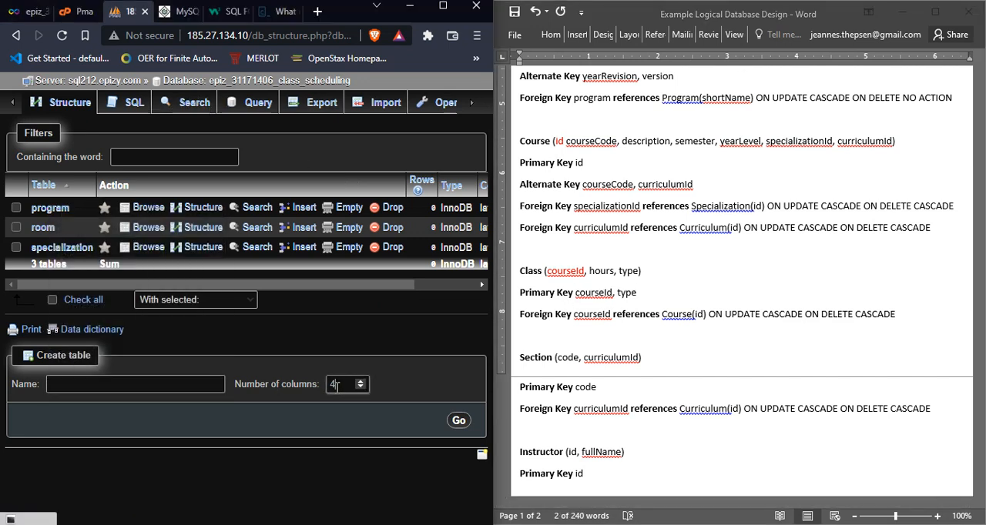
key("BackSpace")
type("3")
left_click(60, 386)
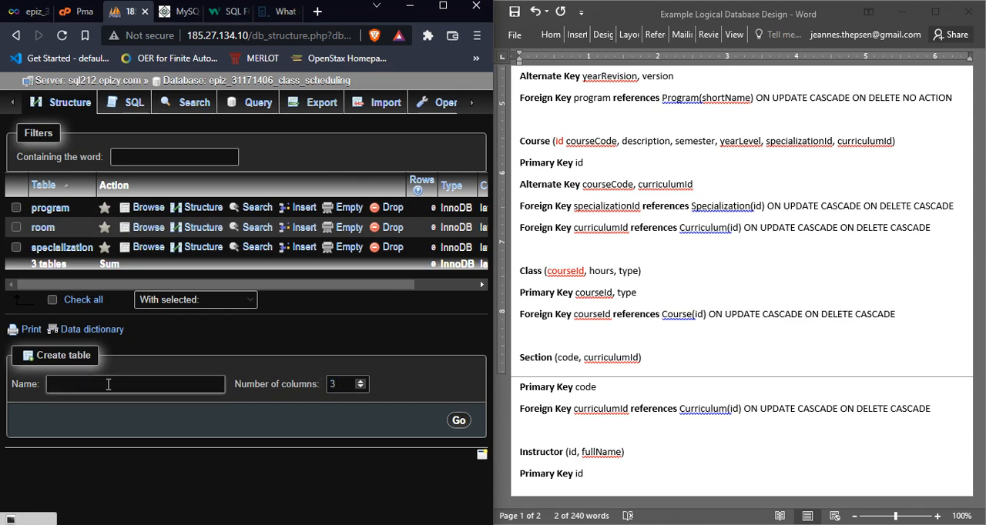
key("Tab")
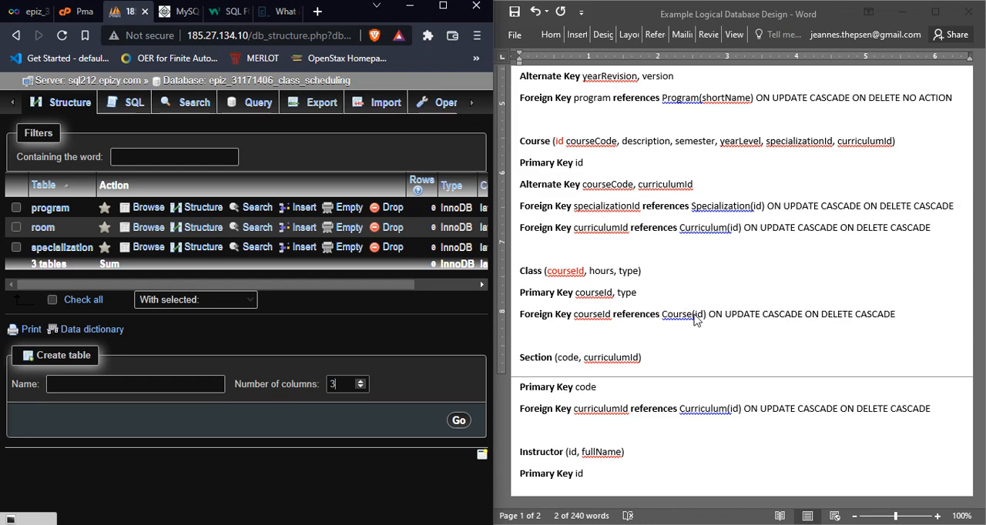
left_click(211, 382)
type("co")
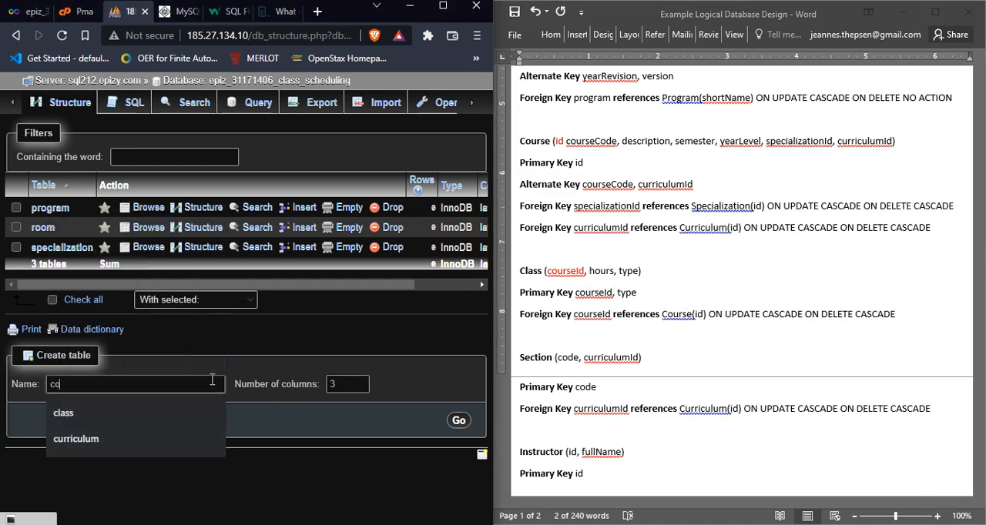
type("urse")
left_click(458, 422)
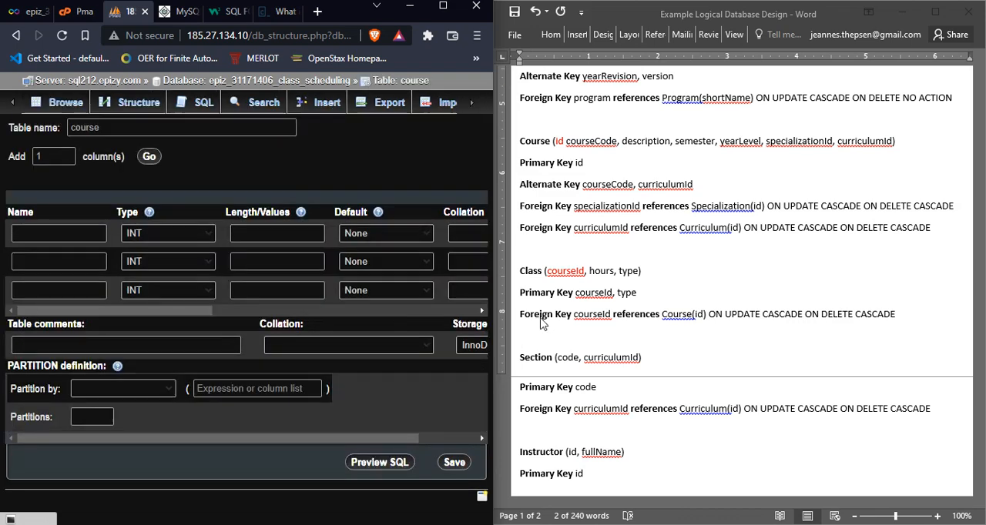
Step: Examine the courseId and type attributes that make up the Class relation's primary key in the logical design
left_click(576, 296)
left_click(585, 299)
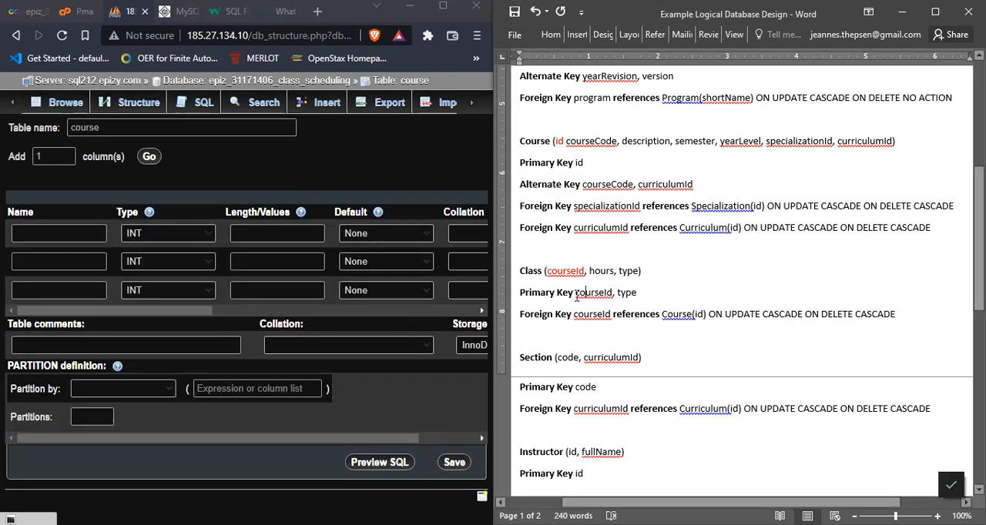
left_click_drag(576, 296, 631, 301)
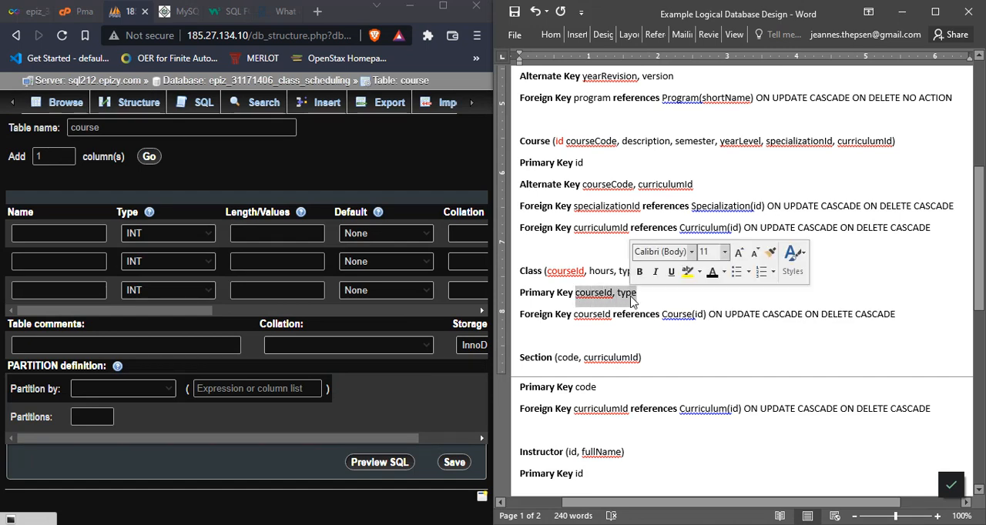
left_click(631, 301)
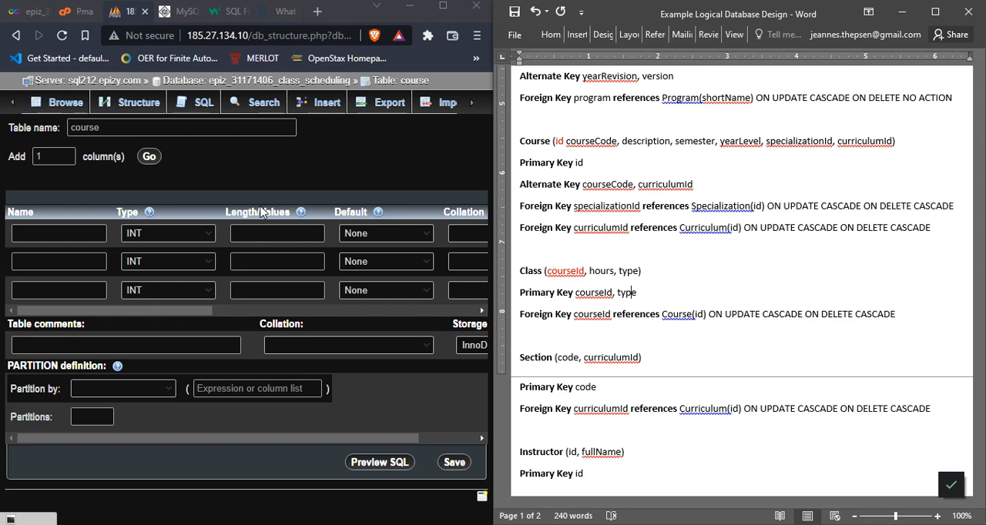
Step: Give the first and second columns of the new course table a PRIMARY index to form a composite primary key
left_click_drag(159, 442, 259, 442)
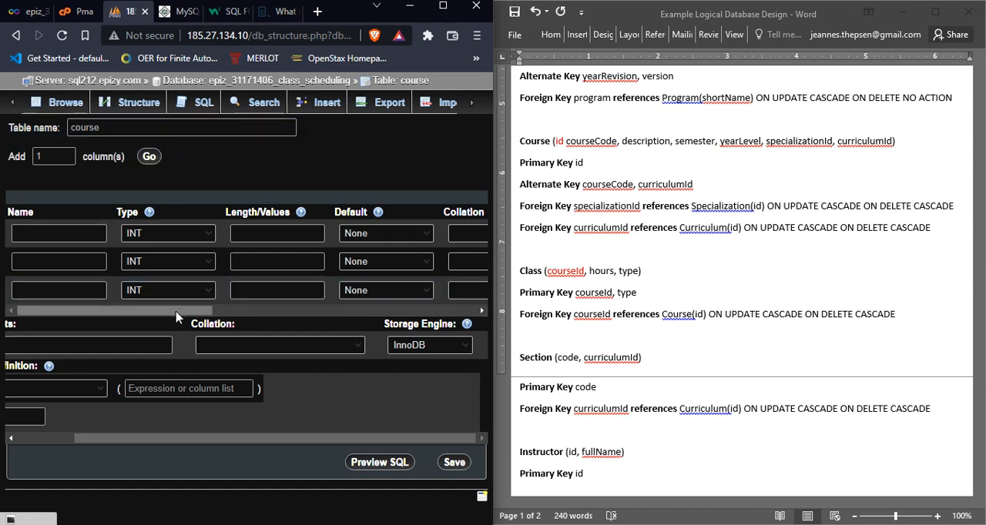
left_click_drag(176, 312, 240, 312)
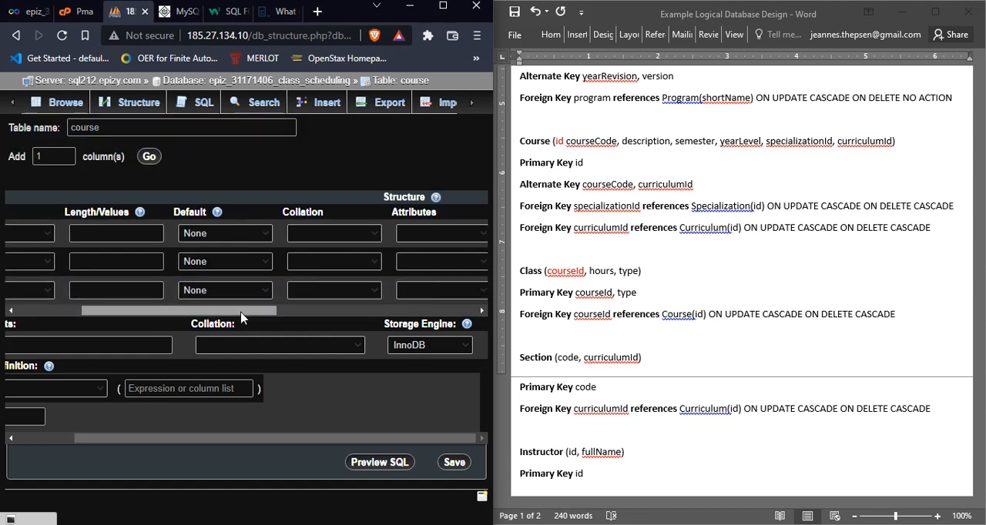
left_click_drag(240, 311, 311, 312)
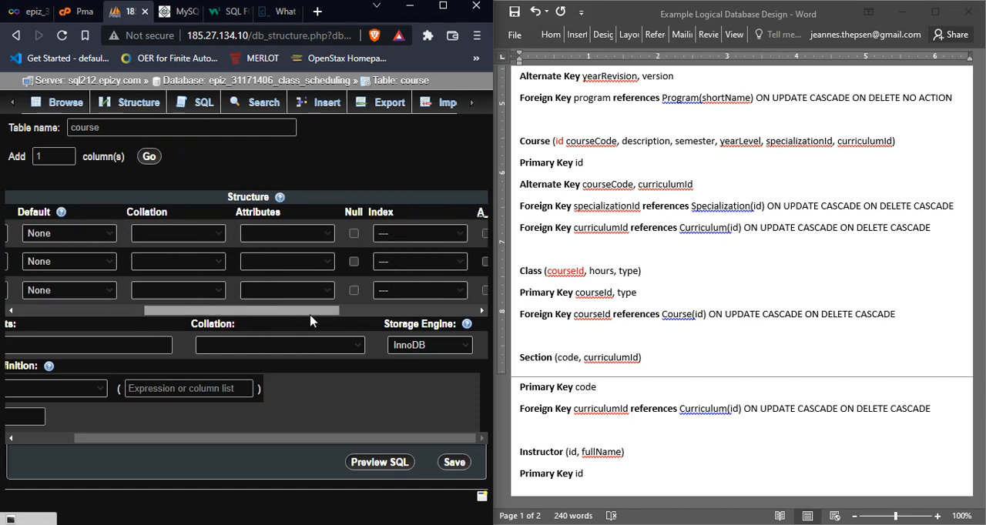
left_click(377, 234)
left_click(385, 257)
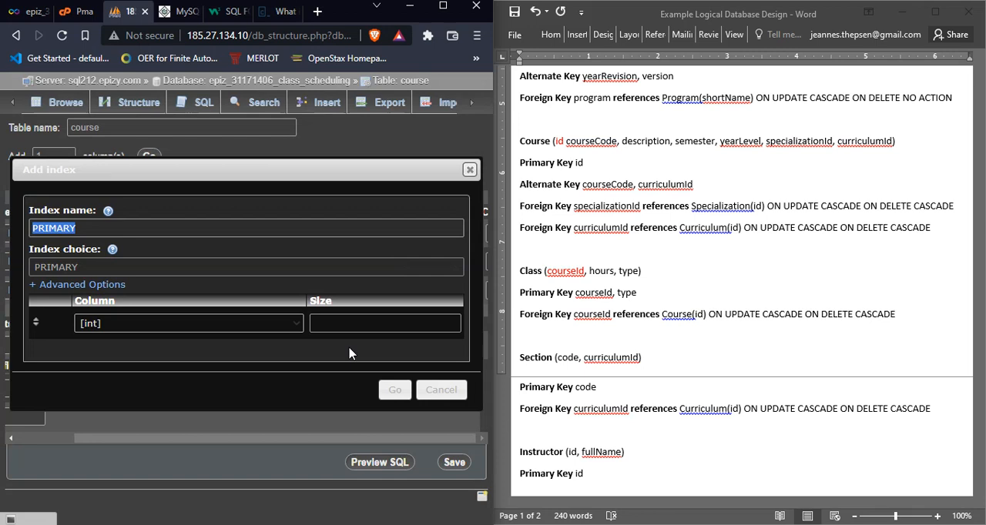
left_click(393, 390)
left_click(380, 279)
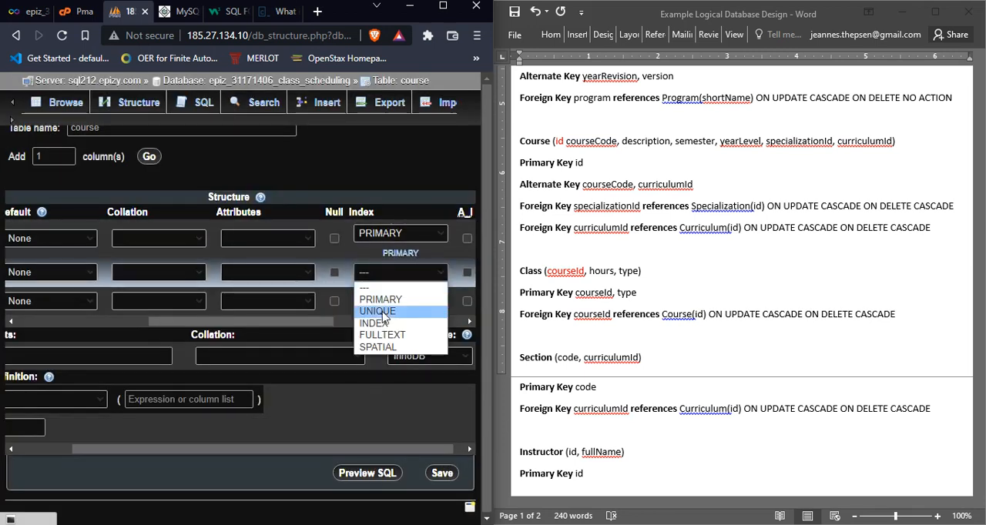
left_click(381, 299)
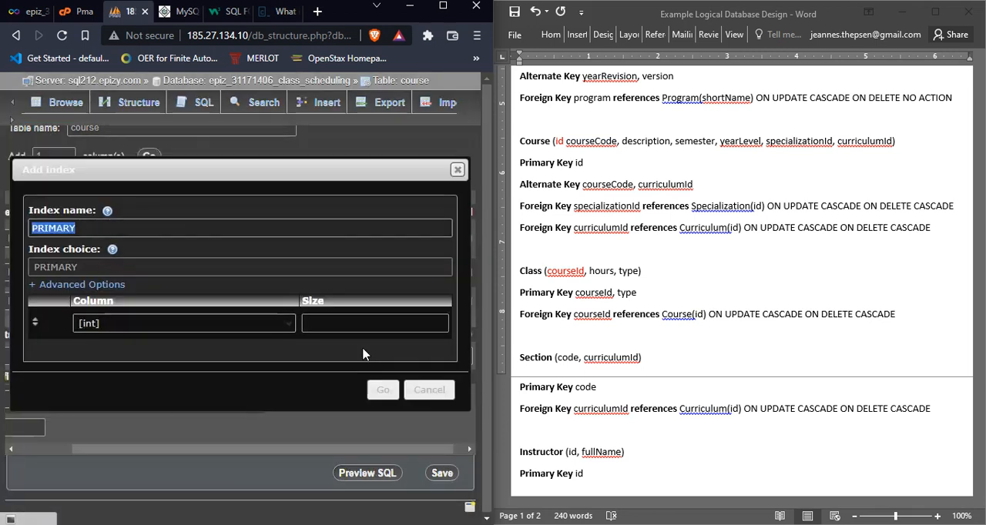
left_click(384, 391)
left_click_drag(259, 337, 313, 324)
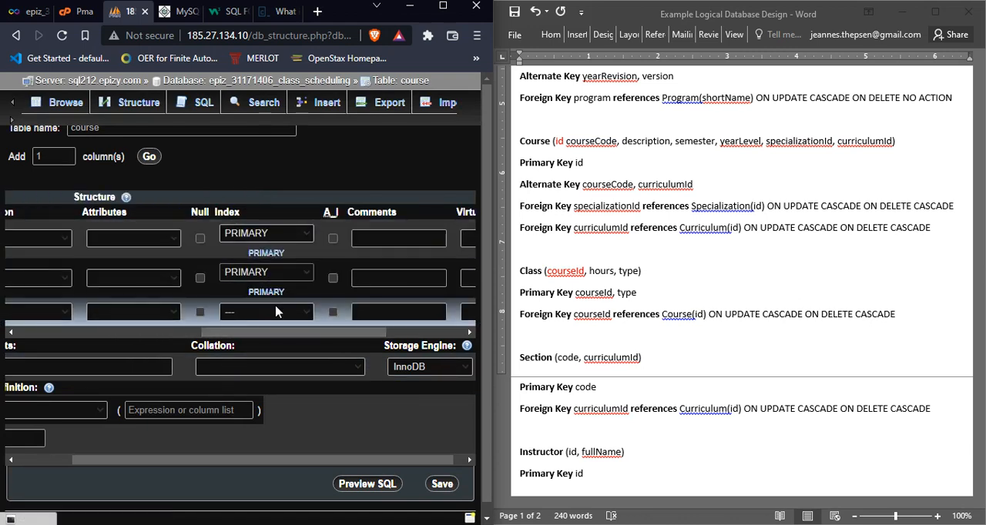
left_click_drag(323, 334, 317, 234)
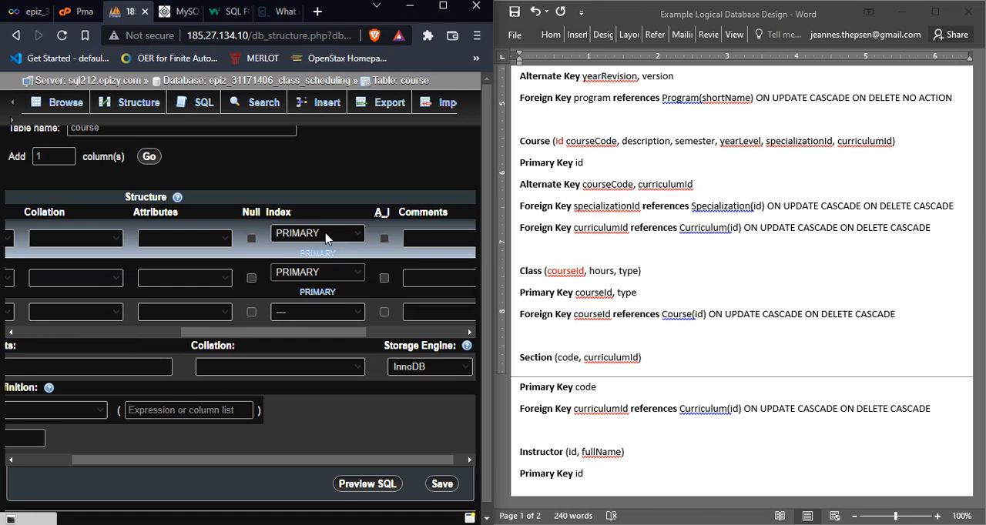
left_click_drag(309, 334, 32, 337)
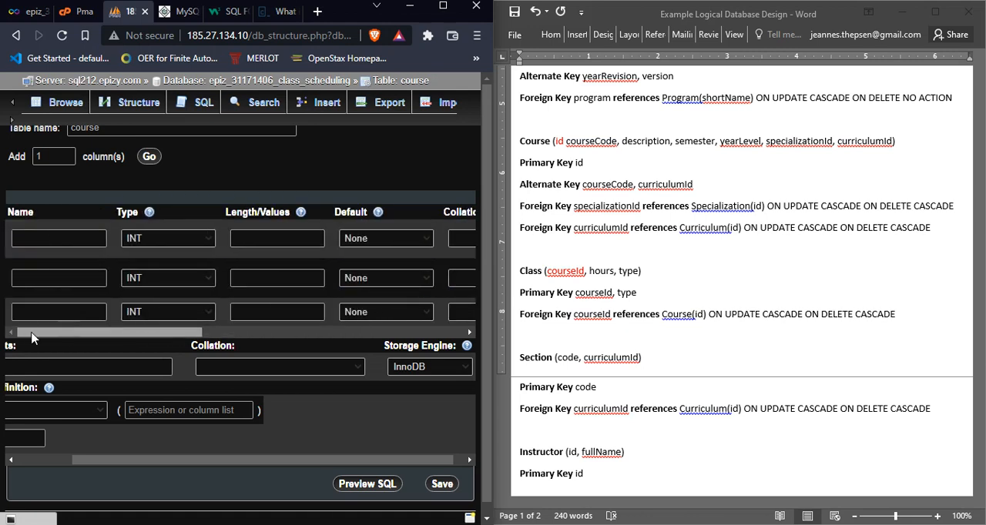
left_click(86, 277)
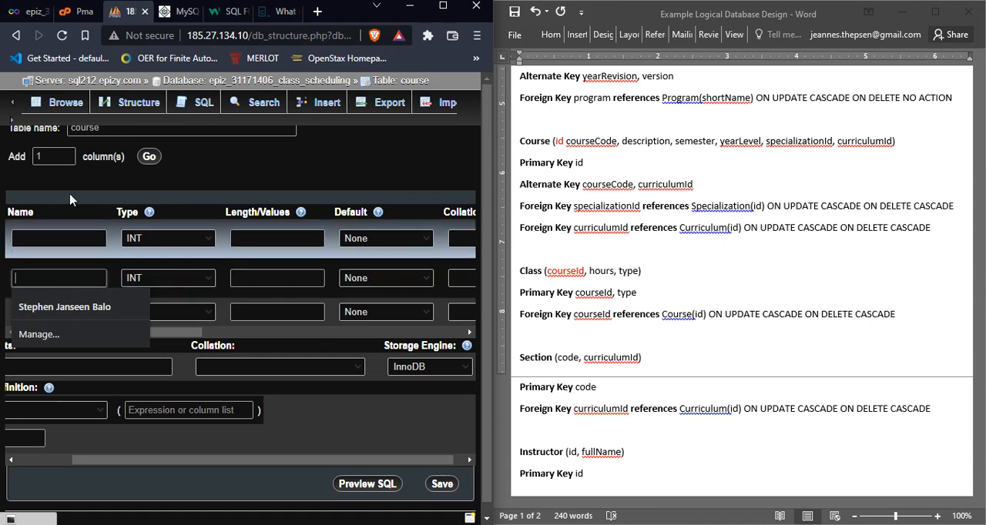
left_click(398, 185)
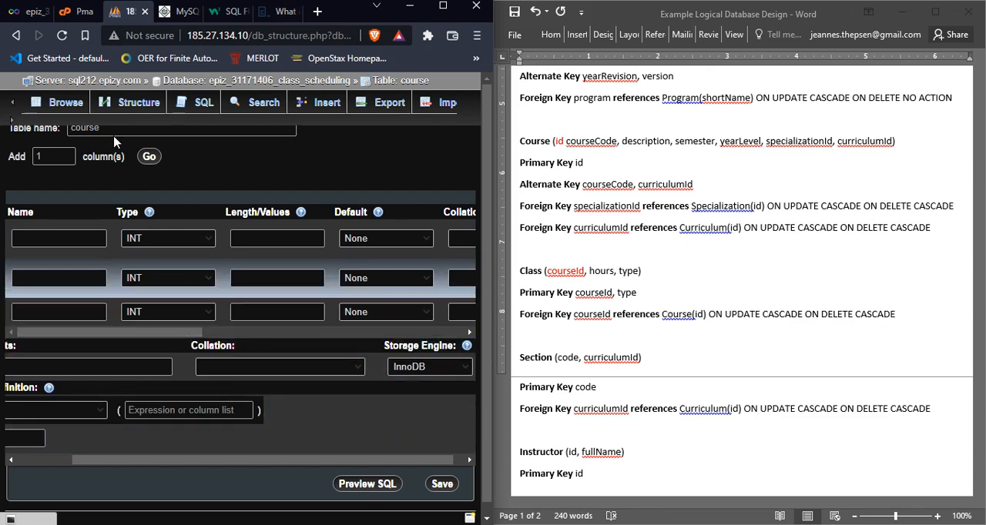
left_click(79, 103)
left_click(312, 123)
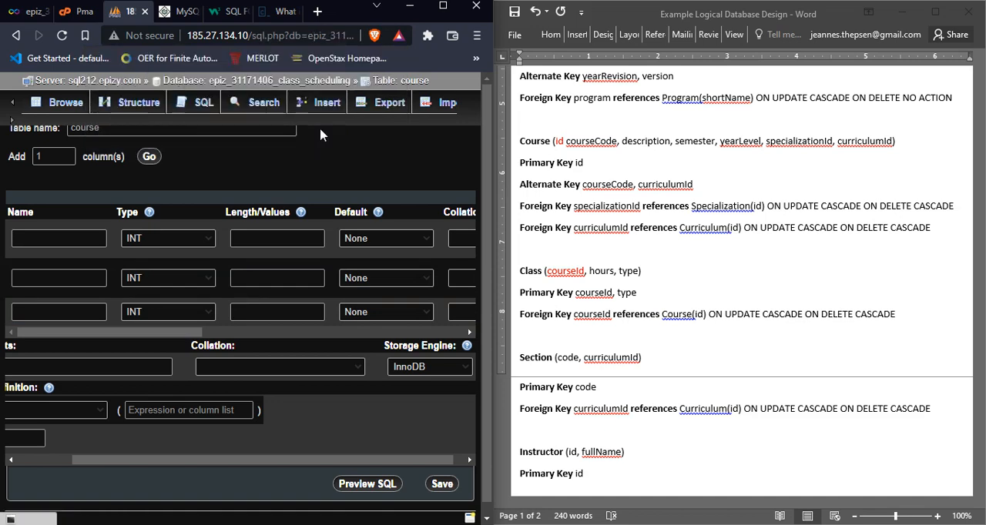
Step: Review the relations and their primary and foreign keys in the logical design document, including Program, Specialization, Curriculum and Course
left_click_drag(979, 254, 970, 308)
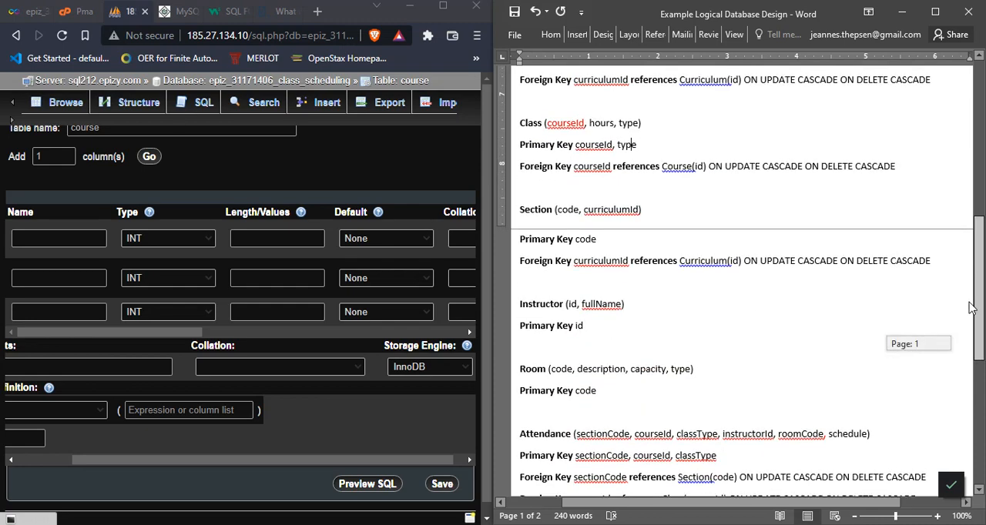
left_click_drag(971, 308, 970, 207)
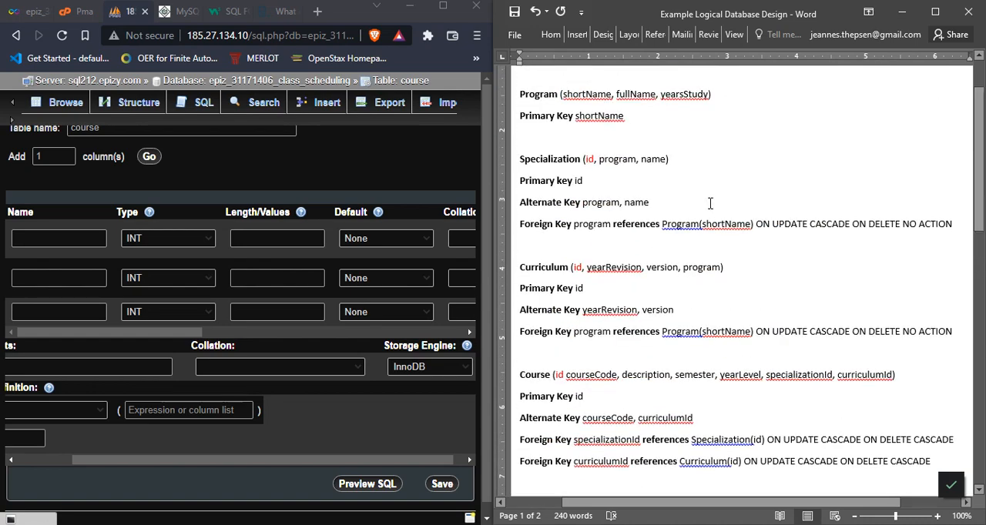
left_click(344, 176)
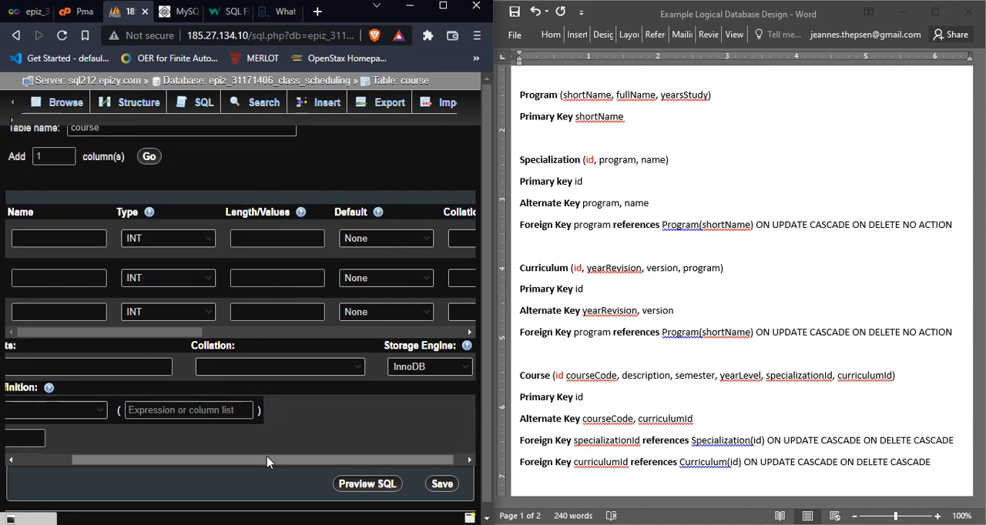
left_click_drag(299, 464, 309, 464)
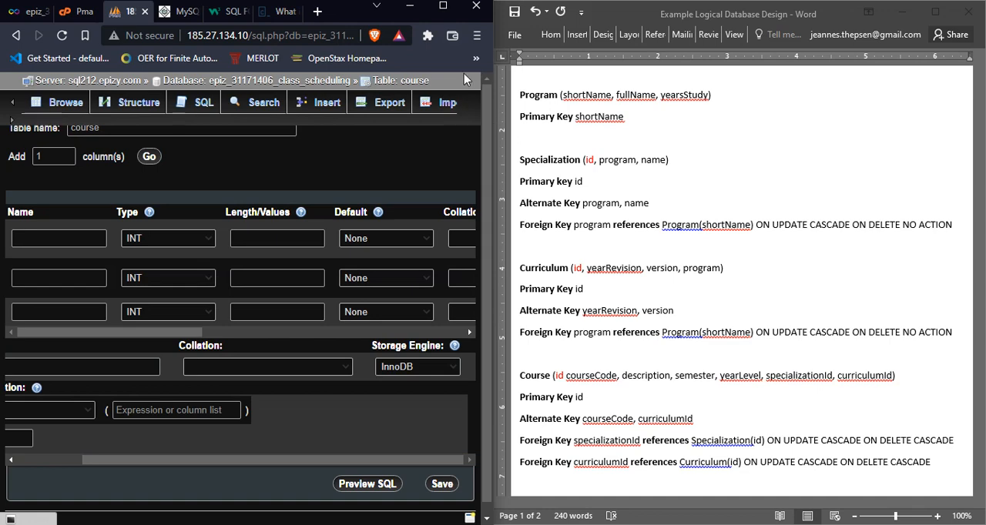
Step: Leave the unsaved course table, return to the class scheduling database and open its Designer view
left_click(273, 82)
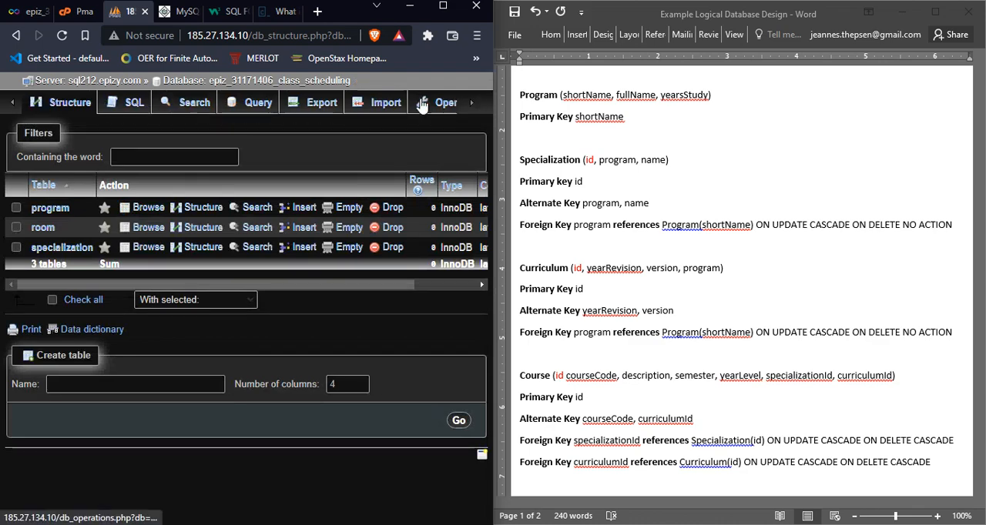
left_click(473, 104)
left_click(472, 104)
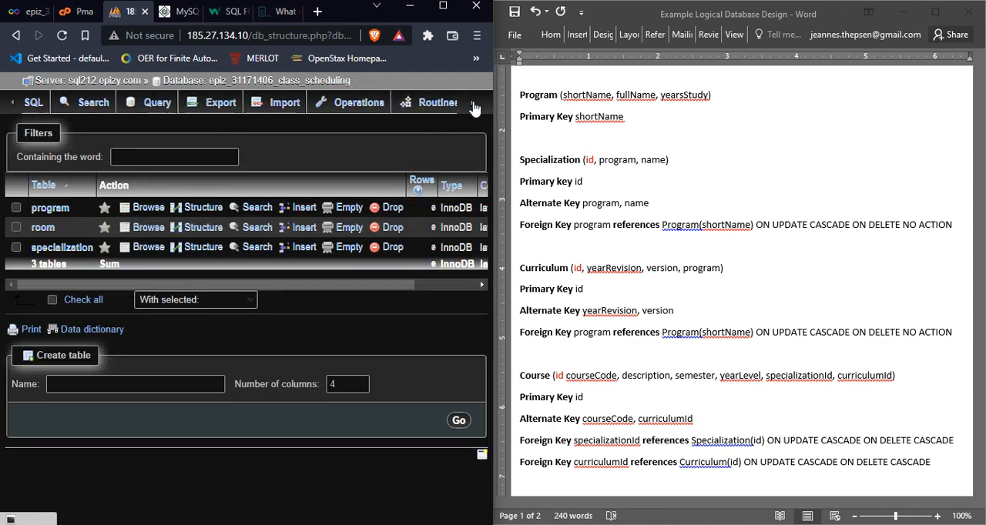
left_click(473, 104)
left_click(441, 109)
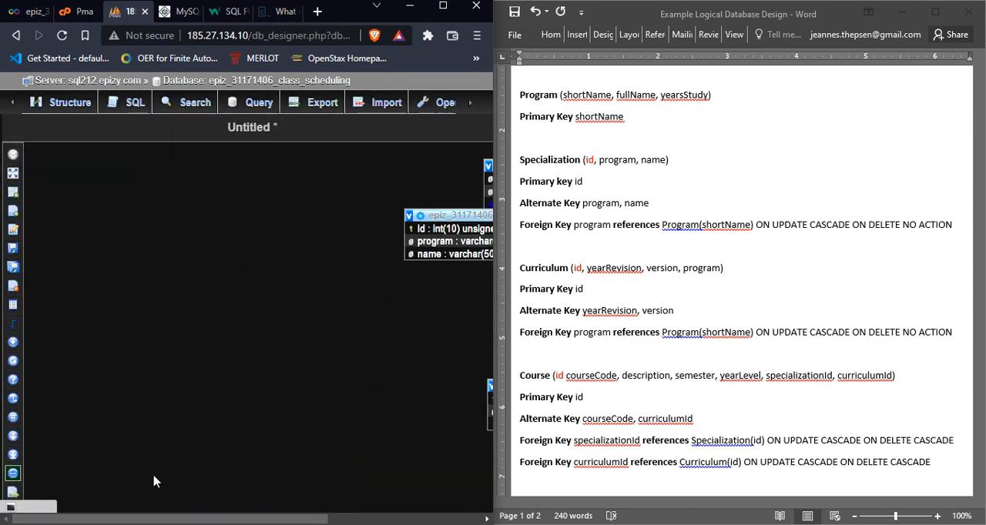
Step: Rearrange the diagram with specialization to the left of room and both above program, so no tables overlap
left_click_drag(197, 513, 370, 522)
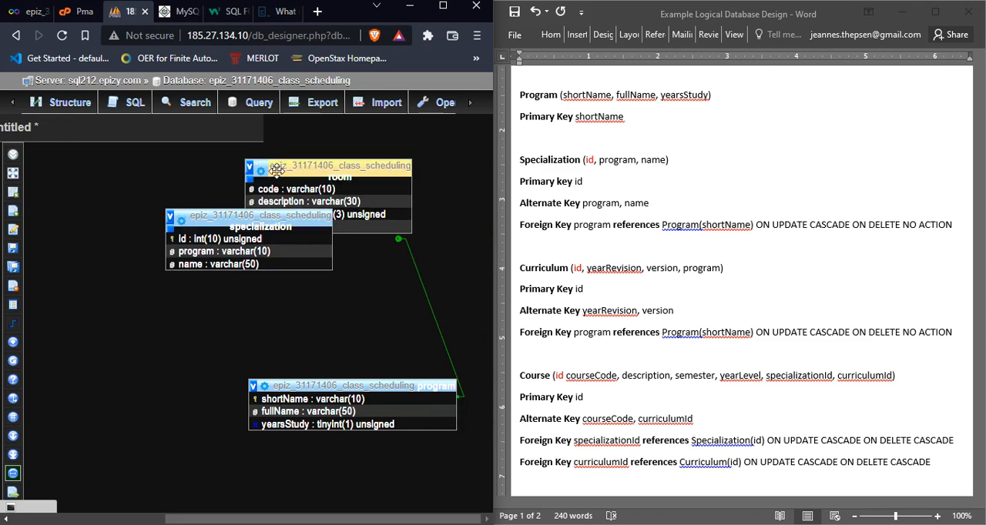
left_click_drag(210, 219, 129, 271)
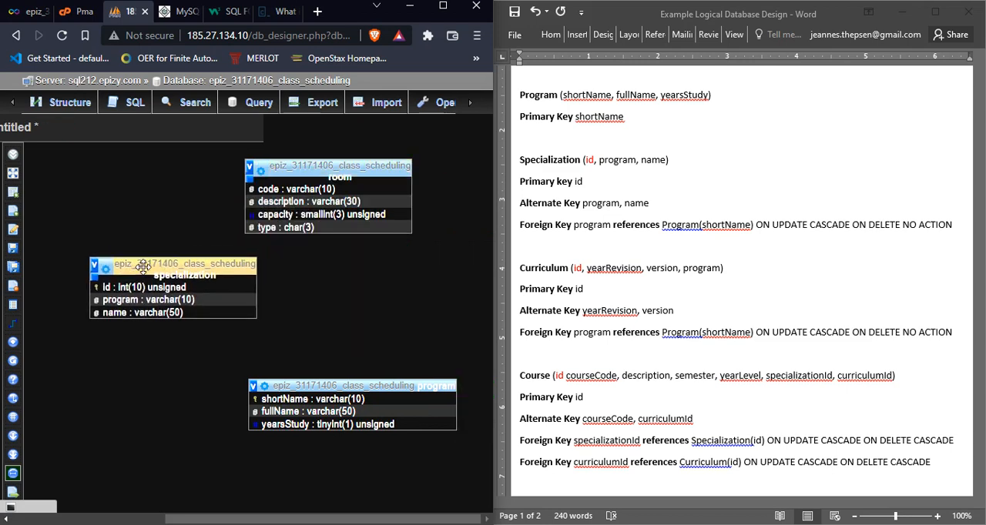
left_click_drag(312, 160, 343, 161)
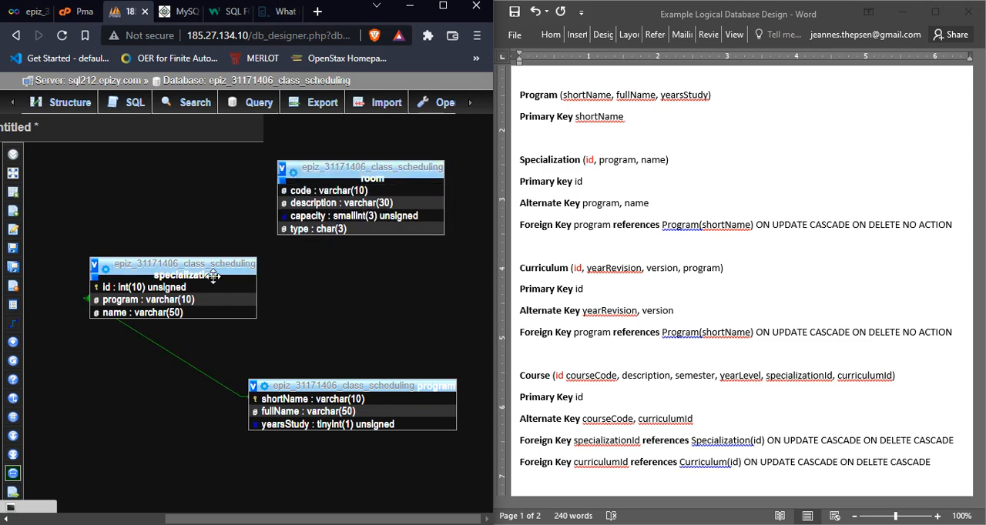
left_click_drag(169, 264, 158, 249)
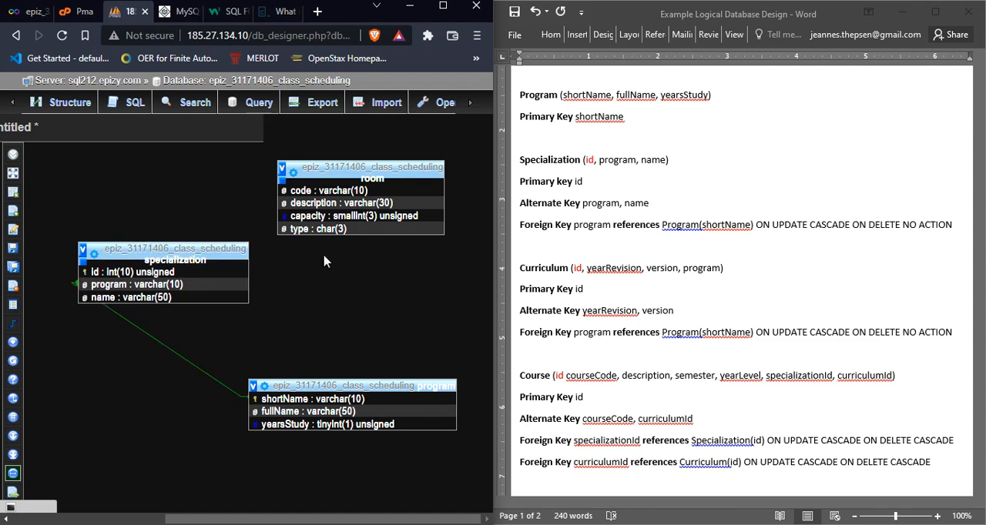
left_click_drag(318, 168, 333, 182)
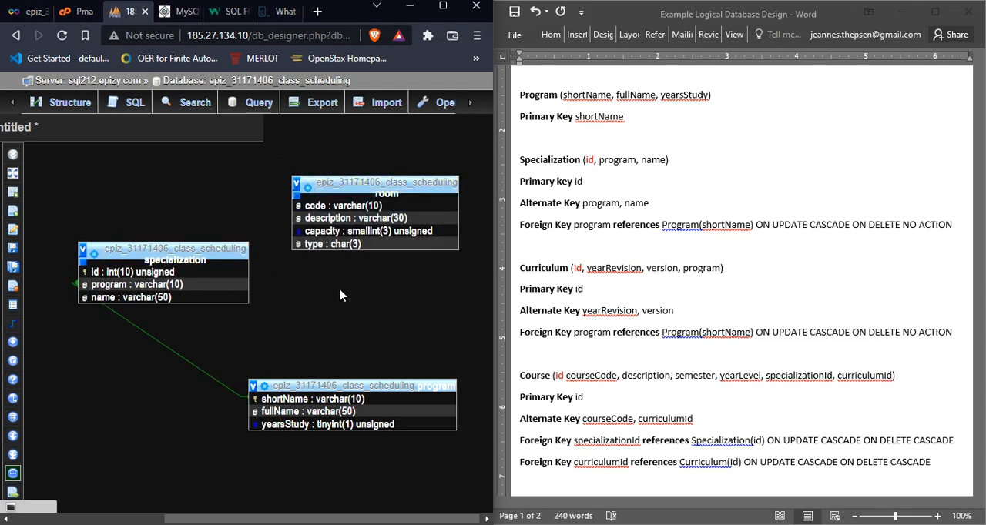